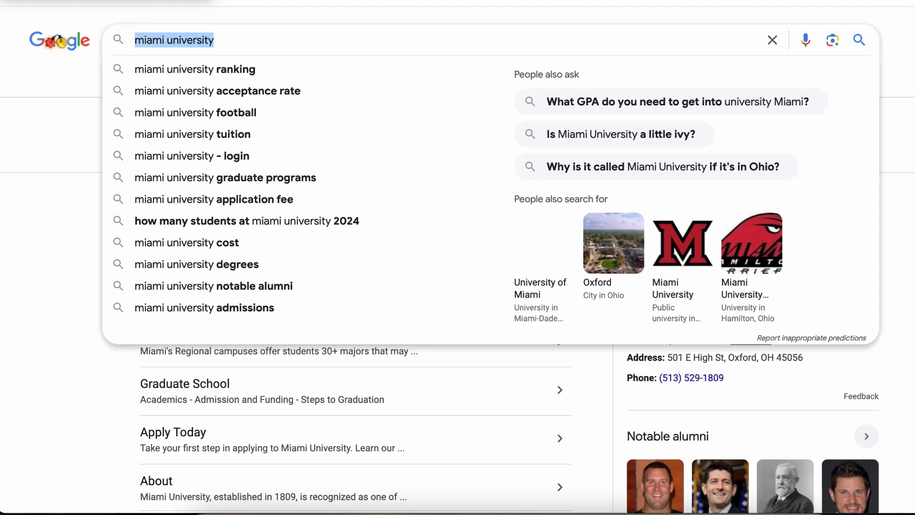
# Step: Run the Google search for miami university
pyautogui.press('Escape')
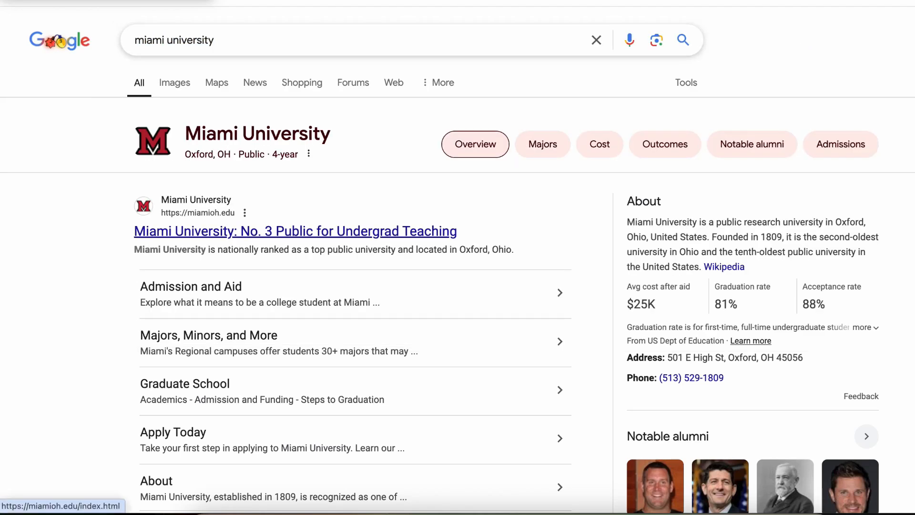
# Step: Open the official Miami University homepage from the search results
pyautogui.click(295, 231)
pyautogui.scroll(-4, 457, 286)
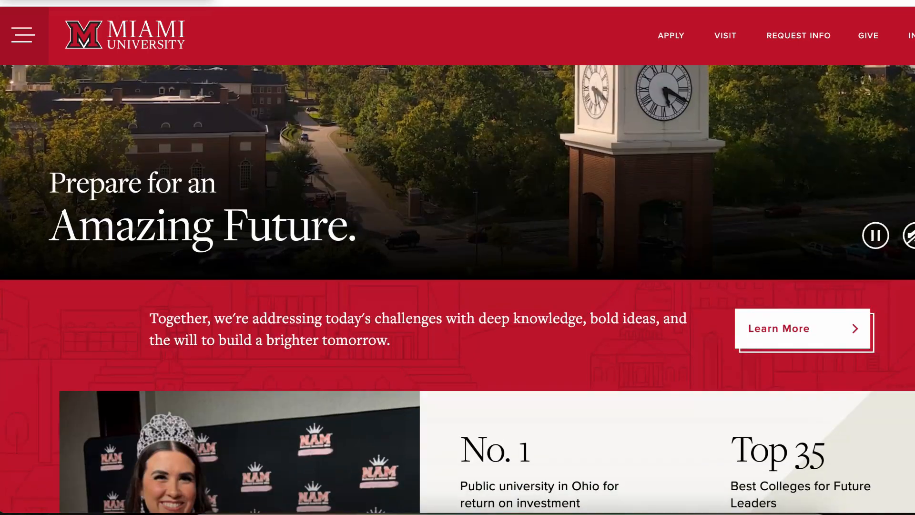
pyautogui.scroll(4, 457, 285)
pyautogui.scroll(-1, 458, 286)
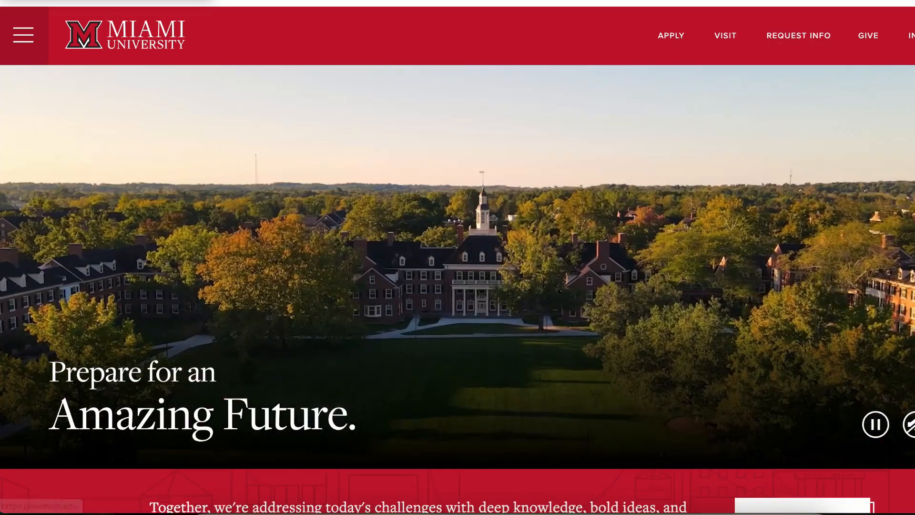
# Step: Go to the Academics page through the site's main navigation menu
pyautogui.click(24, 35)
pyautogui.moveTo(114, 139)
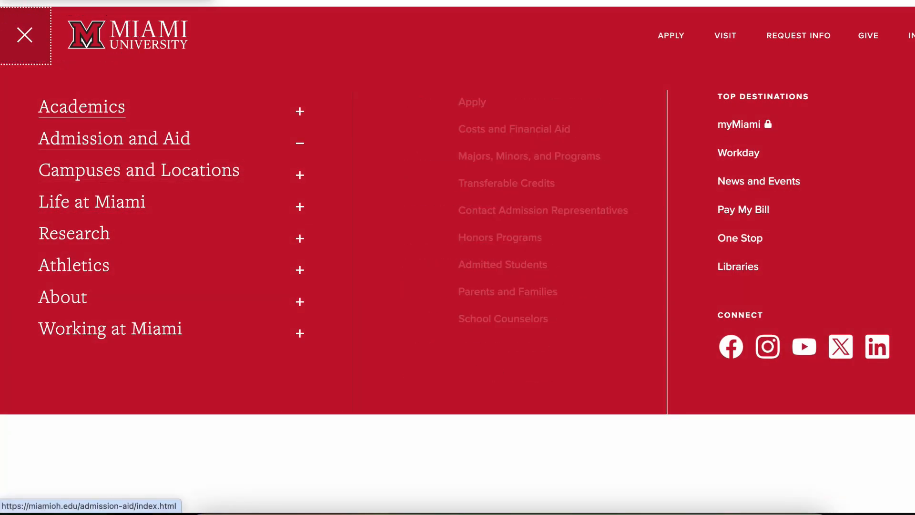
pyautogui.moveTo(82, 107)
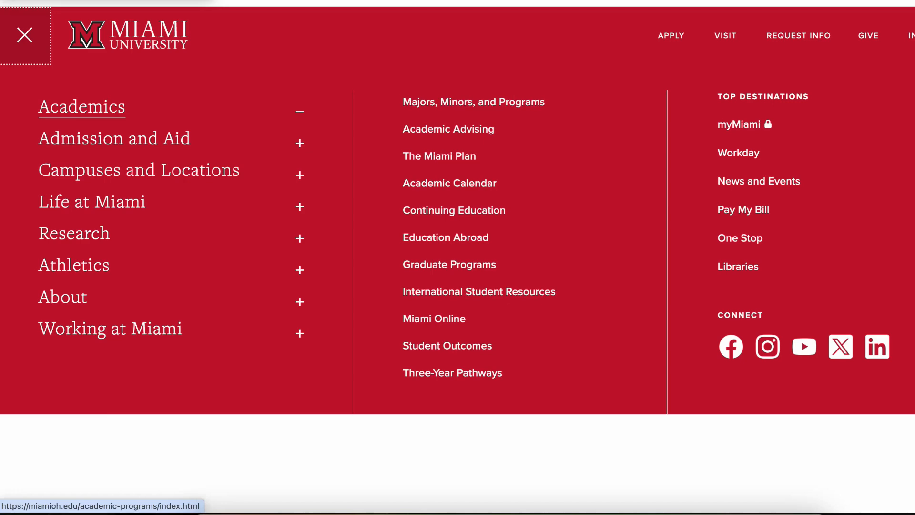
pyautogui.click(82, 107)
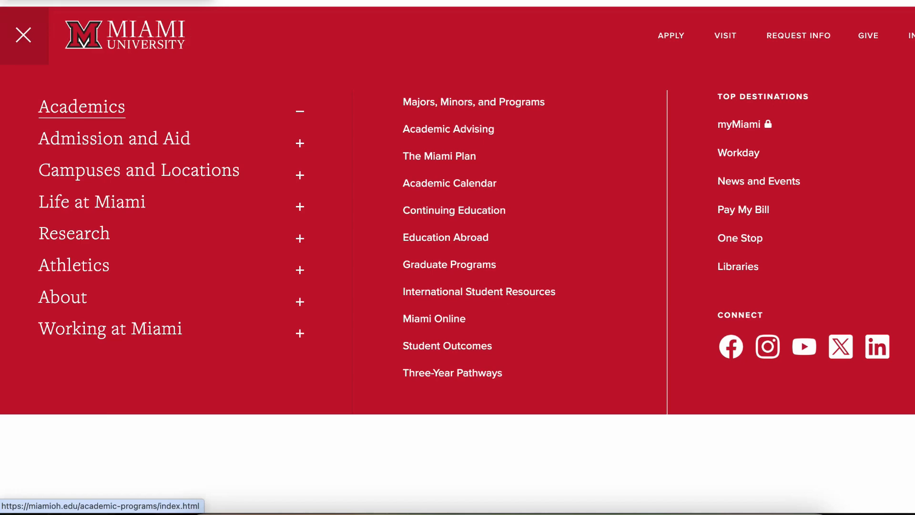
pyautogui.scroll(-10, 458, 285)
pyautogui.scroll(-5, 458, 286)
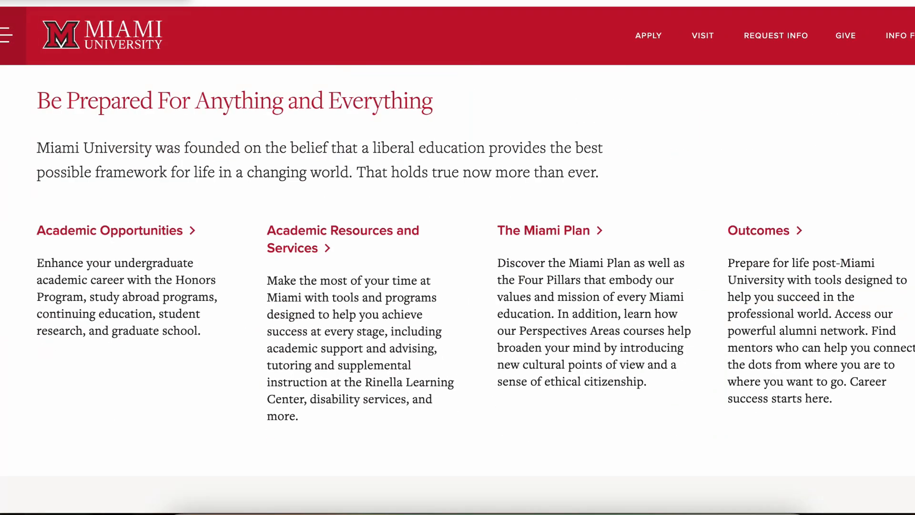
pyautogui.scroll(5, 458, 286)
# Step: Open the Majors, Minors, and Academic Programs page via Search Programs
pyautogui.click(642, 195)
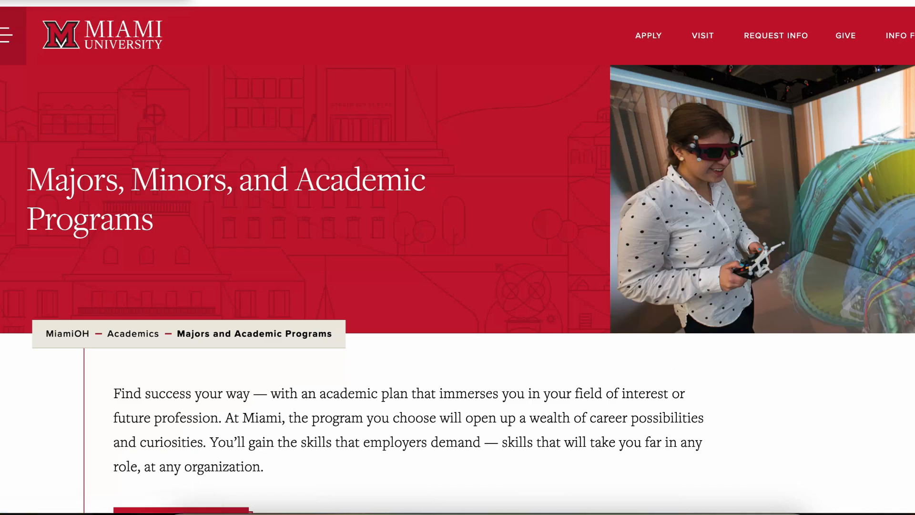
pyautogui.scroll(-10, 458, 286)
pyautogui.scroll(5, 457, 286)
pyautogui.scroll(-1, 186, 215)
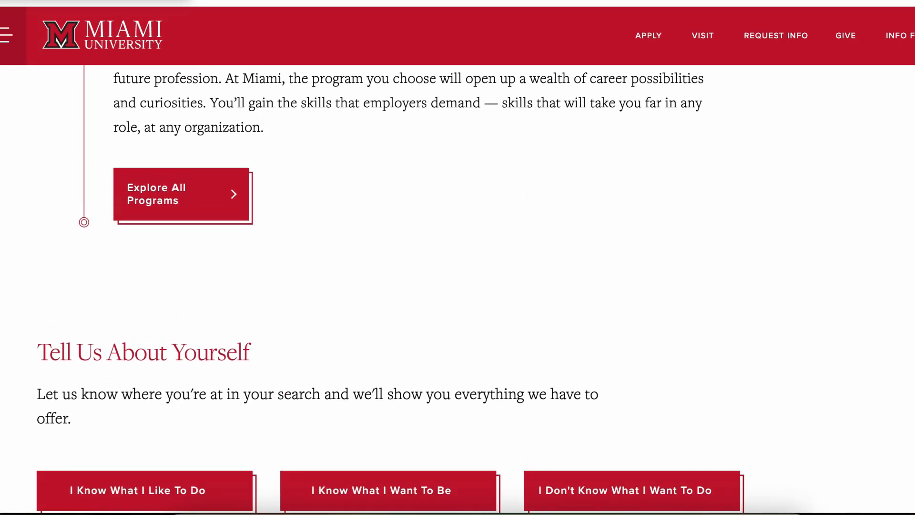
# Step: Browse the full program list through Explore All Programs
pyautogui.click(185, 196)
pyautogui.scroll(-7, 486, 215)
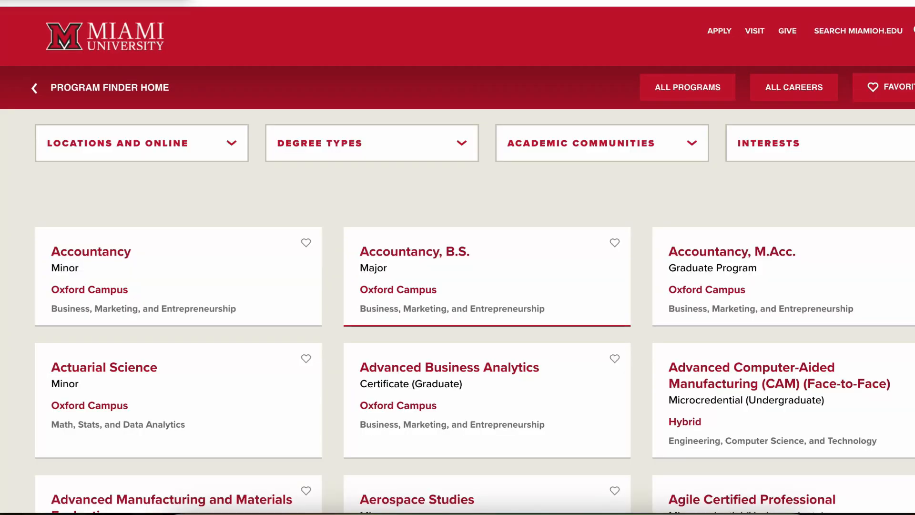
pyautogui.scroll(1, 487, 267)
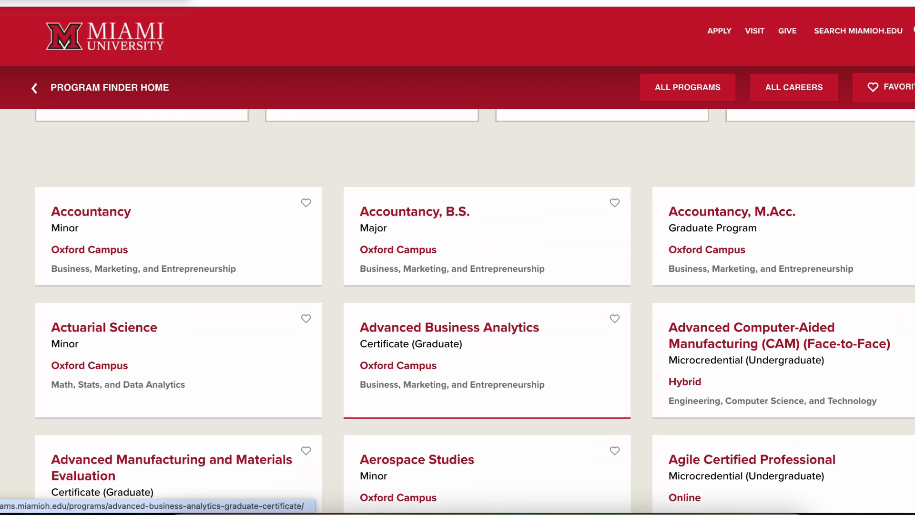
pyautogui.scroll(-3, 487, 267)
pyautogui.scroll(-6, 487, 276)
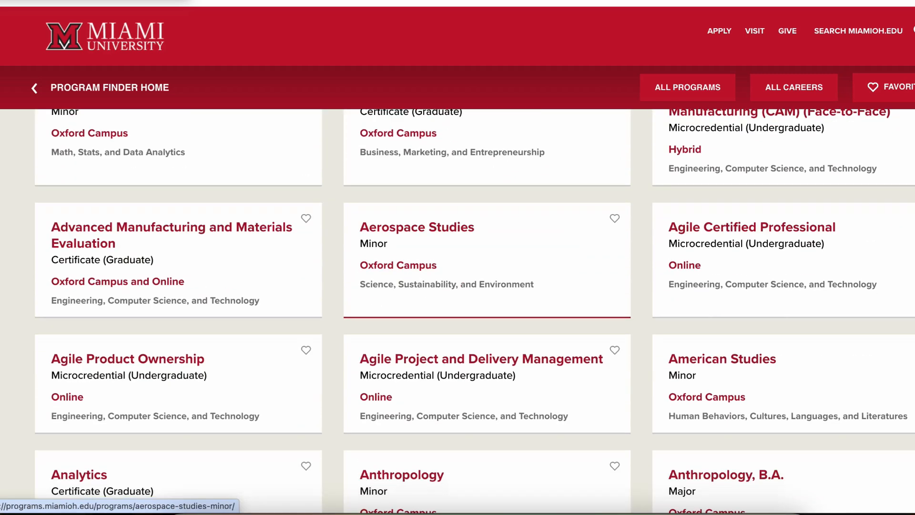
pyautogui.scroll(-2, 486, 310)
pyautogui.scroll(1, 487, 310)
pyautogui.scroll(-1, 486, 310)
pyautogui.scroll(1, 486, 334)
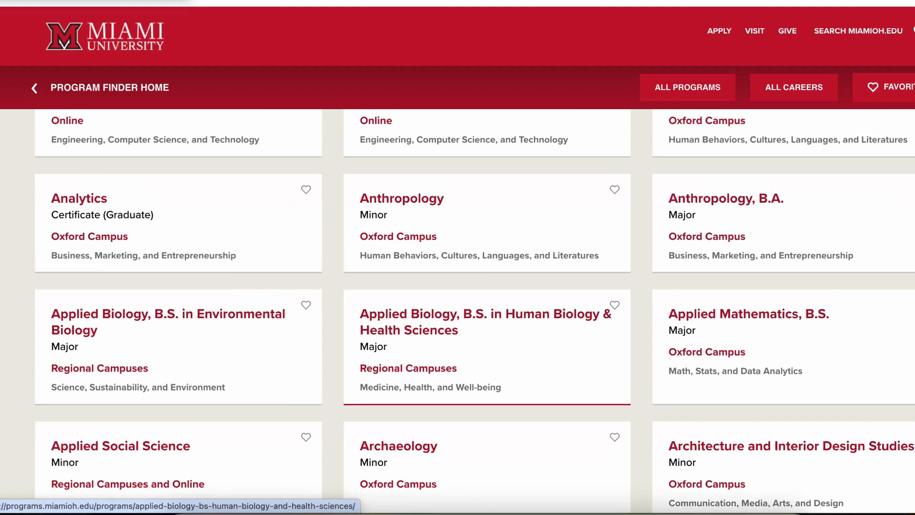
pyautogui.scroll(-1, 486, 381)
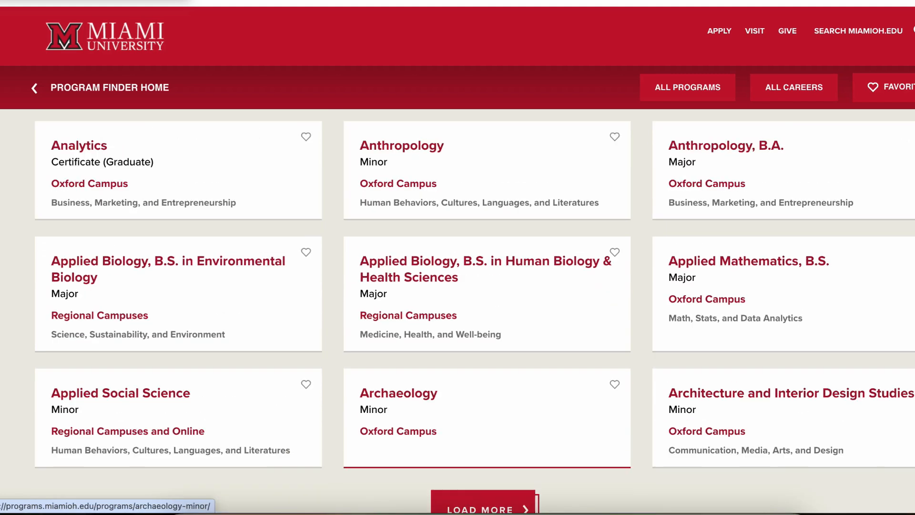
pyautogui.scroll(1, 487, 375)
# Step: Open the Applied Mathematics, B.S. program card and read through its page
pyautogui.click(715, 334)
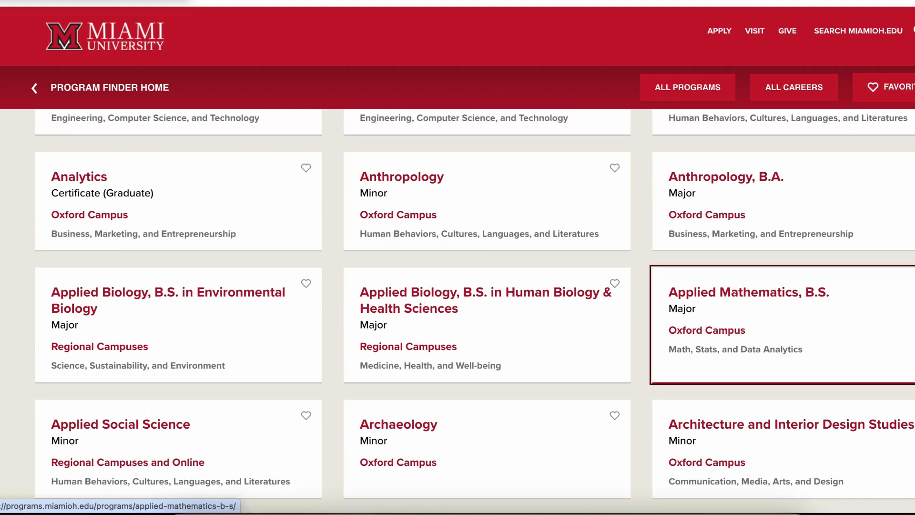
pyautogui.scroll(-10, 458, 310)
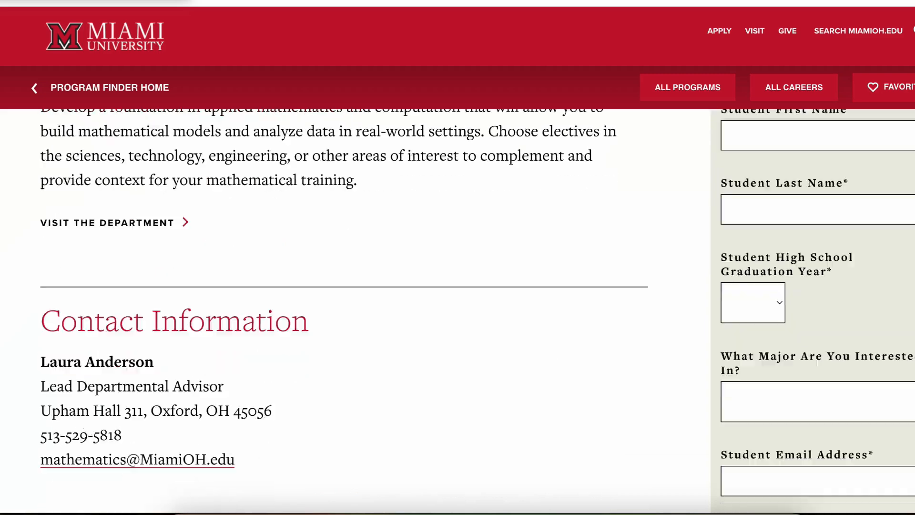
pyautogui.scroll(2, 457, 309)
pyautogui.scroll(-4, 457, 309)
pyautogui.scroll(4, 458, 310)
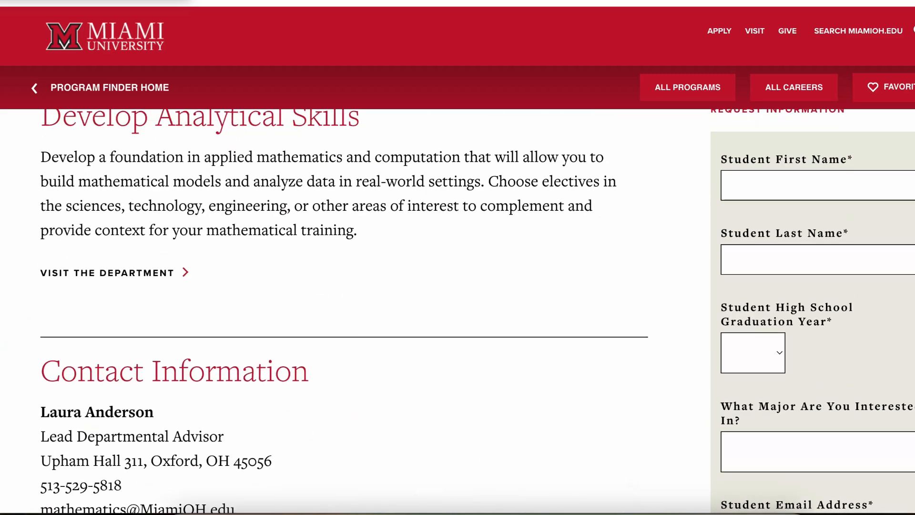
pyautogui.scroll(-14, 190, 275)
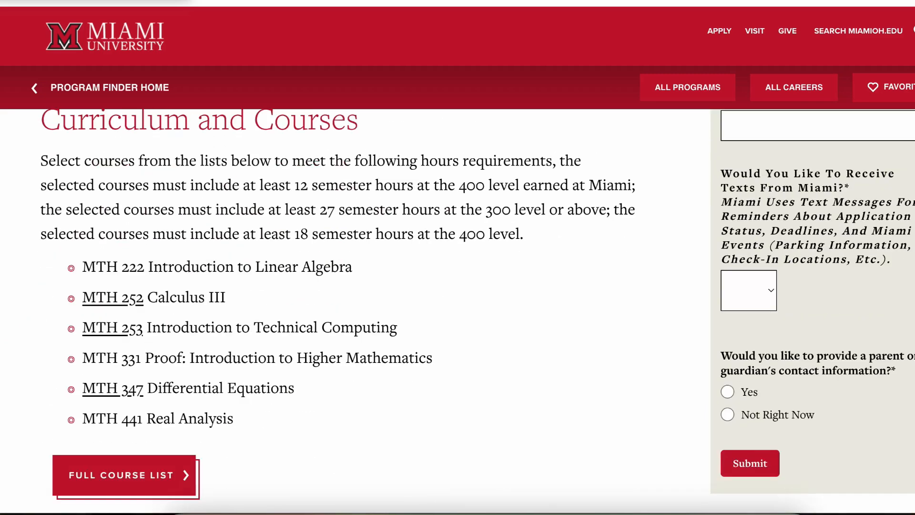
pyautogui.scroll(-16, 457, 311)
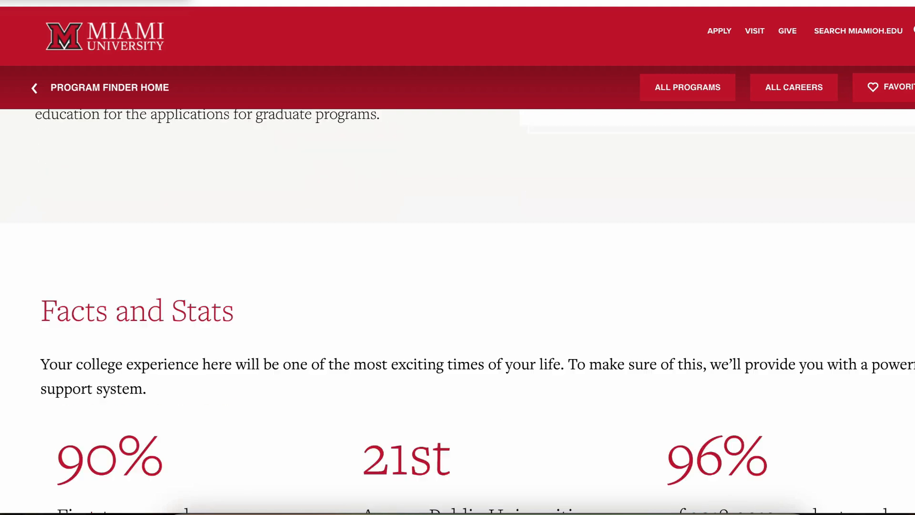
pyautogui.scroll(1, 457, 257)
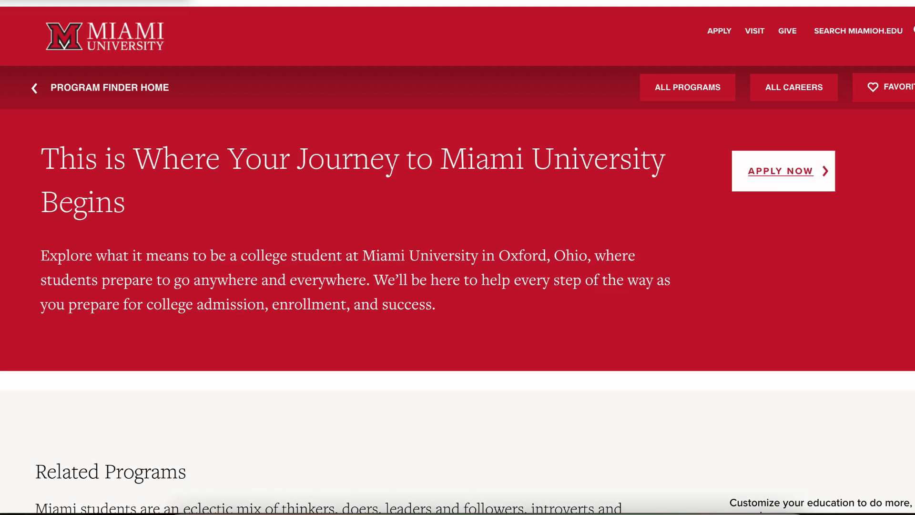
pyautogui.scroll(-1, 457, 257)
pyautogui.scroll(3, 458, 258)
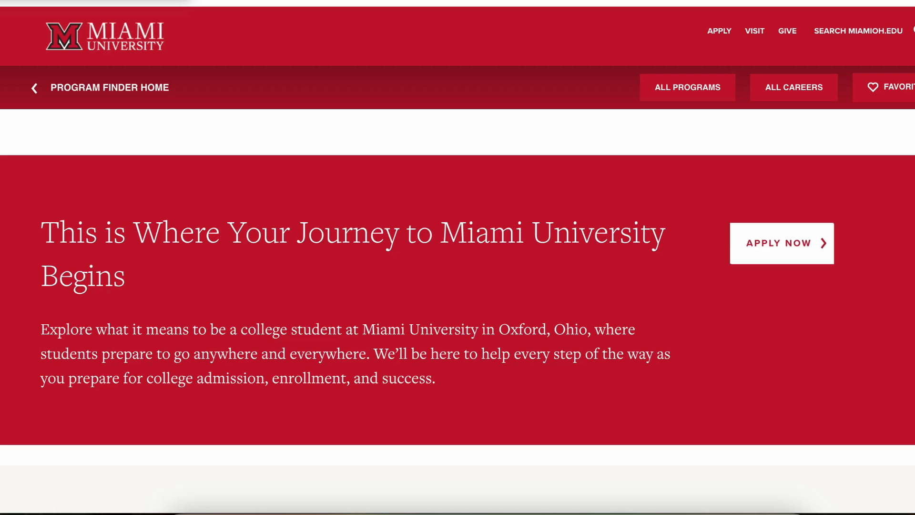
pyautogui.moveTo(748, 244); pyautogui.dragTo(814, 245)
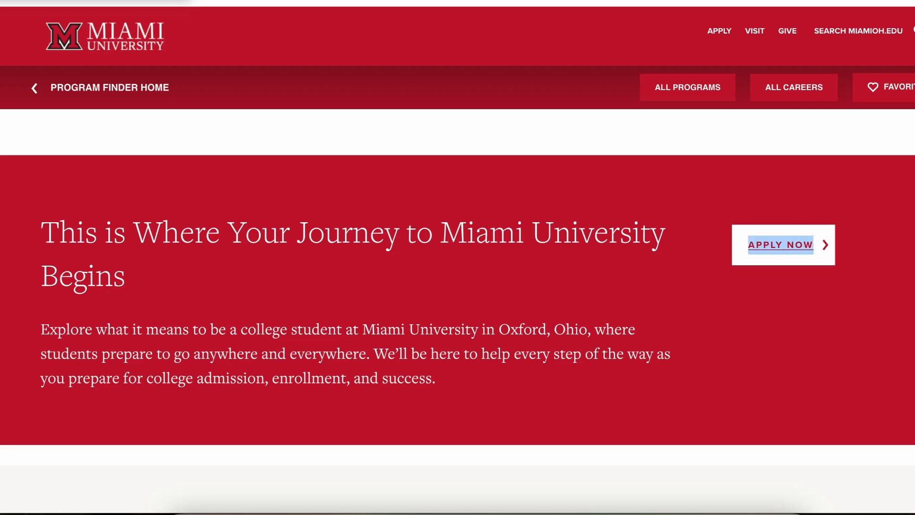
pyautogui.scroll(-10, 457, 258)
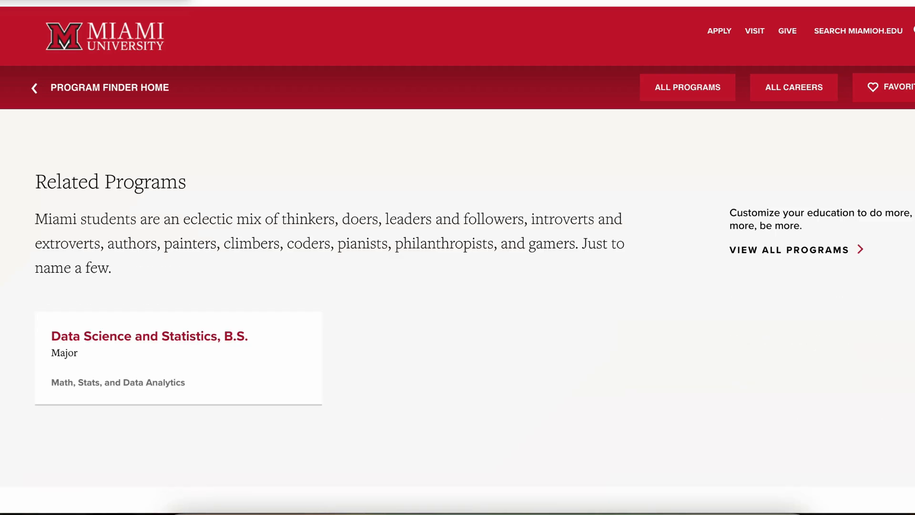
pyautogui.scroll(-3, 458, 257)
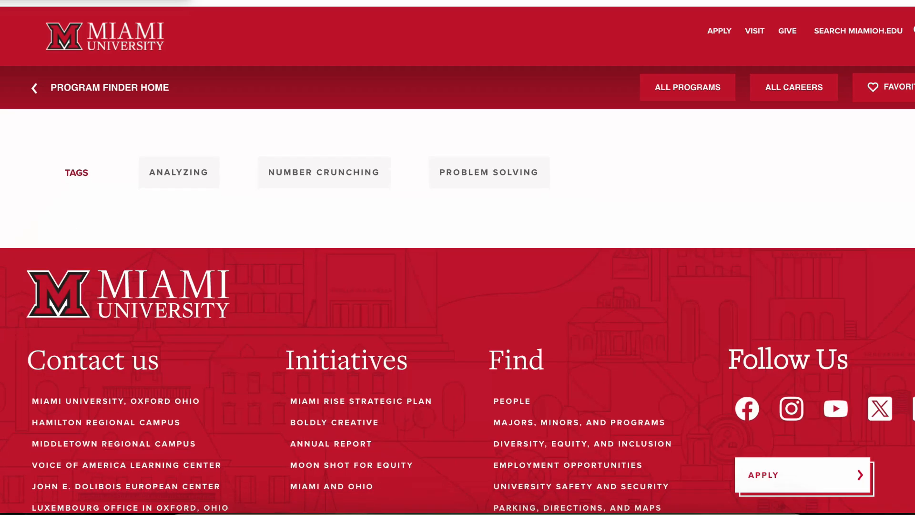
# Step: Go to Miami's admission Apply page from the header
pyautogui.click(720, 30)
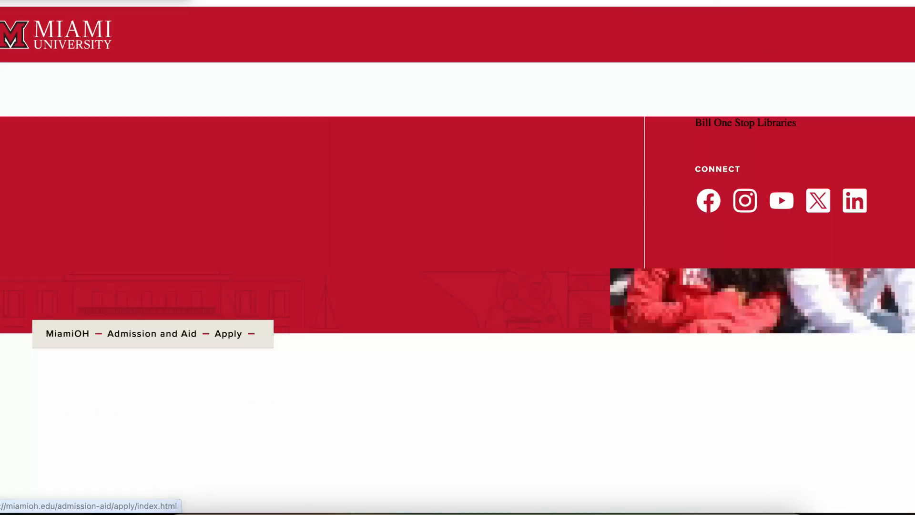
pyautogui.scroll(-8, 458, 258)
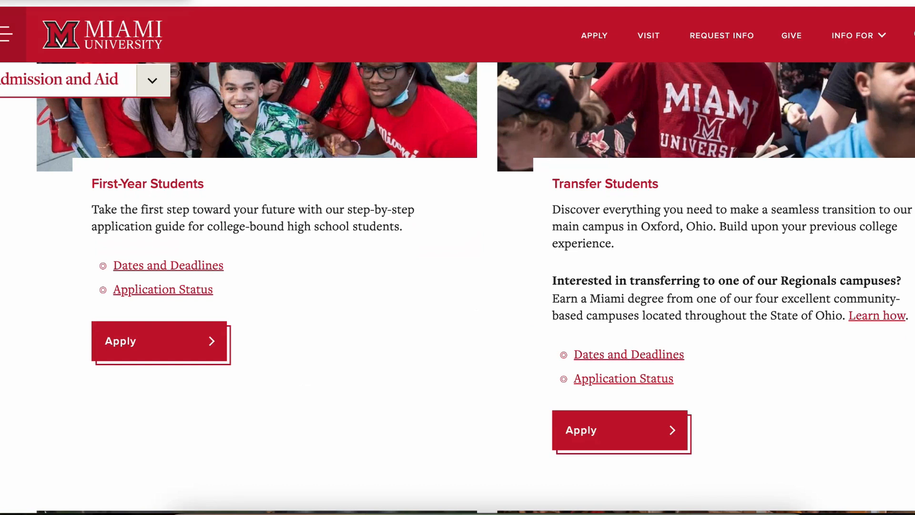
pyautogui.scroll(3, 458, 258)
pyautogui.scroll(-3, 458, 258)
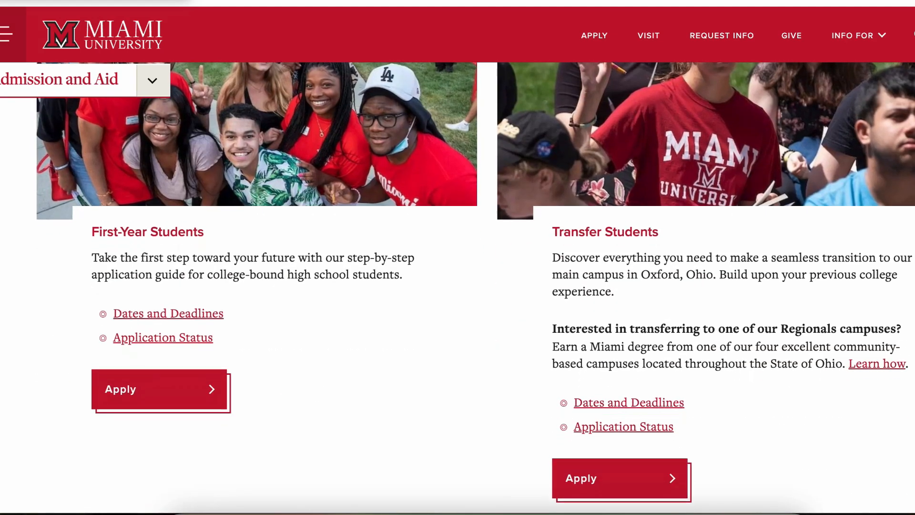
# Step: Open the first-year application requirements and follow The Common Application link
pyautogui.click(152, 389)
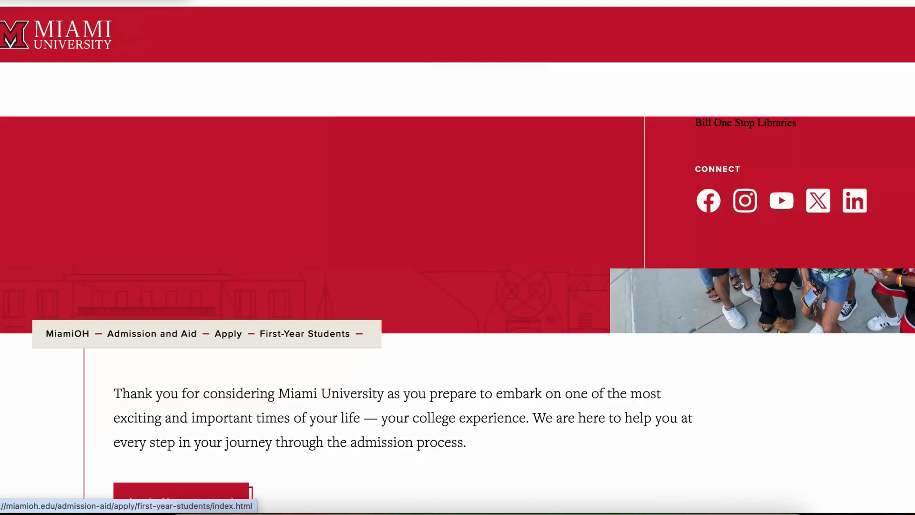
pyautogui.scroll(-5, 457, 286)
pyautogui.scroll(-5, 457, 286)
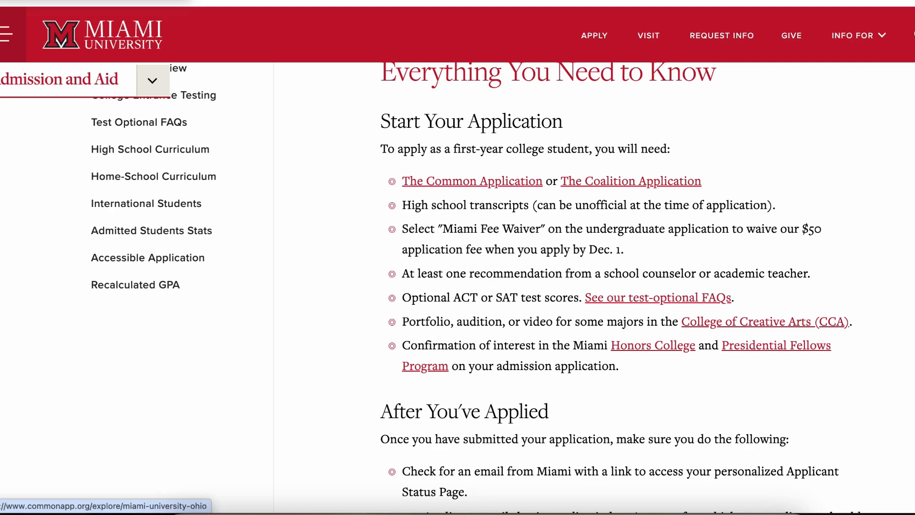
pyautogui.scroll(-2, 515, 191)
pyautogui.scroll(2, 515, 191)
pyautogui.scroll(-5, 514, 191)
pyautogui.scroll(5, 472, 219)
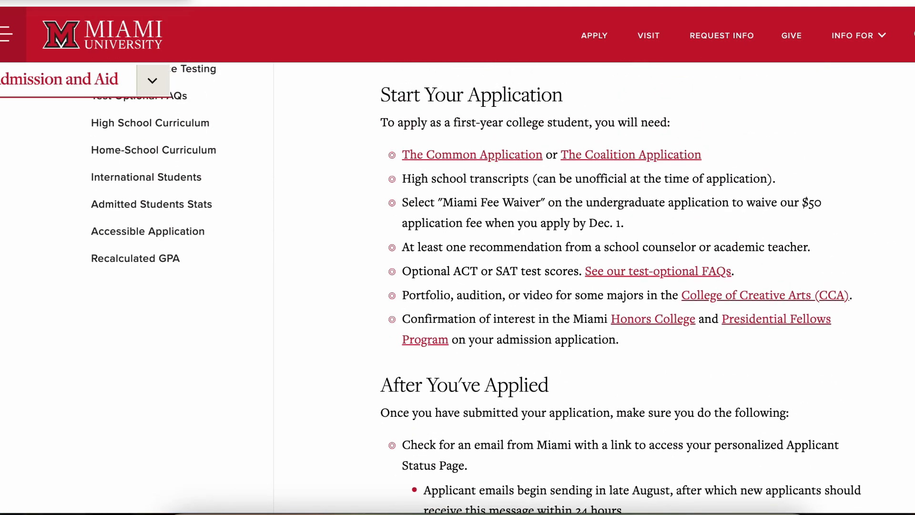
pyautogui.click(472, 219)
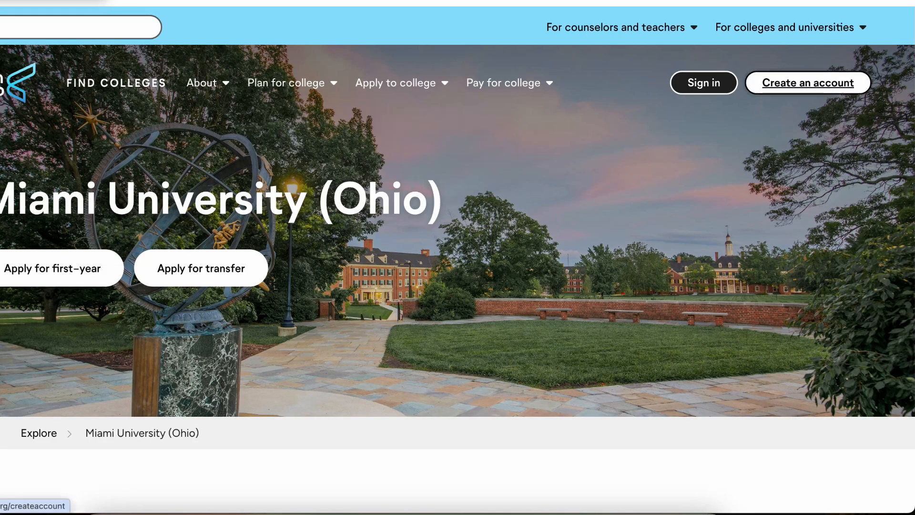
# Step: Start a first-year student sign-up with email and password entered twice, starting 2024 or 2025
pyautogui.click(808, 83)
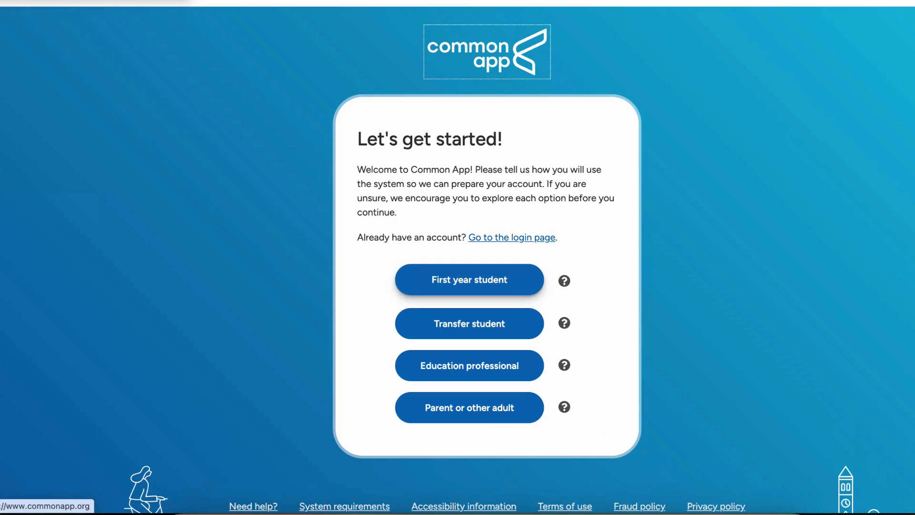
pyautogui.click(470, 279)
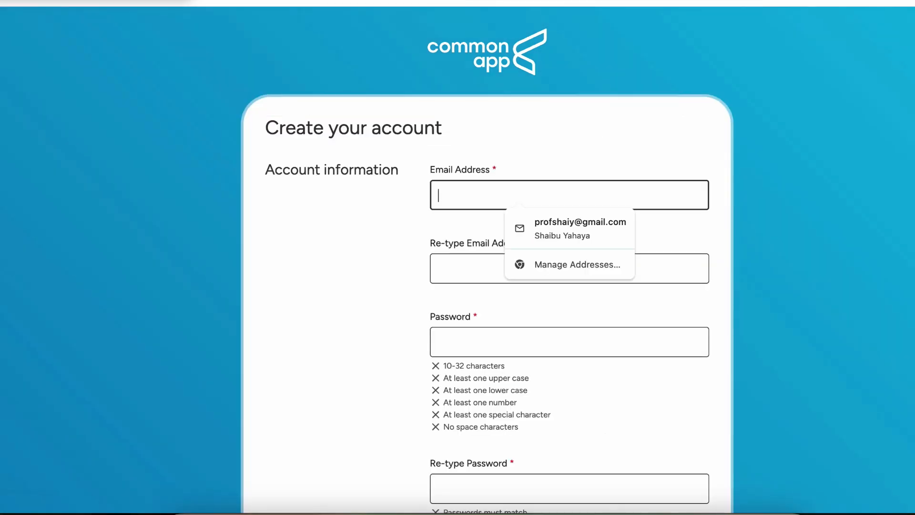
pyautogui.write('pr')
pyautogui.press('Tab')
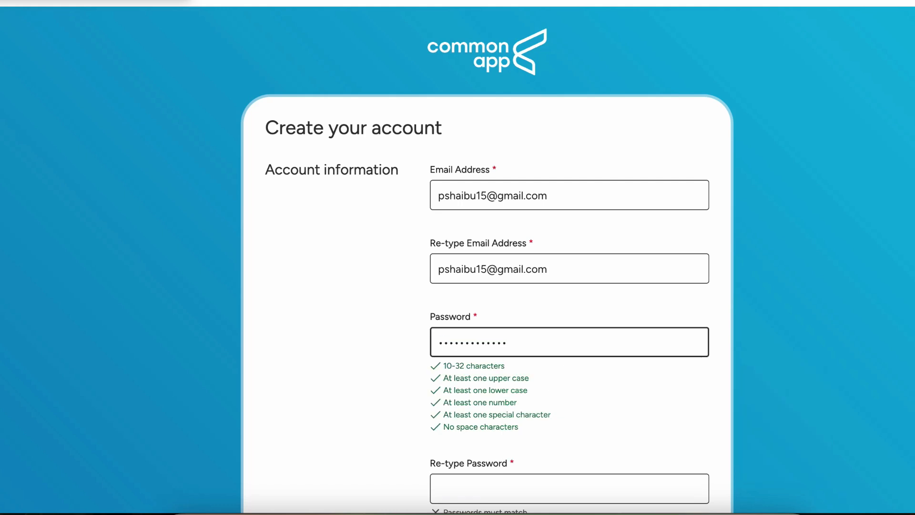
pyautogui.scroll(-2, 487, 286)
pyautogui.click(569, 397)
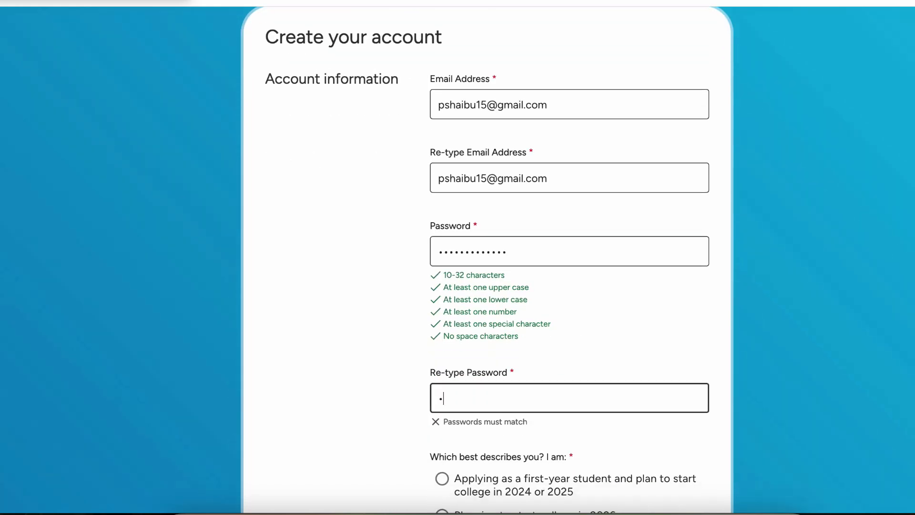
pyautogui.scroll(-4, 569, 286)
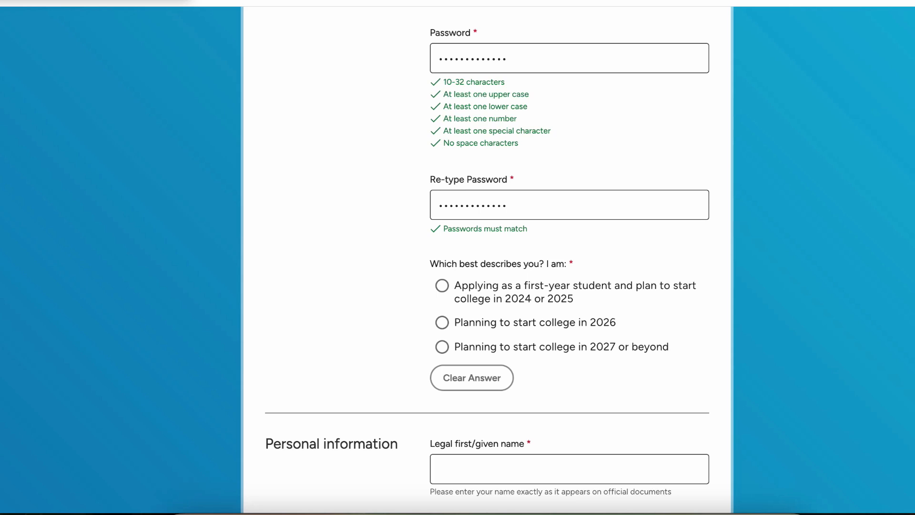
pyautogui.click(442, 286)
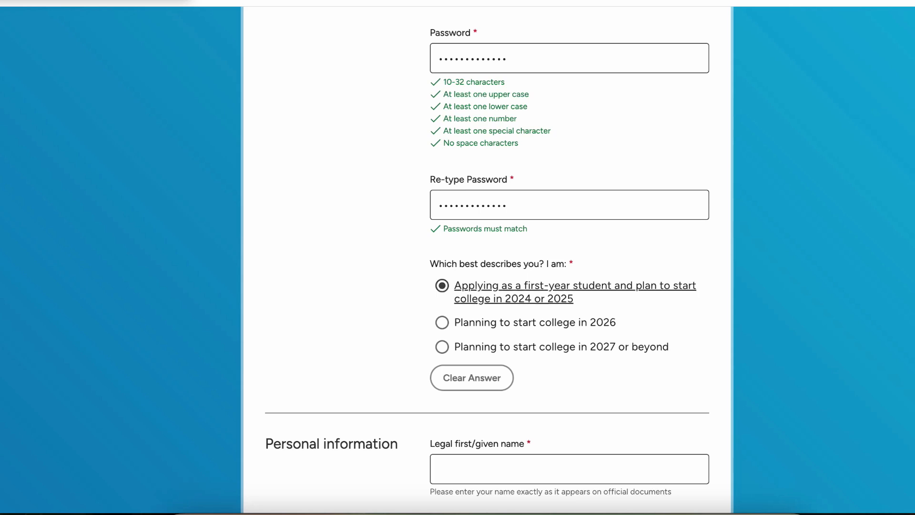
pyautogui.scroll(-3, 487, 257)
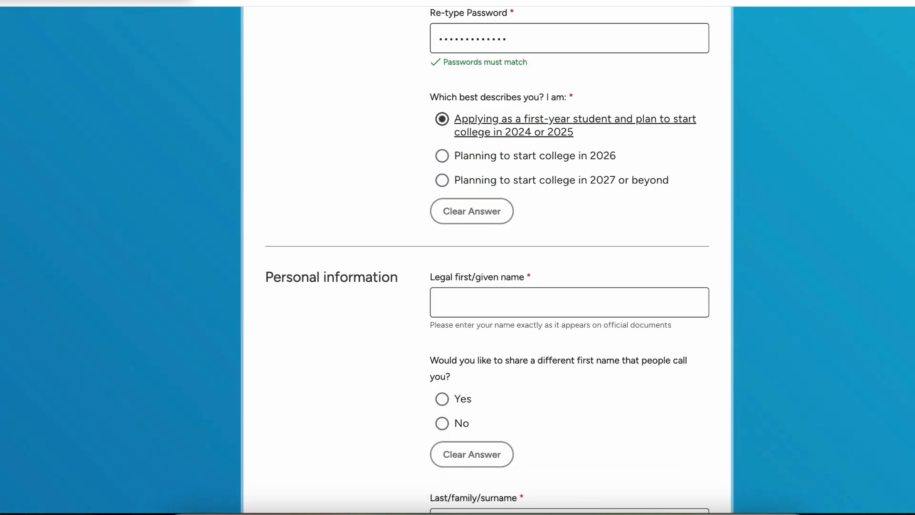
# Step: Enter the applicant's legal first and last name and answer No to a preferred name
pyautogui.click(520, 303)
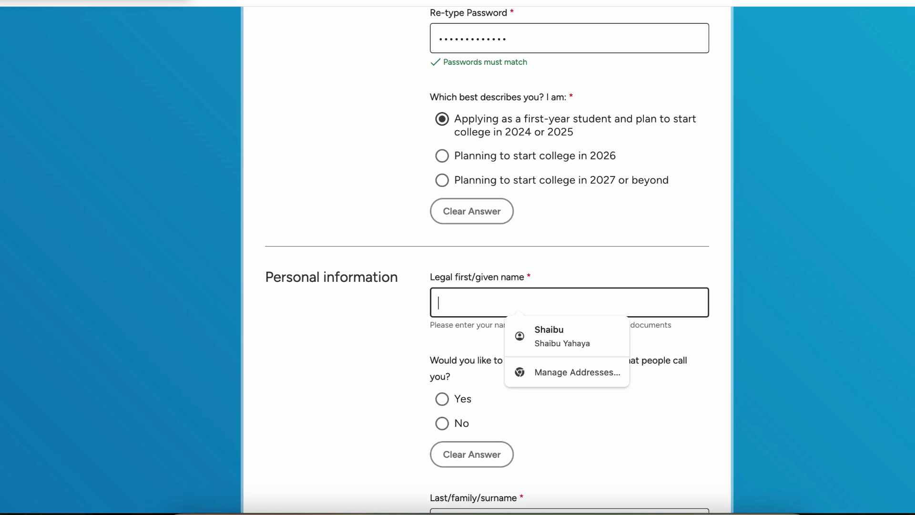
pyautogui.press('Tab')
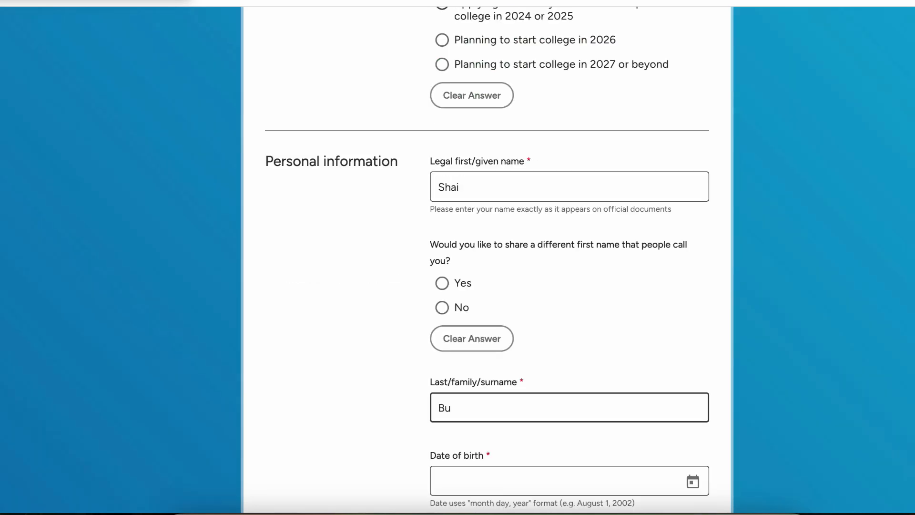
pyautogui.click(442, 307)
pyautogui.scroll(-3, 442, 307)
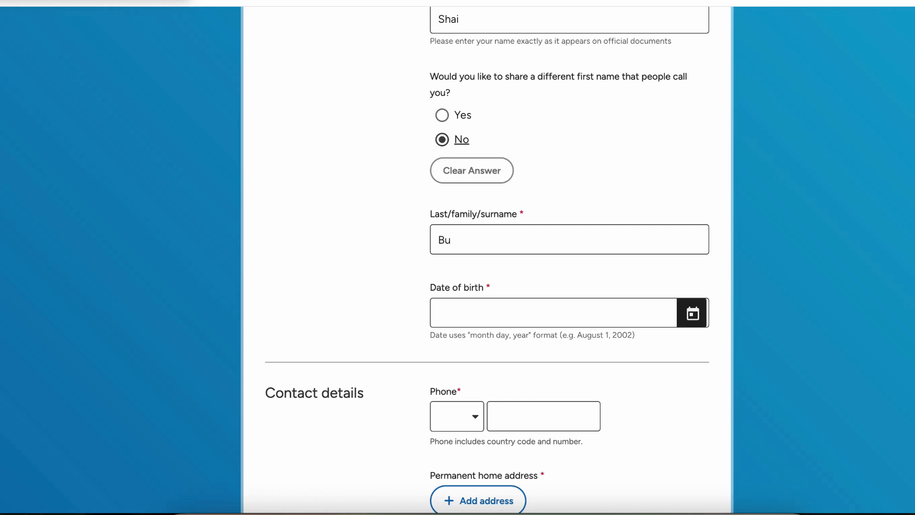
# Step: Set the date of birth to January 1, 2000 in the date picker
pyautogui.click(693, 313)
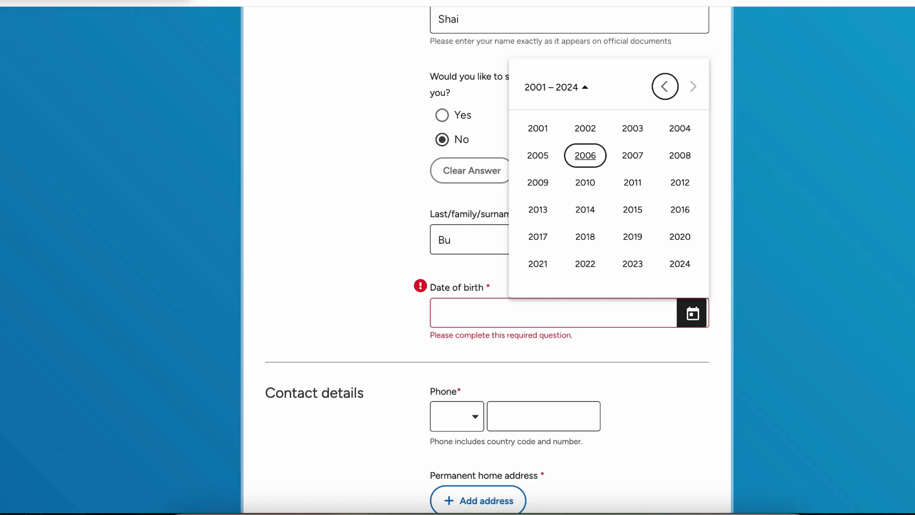
pyautogui.click(664, 86)
pyautogui.click(680, 264)
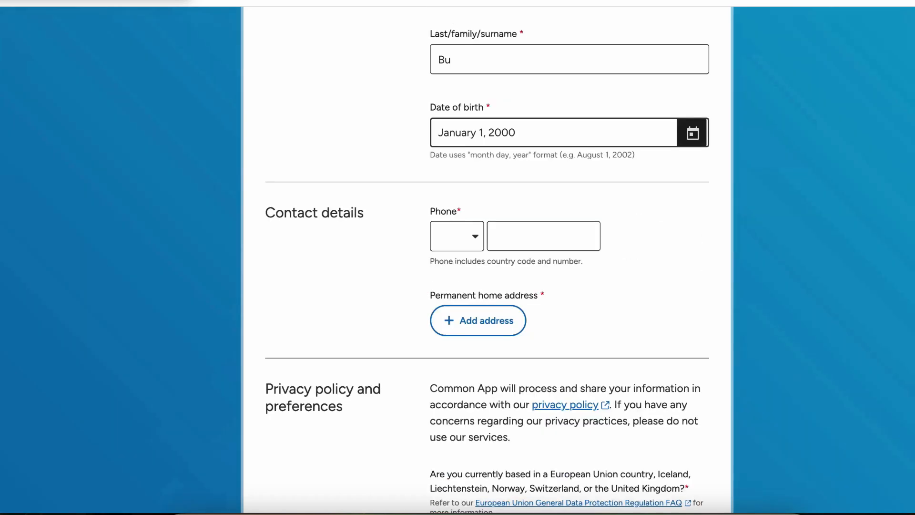
# Step: Enter the applicant's phone number with the +233 Ghana country code
pyautogui.click(457, 236)
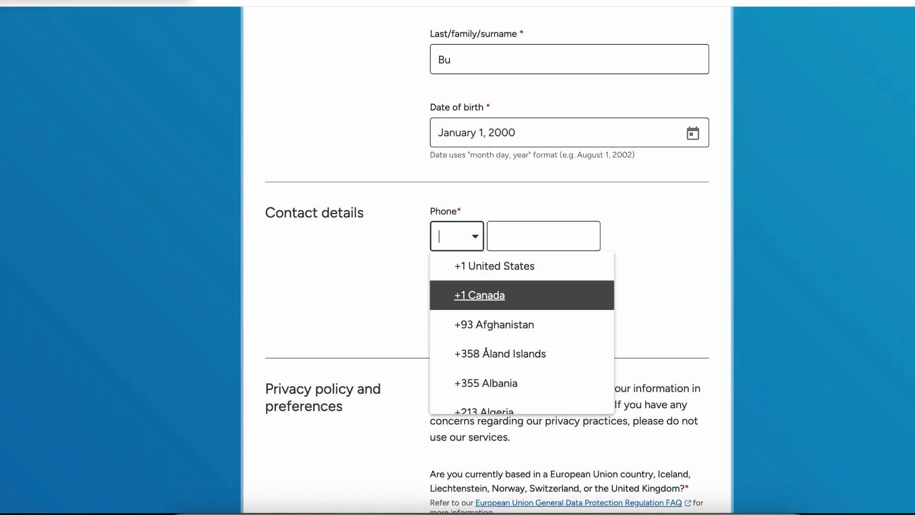
pyautogui.scroll(-20, 501, 358)
pyautogui.scroll(2, 501, 376)
pyautogui.scroll(1, 501, 358)
pyautogui.click(496, 330)
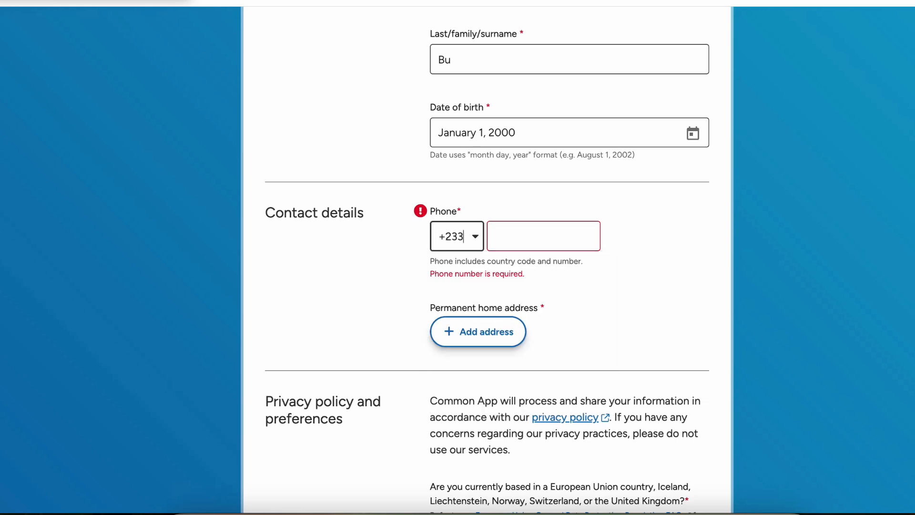
pyautogui.click(539, 236)
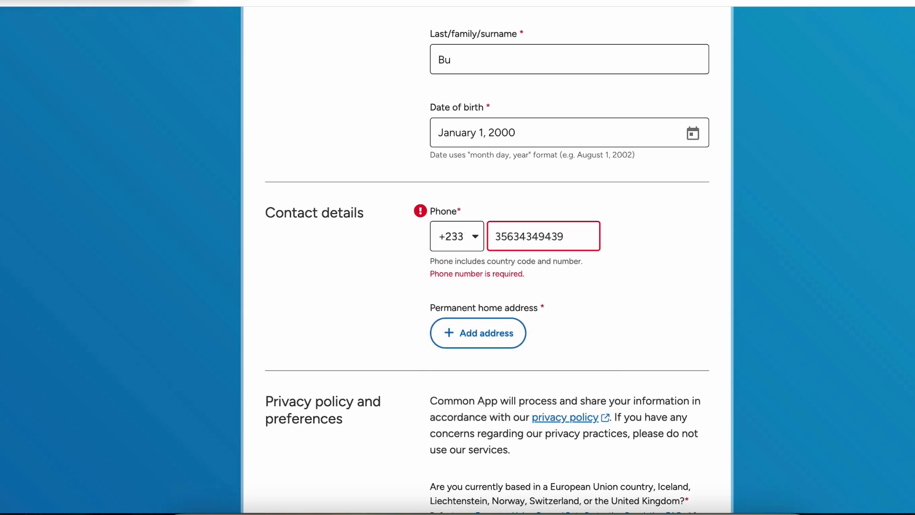
pyautogui.press('Tab')
pyautogui.scroll(-5, 486, 259)
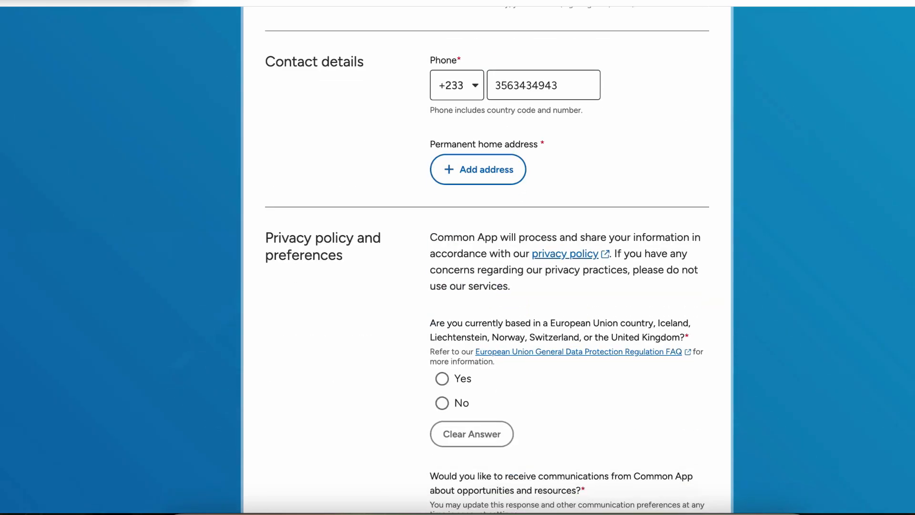
pyautogui.scroll(3, 486, 260)
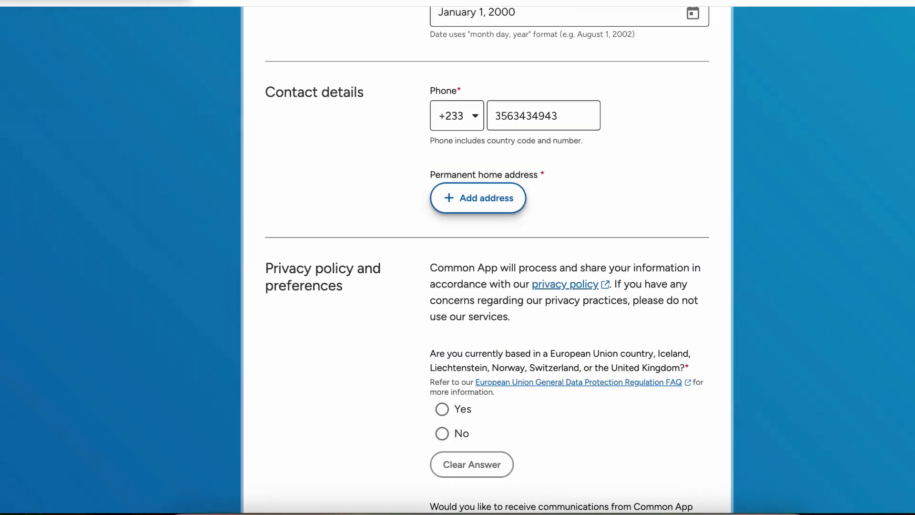
# Step: Add a permanent home address and set its country to Ghana
pyautogui.click(478, 201)
pyautogui.press('Tab')
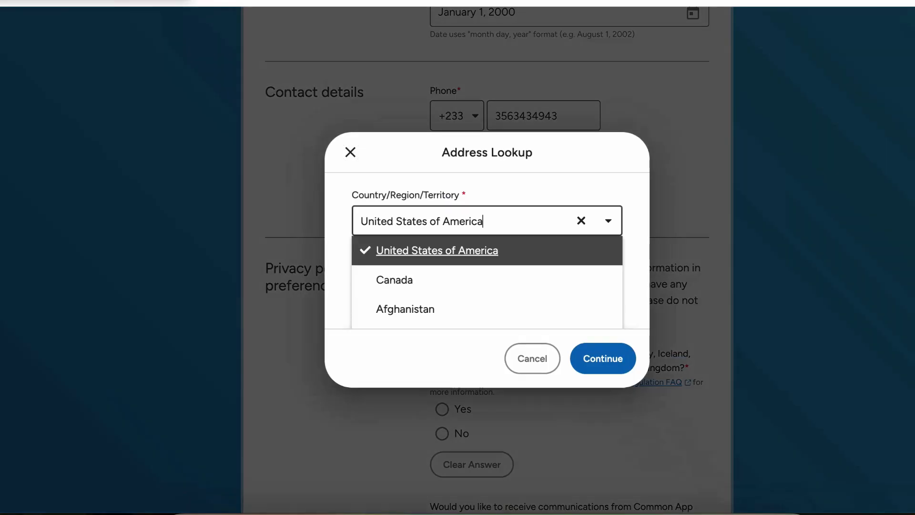
pyautogui.write('gha')
pyautogui.press('BackSpace')
pyautogui.press('BackSpace')
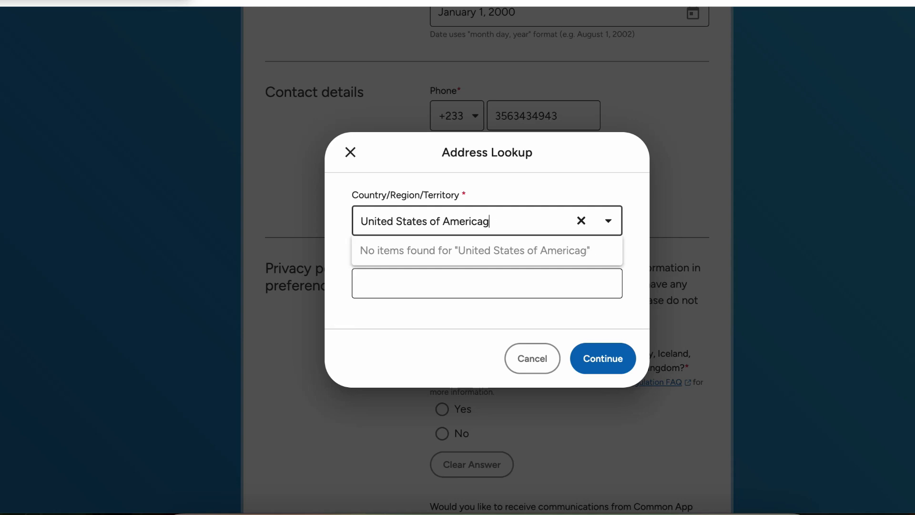
pyautogui.press('super+BackSpace')
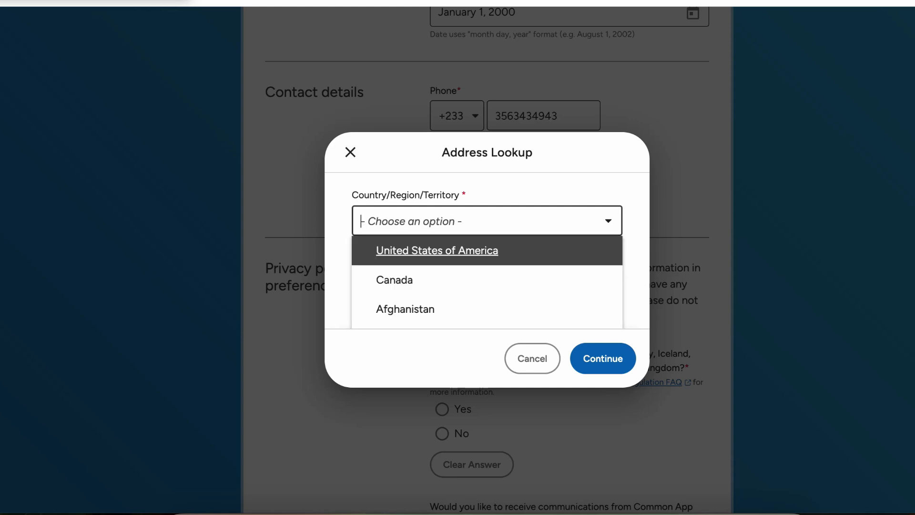
pyautogui.write('gha')
pyautogui.press('Down')
pyautogui.press('Return')
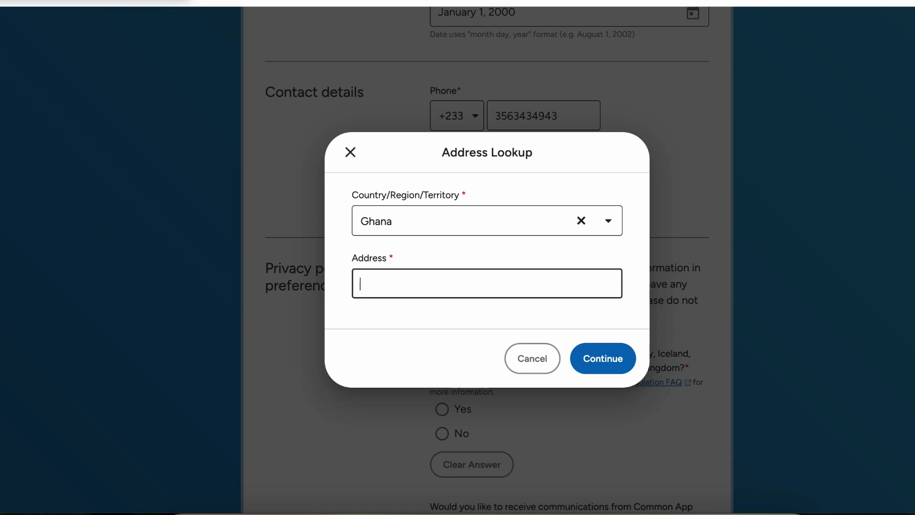
# Step: Enter the street address, accept the Cape Coast suggestion, and confirm it
pyautogui.write('123 University Ave')
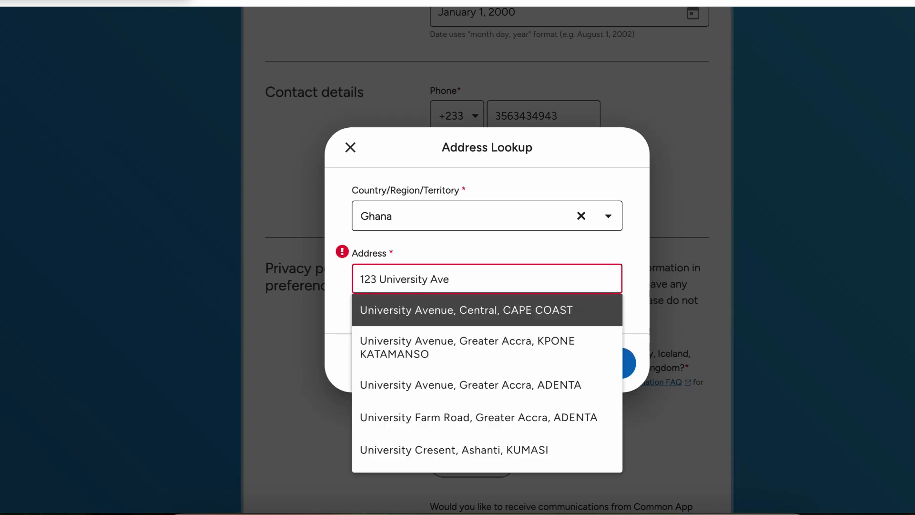
pyautogui.press('Return')
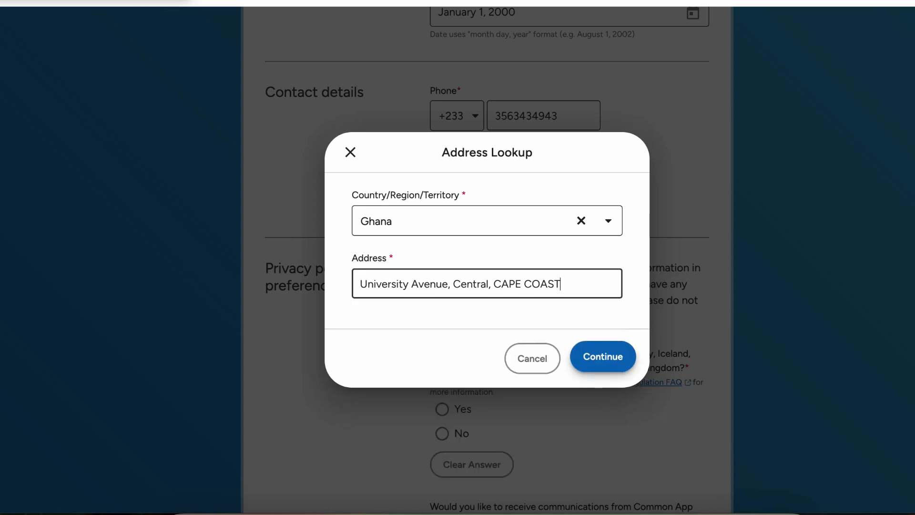
pyautogui.press('Tab')
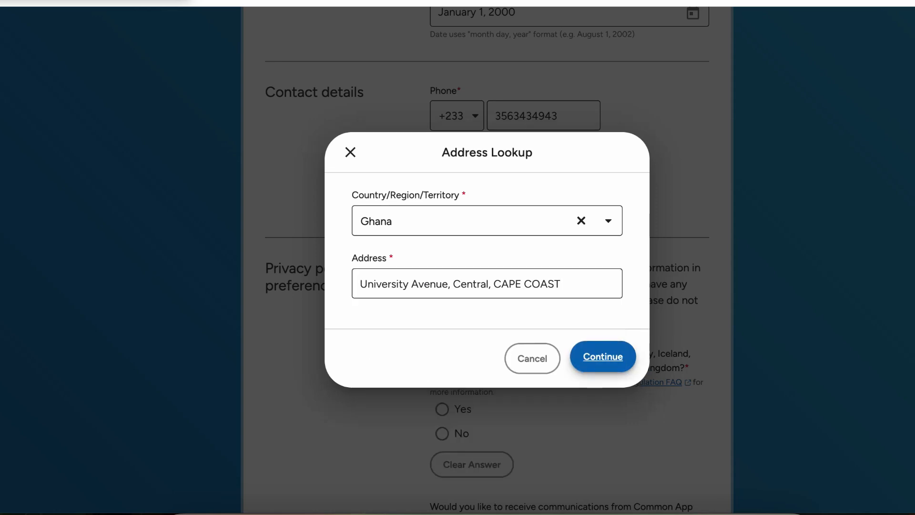
pyautogui.press('Return')
# Step: Answer No to the Europe and communications questions, accept the terms, and create the account
pyautogui.scroll(-3, 487, 260)
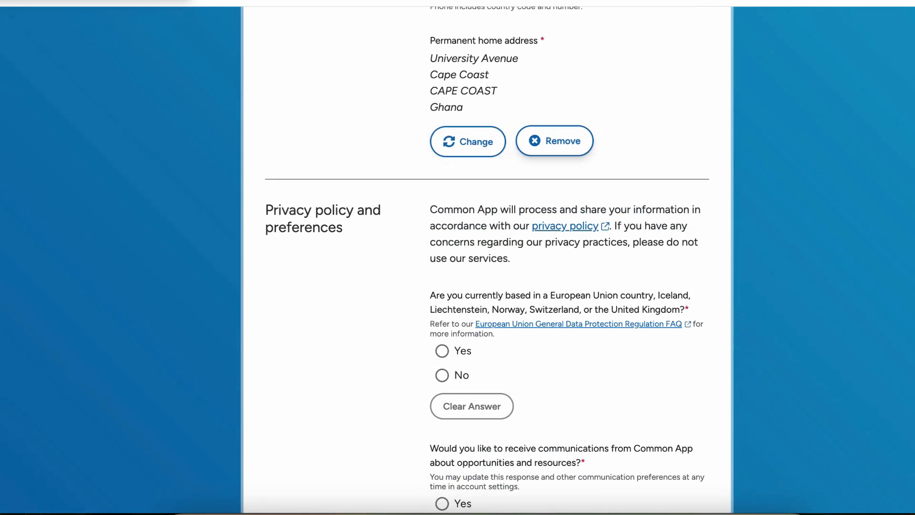
pyautogui.scroll(-2, 486, 259)
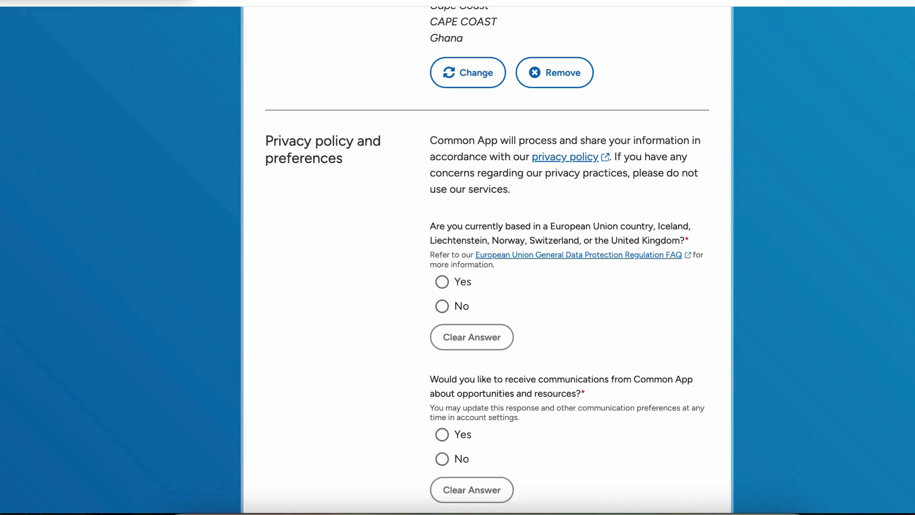
pyautogui.click(443, 306)
pyautogui.scroll(-3, 442, 306)
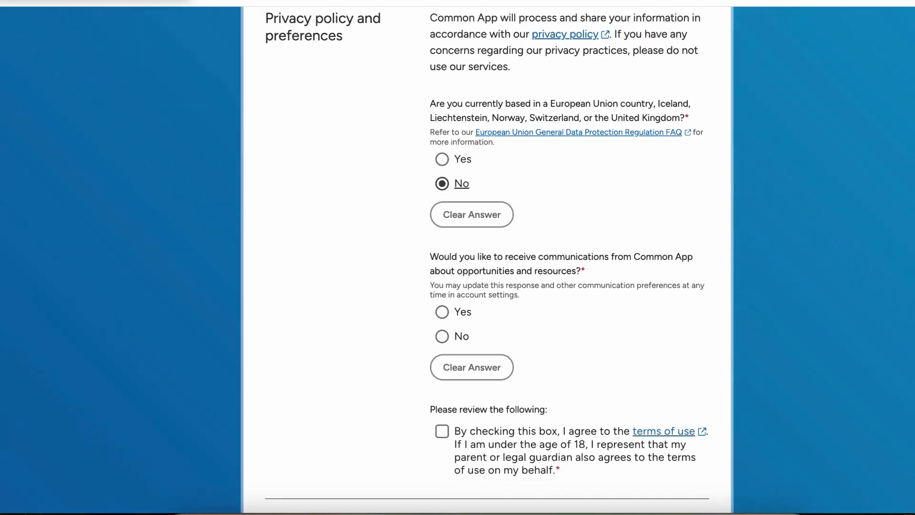
pyautogui.click(442, 336)
pyautogui.scroll(-3, 442, 336)
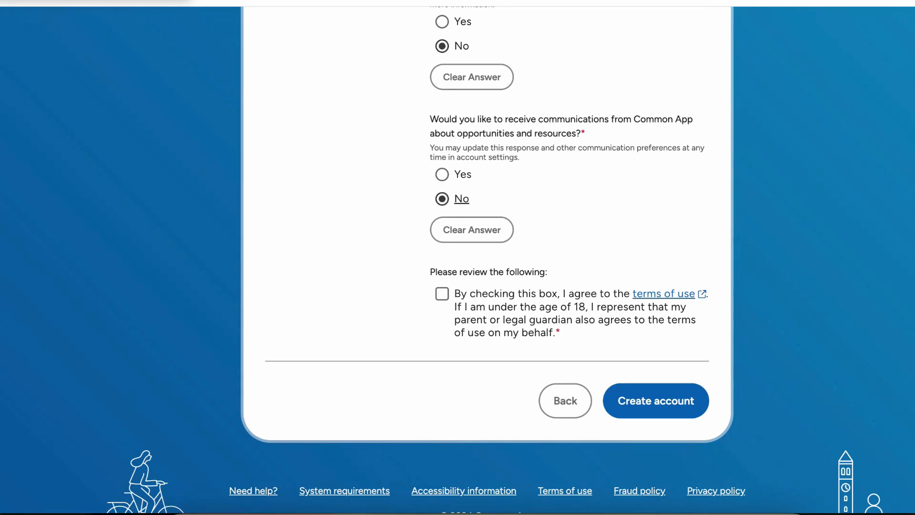
pyautogui.click(442, 293)
pyautogui.scroll(-1, 572, 310)
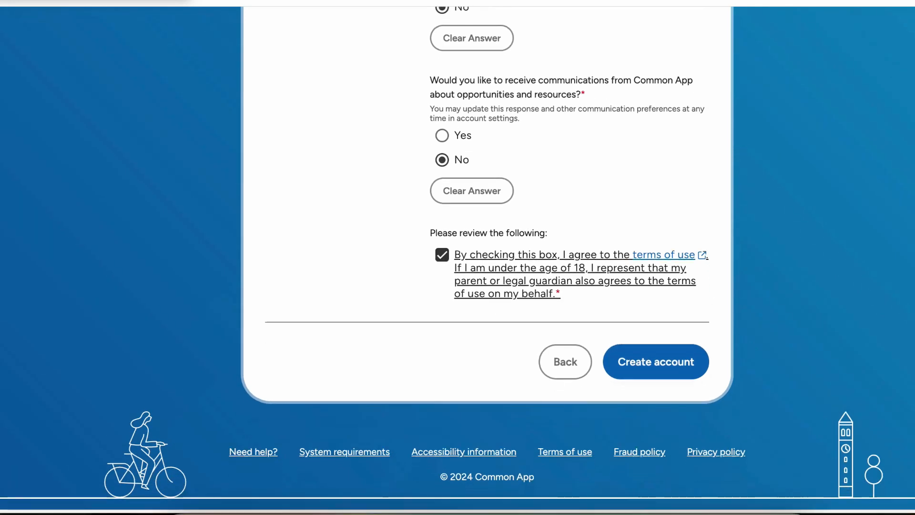
pyautogui.click(656, 363)
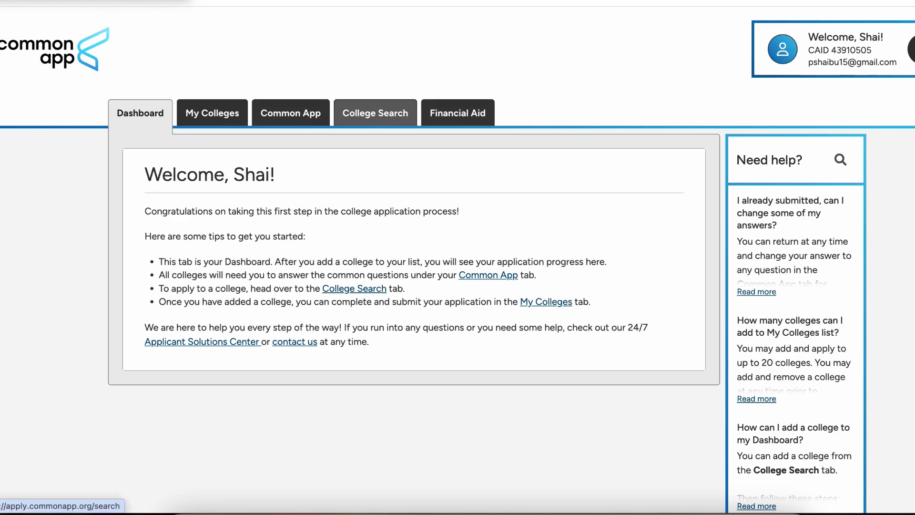
# Step: Search colleges for 'miami university' and add Miami University (Ohio)
pyautogui.click(375, 113)
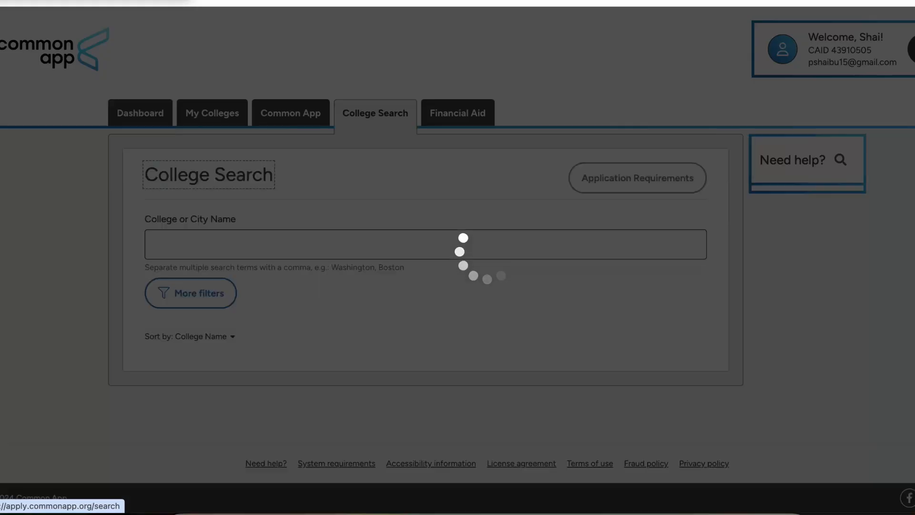
pyautogui.click(375, 245)
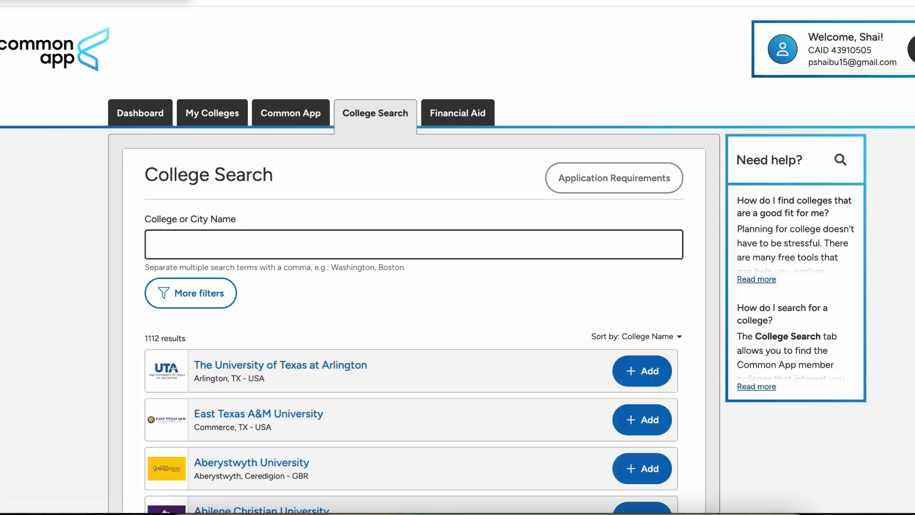
pyautogui.write('miami univ')
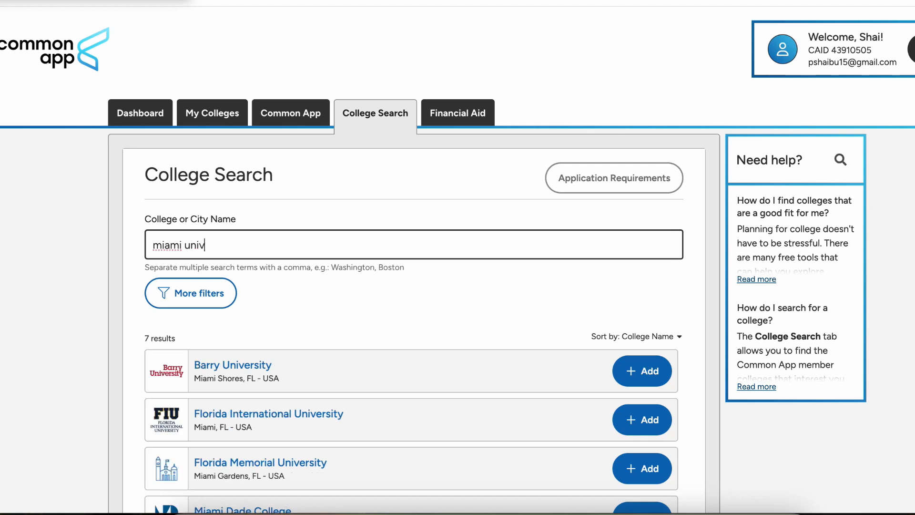
pyautogui.write('ersity')
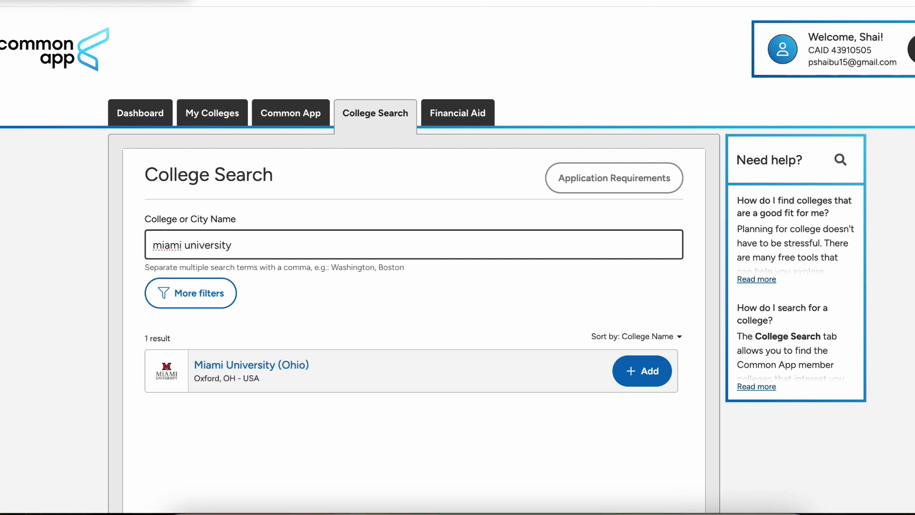
pyautogui.click(642, 371)
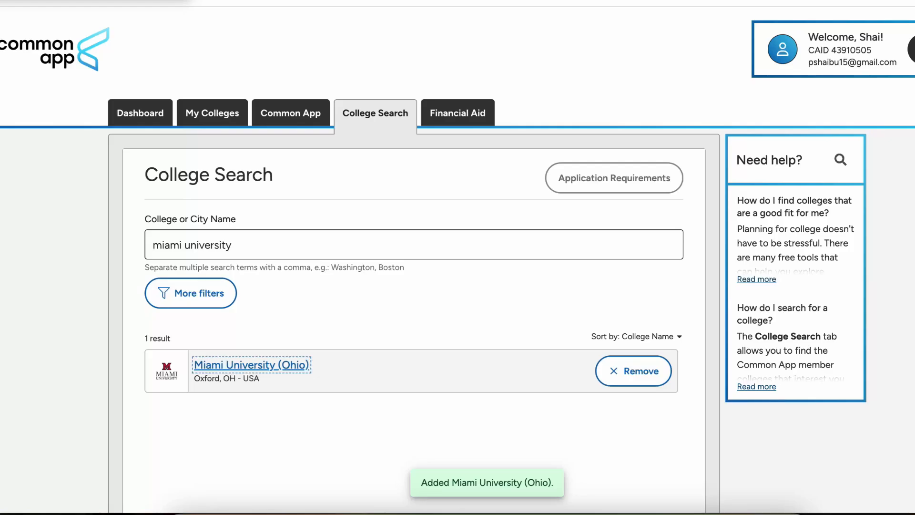
# Step: Change the search to 'ohio university', add Ohio University, and view My Colleges
pyautogui.tripleClick(414, 244)
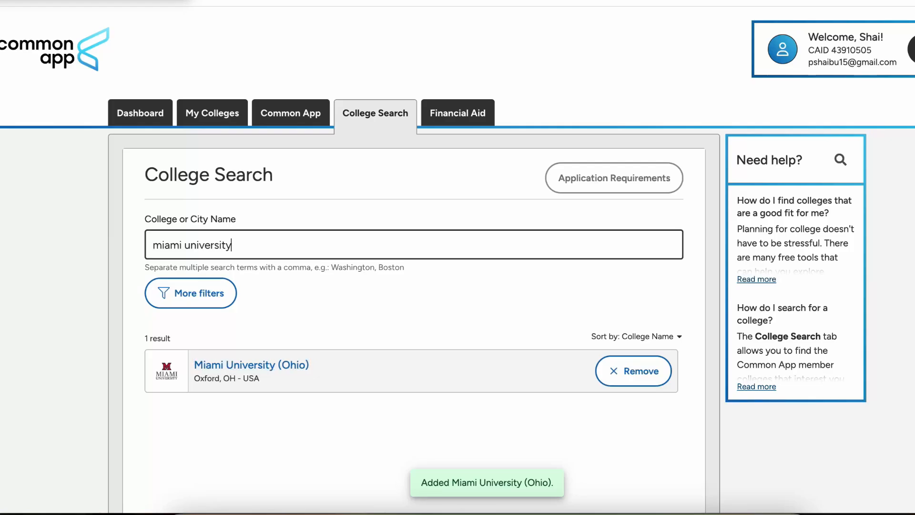
pyautogui.click(413, 305)
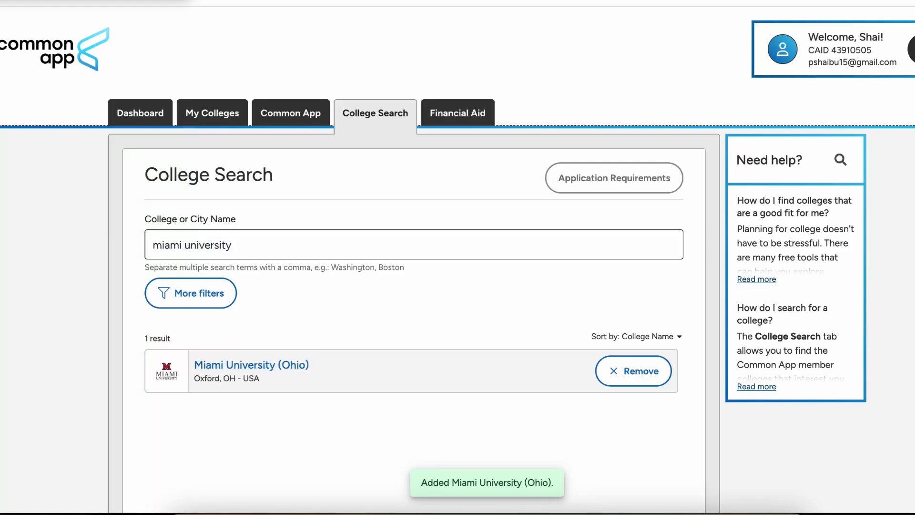
pyautogui.click(184, 244)
pyautogui.doubleClick(184, 244)
pyautogui.write('ohio')
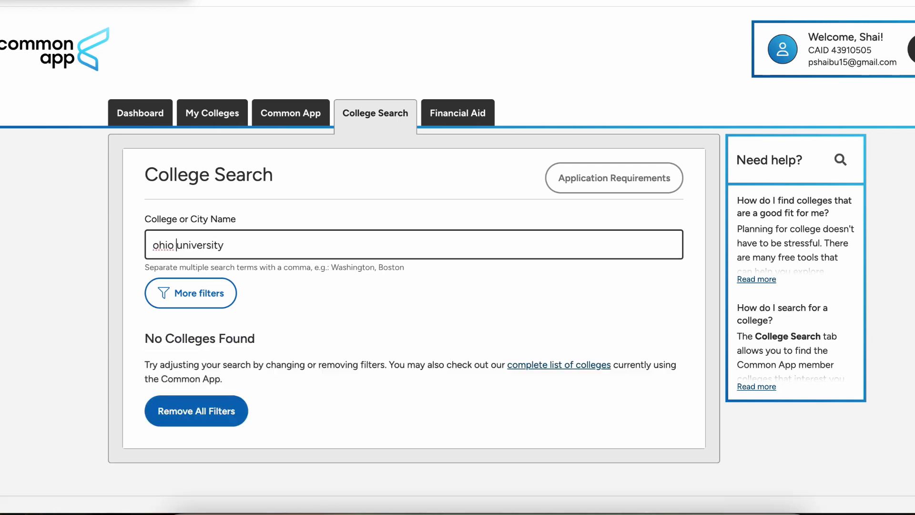
pyautogui.click(642, 370)
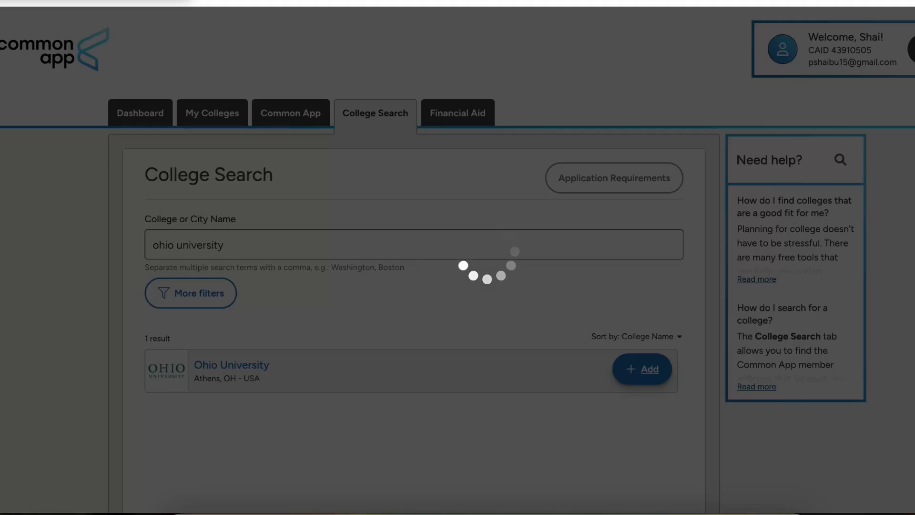
pyautogui.scroll(-1, 458, 205)
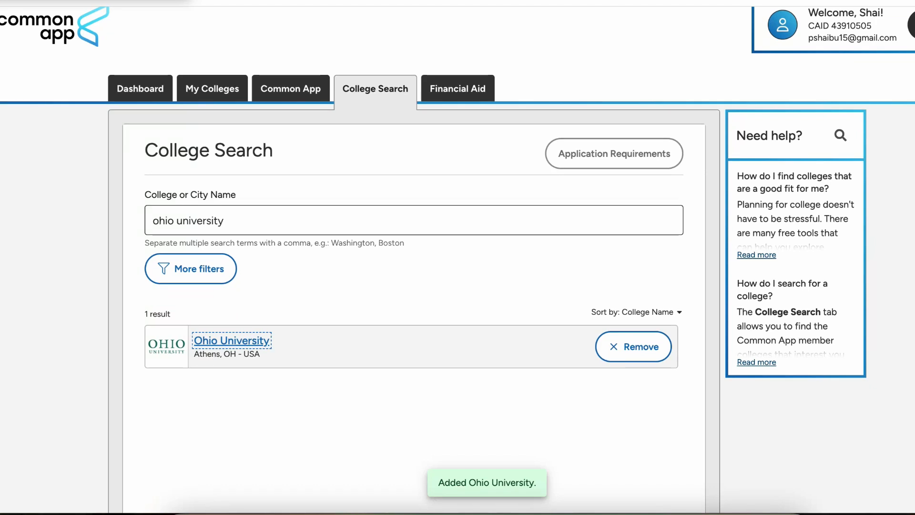
pyautogui.click(212, 89)
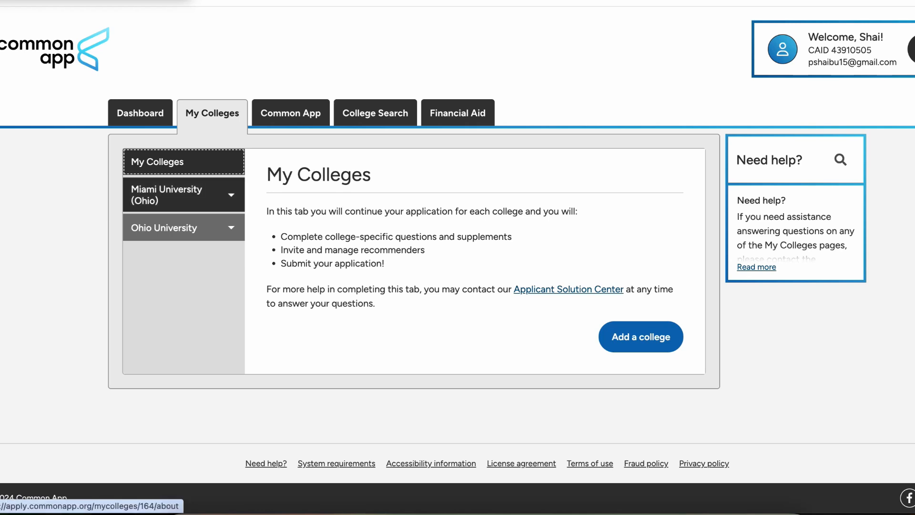
# Step: Open Miami University (Ohio)'s College Information and expand its Application information section
pyautogui.click(167, 195)
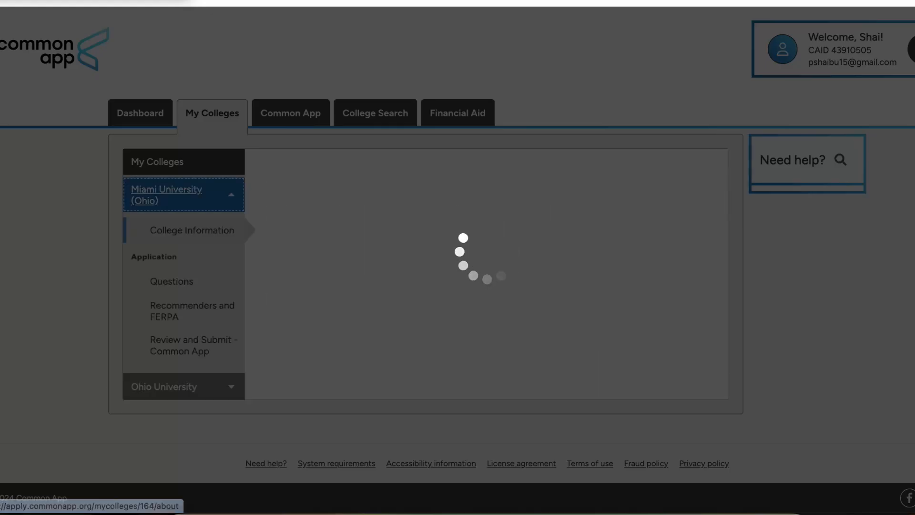
pyautogui.scroll(-1, 167, 195)
pyautogui.scroll(-7, 458, 258)
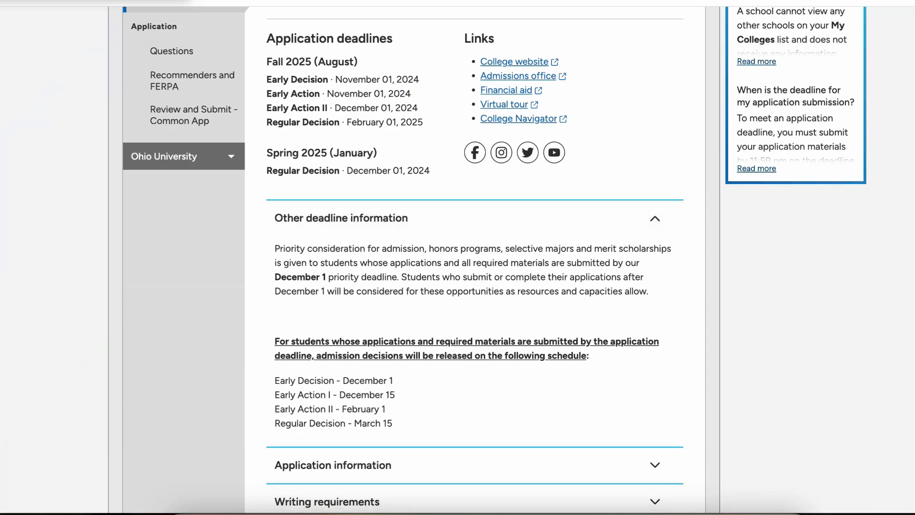
pyautogui.click(475, 325)
pyautogui.scroll(-2, 475, 325)
pyautogui.scroll(-4, 474, 258)
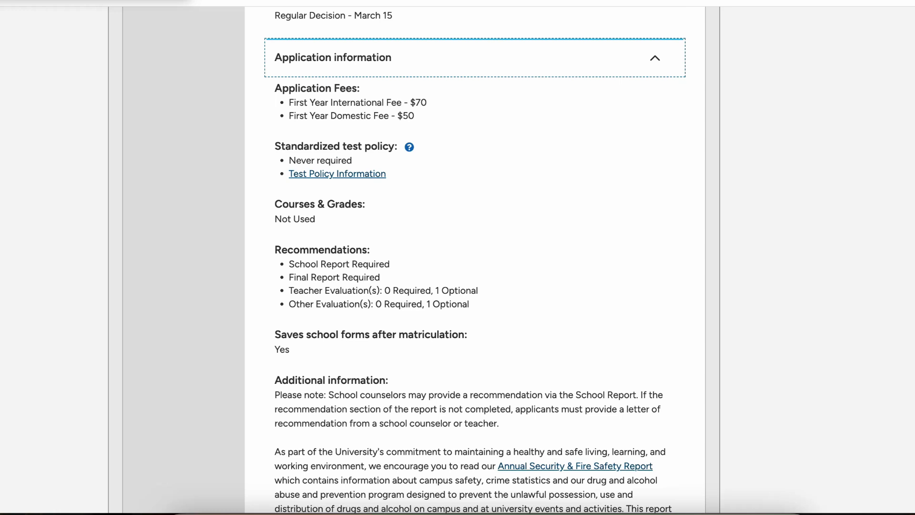
# Step: Highlight the First Year International Fee line and review the deadlines and fees
pyautogui.doubleClick(421, 102)
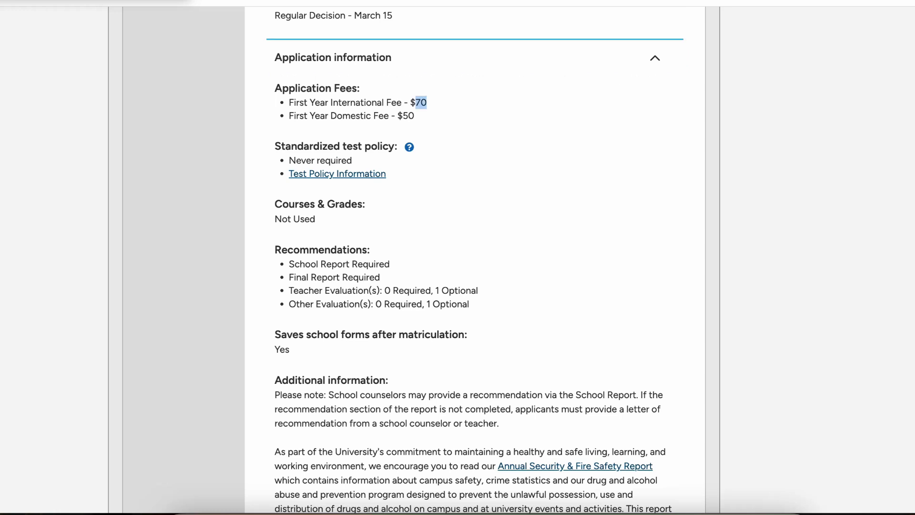
pyautogui.moveTo(416, 102); pyautogui.dragTo(289, 102)
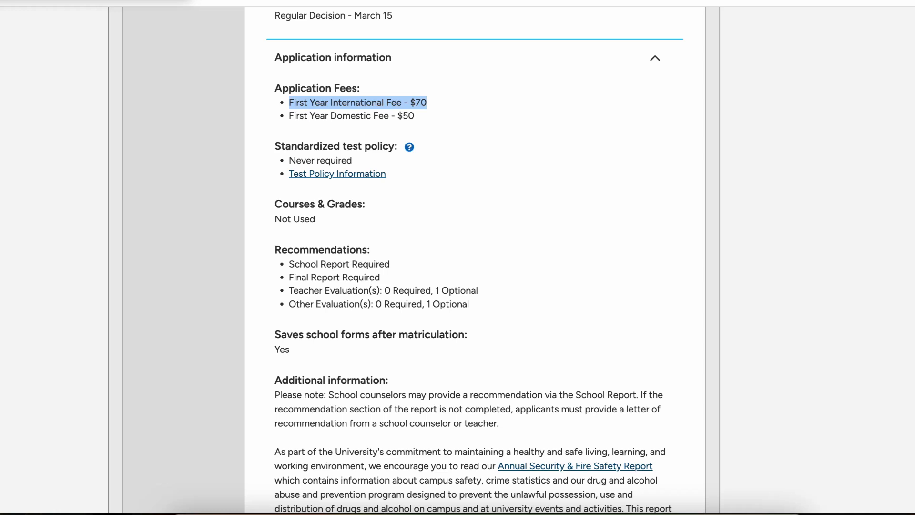
pyautogui.scroll(-7, 474, 257)
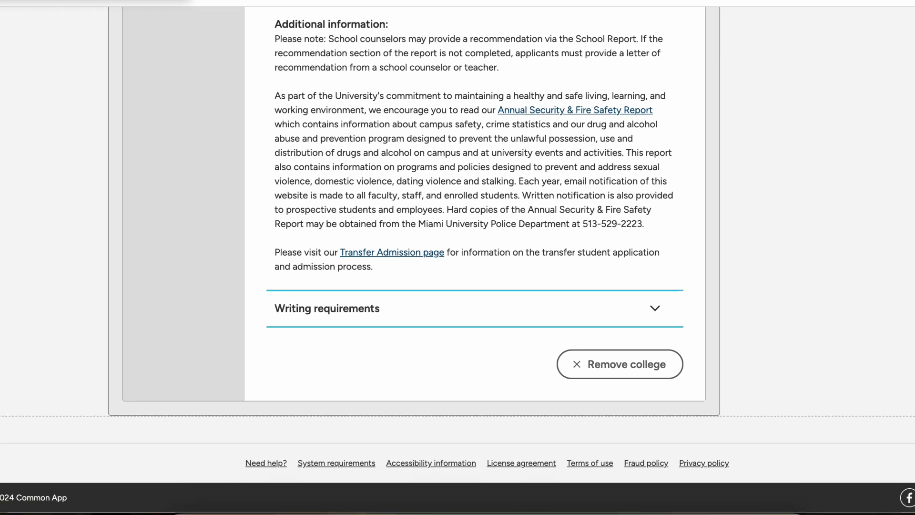
pyautogui.scroll(13, 475, 257)
pyautogui.click(477, 365)
pyautogui.scroll(6, 477, 365)
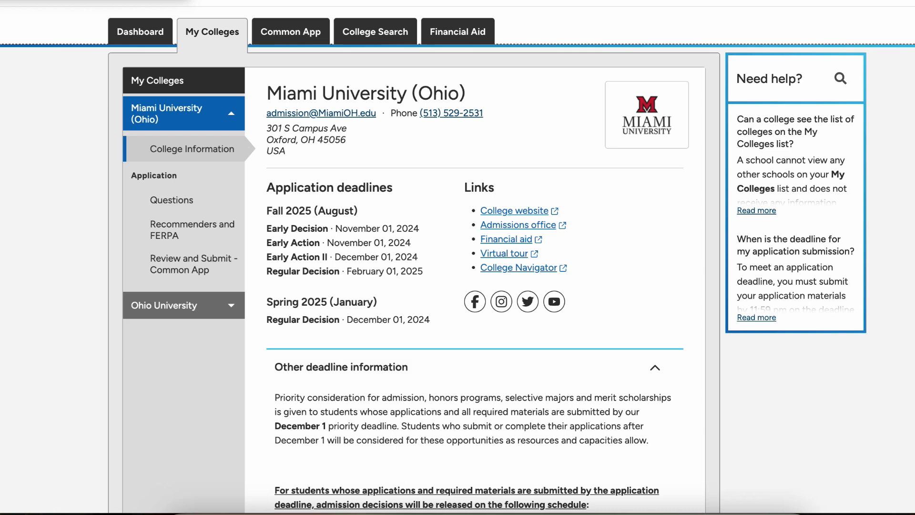
pyautogui.scroll(1, 458, 258)
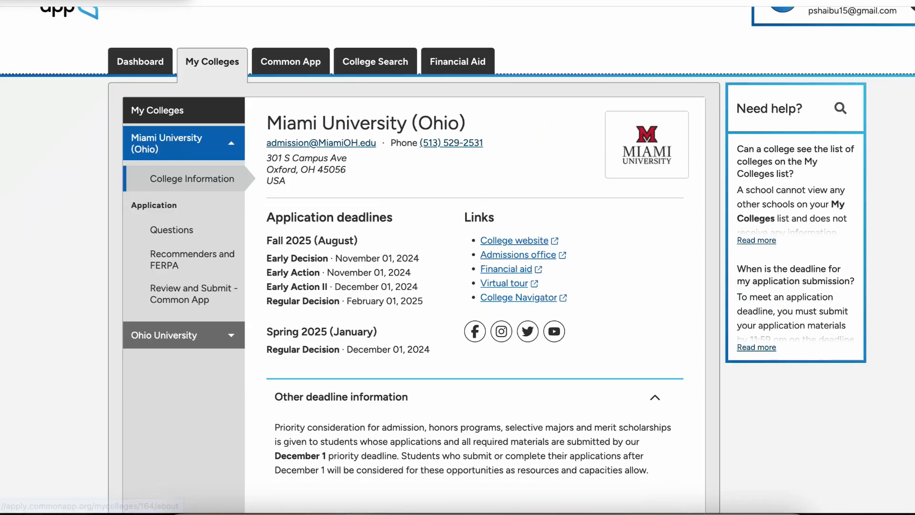
# Step: In Miami's questions, set the start term to Fall 2025 (August) and the admission plan to Early Action II
pyautogui.click(172, 230)
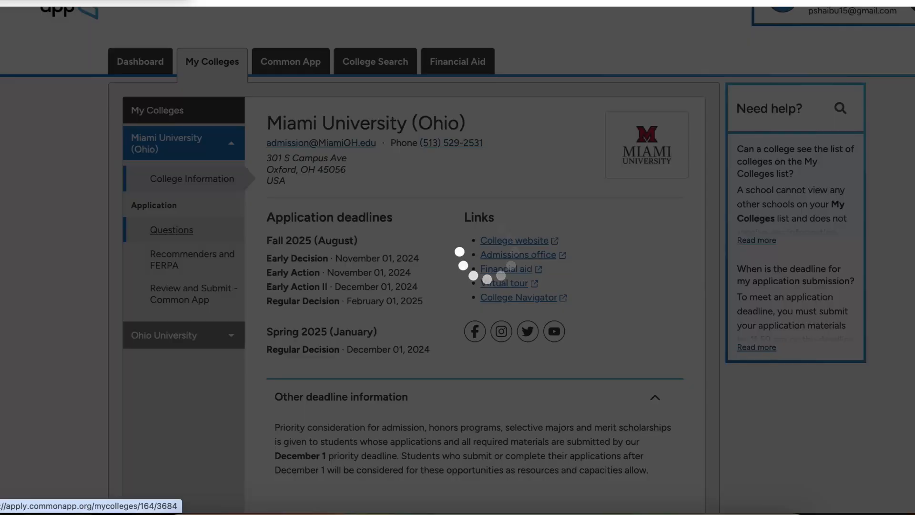
pyautogui.scroll(-3, 458, 257)
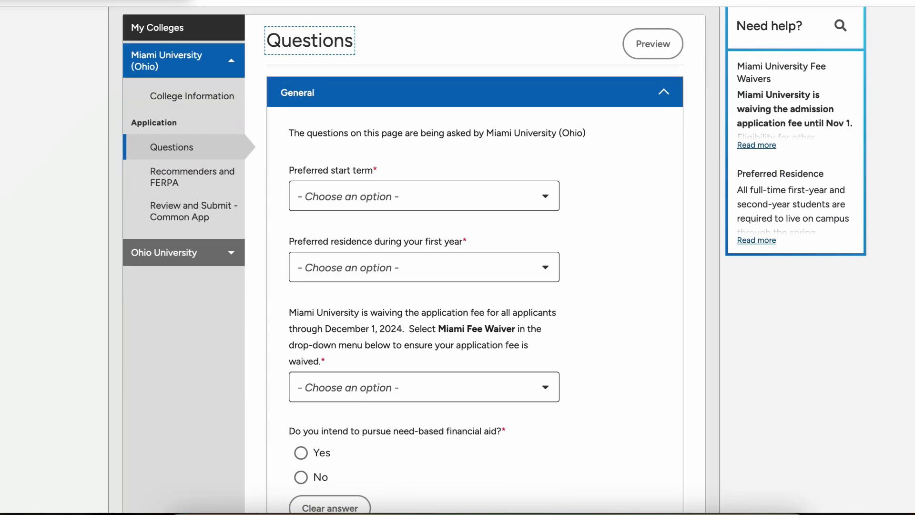
pyautogui.click(423, 195)
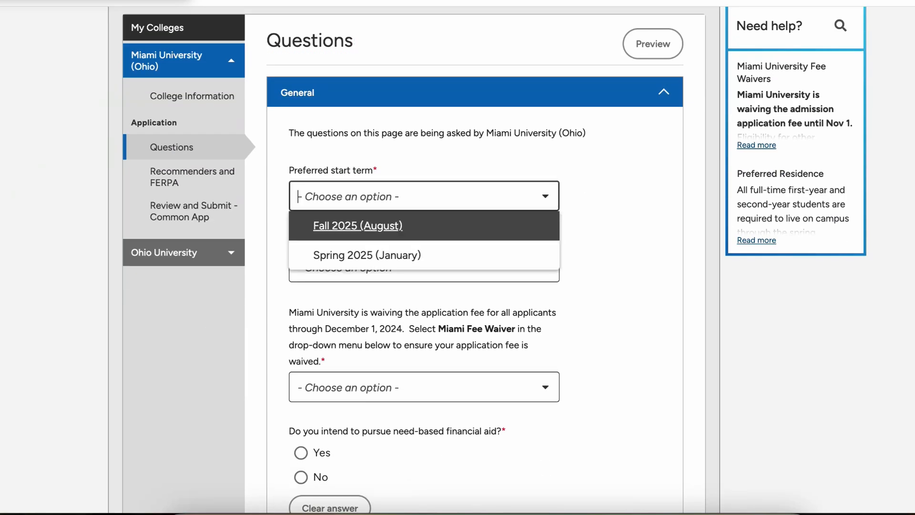
pyautogui.press('Return')
pyautogui.click(424, 268)
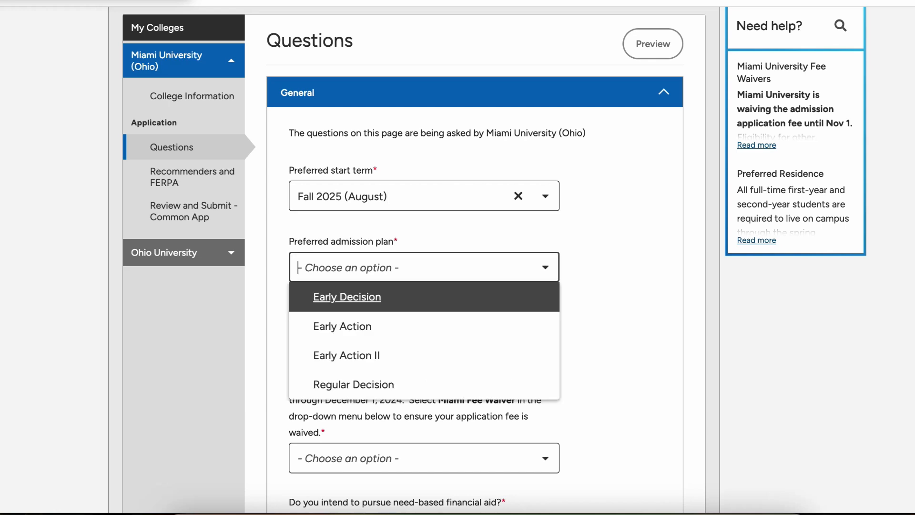
pyautogui.press('Down')
pyautogui.press('Down')
pyautogui.scroll(-1, 457, 257)
pyautogui.press('Up')
pyautogui.press('Up')
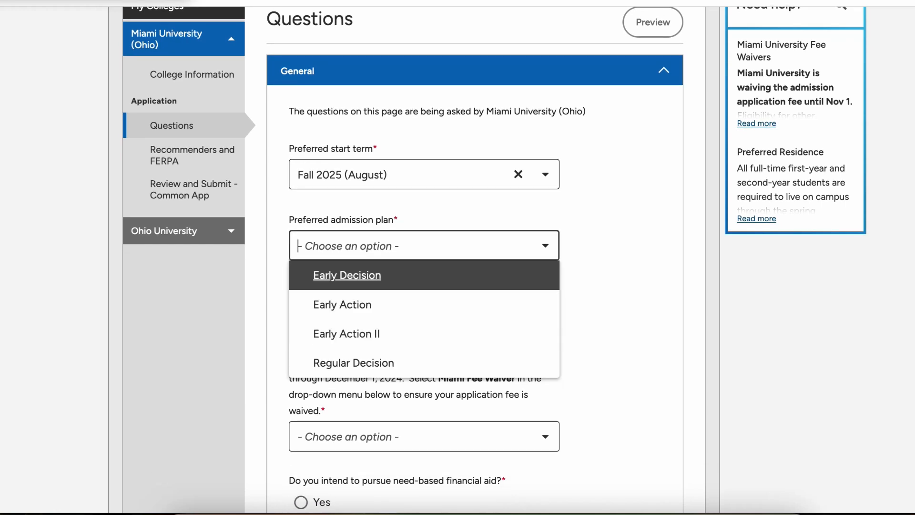
pyautogui.press('Down')
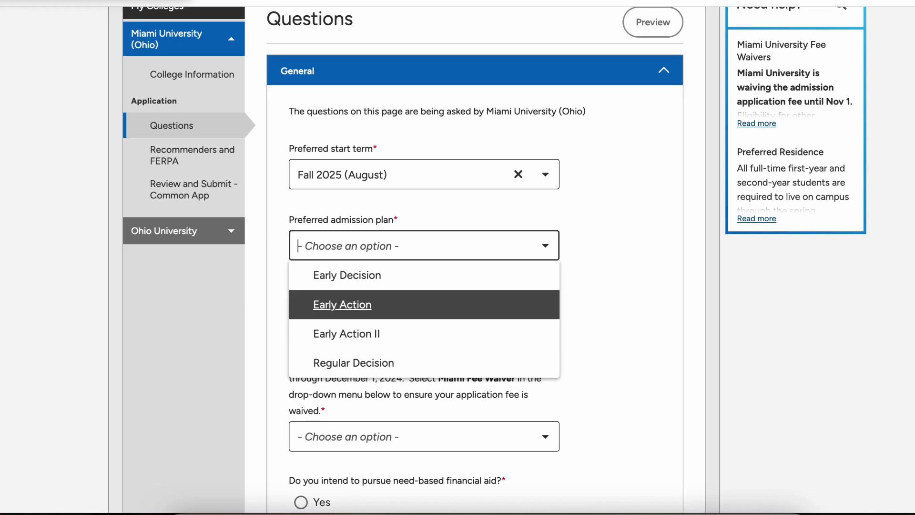
pyautogui.press('Down')
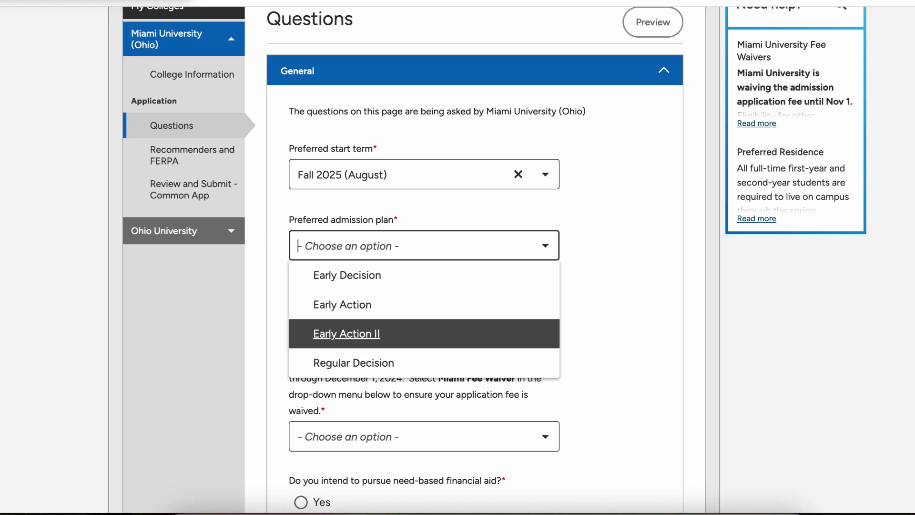
pyautogui.press('Return')
# Step: Choose on campus in a residence hall as the first-year residence
pyautogui.scroll(-1, 495, 259)
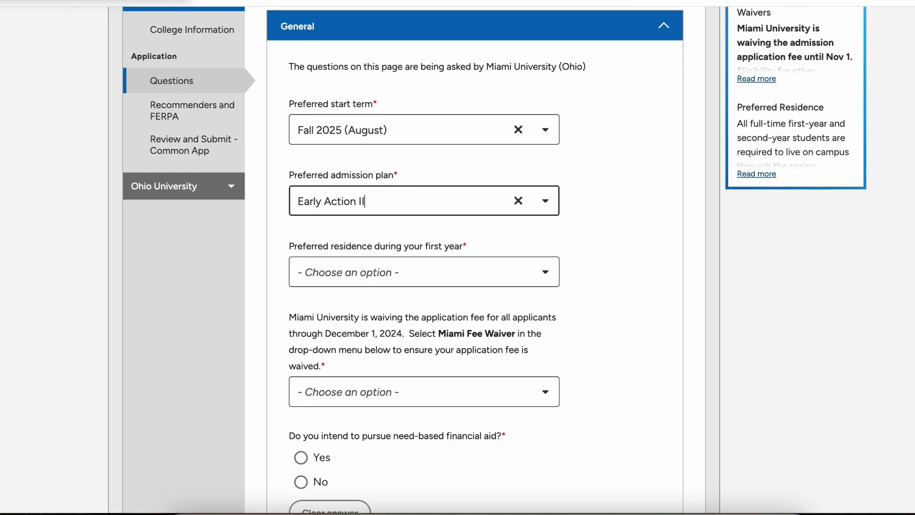
pyautogui.press('Tab')
pyautogui.press('Down')
pyautogui.press('Down')
pyautogui.press('Up')
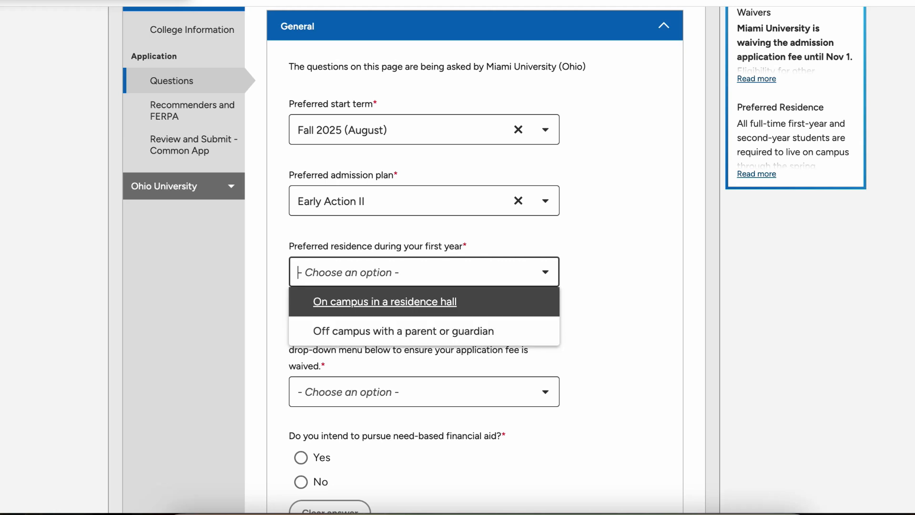
pyautogui.press('Return')
# Step: Set the fee waiver answer to 'Not applying with a Miami University Fee Waiver'
pyautogui.scroll(-4, 495, 259)
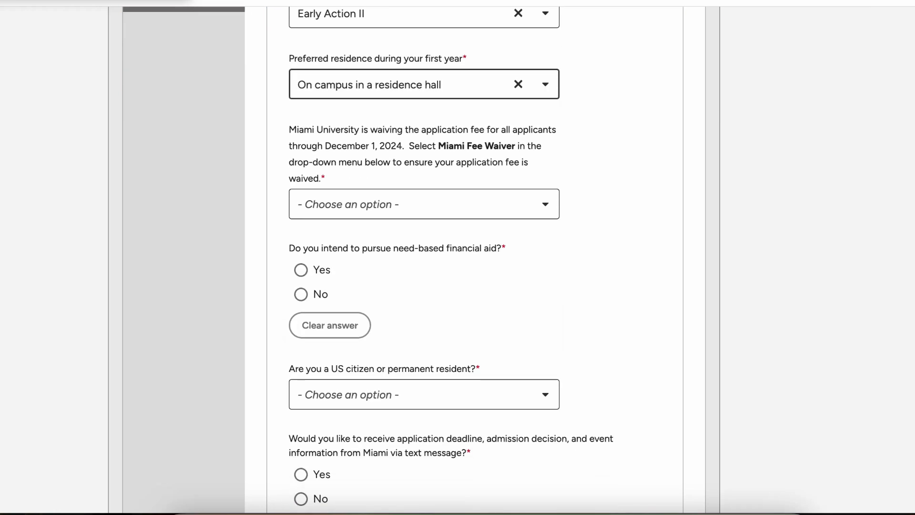
pyautogui.press('Tab')
pyautogui.press('Down')
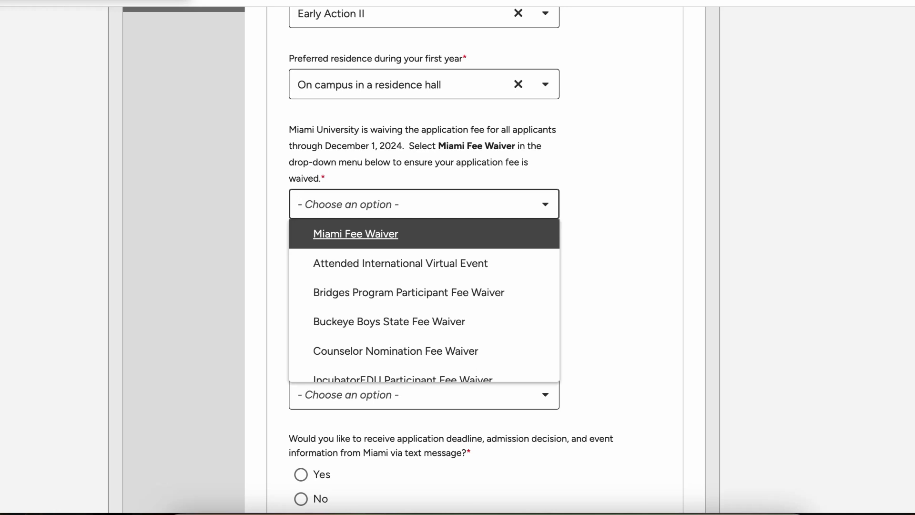
pyautogui.press('Down')
pyautogui.press('Down')
pyautogui.press('Down')
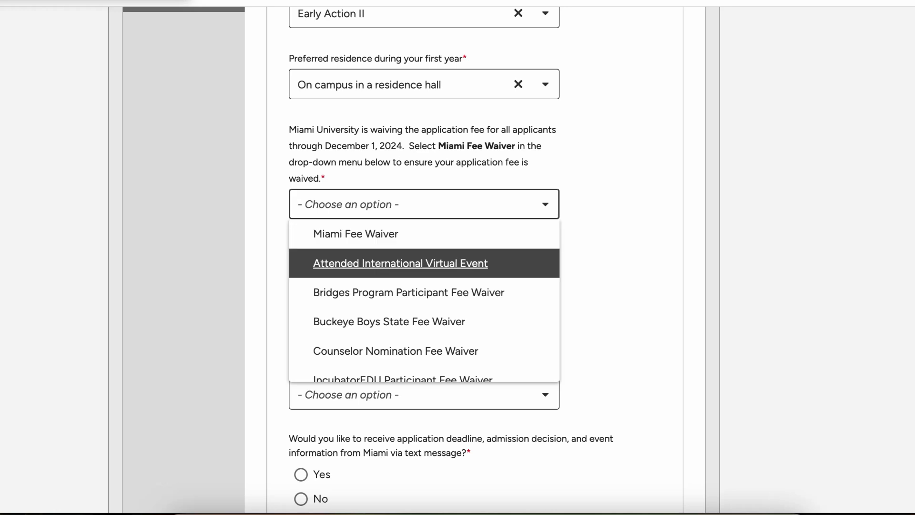
pyautogui.press('Down')
pyautogui.press('Down')
pyautogui.press('Down')
pyautogui.press('Down')
pyautogui.press('Down')
pyautogui.press('Down')
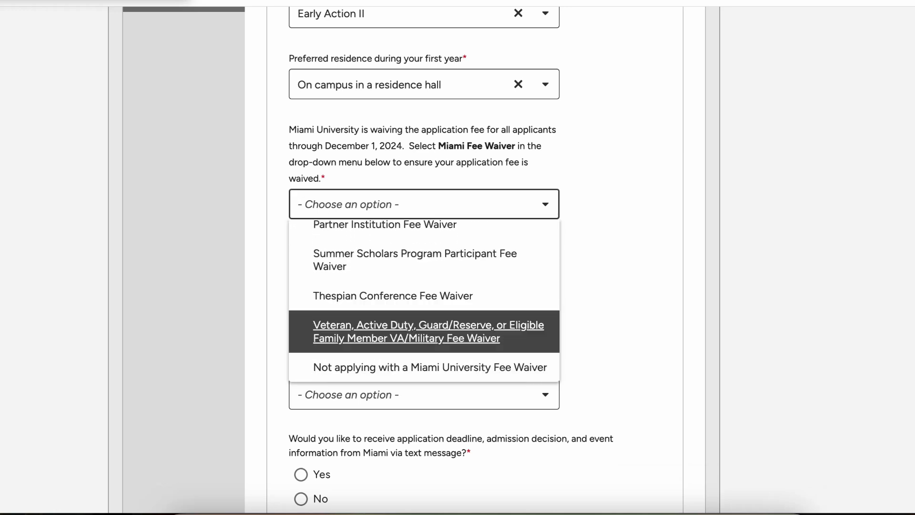
pyautogui.press('Down')
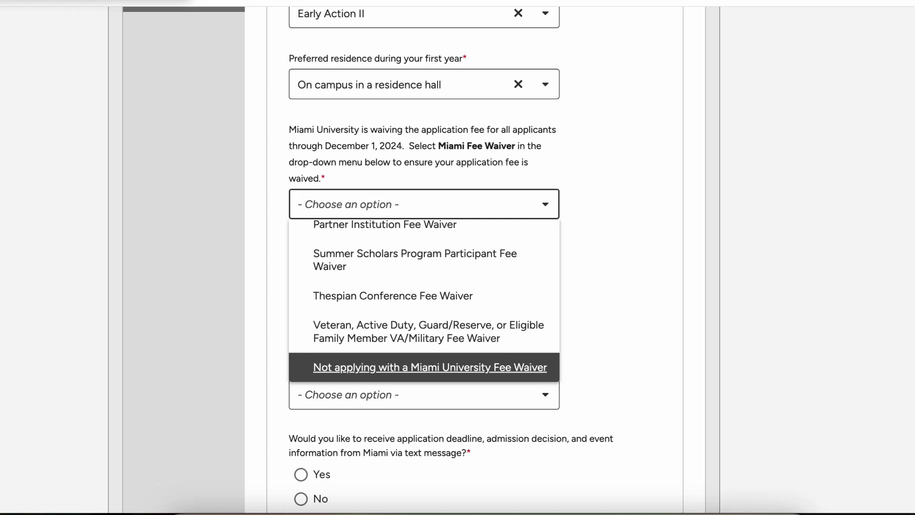
pyautogui.scroll(4, 425, 261)
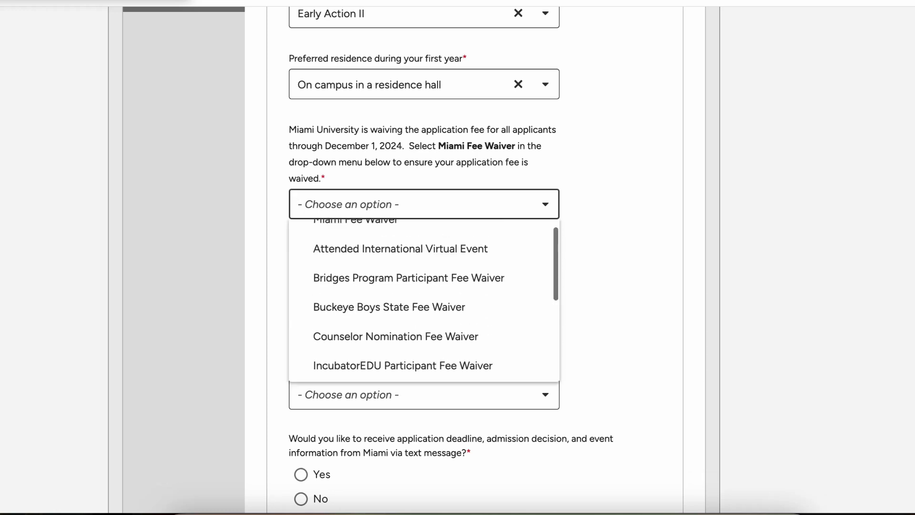
pyautogui.scroll(-3, 425, 261)
pyautogui.scroll(4, 424, 261)
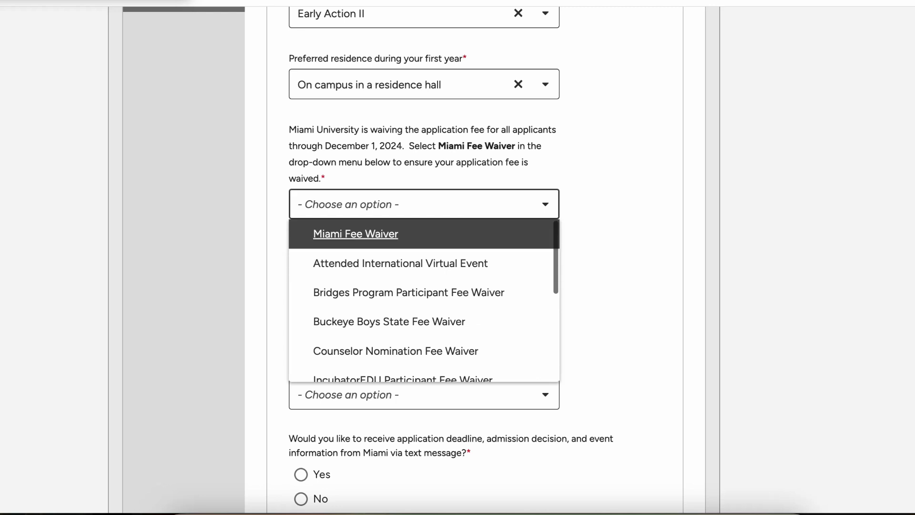
pyautogui.scroll(-4, 424, 324)
pyautogui.click(425, 367)
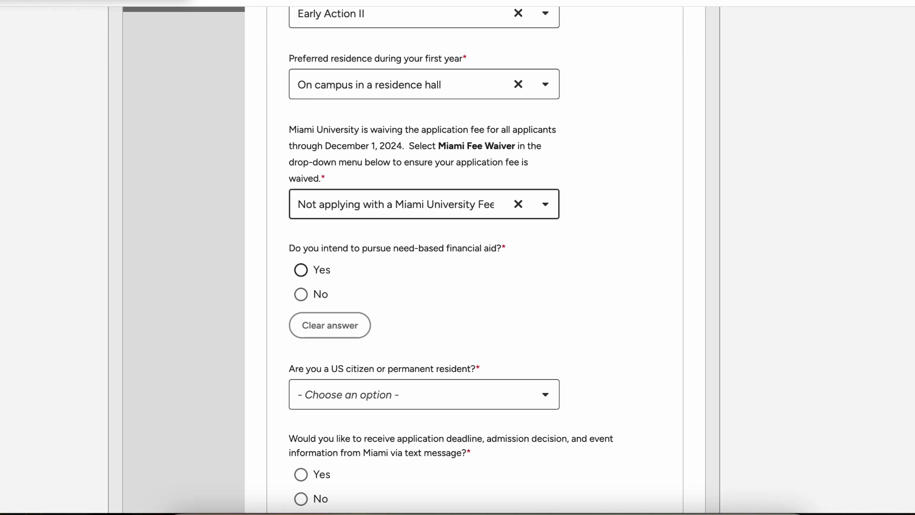
# Step: Answer No to need-based financial aid and No to being a US citizen or permanent resident
pyautogui.click(301, 269)
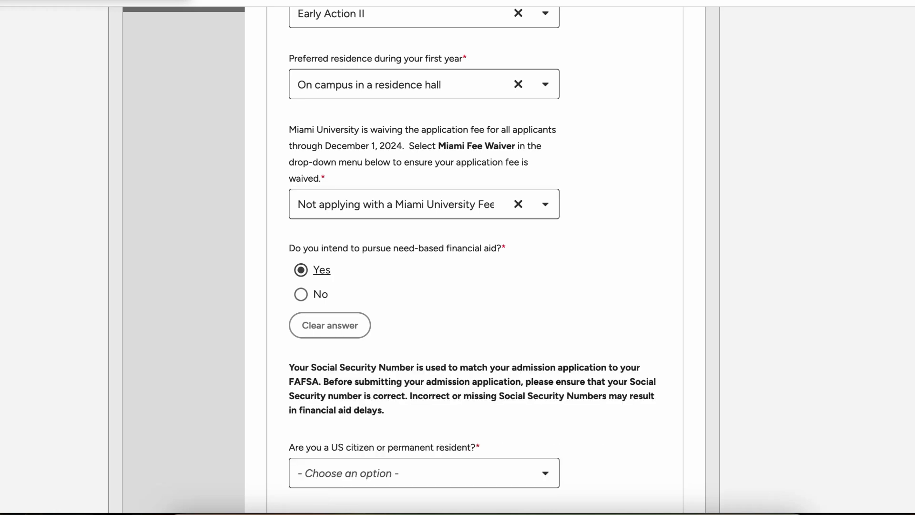
pyautogui.scroll(-2, 301, 270)
pyautogui.scroll(-1, 473, 261)
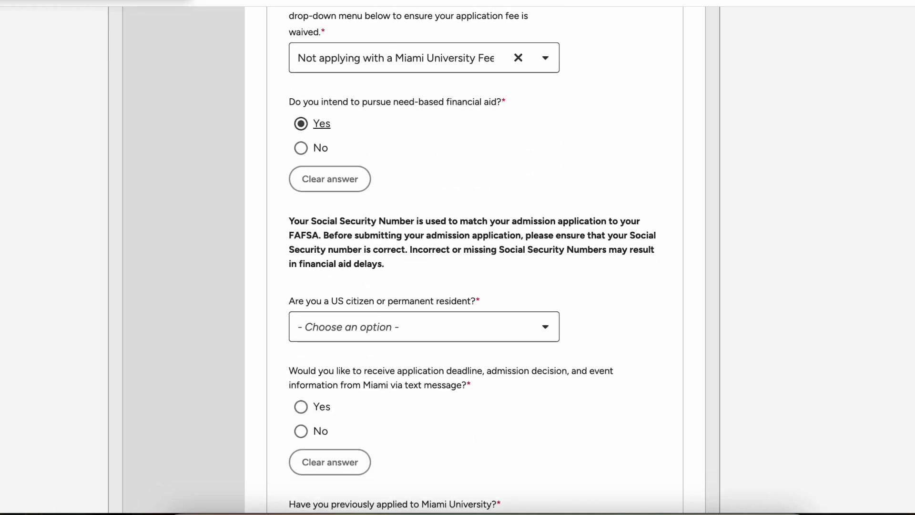
pyautogui.scroll(1, 300, 198)
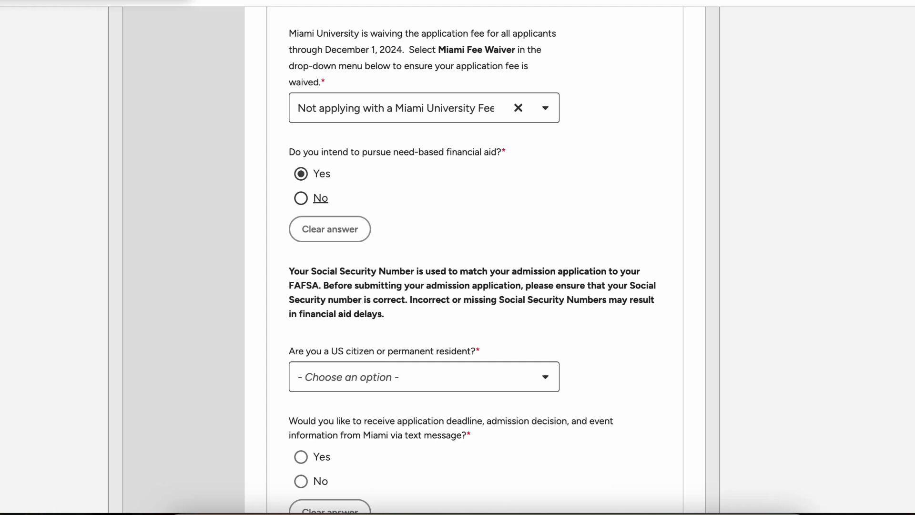
pyautogui.click(301, 198)
pyautogui.scroll(-3, 301, 198)
pyautogui.click(424, 136)
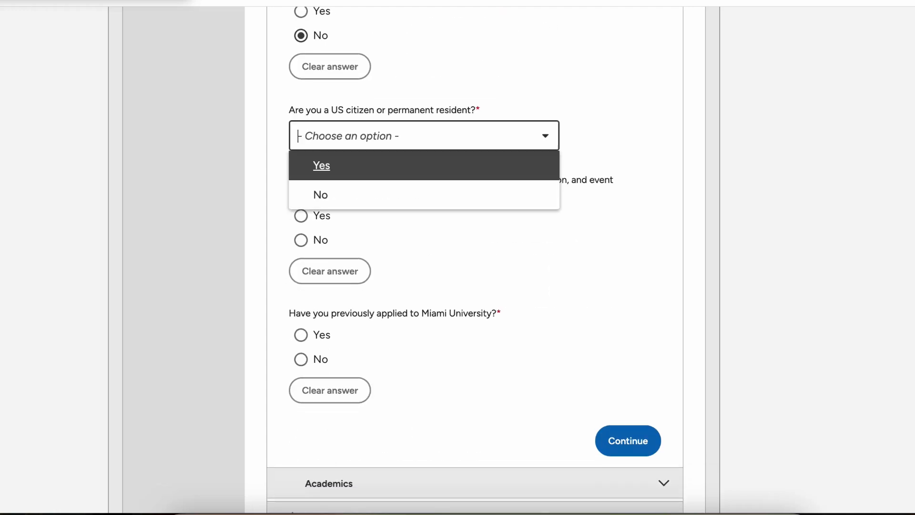
pyautogui.press('Down')
pyautogui.press('Up')
pyautogui.press('Down')
pyautogui.press('Return')
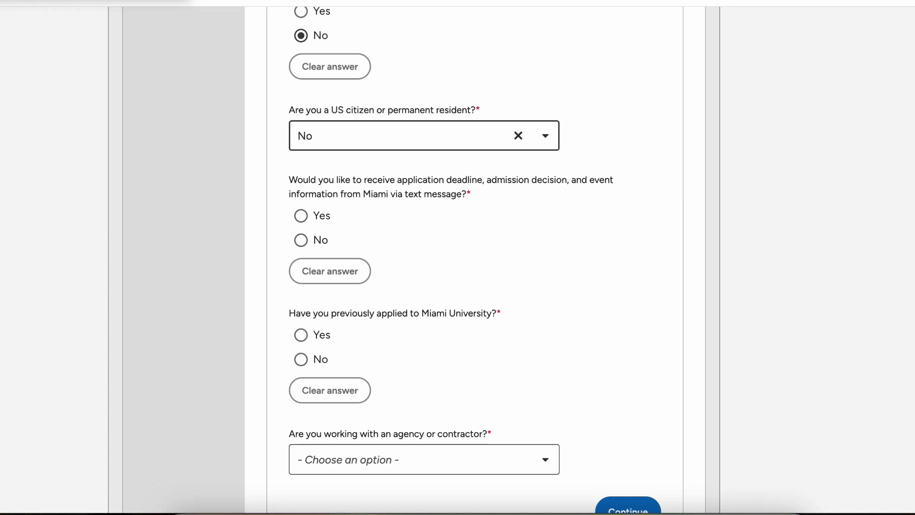
# Step: Decline text updates, answer No to prior application and agency use, and save General
pyautogui.click(300, 239)
pyautogui.scroll(-3, 301, 240)
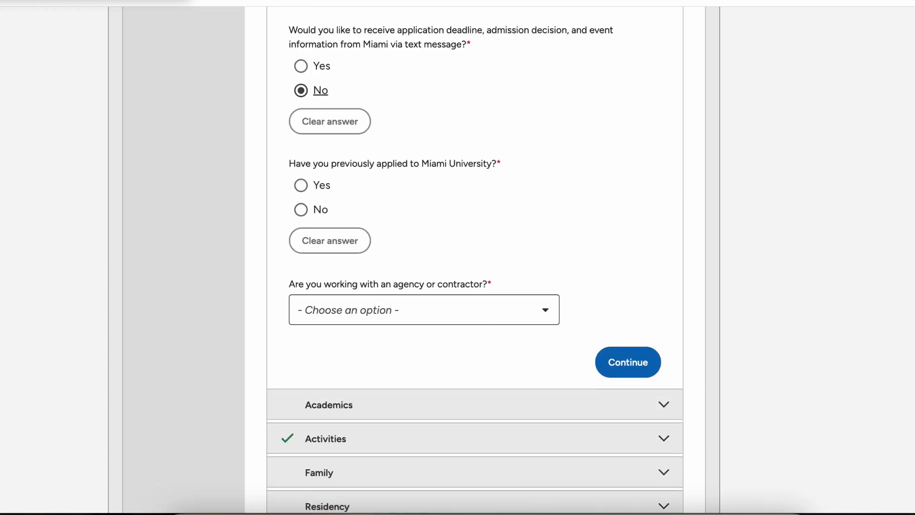
pyautogui.click(300, 209)
pyautogui.scroll(-3, 301, 209)
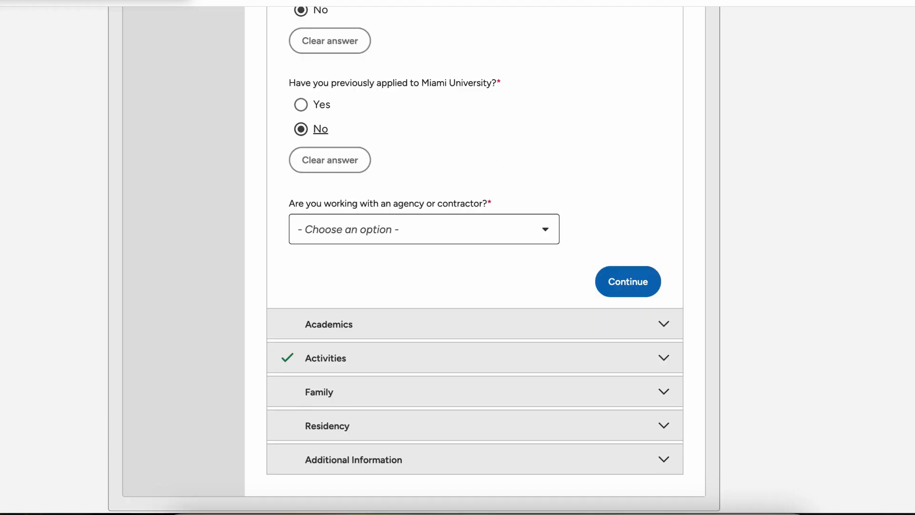
pyautogui.click(381, 186)
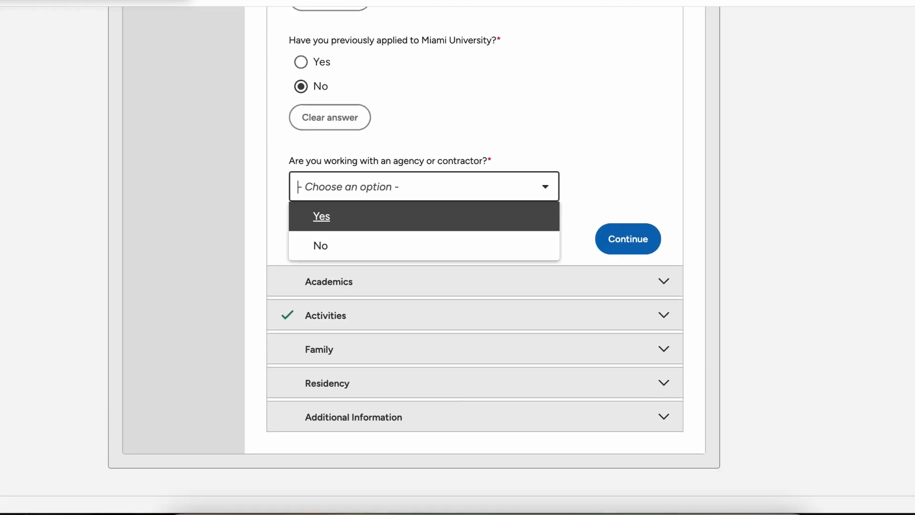
pyautogui.click(353, 246)
pyautogui.click(628, 239)
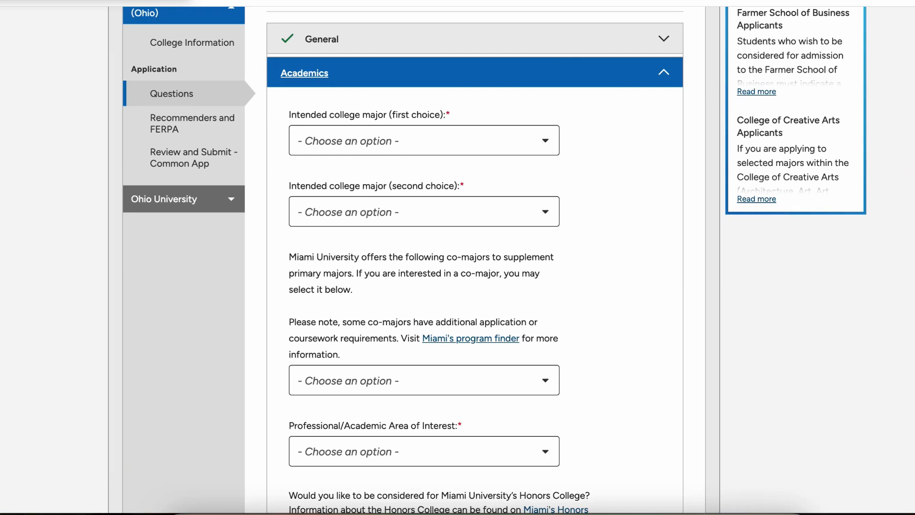
# Step: Select Biology as both the first-choice and second-choice major
pyautogui.click(424, 141)
pyautogui.scroll(-5, 424, 228)
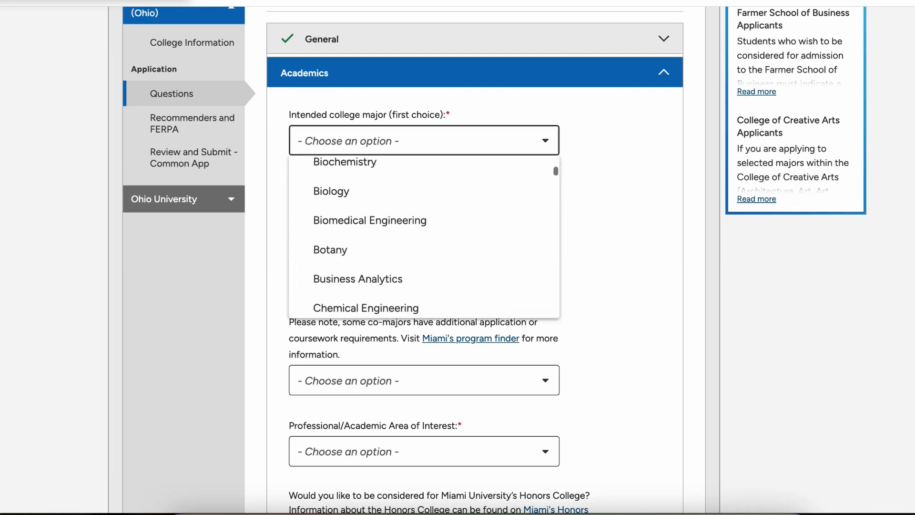
pyautogui.scroll(1, 423, 248)
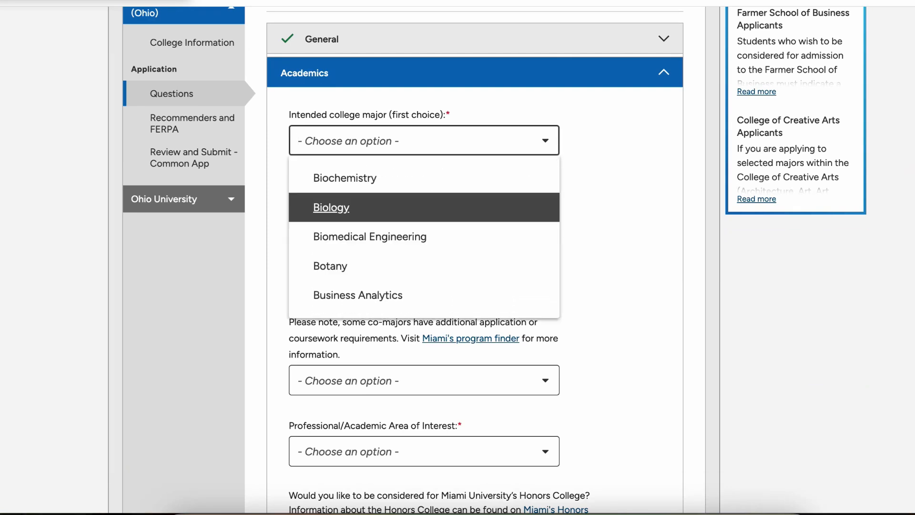
pyautogui.click(424, 207)
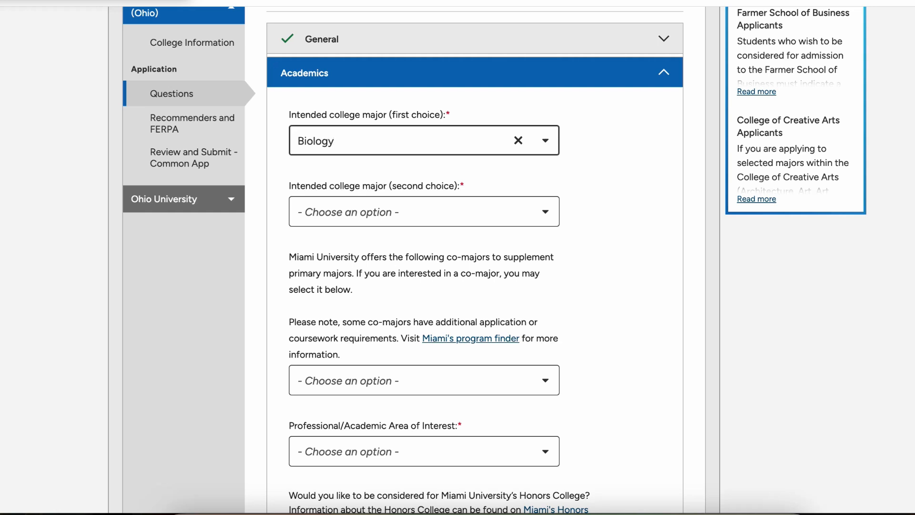
pyautogui.click(422, 213)
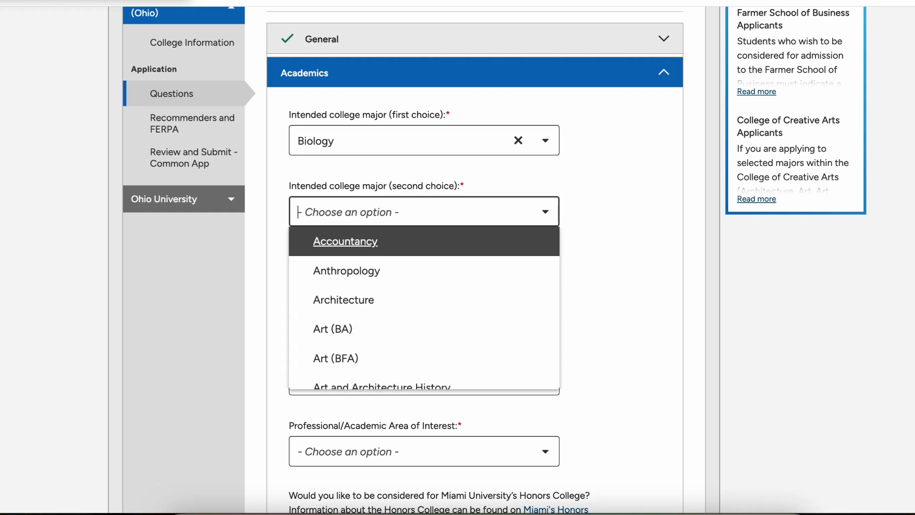
pyautogui.scroll(-3, 422, 297)
pyautogui.scroll(-2, 422, 291)
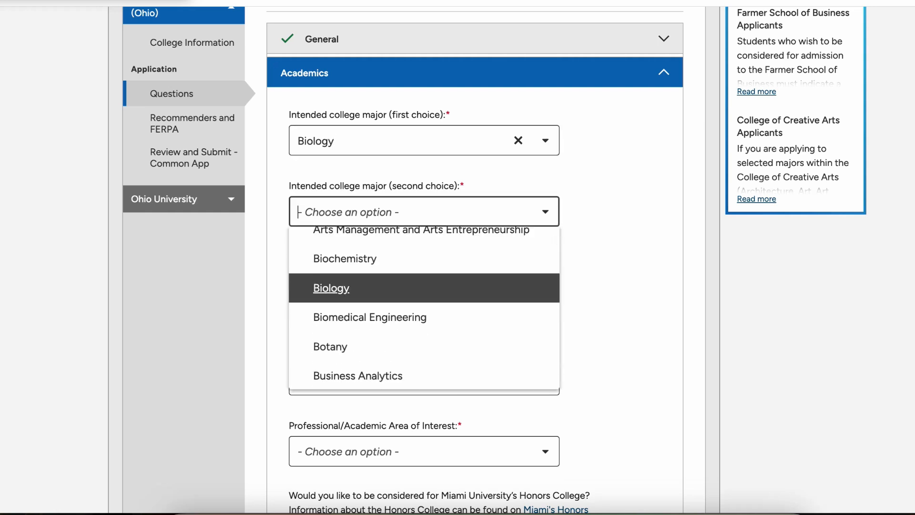
pyautogui.click(422, 288)
# Step: Choose Environmental Science as the co-major
pyautogui.scroll(-3, 423, 287)
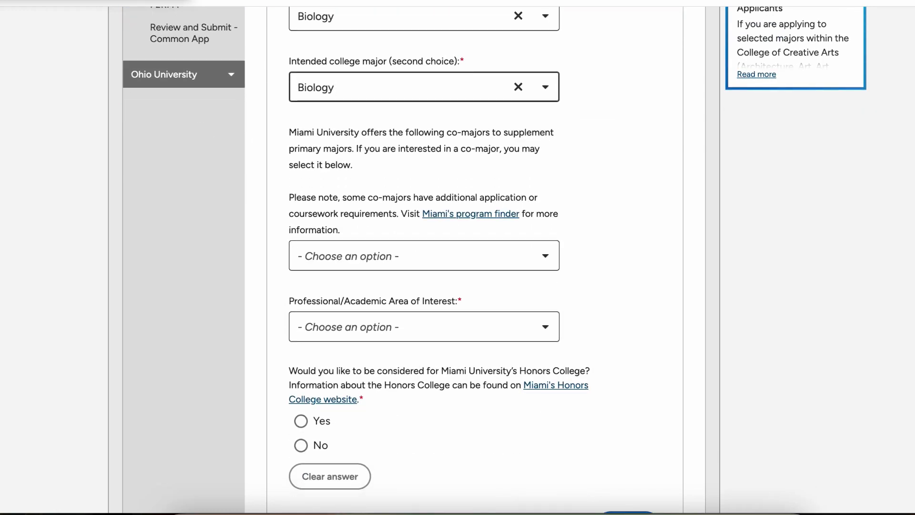
pyautogui.click(422, 256)
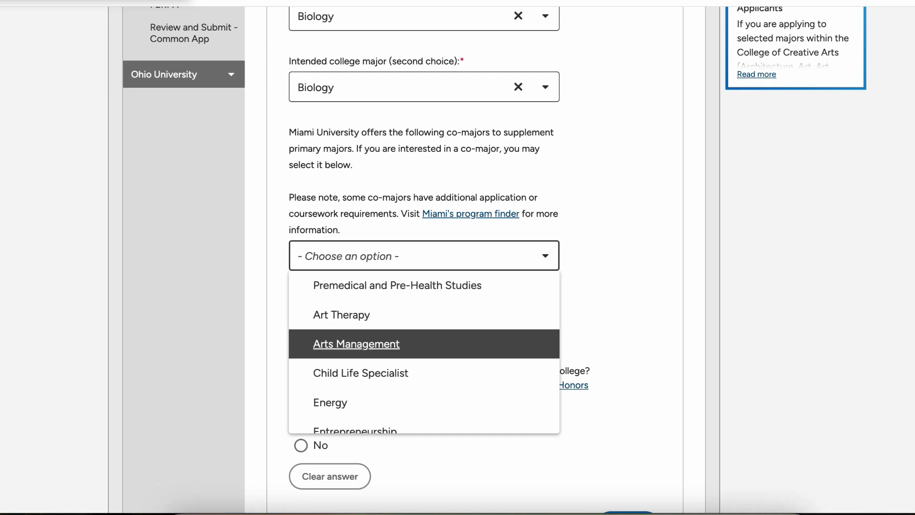
pyautogui.scroll(-3, 422, 339)
pyautogui.scroll(-5, 422, 339)
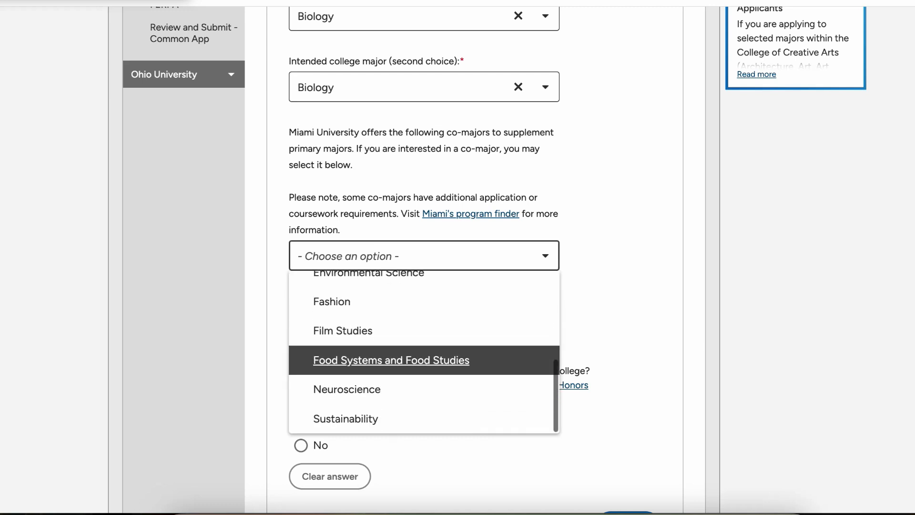
pyautogui.scroll(3, 422, 303)
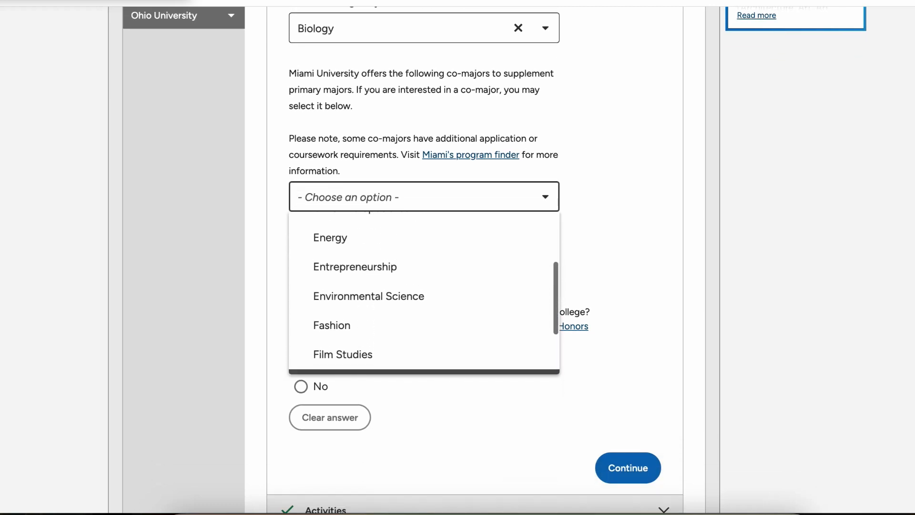
pyautogui.scroll(5, 423, 333)
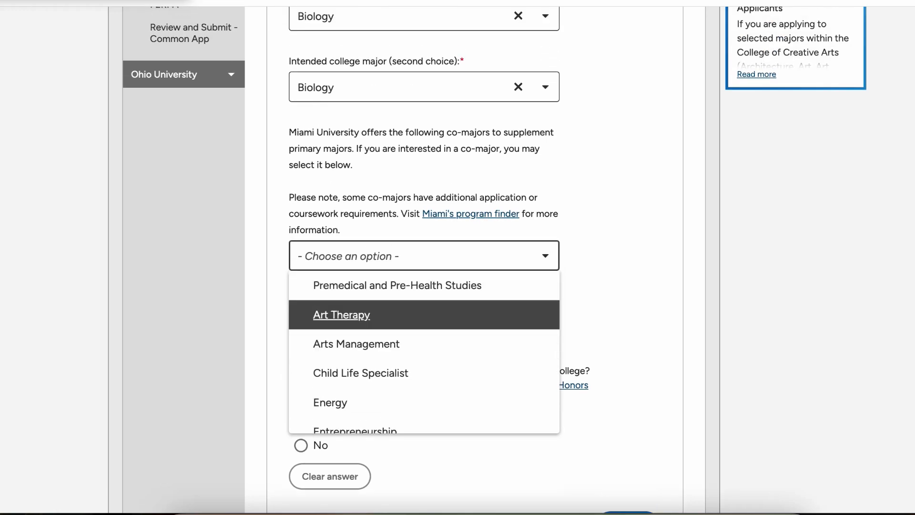
pyautogui.scroll(-4, 424, 352)
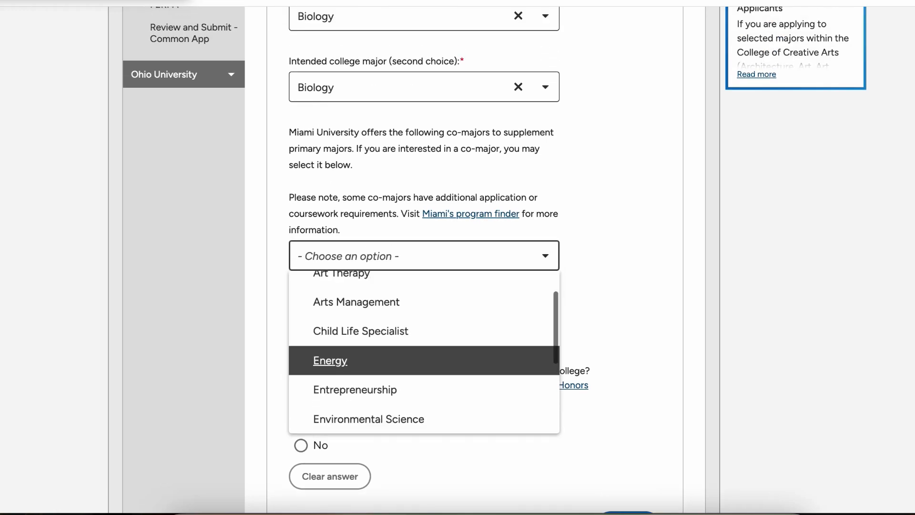
pyautogui.click(424, 347)
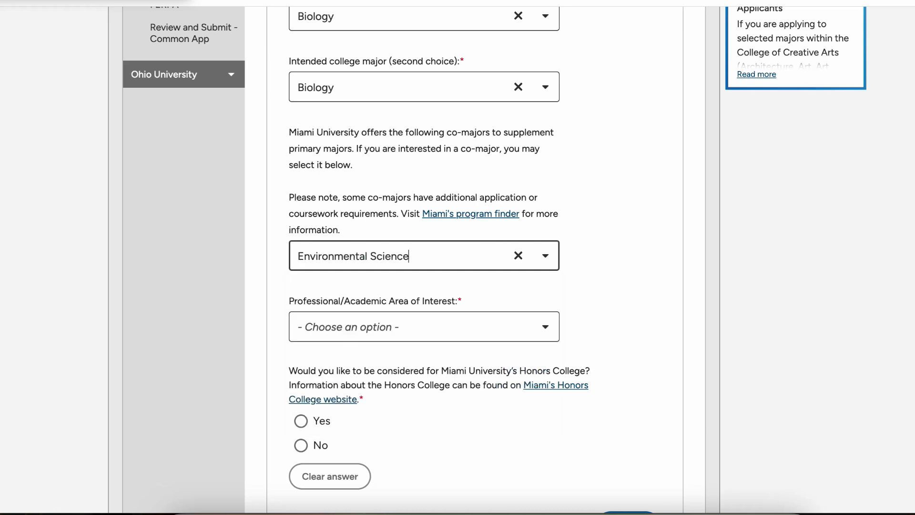
pyautogui.scroll(-2, 424, 347)
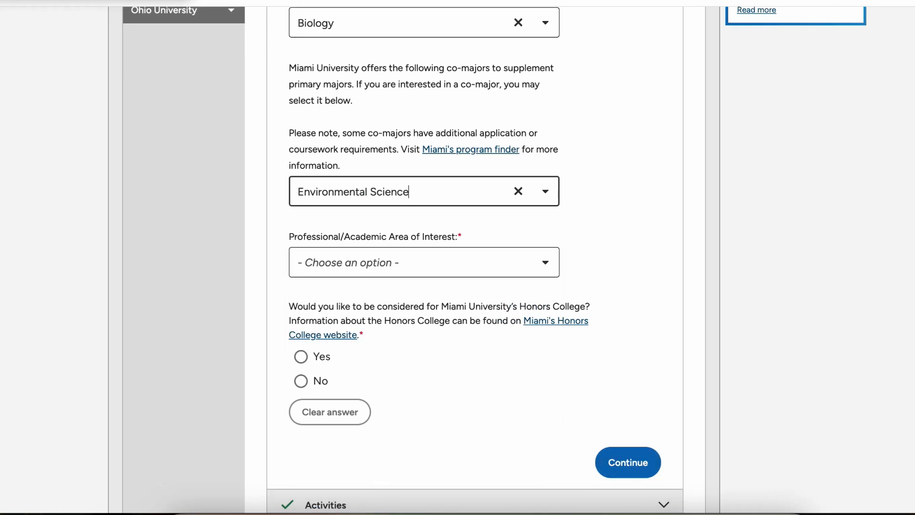
pyautogui.click(429, 267)
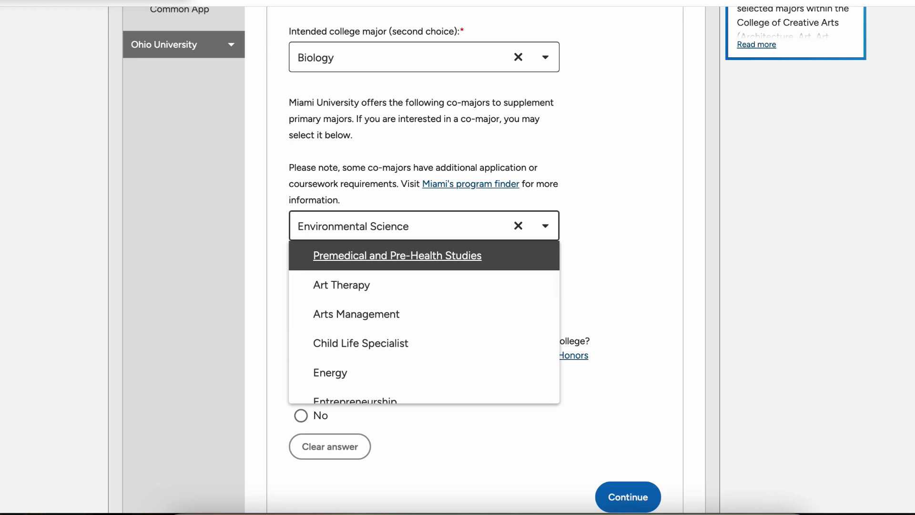
pyautogui.click(625, 239)
# Step: Answer Yes to Honors College consideration and save the Academics answers
pyautogui.scroll(3, 625, 238)
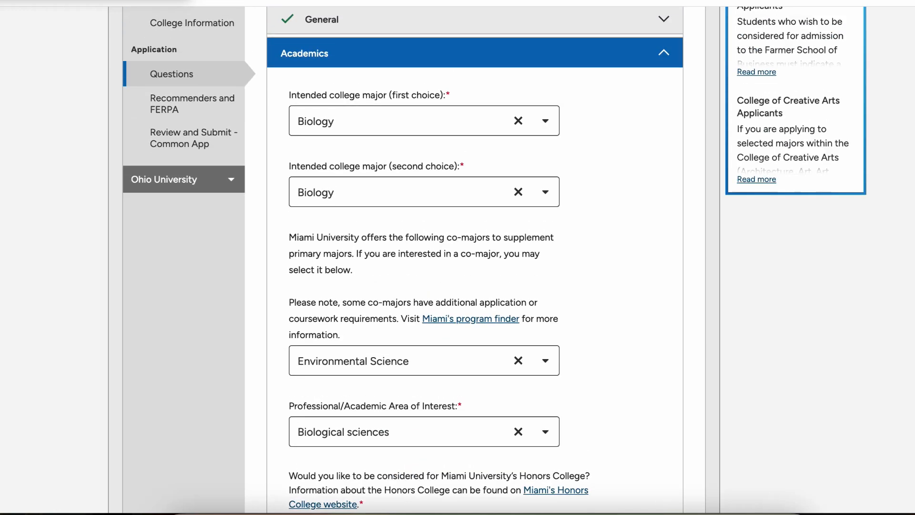
pyautogui.scroll(-5, 475, 257)
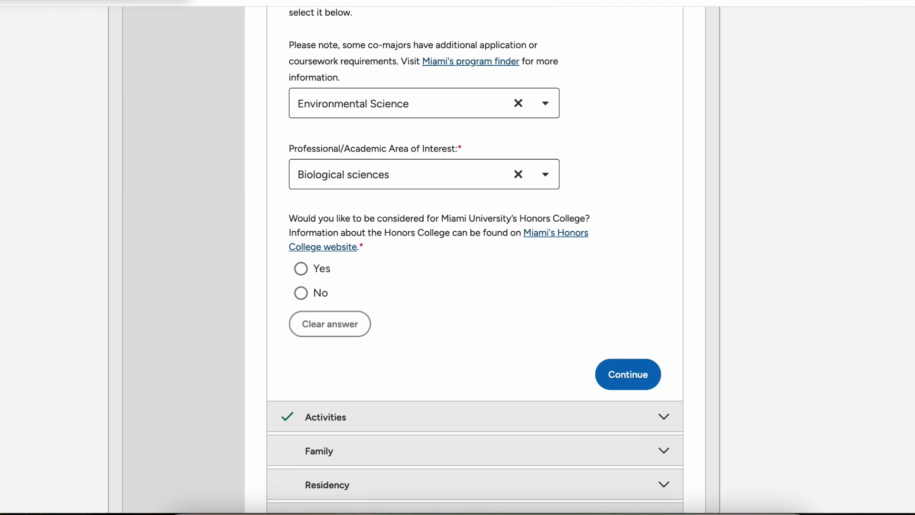
pyautogui.click(301, 269)
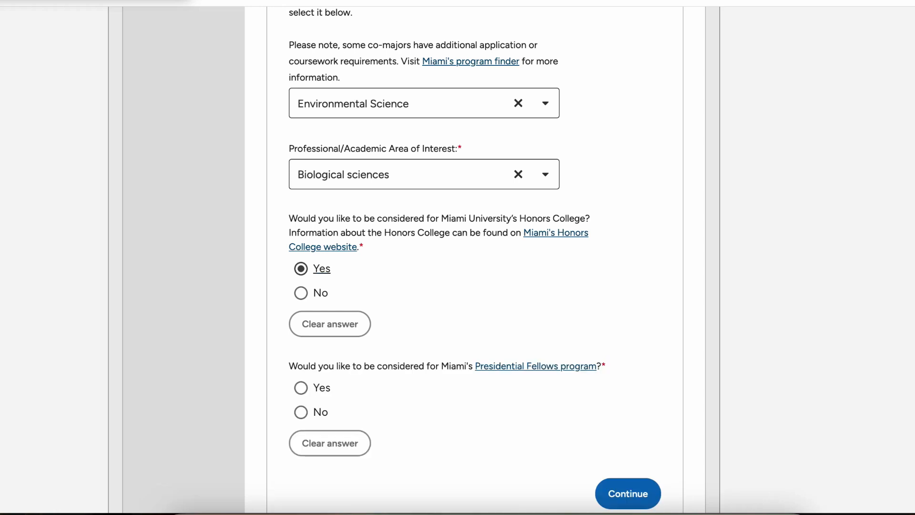
pyautogui.scroll(-3, 475, 257)
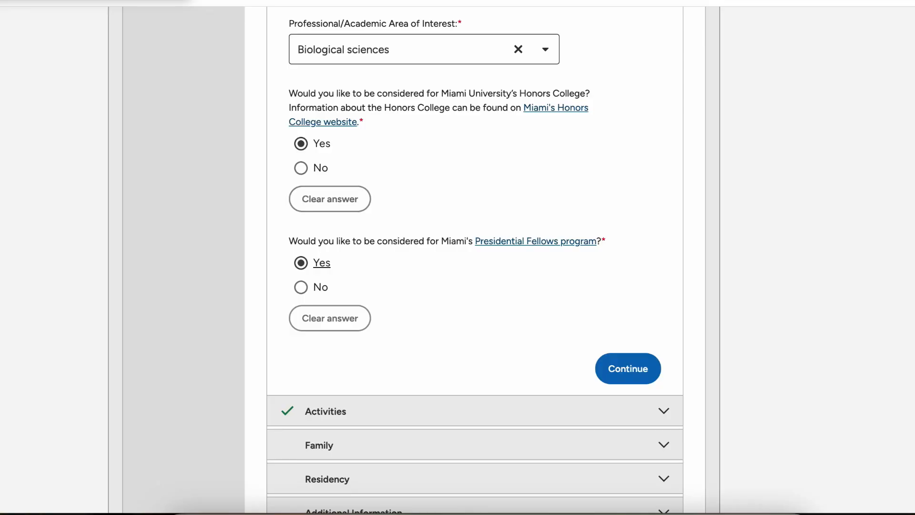
pyautogui.scroll(-2, 475, 259)
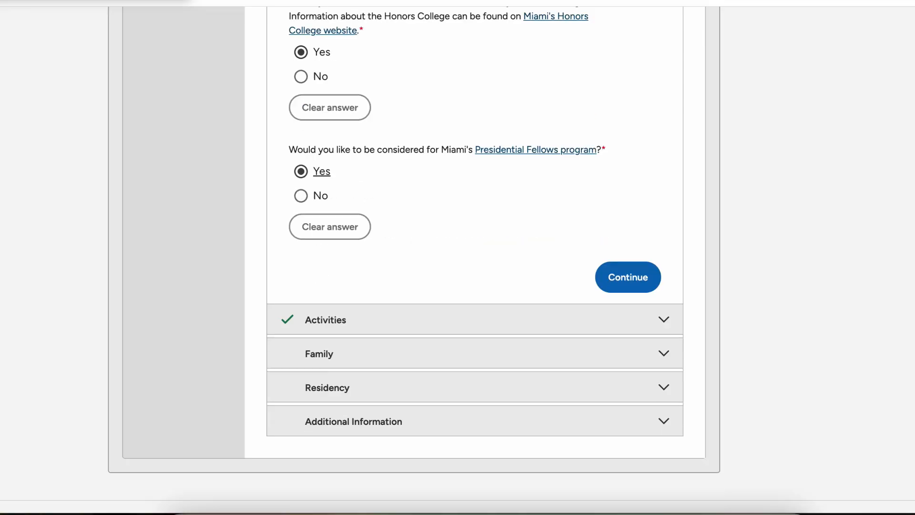
pyautogui.click(628, 254)
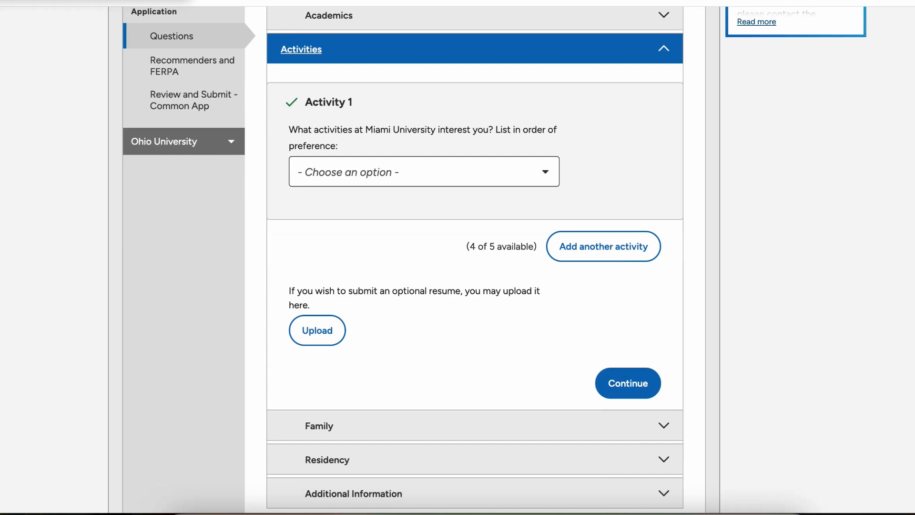
# Step: Choose Research as Activity 1
pyautogui.click(424, 172)
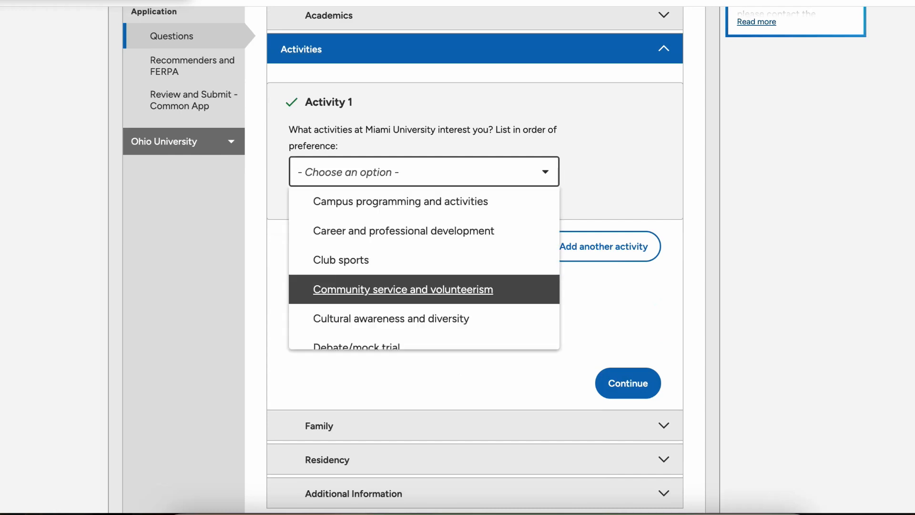
pyautogui.scroll(-4, 424, 293)
pyautogui.scroll(-5, 424, 267)
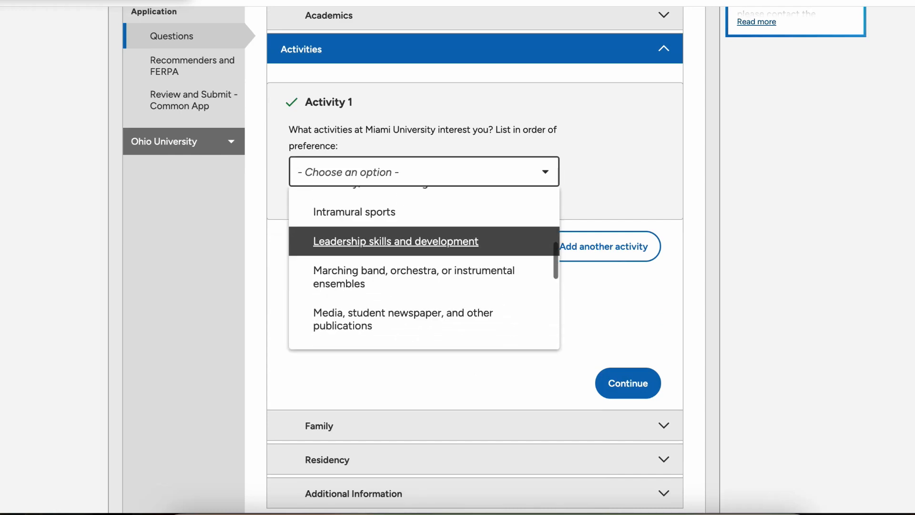
pyautogui.scroll(-1, 424, 305)
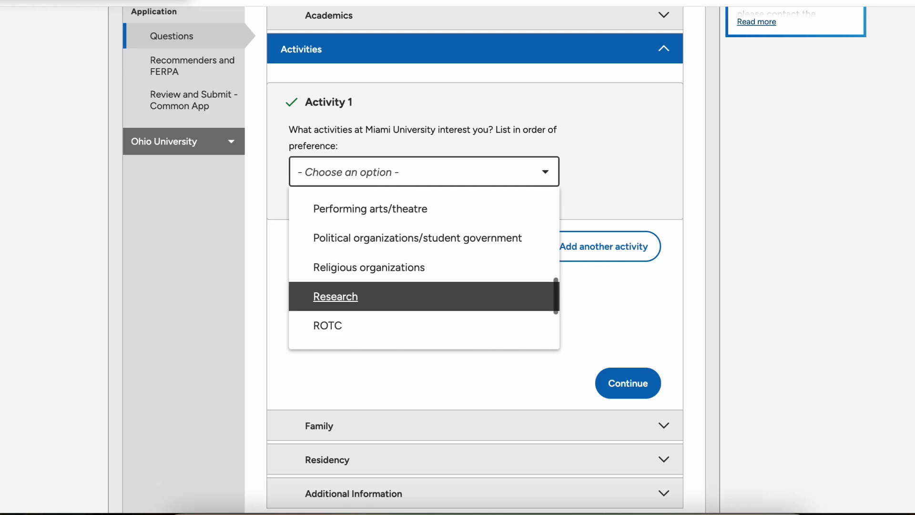
pyautogui.click(424, 297)
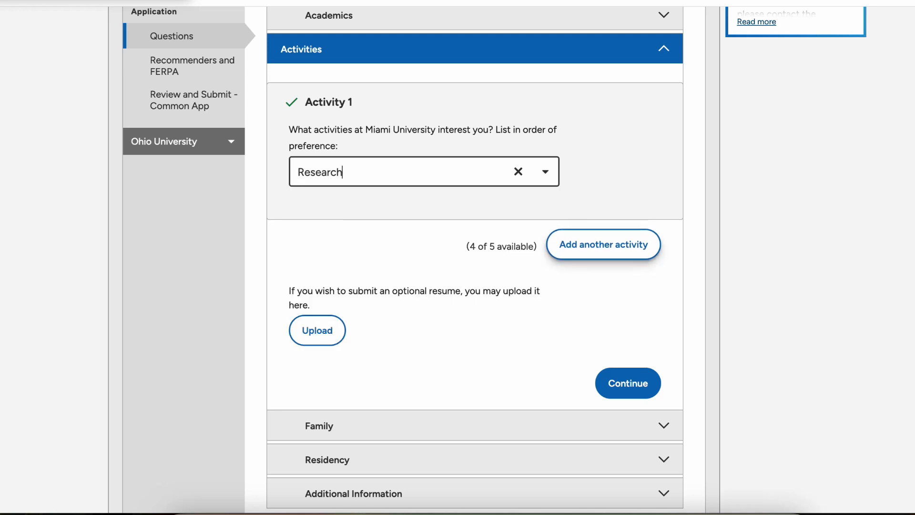
# Step: Add a second activity and set it to Club sports
pyautogui.click(608, 250)
pyautogui.click(424, 331)
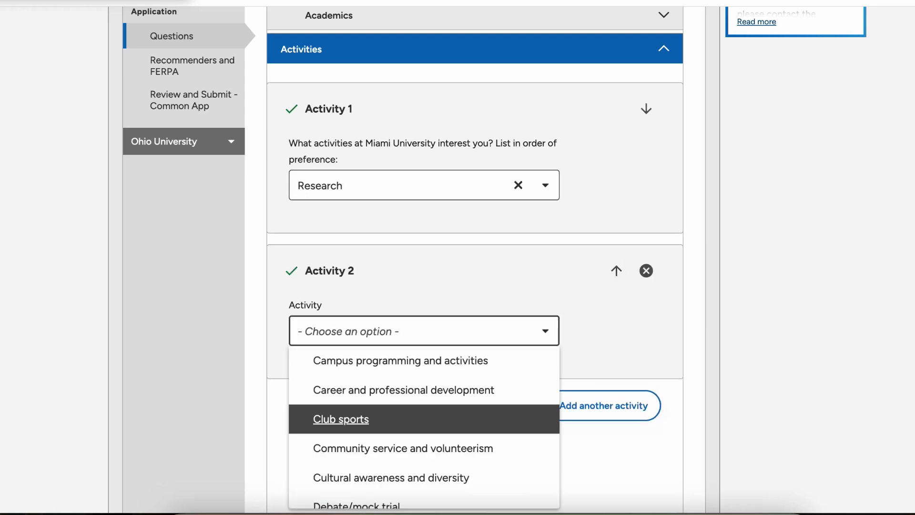
pyautogui.click(425, 418)
pyautogui.scroll(-4, 424, 410)
# Step: Add a third activity set to Campus programming and activities
pyautogui.click(607, 228)
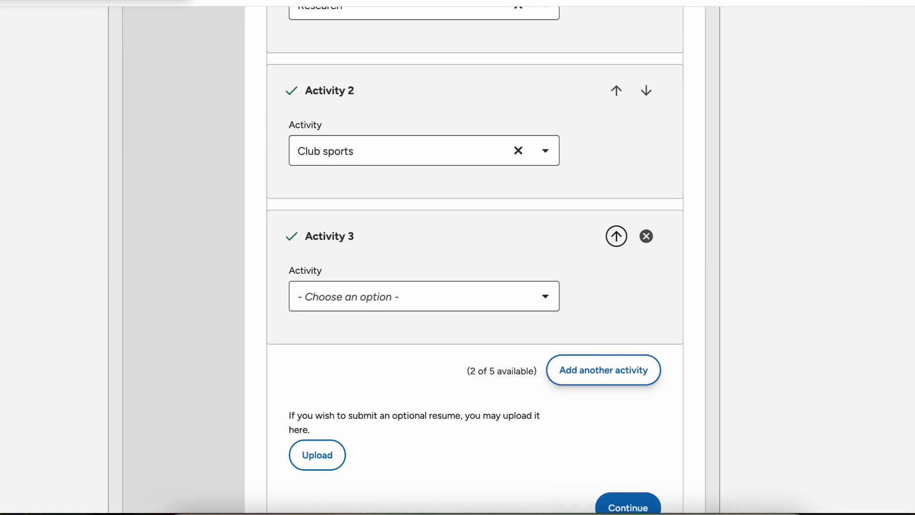
pyautogui.click(424, 296)
pyautogui.press('Up')
pyautogui.press('Up')
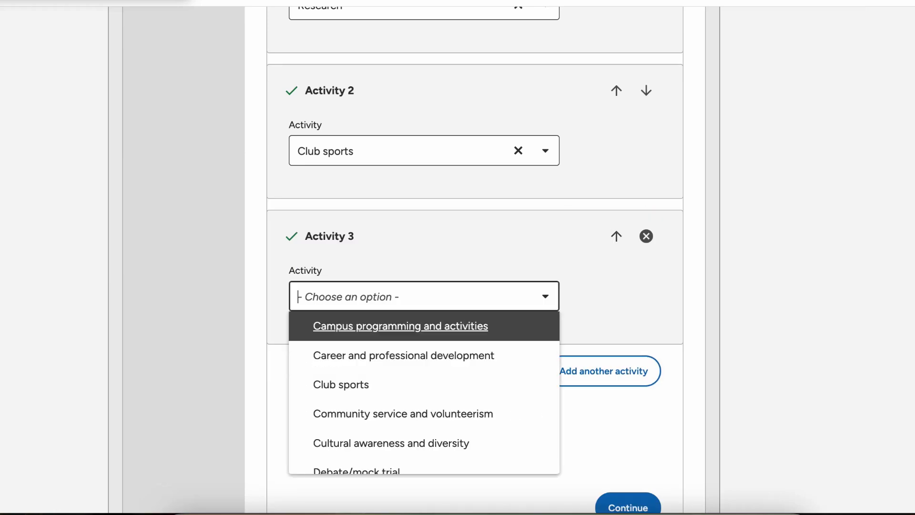
pyautogui.press('Return')
pyautogui.scroll(-4, 474, 257)
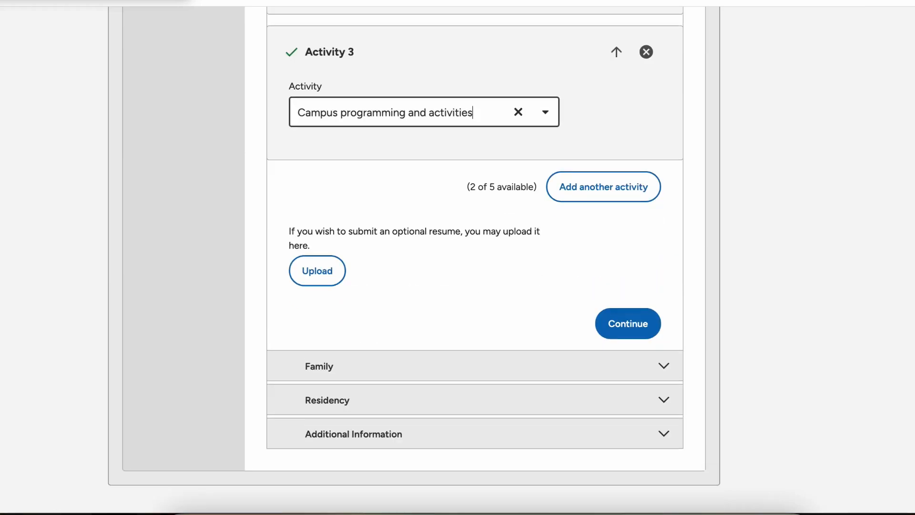
pyautogui.scroll(-1, 475, 258)
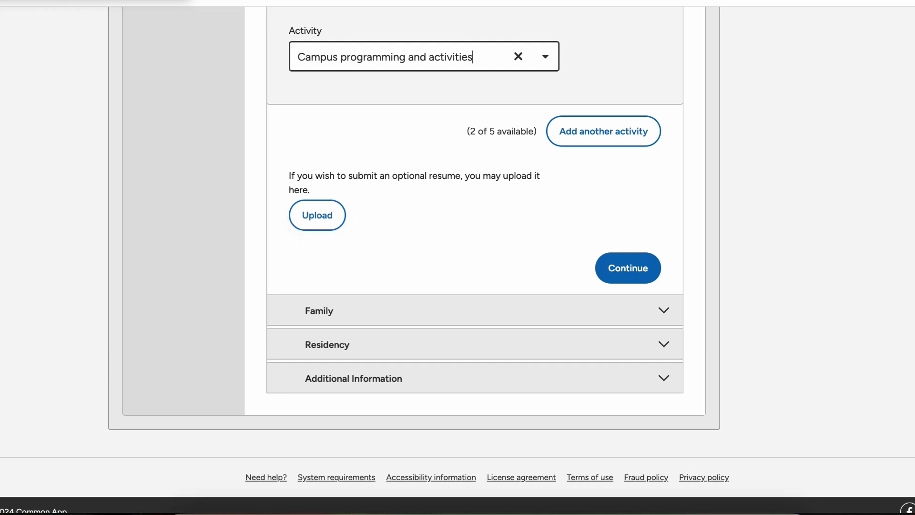
# Step: Upload Tryingnnnn.pdf as Miami's optional resume and continue to Family
pyautogui.click(317, 215)
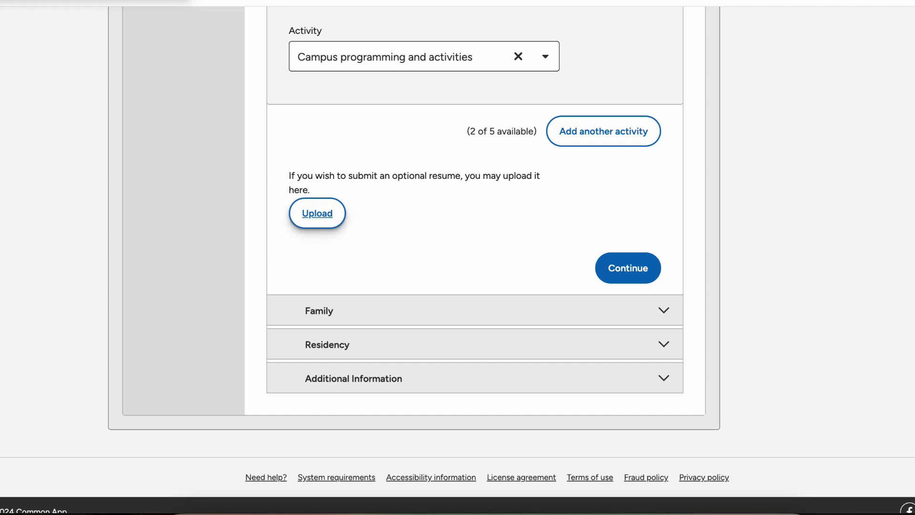
pyautogui.click(389, 237)
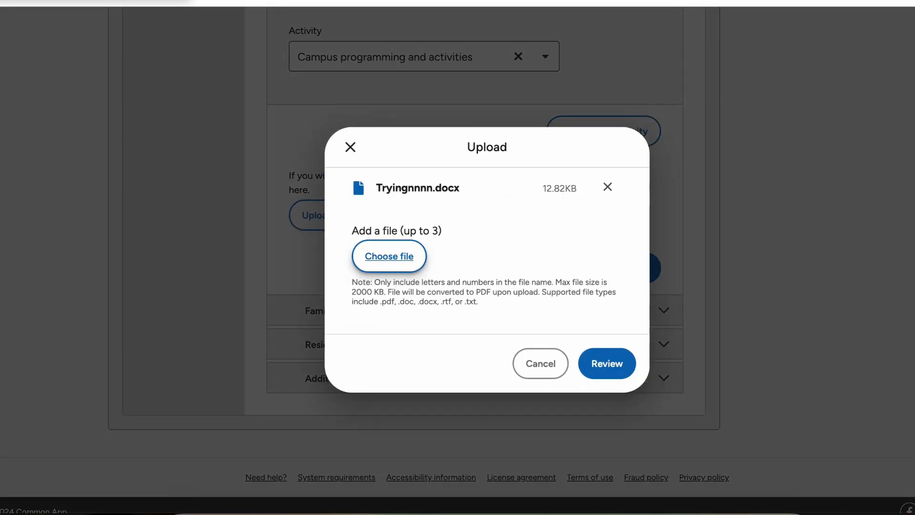
pyautogui.click(607, 363)
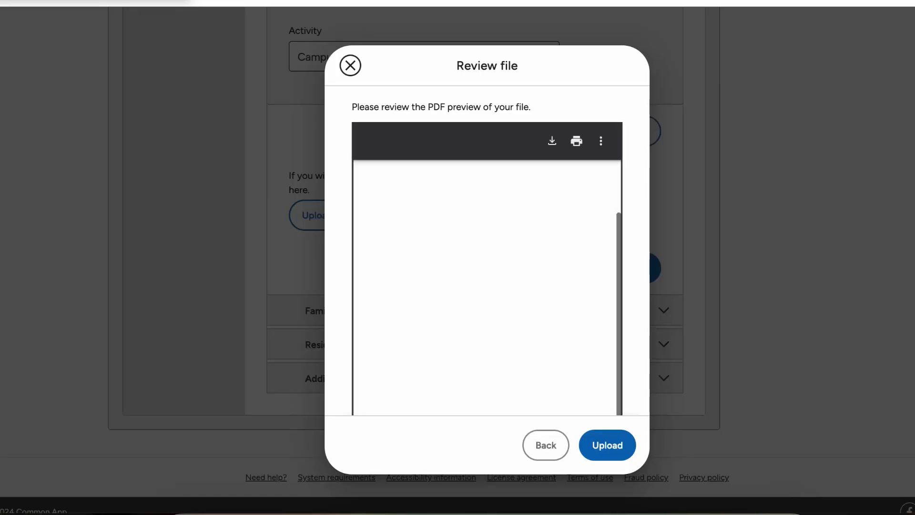
pyautogui.click(607, 445)
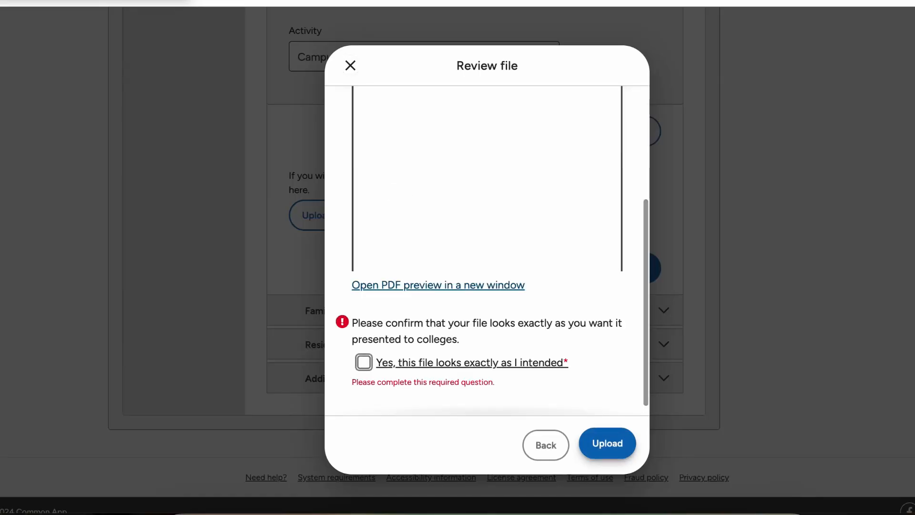
pyautogui.press('space')
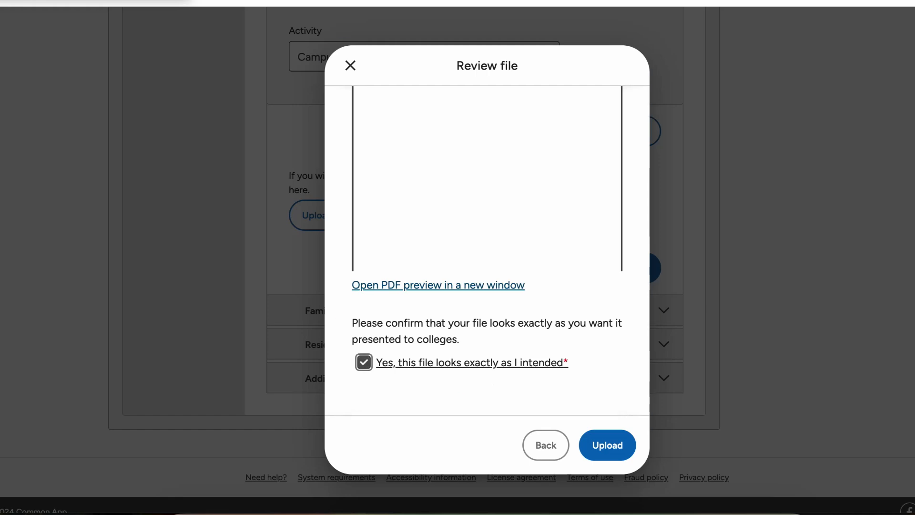
pyautogui.click(607, 444)
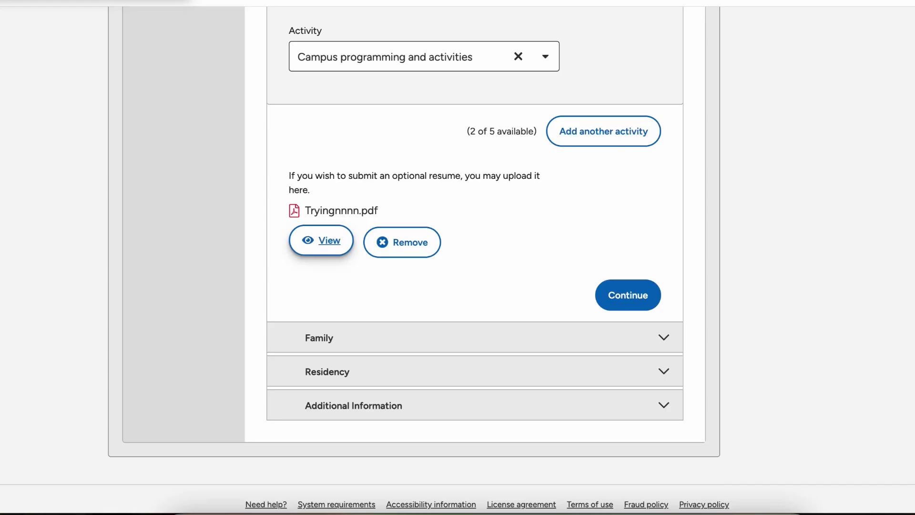
pyautogui.scroll(-1, 321, 233)
pyautogui.scroll(-1, 321, 230)
pyautogui.click(627, 254)
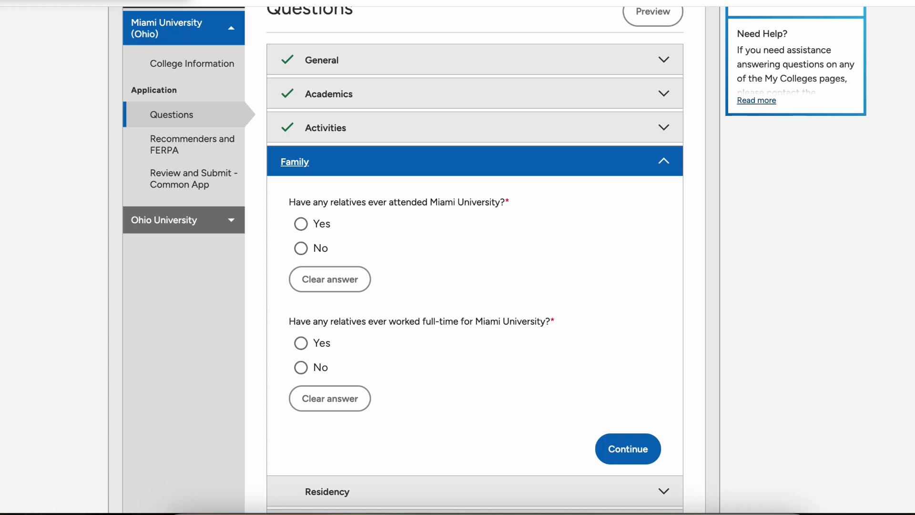
# Step: Answer No to relatives attending and relatives working at Miami, then save Family
pyautogui.click(302, 249)
pyautogui.scroll(-2, 301, 248)
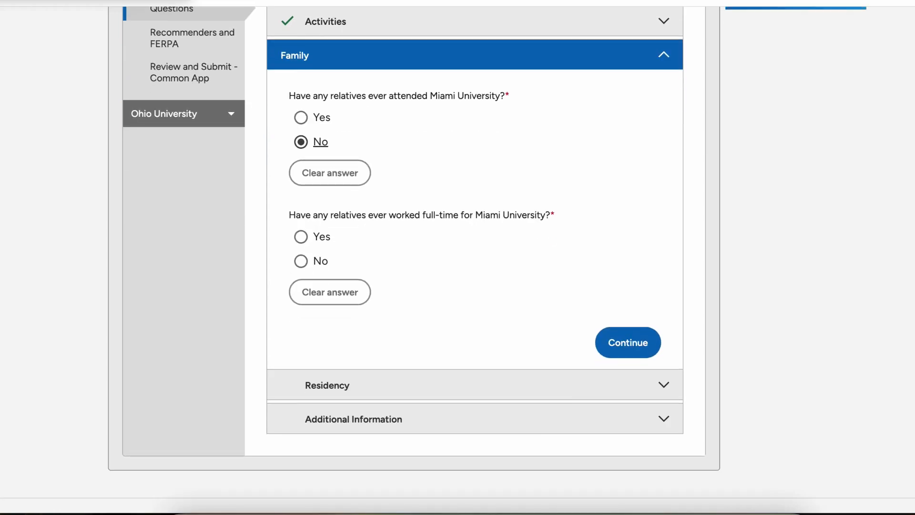
pyautogui.click(301, 261)
pyautogui.scroll(-1, 301, 261)
pyautogui.click(627, 288)
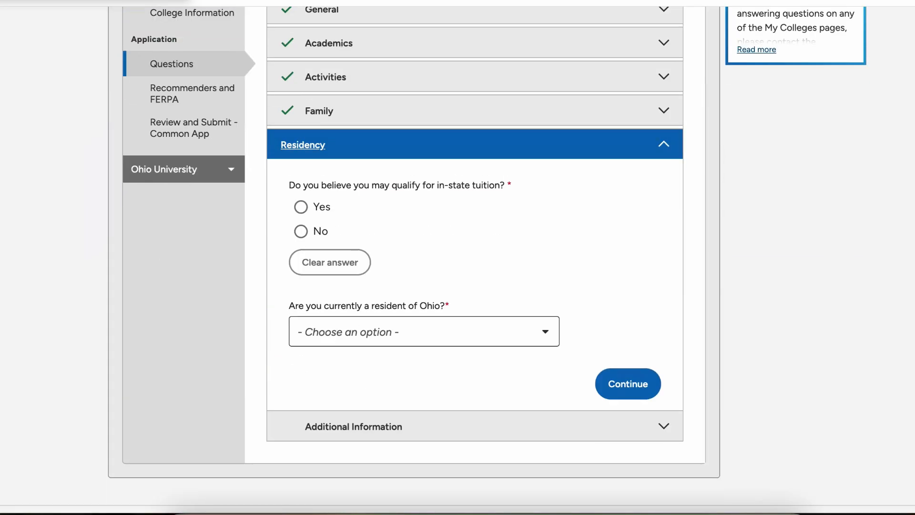
# Step: Answer No for in-state tuition and No for Ohio resident, then save Residency
pyautogui.click(301, 231)
pyautogui.scroll(-1, 458, 257)
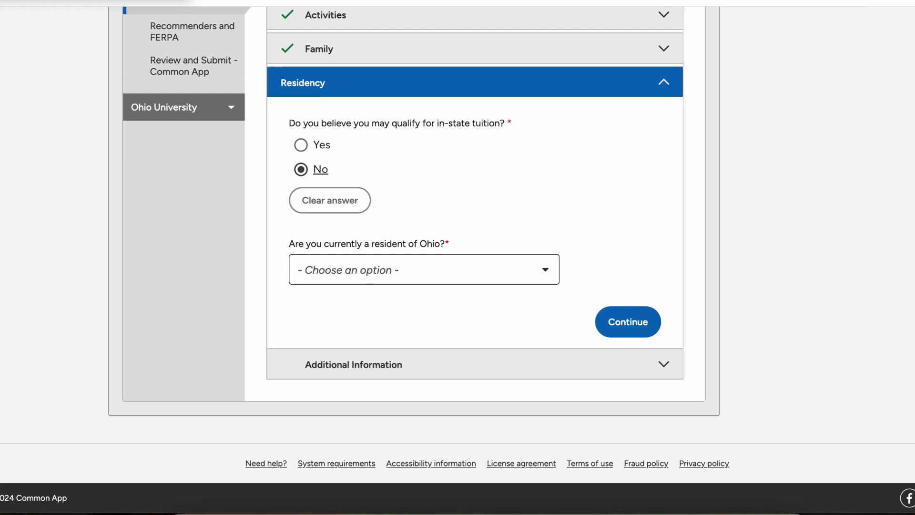
pyautogui.click(371, 269)
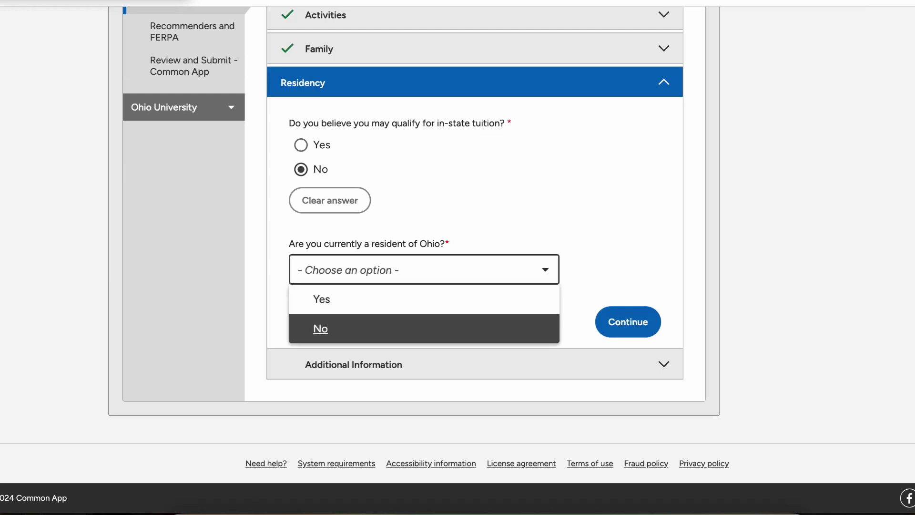
pyautogui.click(333, 328)
pyautogui.click(628, 321)
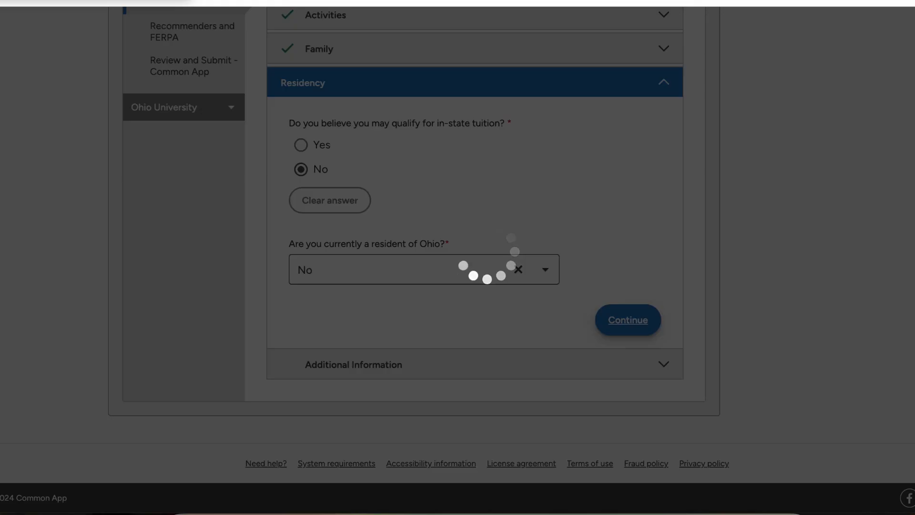
# Step: Answer No to the disciplinary, misdemeanor and felony questions
pyautogui.scroll(-7, 457, 258)
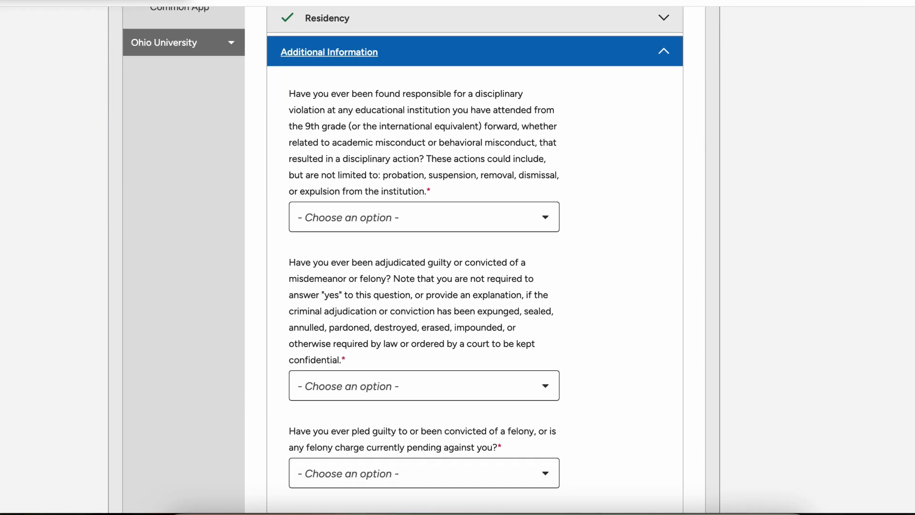
pyautogui.click(372, 217)
pyautogui.click(334, 276)
pyautogui.scroll(-3, 372, 286)
pyautogui.click(371, 234)
pyautogui.click(334, 293)
pyautogui.scroll(-2, 371, 286)
pyautogui.click(372, 205)
pyautogui.press('Down')
pyautogui.press('Return')
# Step: Acknowledge the Title IX statement and answer No to Miami Tribe membership
pyautogui.press('Tab')
pyautogui.press('space')
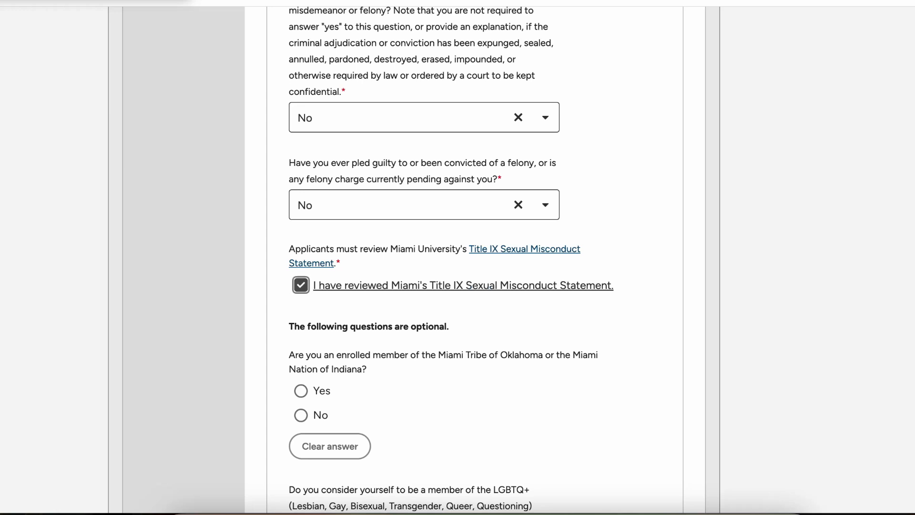
pyautogui.scroll(-2, 452, 259)
pyautogui.scroll(-2, 452, 260)
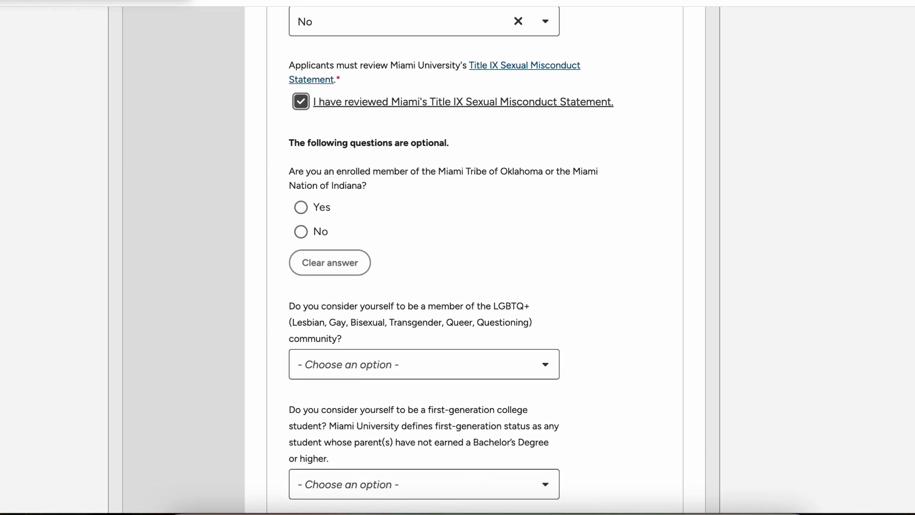
pyautogui.click(301, 232)
pyautogui.scroll(-3, 301, 231)
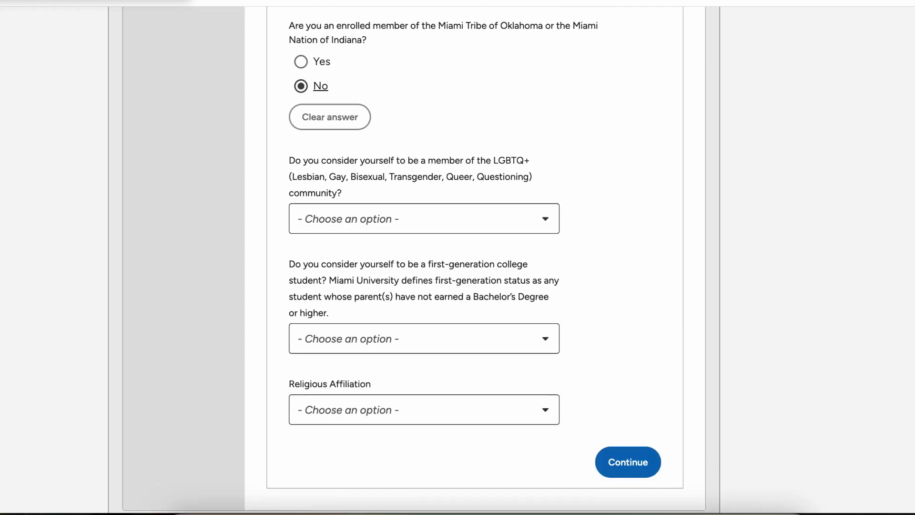
# Step: Answer No to the LGBTQ+ question and Yes to first-generation college student
pyautogui.click(298, 218)
pyautogui.press('Down')
pyautogui.press('Return')
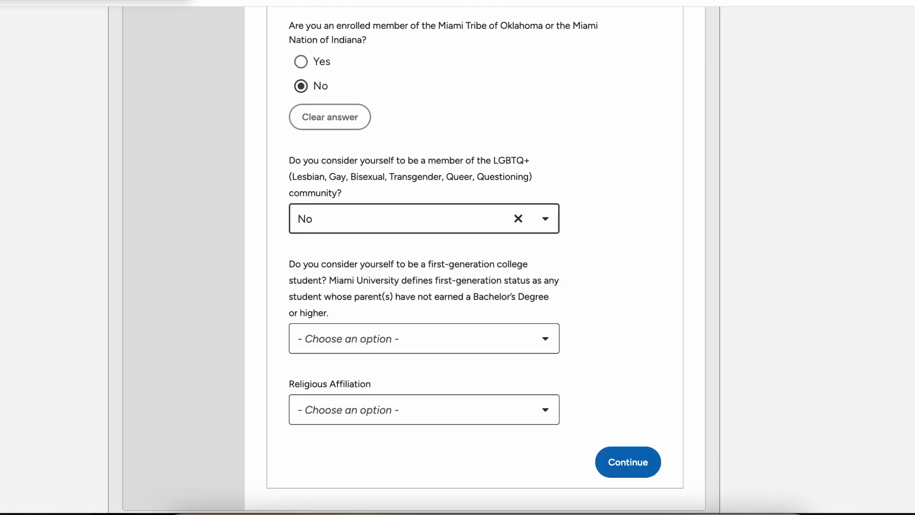
pyautogui.scroll(-3, 457, 258)
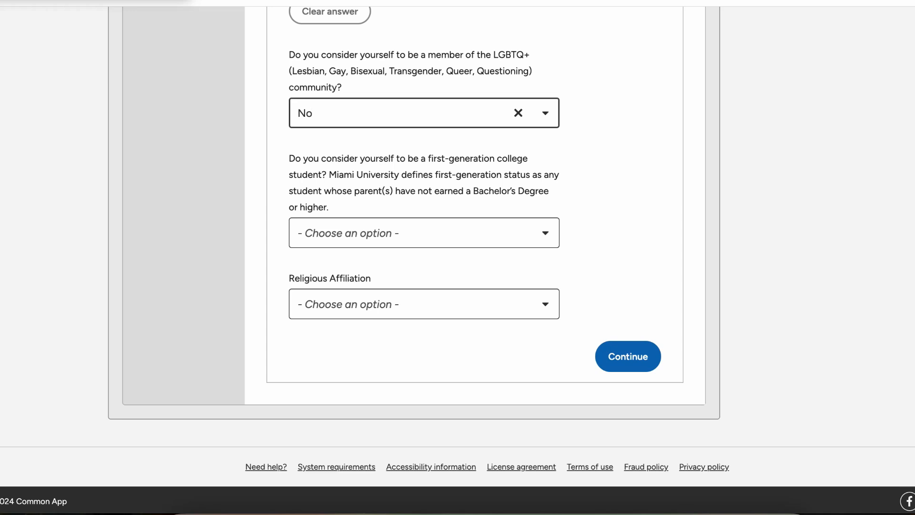
pyautogui.click(424, 233)
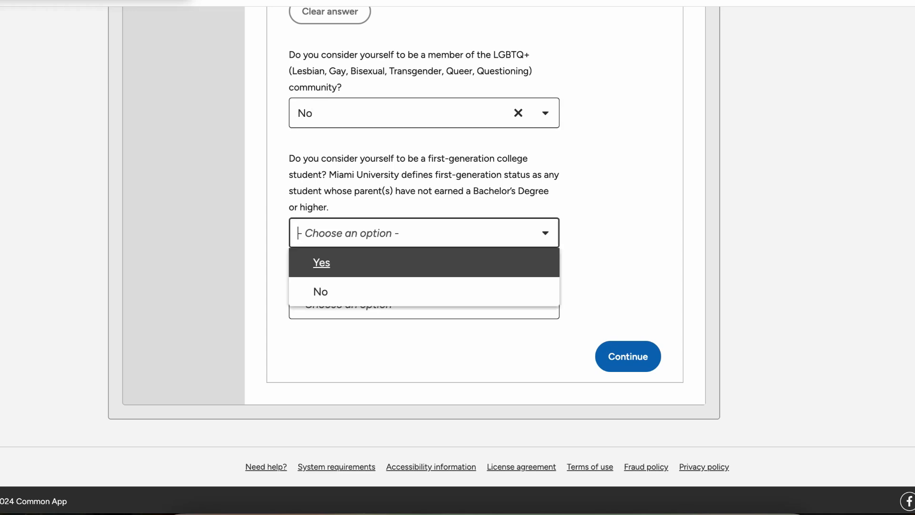
pyautogui.press('Return')
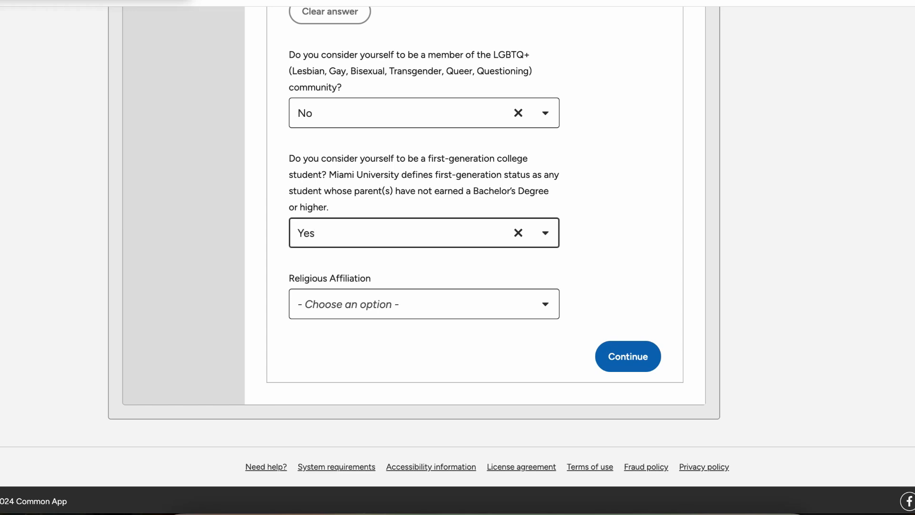
# Step: Leave religious affiliation unanswered and save the Additional Information answers
pyautogui.scroll(-1, 425, 257)
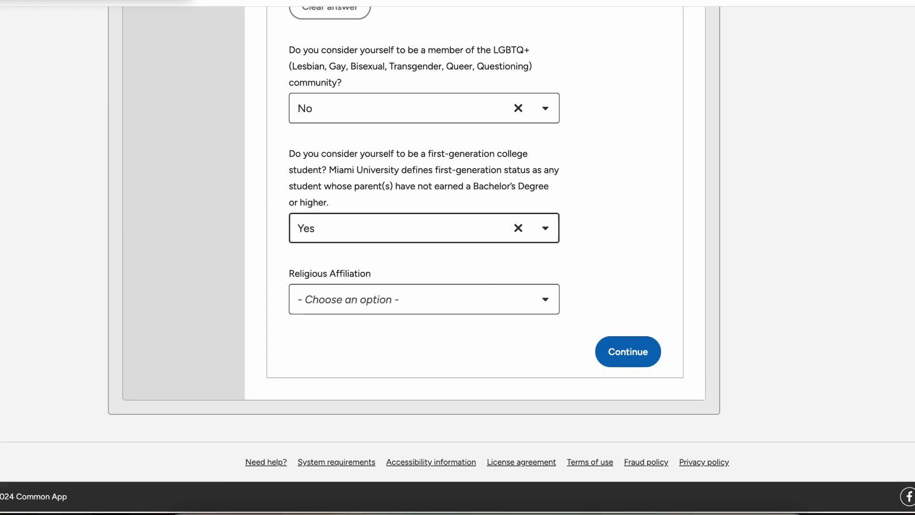
pyautogui.click(424, 301)
pyautogui.scroll(-10, 424, 390)
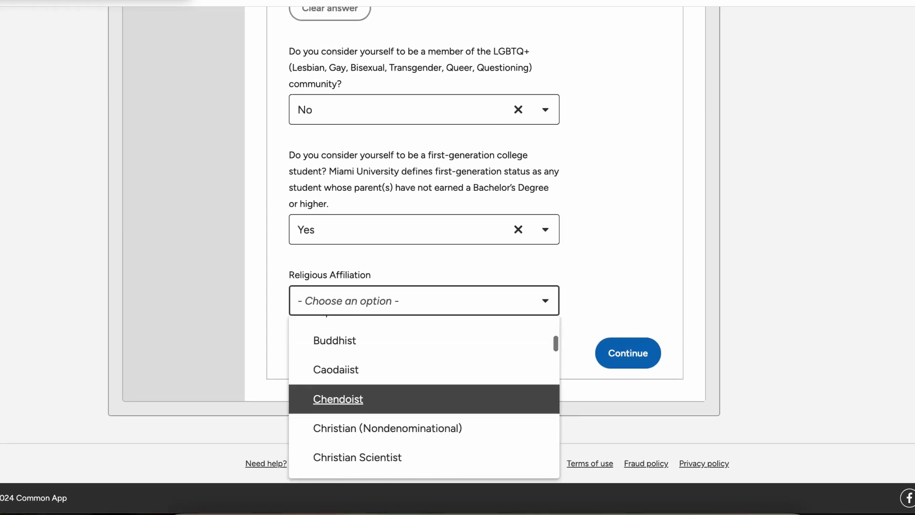
pyautogui.scroll(-15, 424, 358)
pyautogui.scroll(2, 424, 358)
pyautogui.scroll(20, 424, 395)
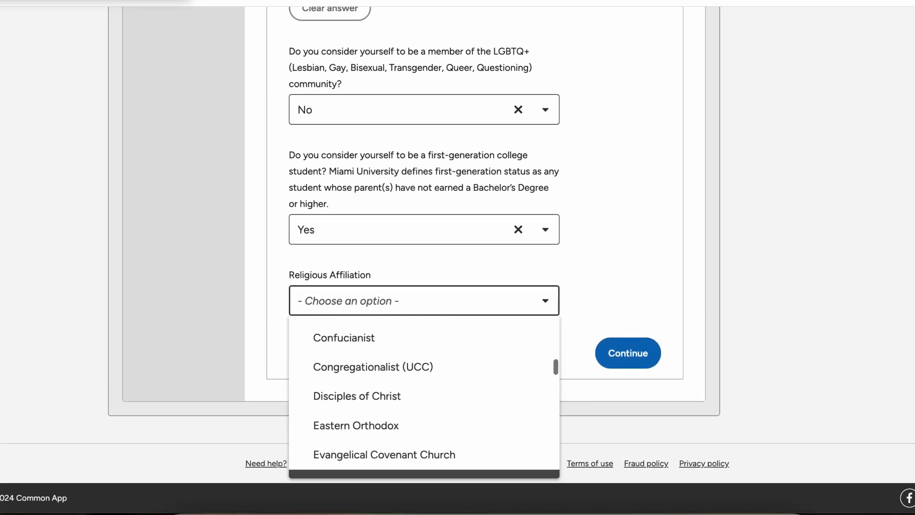
pyautogui.scroll(6, 425, 357)
pyautogui.scroll(-5, 424, 334)
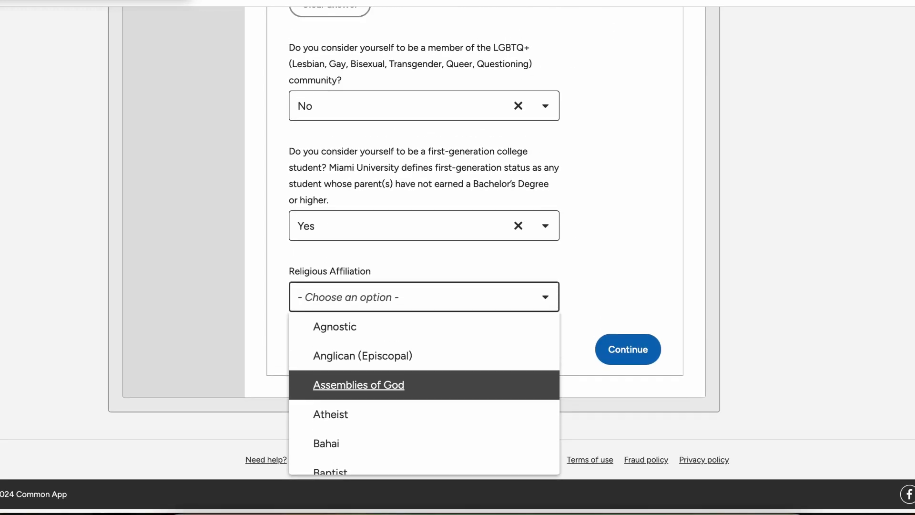
pyautogui.click(620, 286)
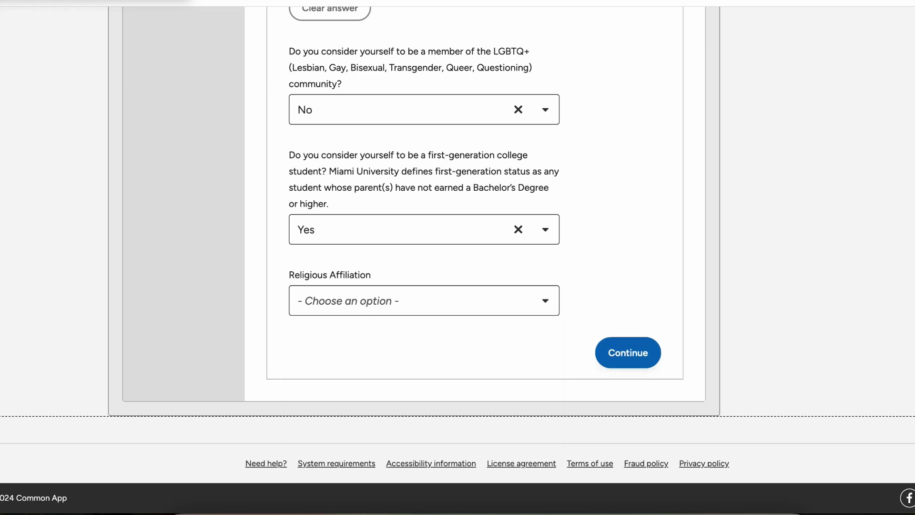
pyautogui.click(628, 353)
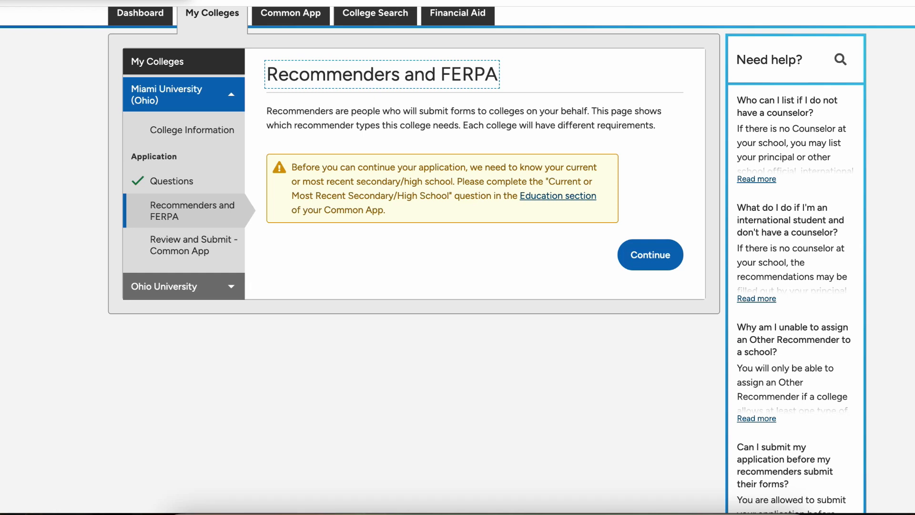
# Step: Continue past Recommenders and FERPA to the Review and Submit page
pyautogui.click(651, 254)
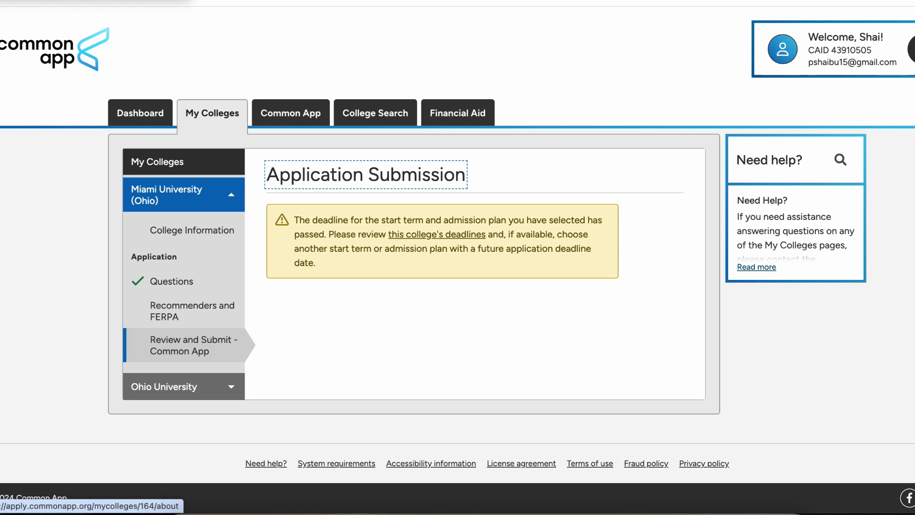
# Step: Review Miami University's deadlines, highlighting the Early Action II date of December 01, 2024
pyautogui.click(437, 235)
pyautogui.scroll(-3, 436, 235)
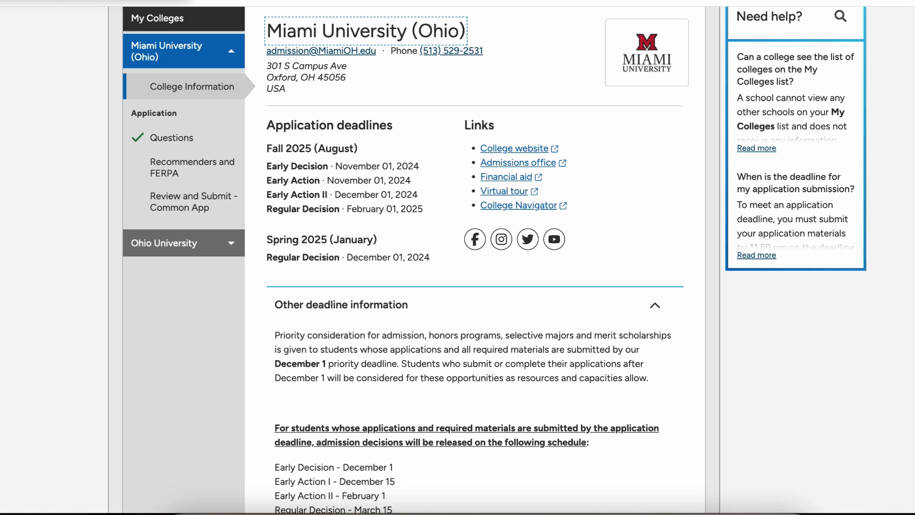
pyautogui.moveTo(328, 195); pyautogui.dragTo(267, 195)
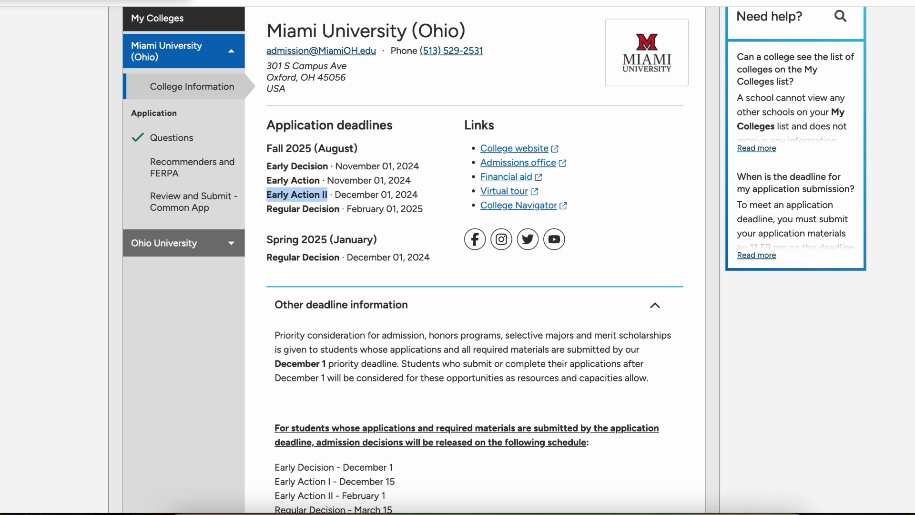
pyautogui.moveTo(334, 195); pyautogui.dragTo(418, 195)
pyautogui.click(423, 213)
pyautogui.scroll(3, 422, 213)
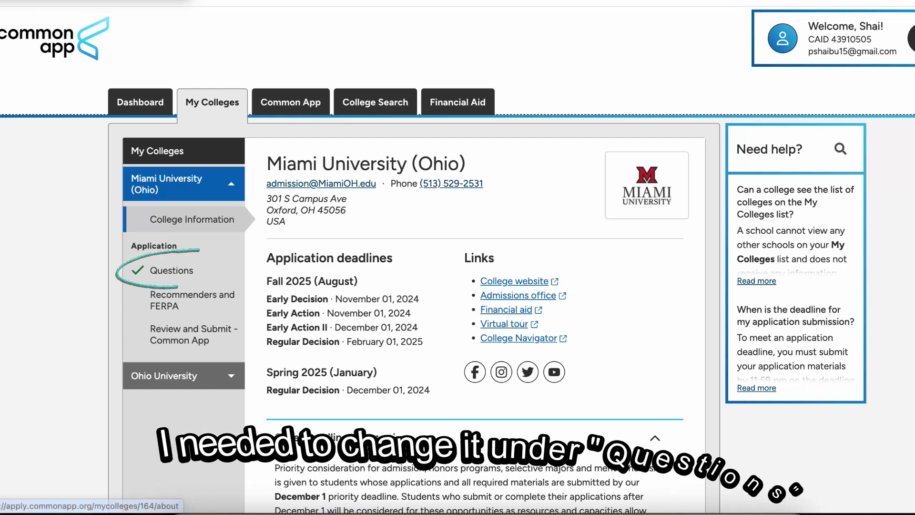
pyautogui.scroll(-8, 457, 258)
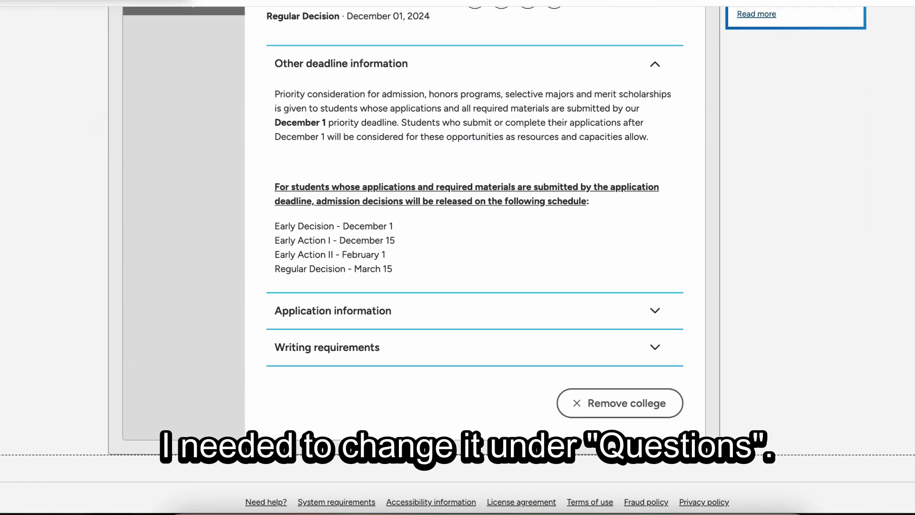
# Step: Expand Application information and Writing requirements, then go to the Common App Profile
pyautogui.click(475, 311)
pyautogui.scroll(-13, 474, 310)
pyautogui.click(475, 300)
pyautogui.scroll(-4, 475, 301)
pyautogui.scroll(5, 475, 300)
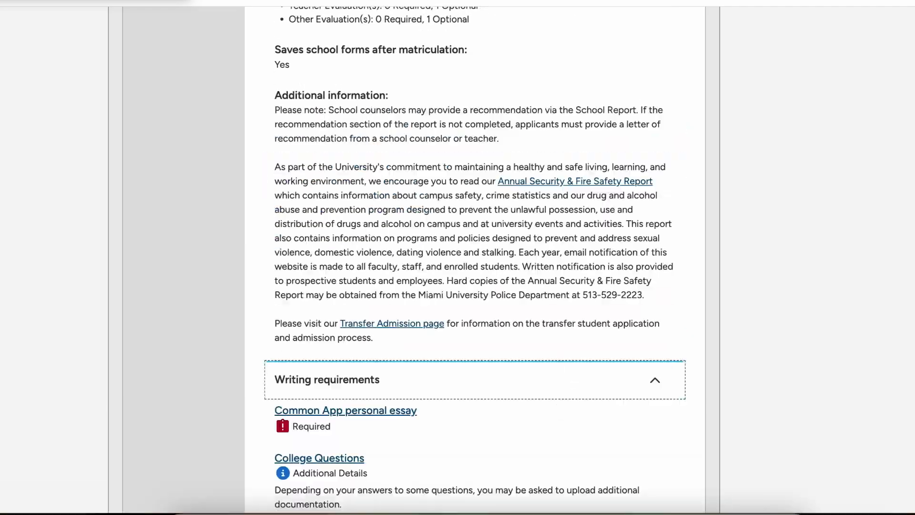
pyautogui.scroll(20, 475, 300)
pyautogui.click(291, 113)
pyautogui.scroll(-15, 457, 257)
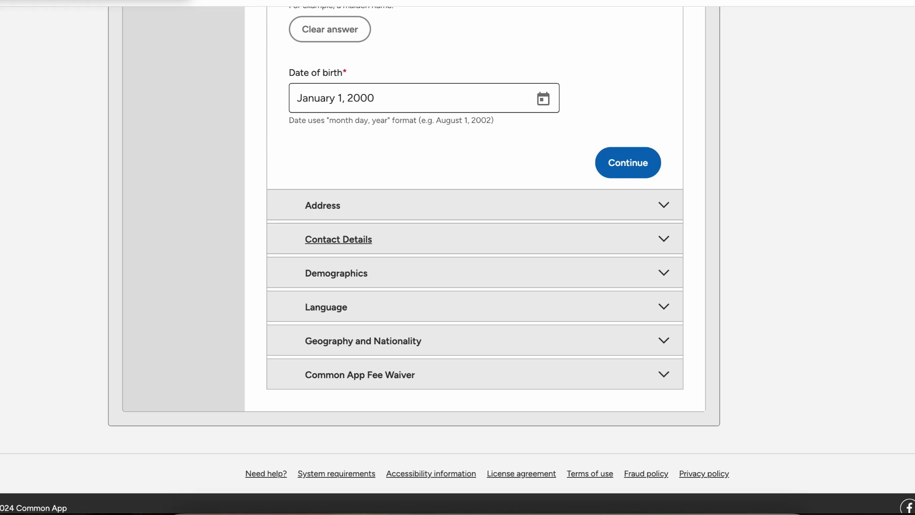
# Step: Answer No to materials submitted under a former legal name in Personal Information
pyautogui.press('Return')
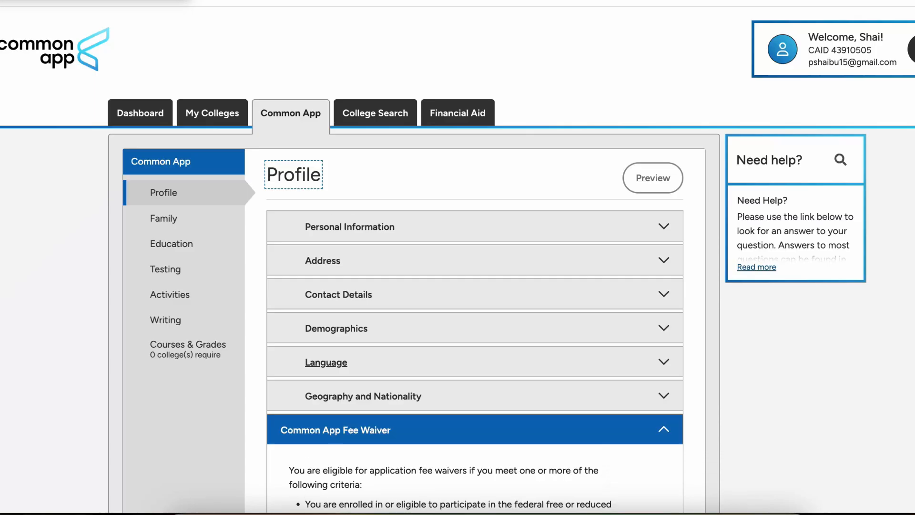
pyautogui.click(475, 396)
pyautogui.scroll(-9, 475, 305)
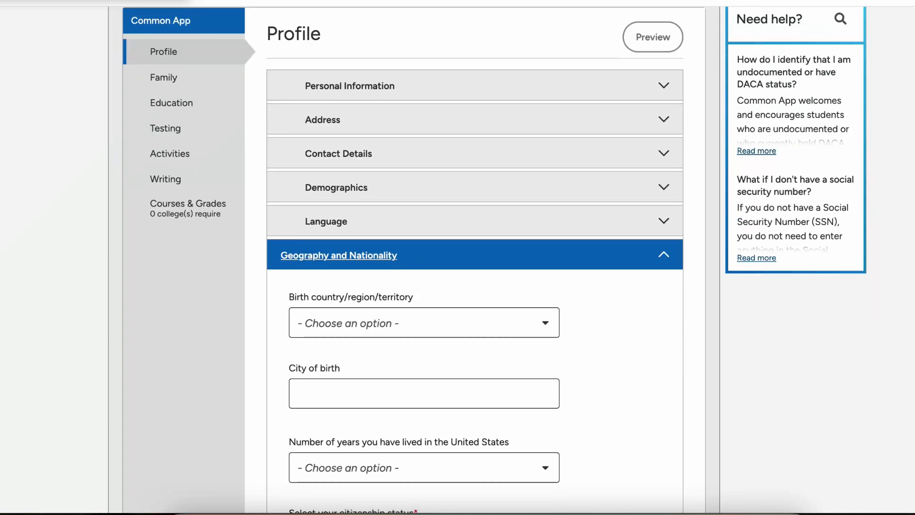
pyautogui.scroll(2, 475, 305)
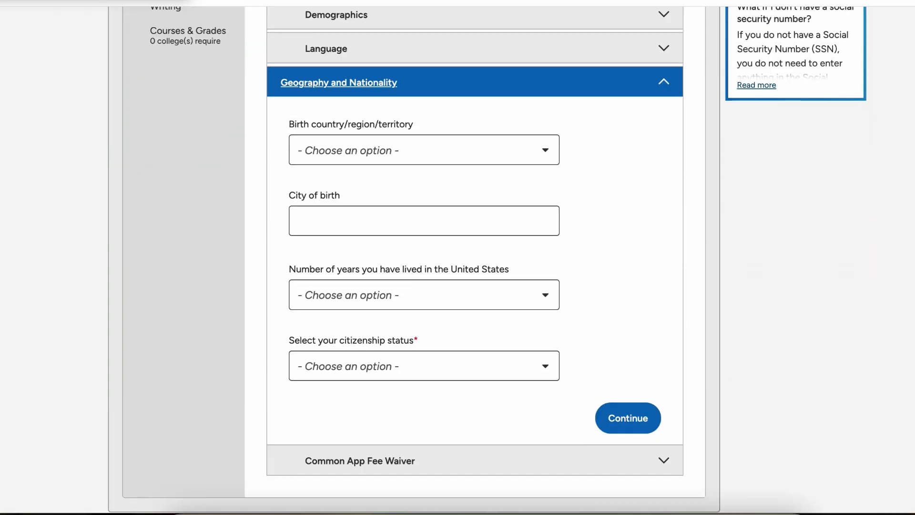
pyautogui.scroll(5, 475, 257)
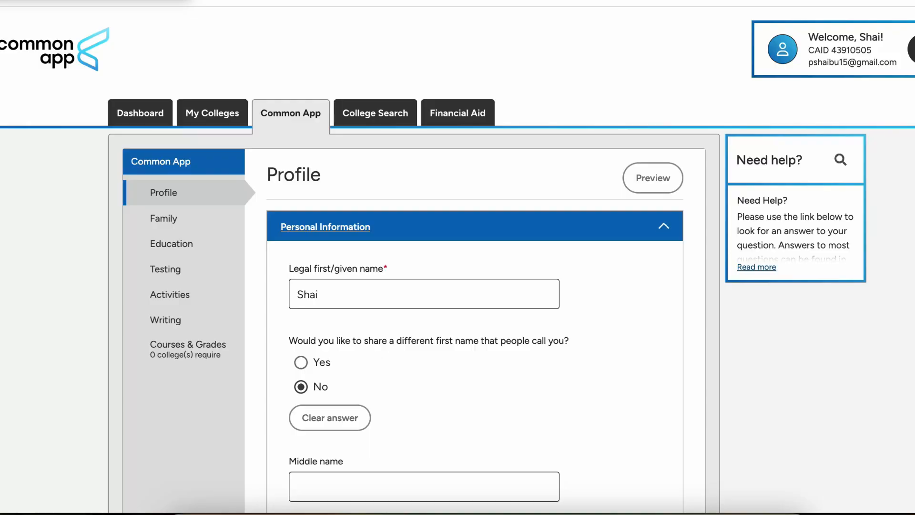
pyautogui.scroll(-12, 475, 260)
pyautogui.scroll(1, 474, 365)
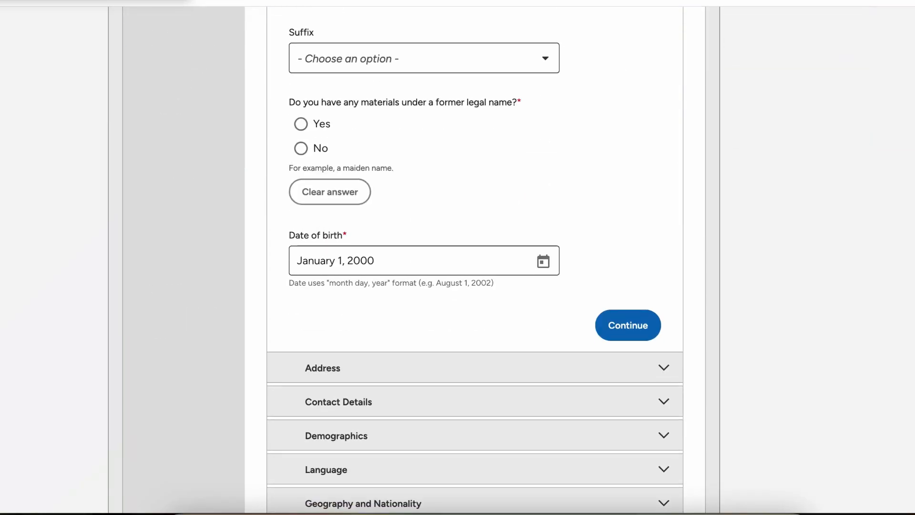
pyautogui.click(301, 148)
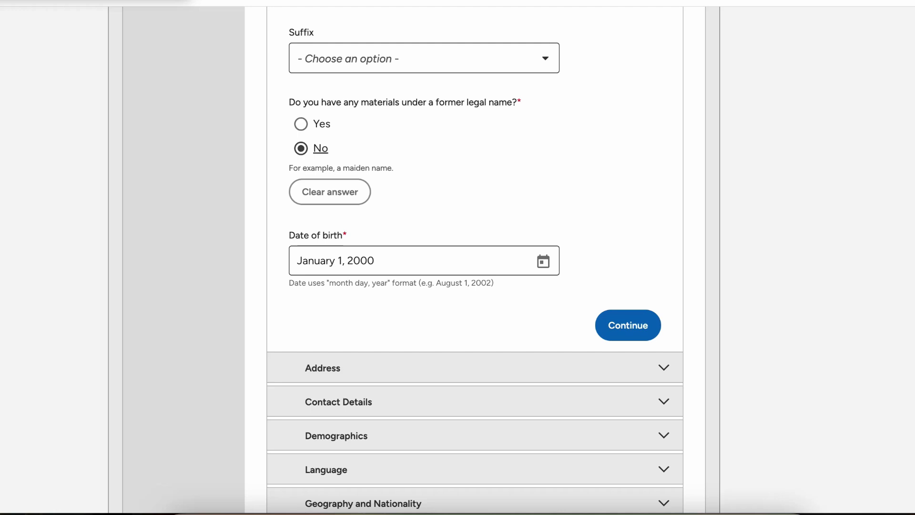
pyautogui.scroll(-3, 314, 152)
pyautogui.click(322, 240)
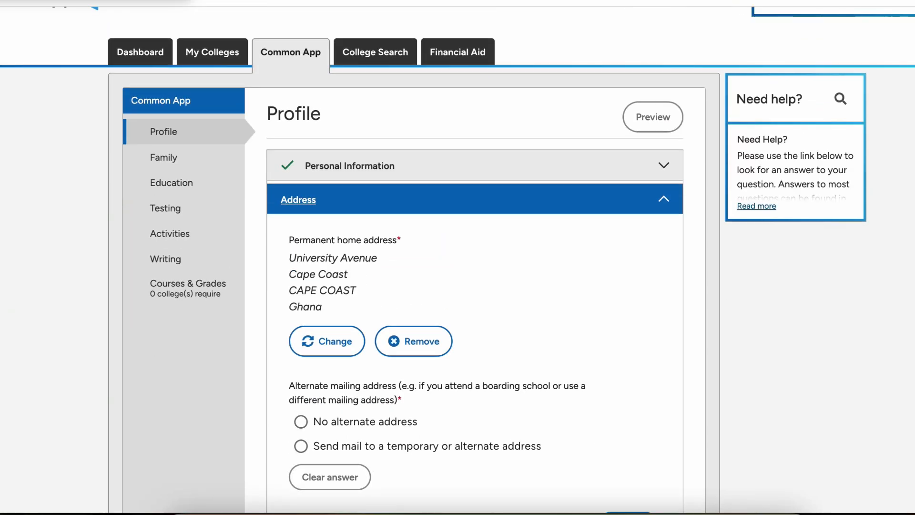
pyautogui.click(349, 166)
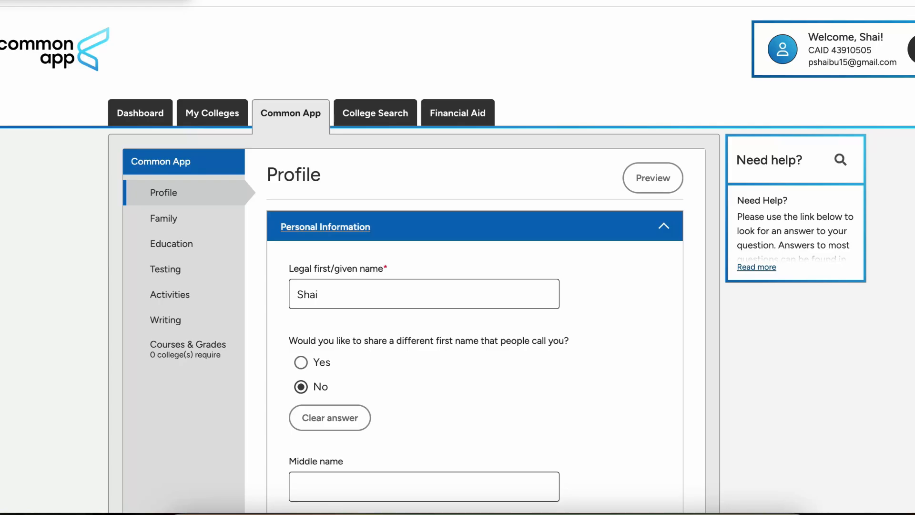
# Step: Set the preferred phone type to Mobile in Contact Details and save
pyautogui.scroll(-10, 350, 191)
pyautogui.scroll(-5, 324, 327)
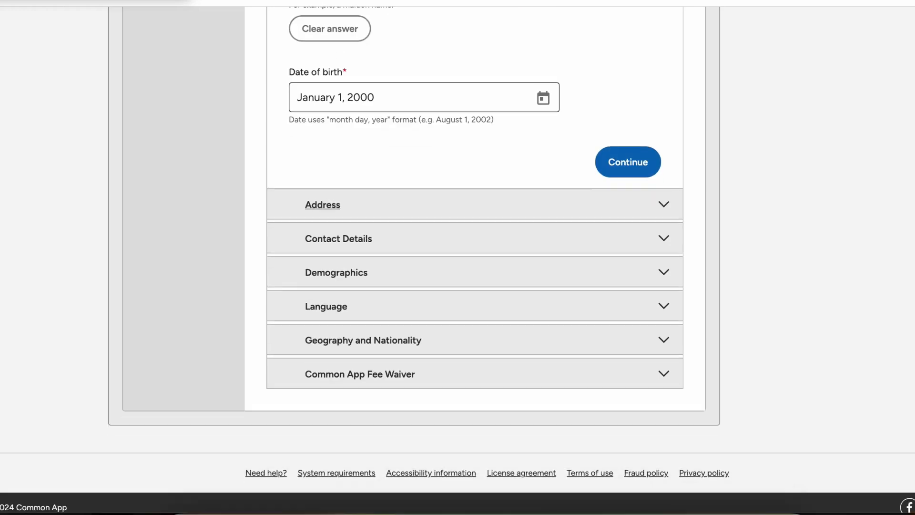
pyautogui.click(338, 238)
pyautogui.click(301, 143)
pyautogui.scroll(-3, 474, 257)
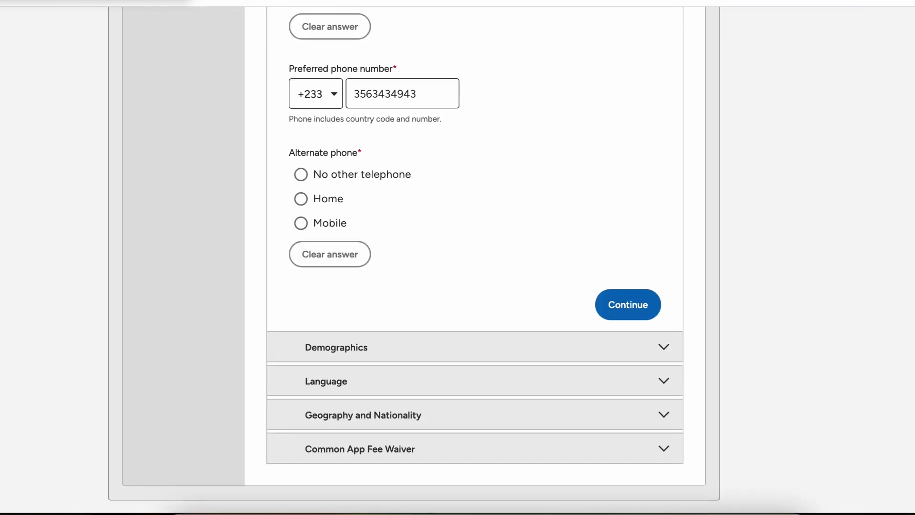
pyautogui.click(628, 304)
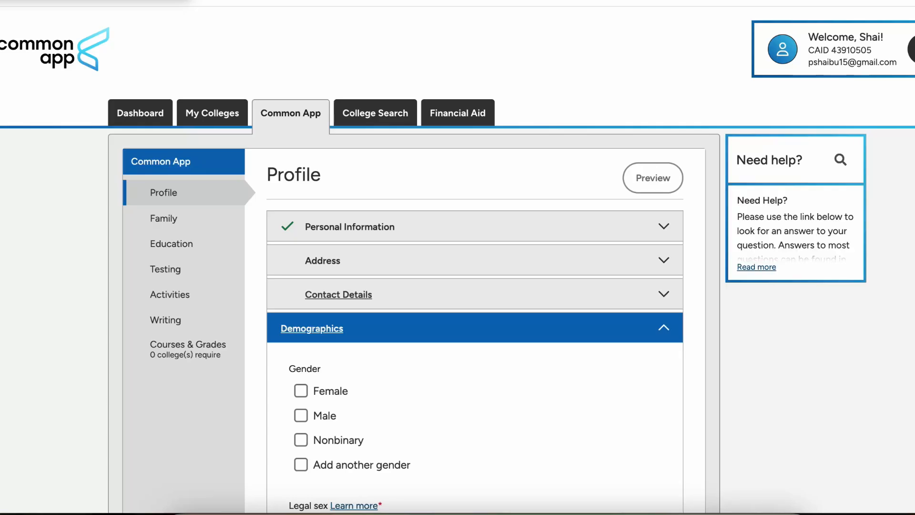
# Step: Set gender and legal sex to Male and pronouns to He/Him
pyautogui.scroll(-5, 475, 258)
pyautogui.click(301, 174)
pyautogui.scroll(-3, 301, 174)
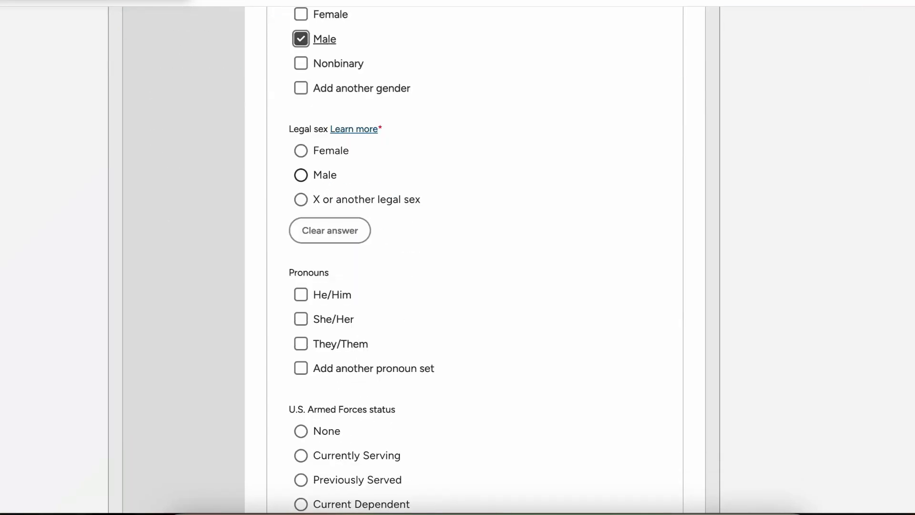
pyautogui.click(301, 174)
pyautogui.scroll(-3, 301, 174)
pyautogui.click(300, 162)
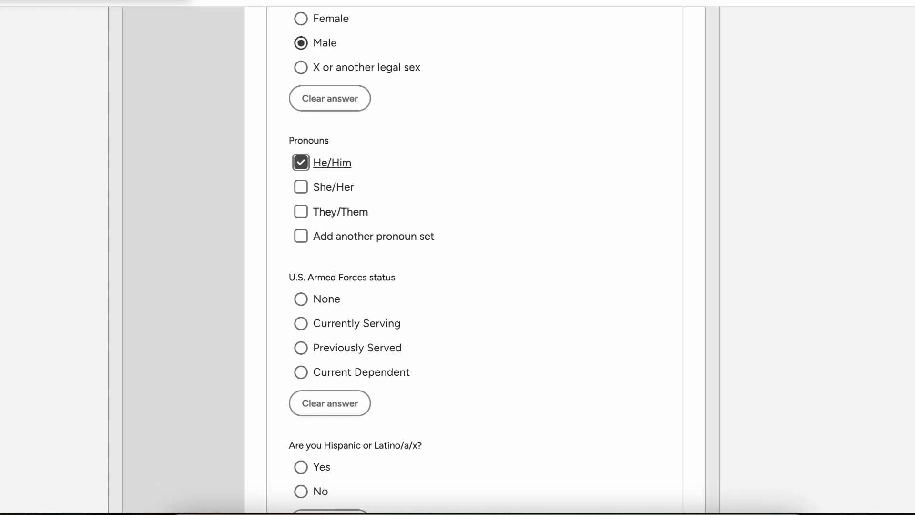
# Step: Answer None for armed forces, not Hispanic, Black or African American from Africa, and save
pyautogui.scroll(-2, 300, 162)
pyautogui.click(301, 192)
pyautogui.scroll(-2, 442, 254)
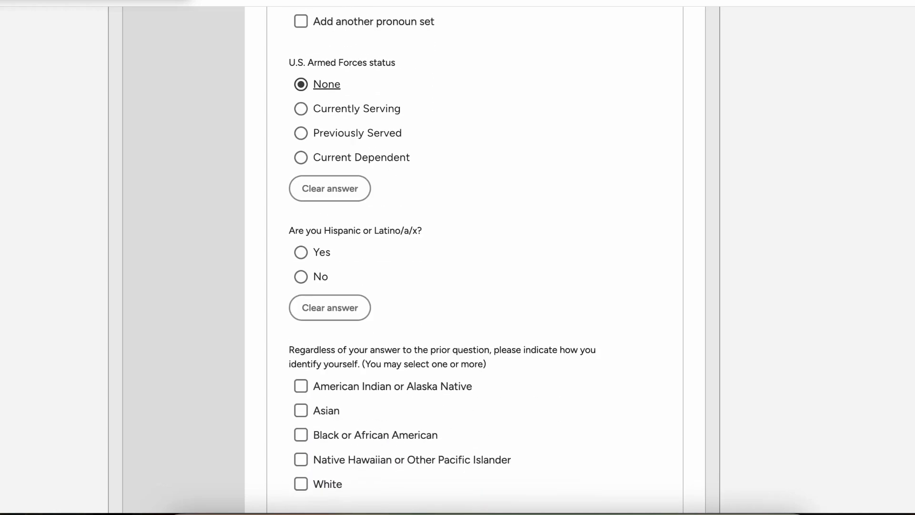
pyautogui.click(300, 277)
pyautogui.scroll(-3, 301, 276)
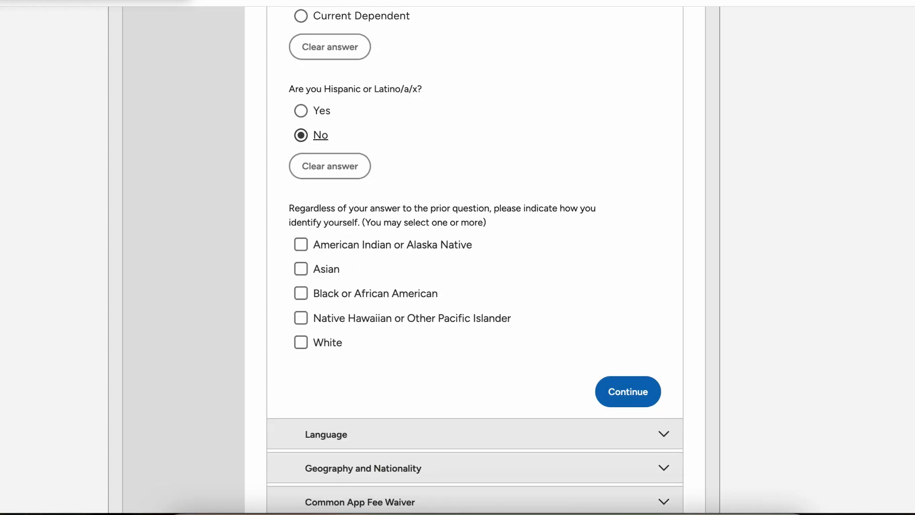
pyautogui.click(300, 293)
pyautogui.scroll(-3, 301, 293)
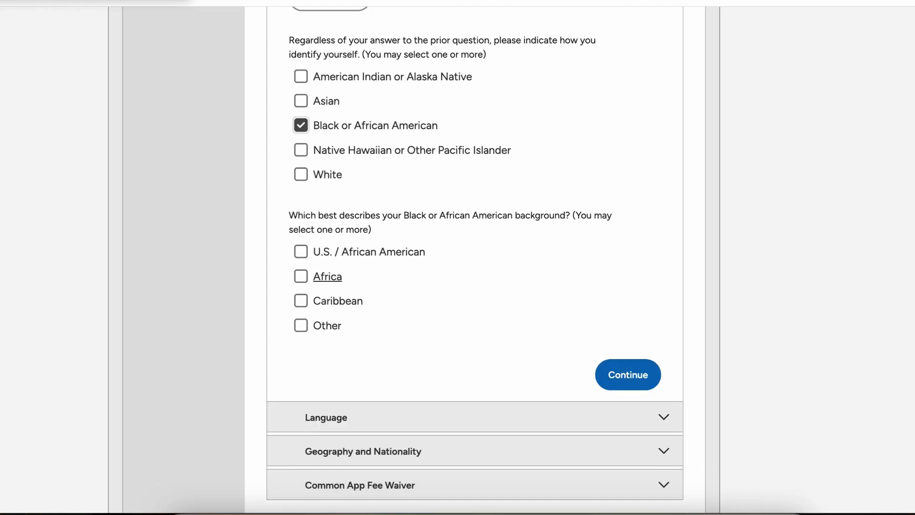
pyautogui.click(301, 277)
pyautogui.click(628, 375)
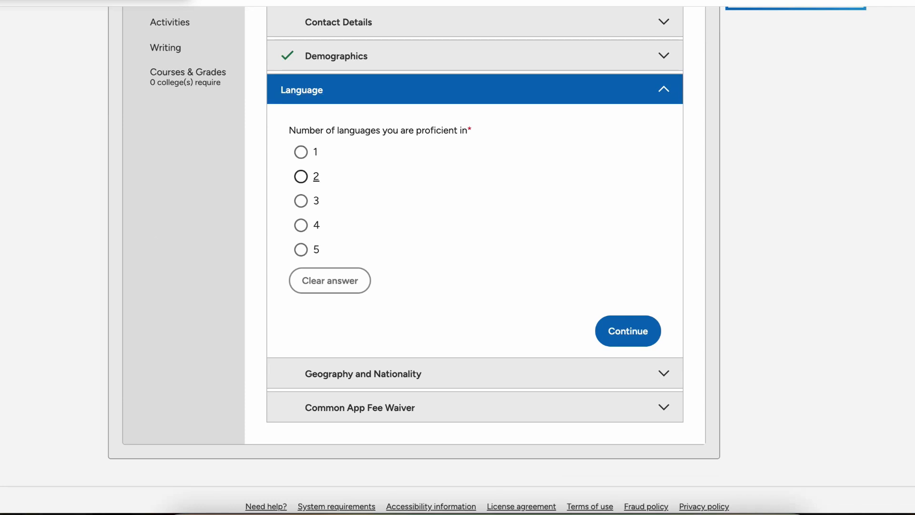
# Step: State proficiency in 2 languages and add English as a first language
pyautogui.click(301, 177)
pyautogui.scroll(-3, 300, 176)
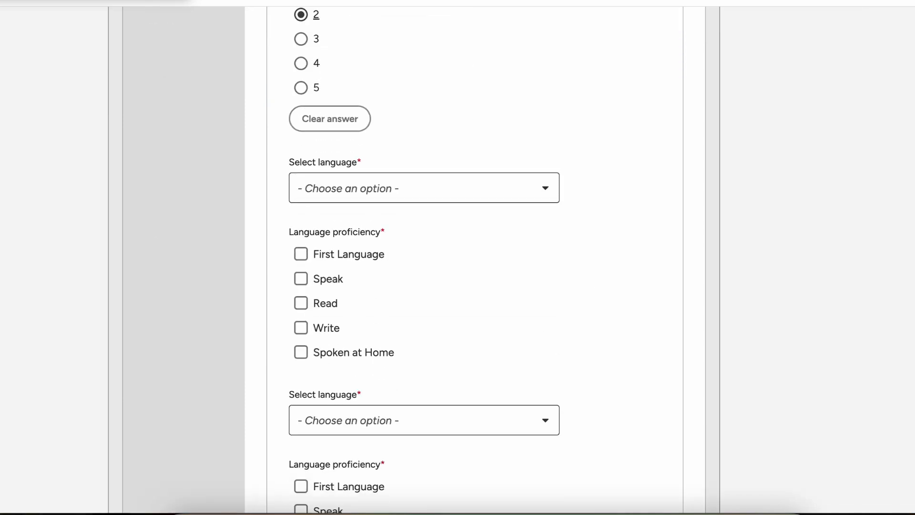
pyautogui.click(381, 188)
pyautogui.click(330, 218)
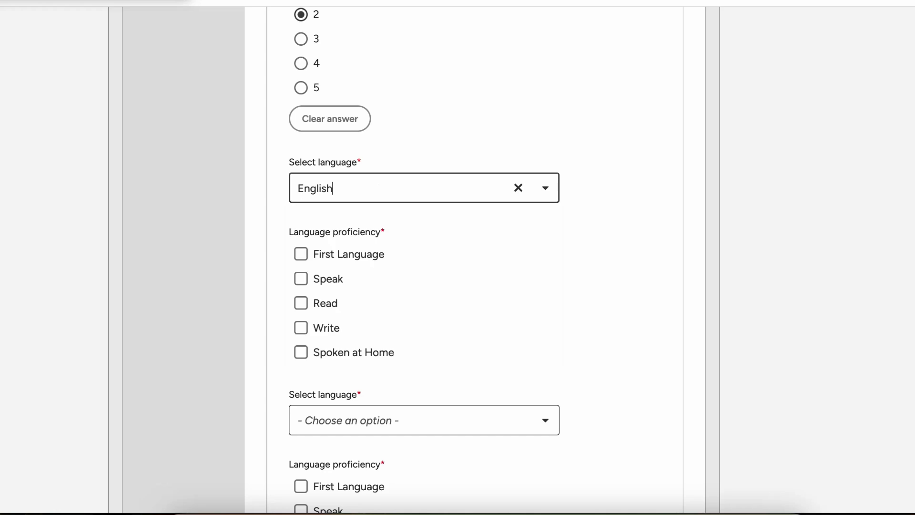
pyautogui.click(301, 254)
pyautogui.scroll(-2, 301, 254)
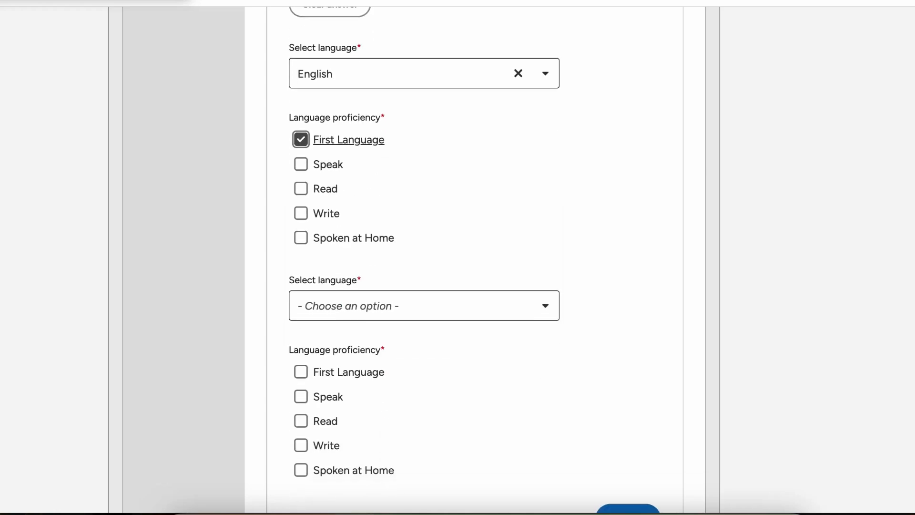
pyautogui.click(362, 305)
pyautogui.click(331, 334)
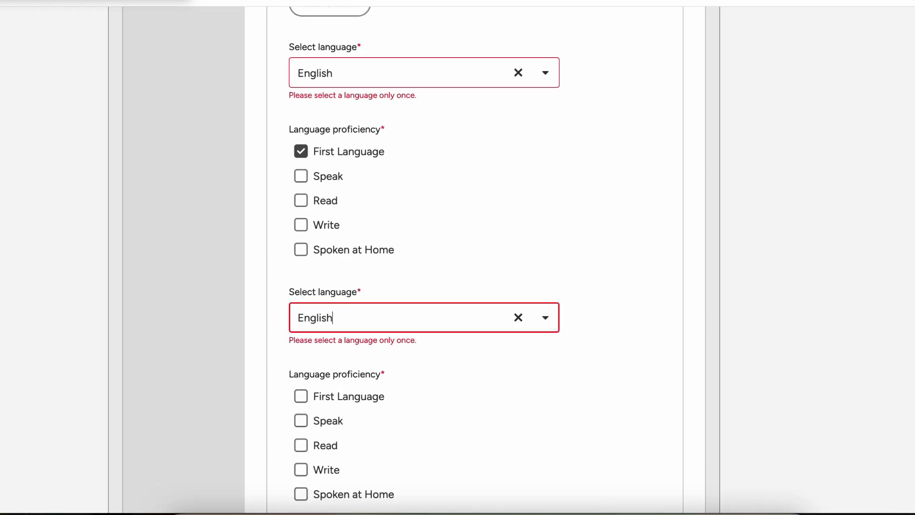
pyautogui.scroll(-3, 330, 335)
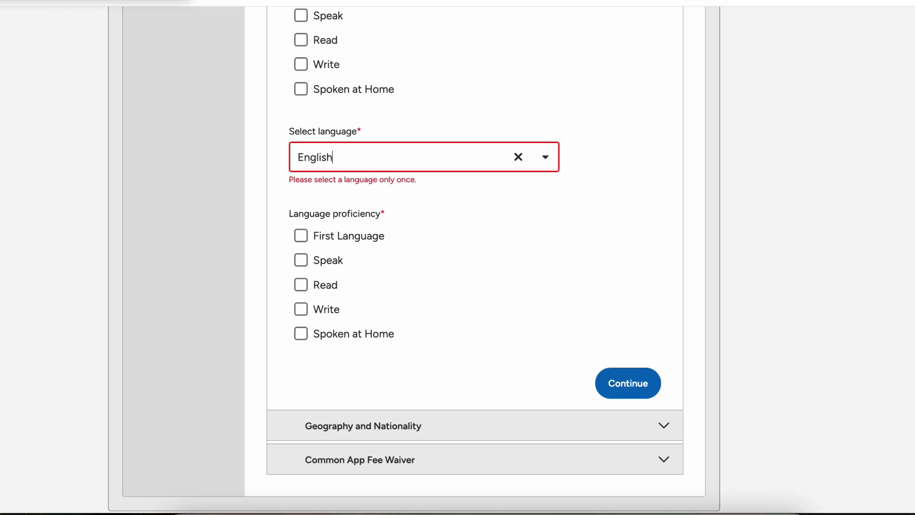
# Step: Change the second language to Afrikaans, tick First Language and Speak, and save
pyautogui.click(362, 156)
pyautogui.scroll(-3, 363, 245)
pyautogui.scroll(-6, 363, 240)
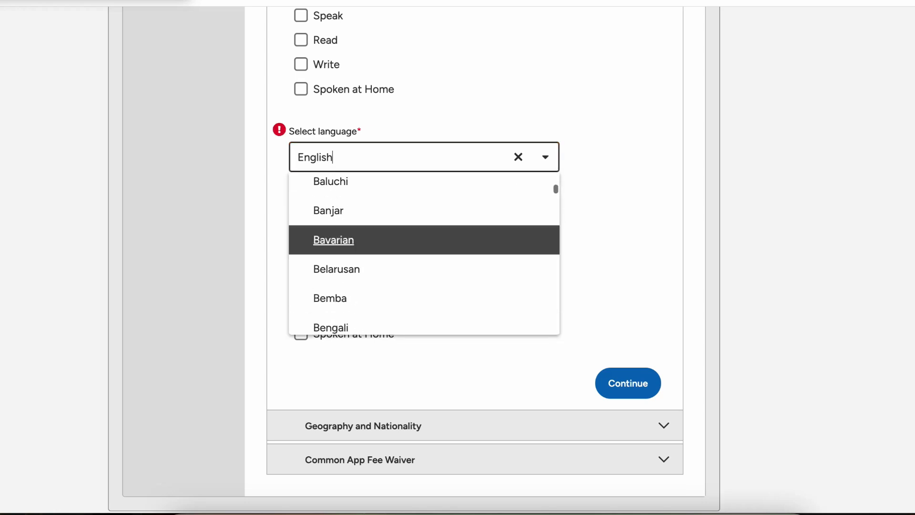
pyautogui.scroll(-5, 363, 240)
pyautogui.scroll(3, 362, 240)
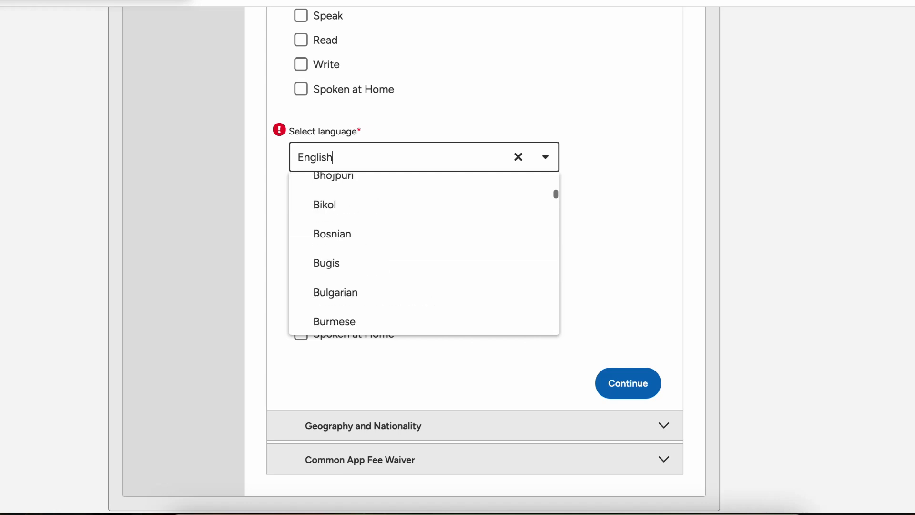
pyautogui.scroll(6, 362, 240)
pyautogui.scroll(1, 362, 240)
pyautogui.click(362, 250)
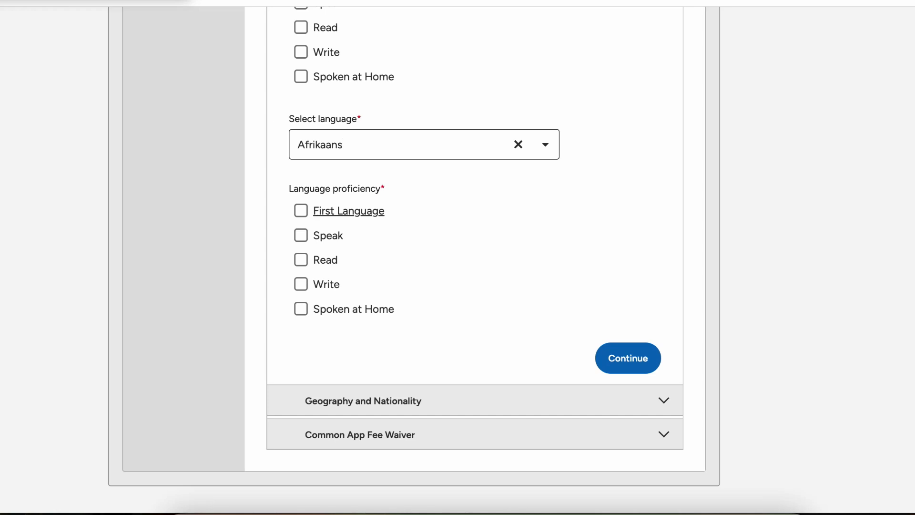
pyautogui.click(329, 211)
pyautogui.click(305, 235)
pyautogui.scroll(6, 305, 235)
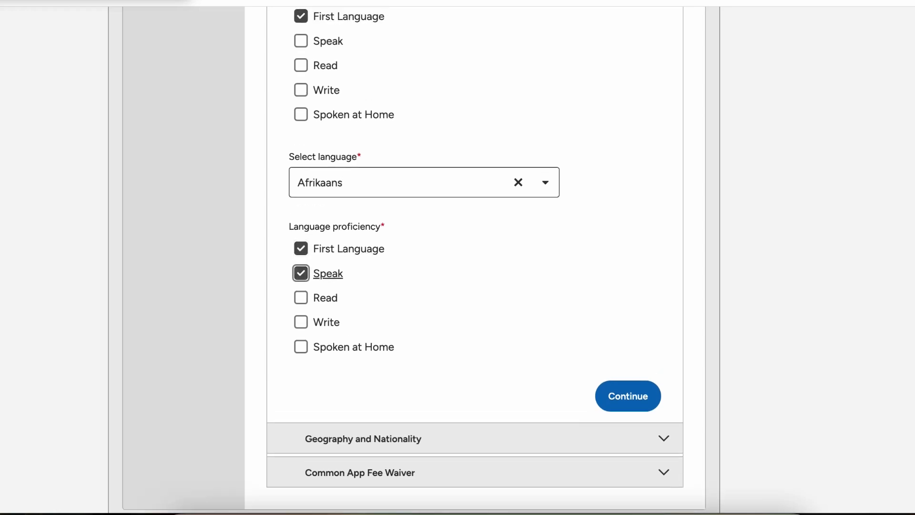
pyautogui.scroll(-8, 305, 236)
pyautogui.click(627, 284)
pyautogui.scroll(-6, 475, 328)
# Step: Set birthplace to Cape Coast, Ghana, with 0 years lived in the United States
pyautogui.click(423, 167)
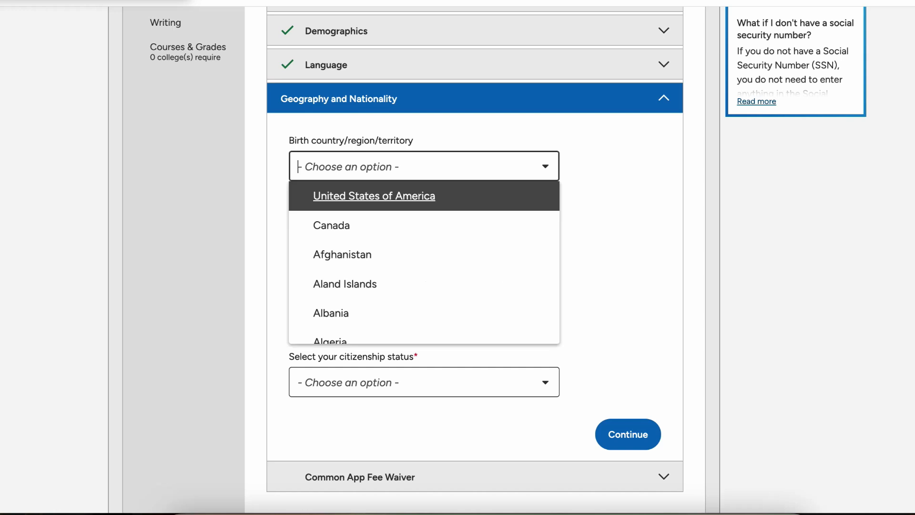
pyautogui.write('gha')
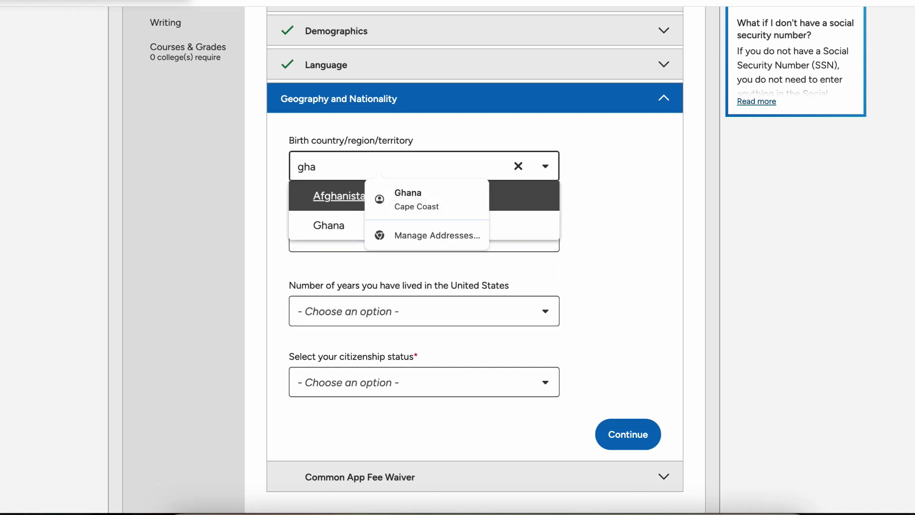
pyautogui.click(328, 225)
pyautogui.click(329, 237)
pyautogui.write('C')
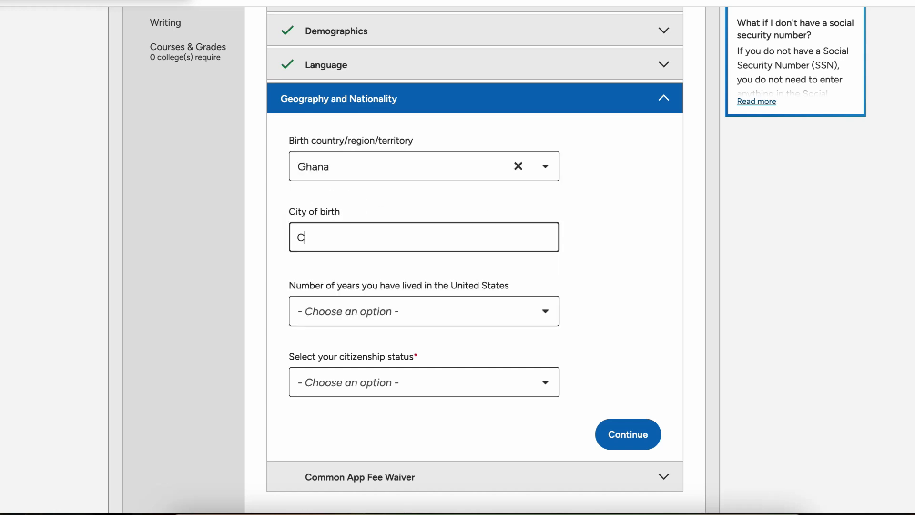
pyautogui.write('ape')
pyautogui.click(397, 265)
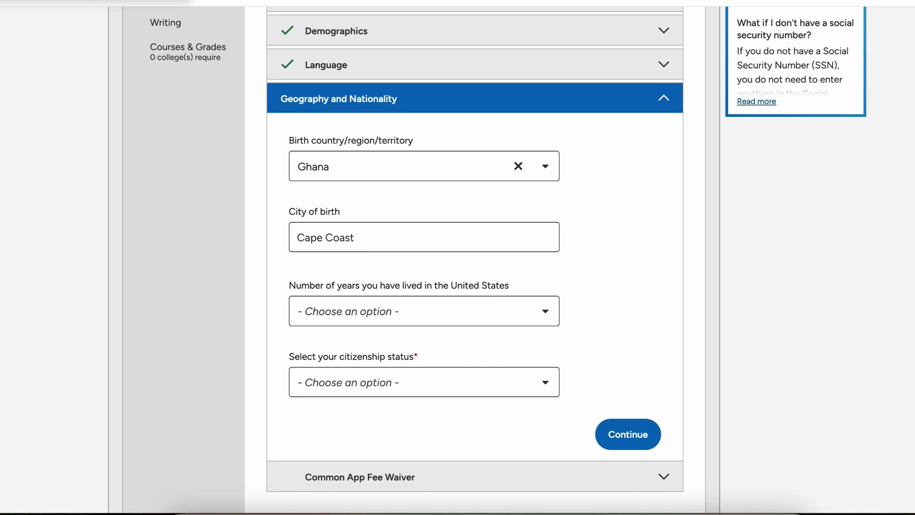
pyautogui.click(423, 311)
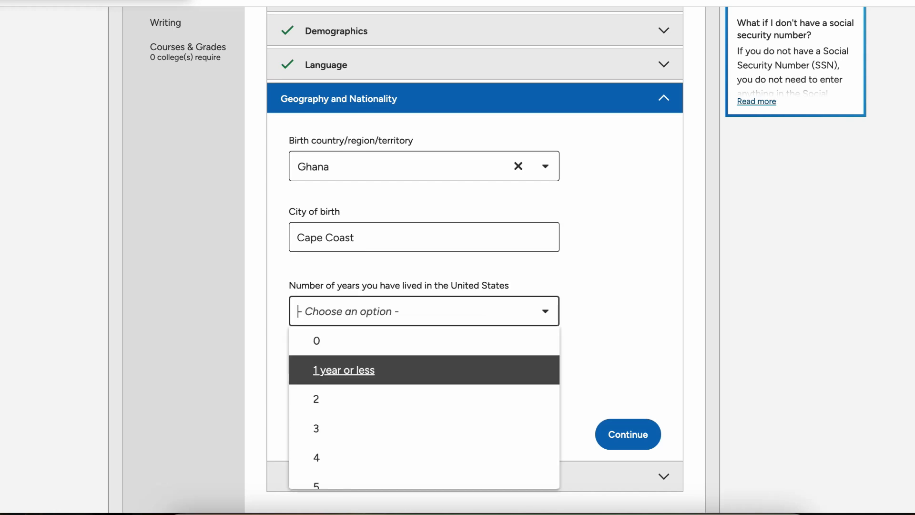
pyautogui.click(423, 340)
# Step: Set citizenship status to Citizen of non-U.S. country and add Ghana as citizenship
pyautogui.scroll(-3, 424, 315)
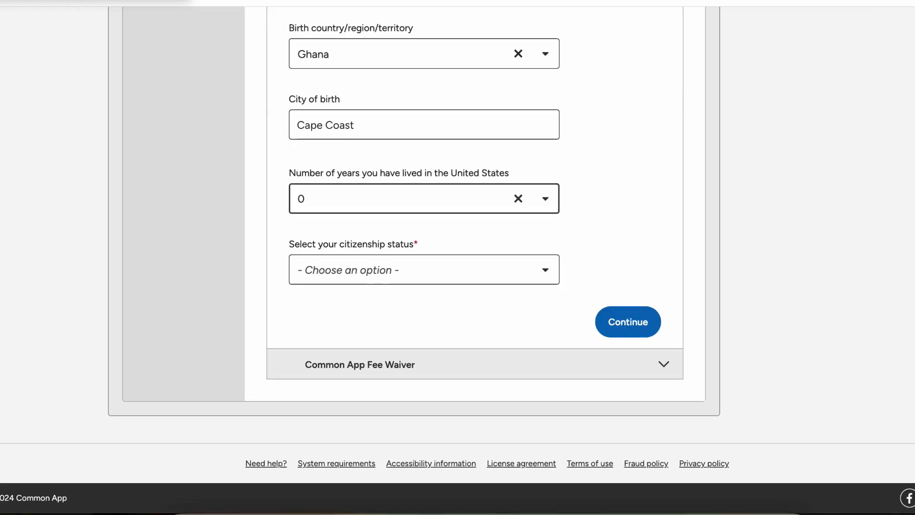
pyautogui.click(424, 270)
pyautogui.press('Down')
pyautogui.press('Down')
pyautogui.press('Down')
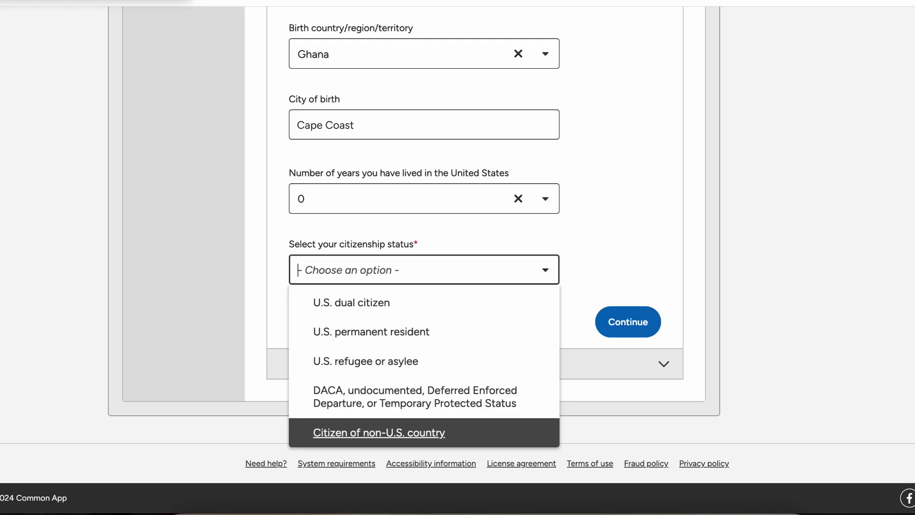
pyautogui.press('Return')
pyautogui.scroll(-4, 553, 380)
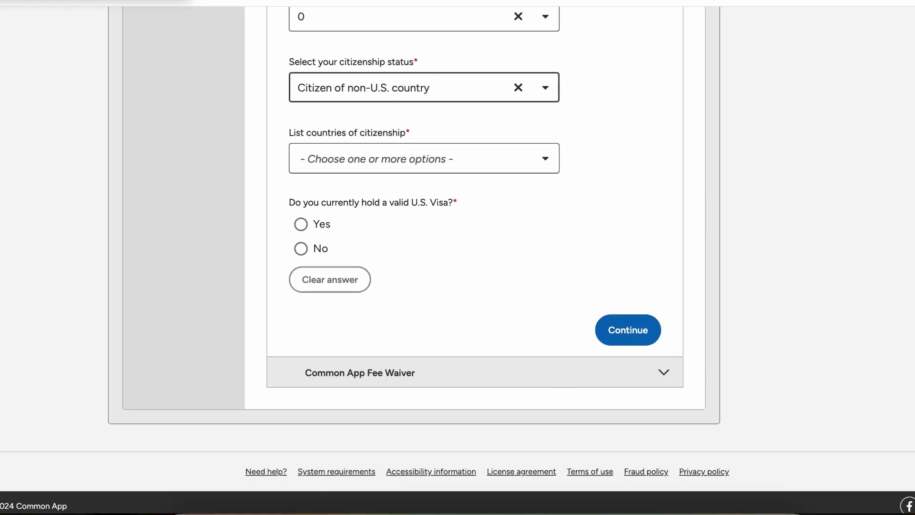
pyautogui.click(423, 159)
pyautogui.write('Ghan')
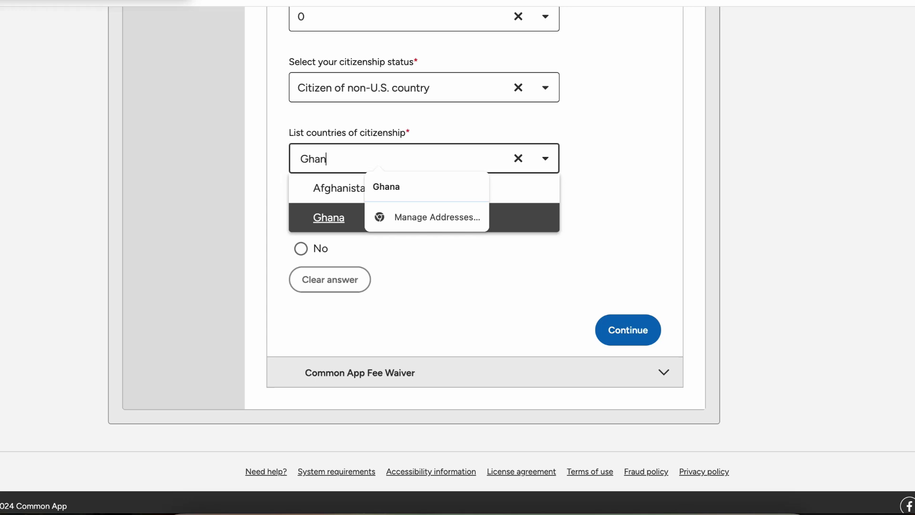
pyautogui.press('Return')
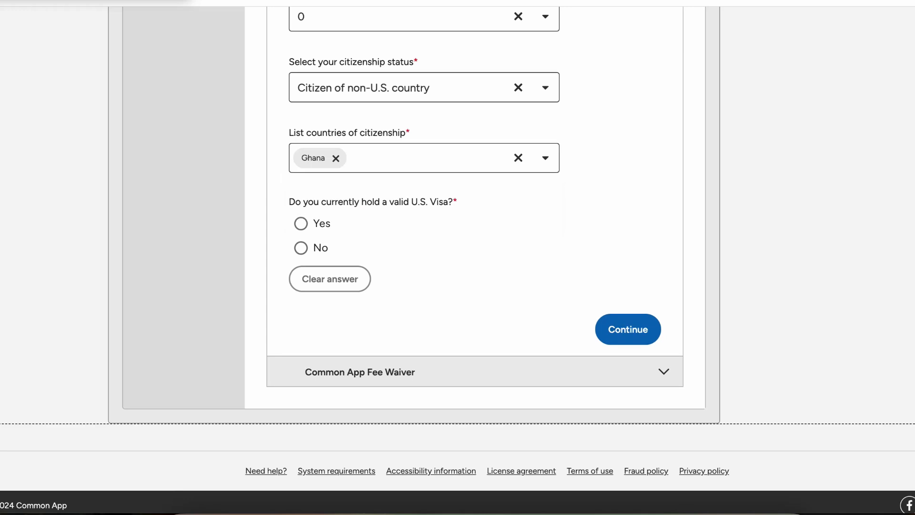
# Step: Answer No to a current U.S. visa, Yes to applying for an F-1 Student visa, and save
pyautogui.click(302, 248)
pyautogui.scroll(-2, 302, 248)
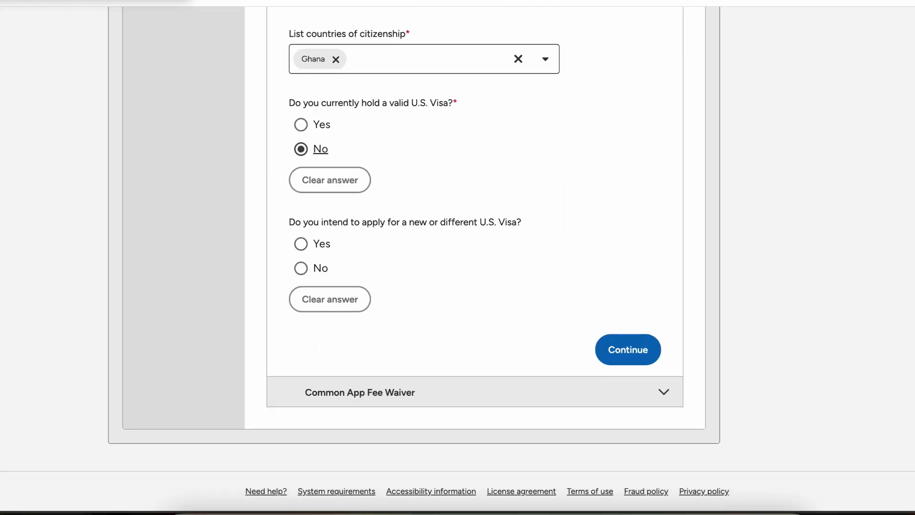
pyautogui.click(300, 268)
pyautogui.click(300, 243)
pyautogui.scroll(-2, 301, 244)
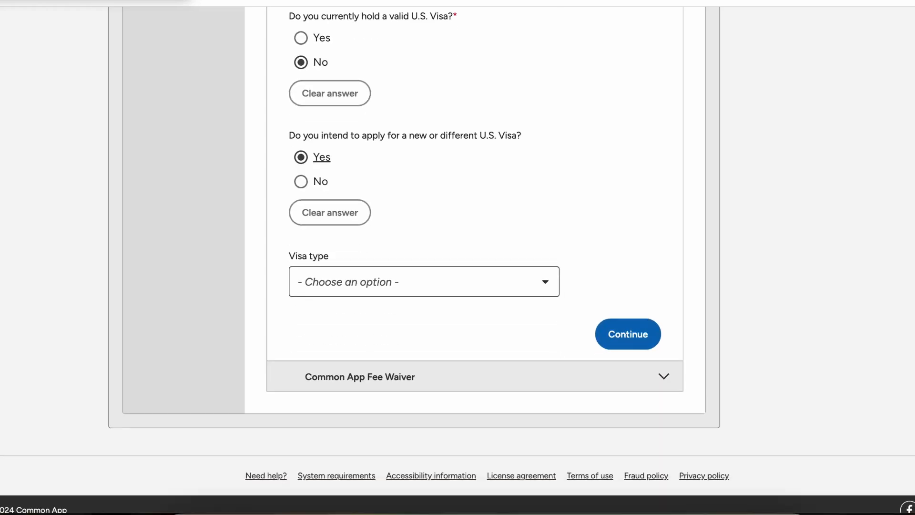
pyautogui.click(396, 287)
pyautogui.scroll(-3, 395, 404)
pyautogui.click(341, 352)
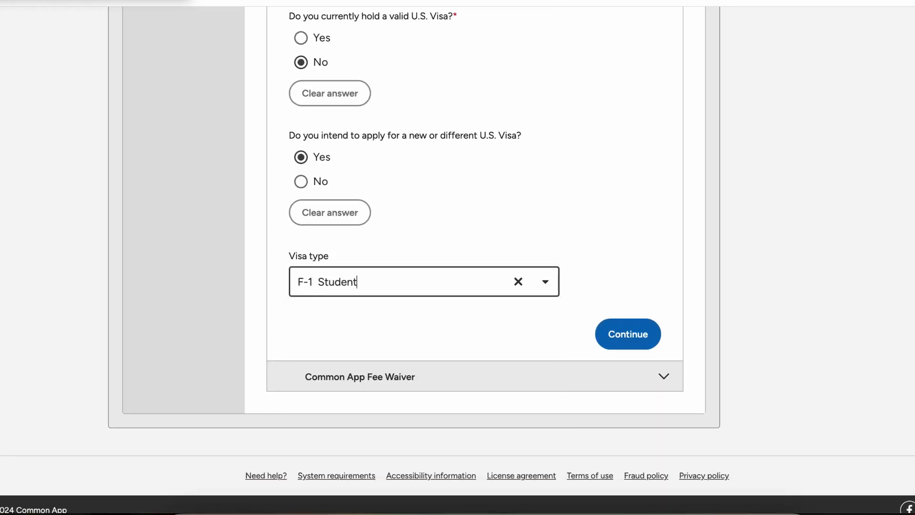
pyautogui.scroll(-1, 457, 286)
pyautogui.click(629, 321)
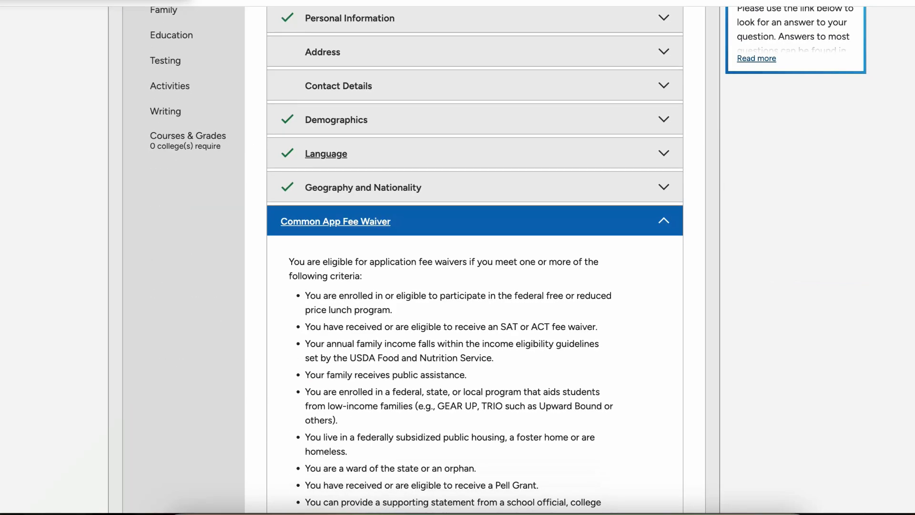
# Step: Answer No to an alternate mailing address and save the Address section
pyautogui.scroll(1, 663, 79)
pyautogui.click(663, 78)
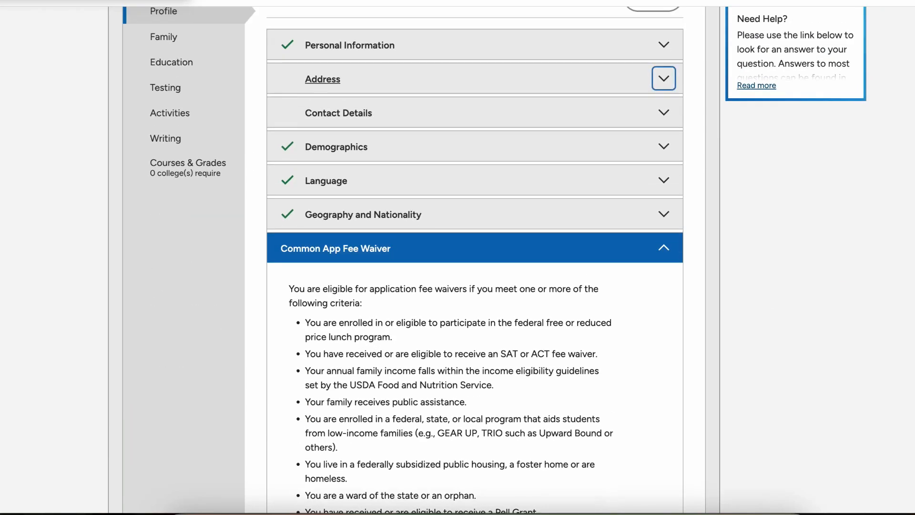
pyautogui.scroll(-4, 475, 267)
pyautogui.click(353, 270)
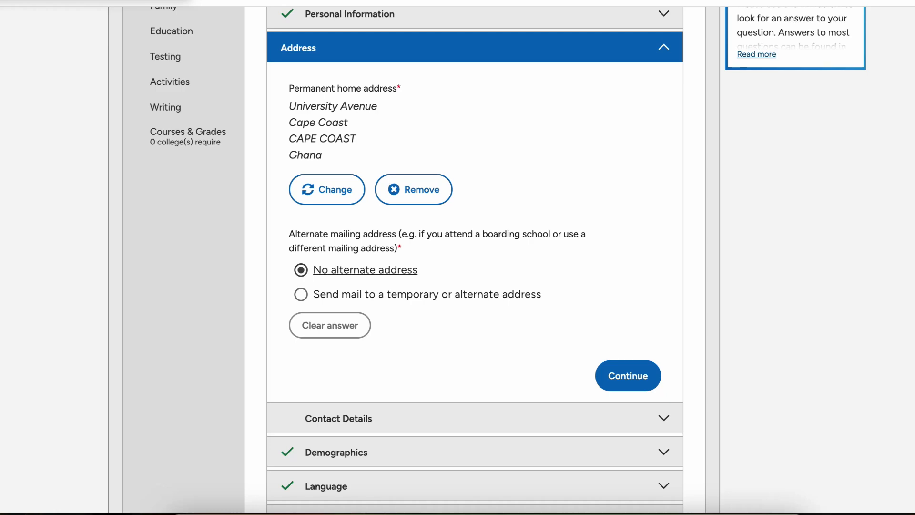
pyautogui.click(628, 373)
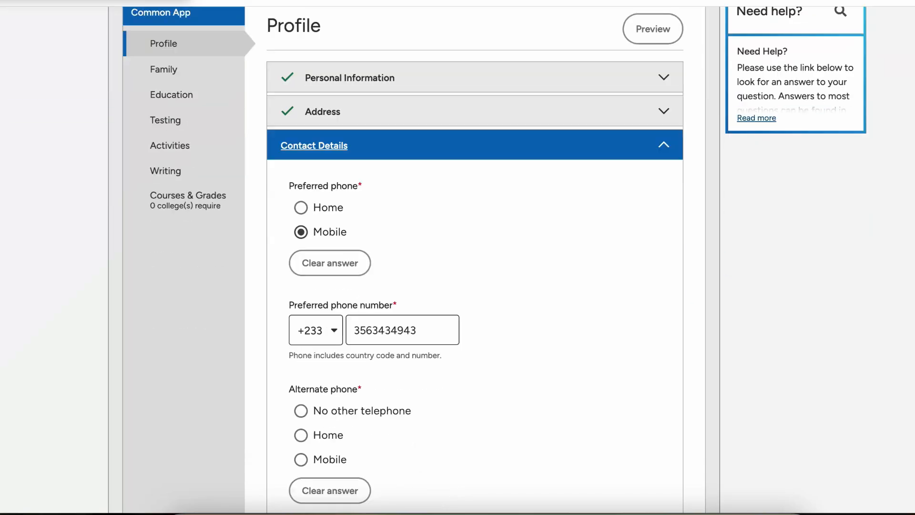
# Step: Answer No to another telephone and save Contact Details
pyautogui.scroll(-3, 475, 267)
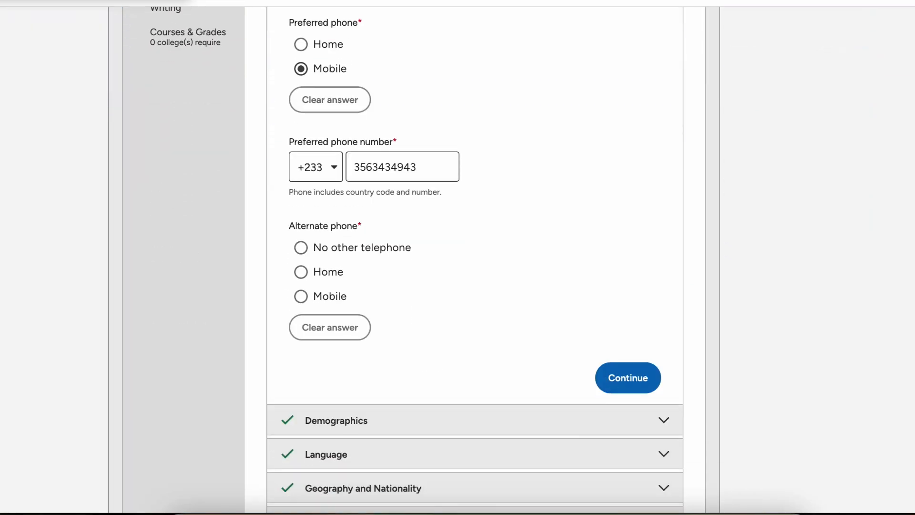
pyautogui.click(300, 231)
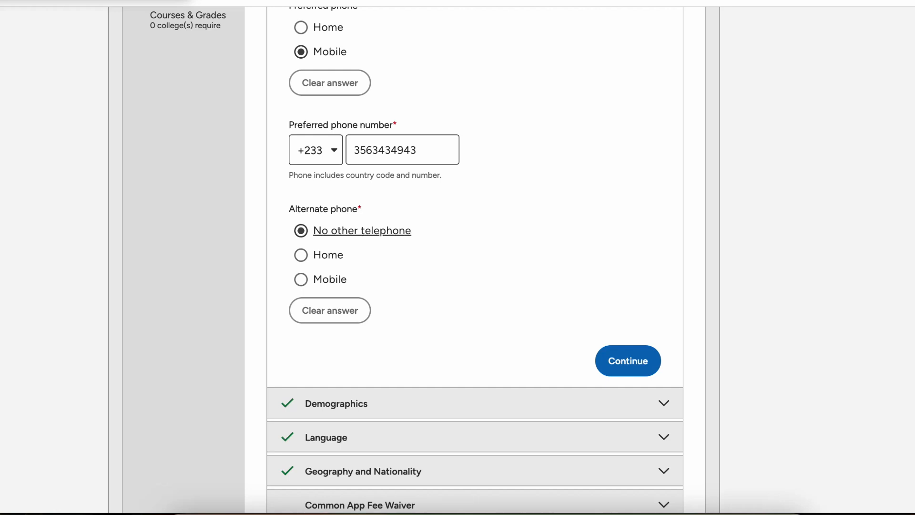
pyautogui.click(628, 361)
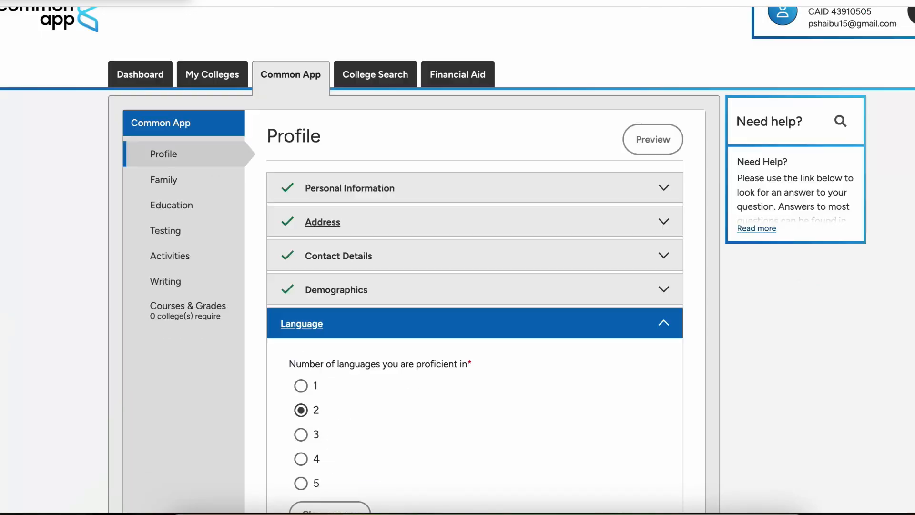
pyautogui.scroll(-4, 475, 286)
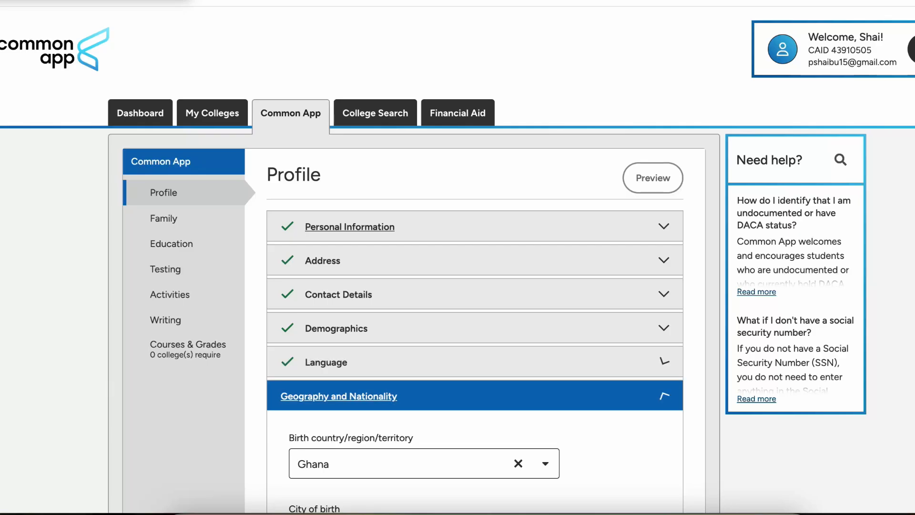
pyautogui.scroll(-4, 475, 310)
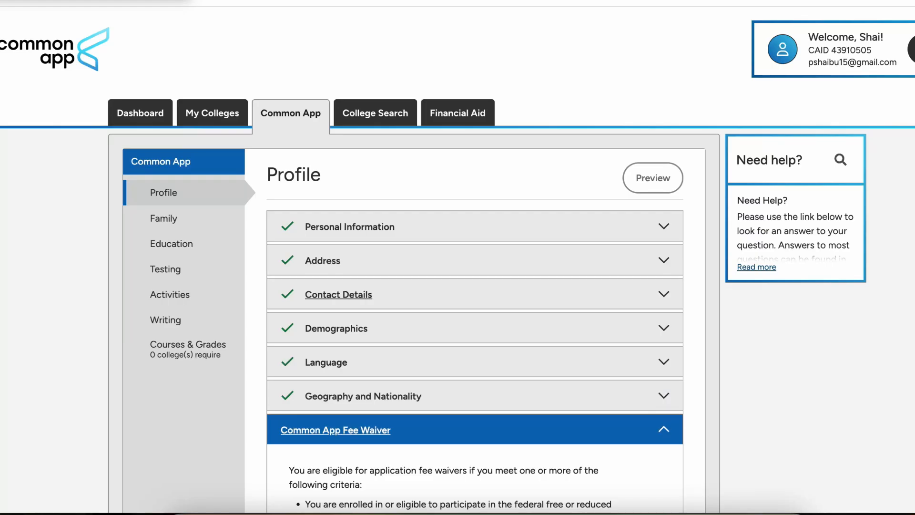
pyautogui.scroll(-13, 475, 296)
# Step: Answer No to fee waiver eligibility and to a UStrive mentor, then save
pyautogui.scroll(7, 474, 296)
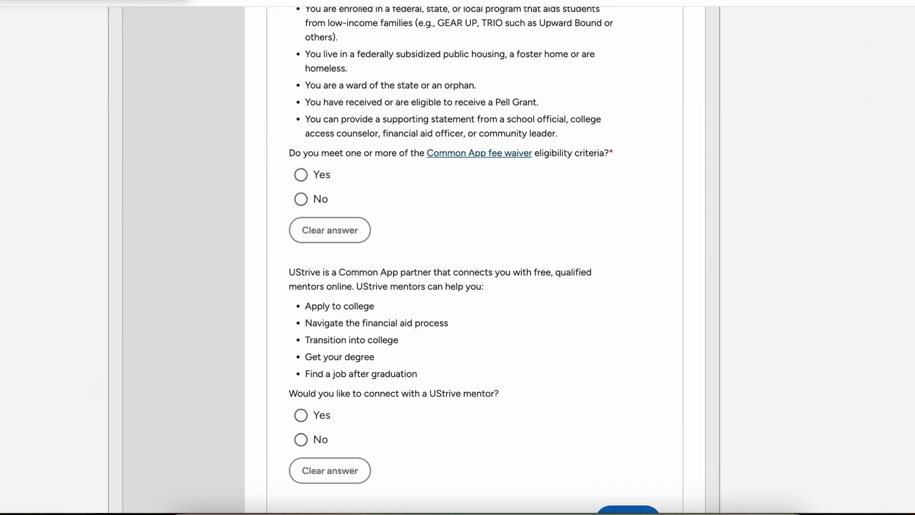
pyautogui.scroll(-2, 475, 286)
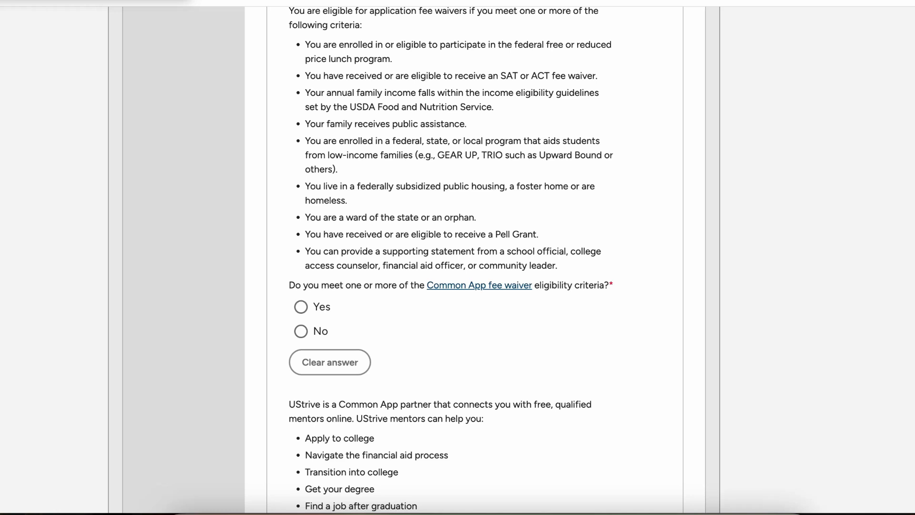
pyautogui.click(301, 332)
pyautogui.scroll(-3, 301, 331)
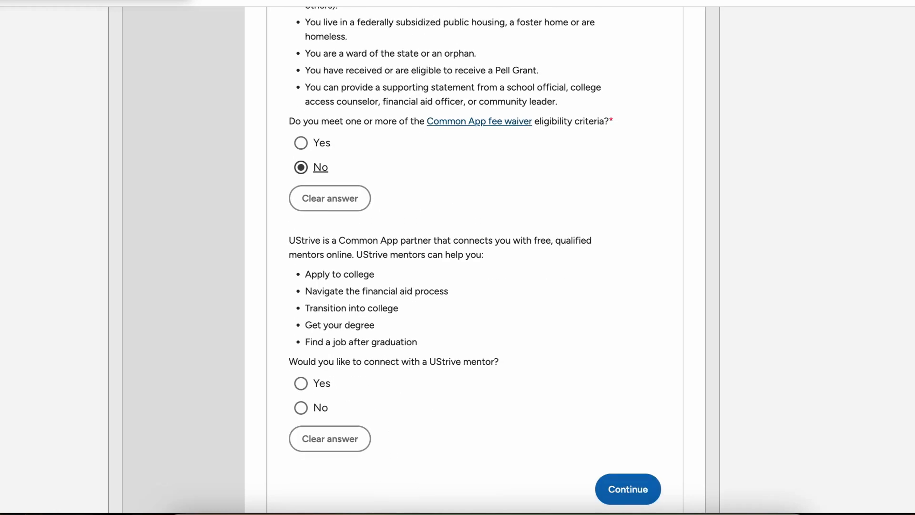
pyautogui.scroll(-1, 474, 257)
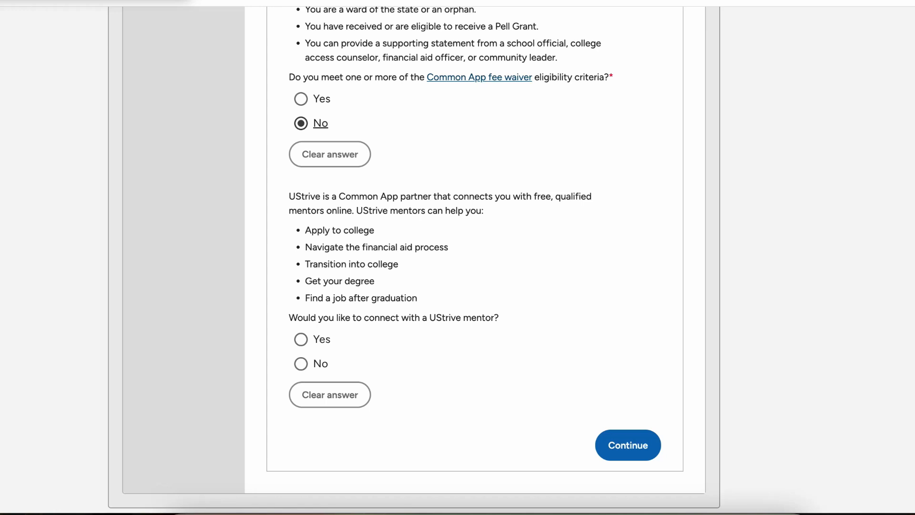
pyautogui.scroll(-2, 330, 310)
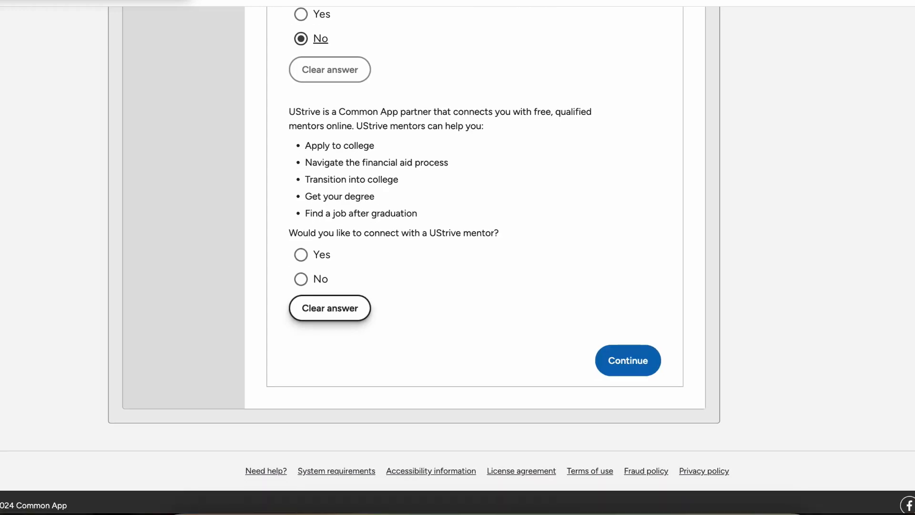
pyautogui.click(301, 279)
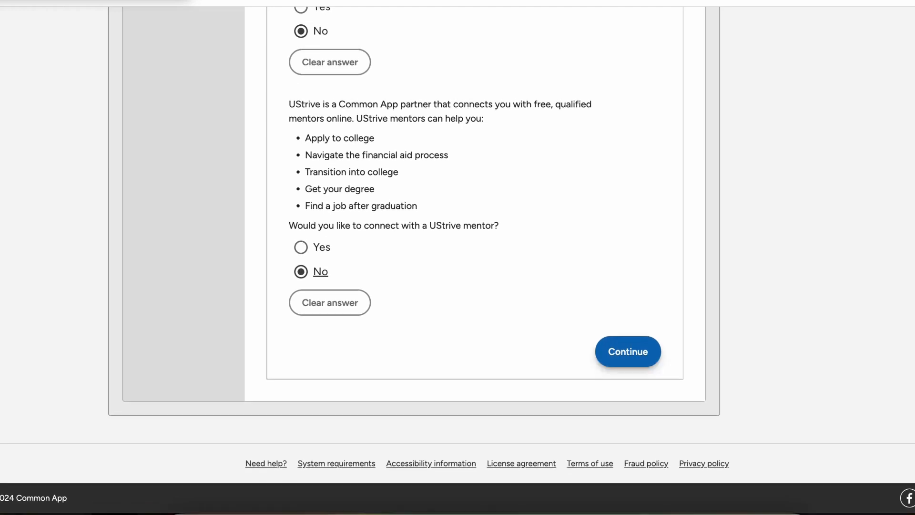
pyautogui.click(627, 351)
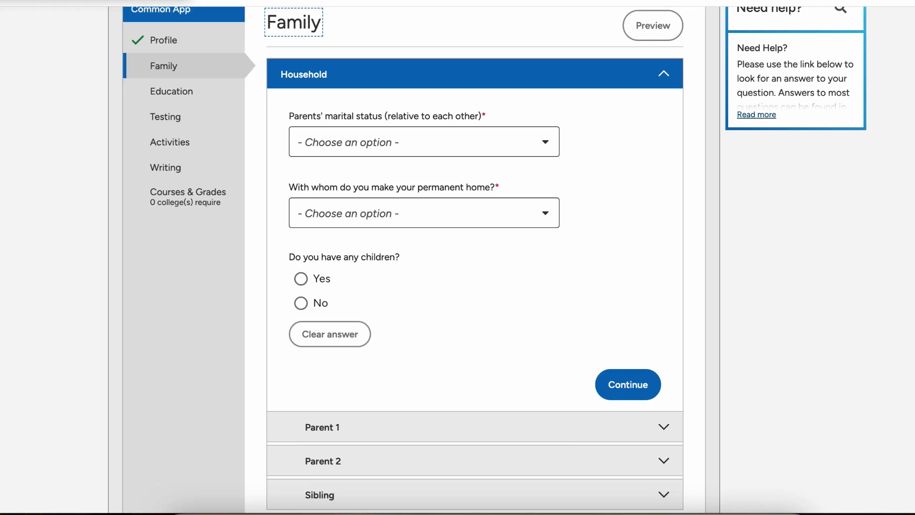
# Step: Set parents to Never Married, home with Both Parents, No step-parents or children, and save
pyautogui.click(426, 144)
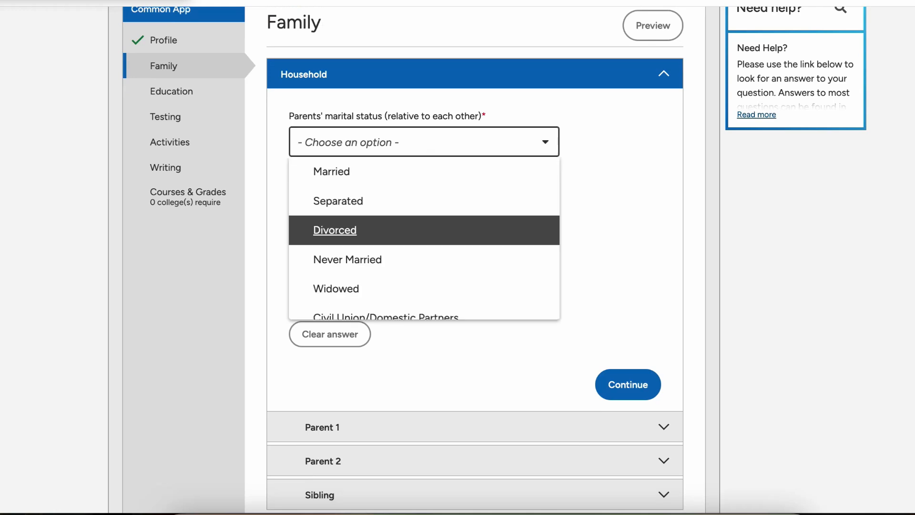
pyautogui.scroll(-1, 424, 253)
pyautogui.press('Return')
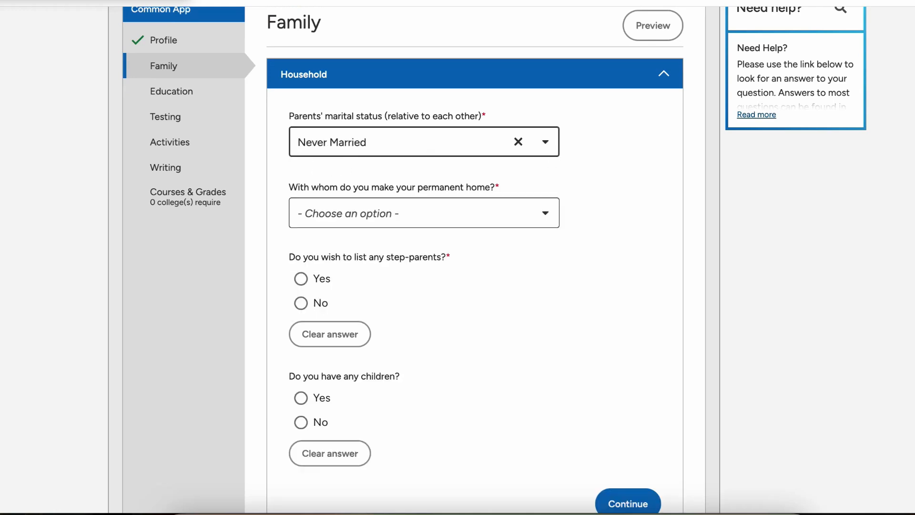
pyautogui.click(424, 213)
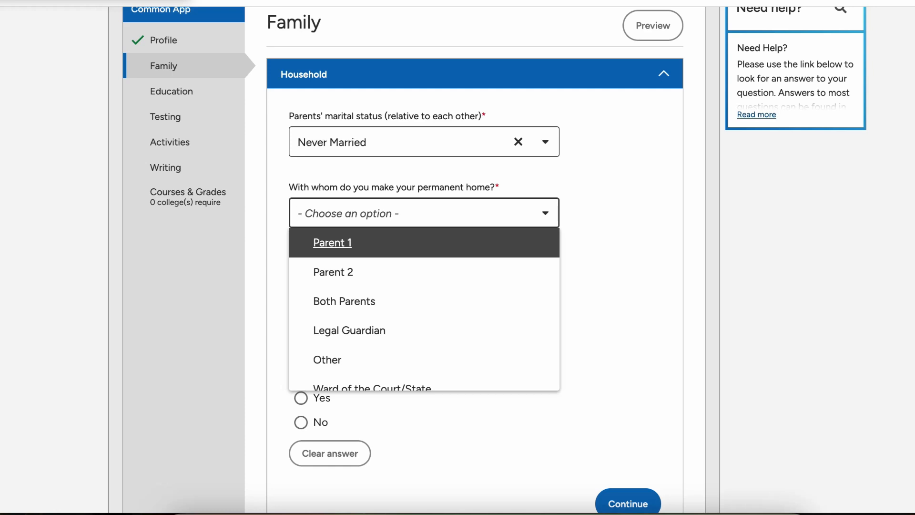
pyautogui.press('Down')
pyautogui.press('Down')
pyautogui.press('Return')
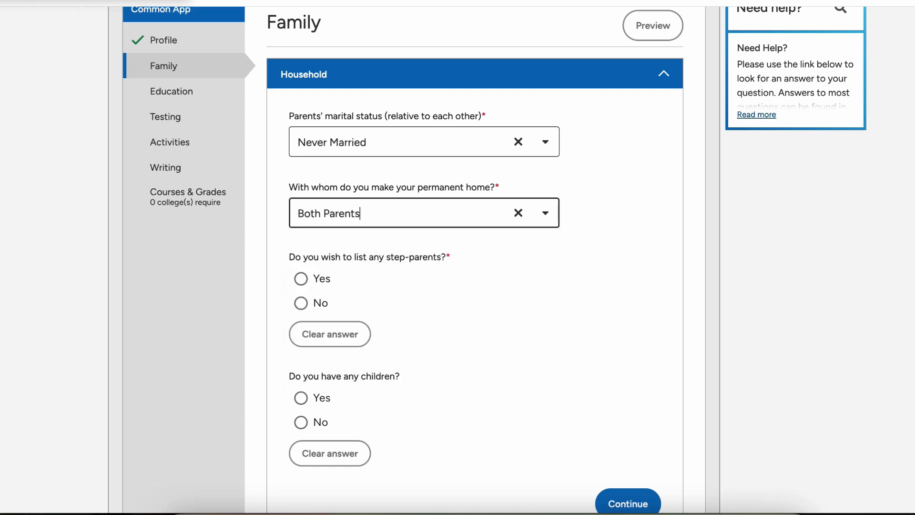
pyautogui.click(301, 304)
pyautogui.scroll(-4, 301, 303)
pyautogui.click(301, 255)
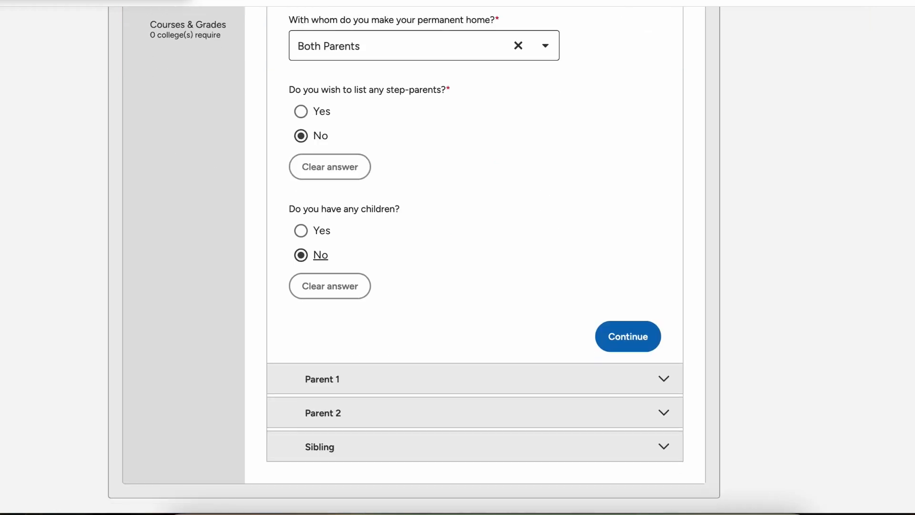
pyautogui.click(628, 335)
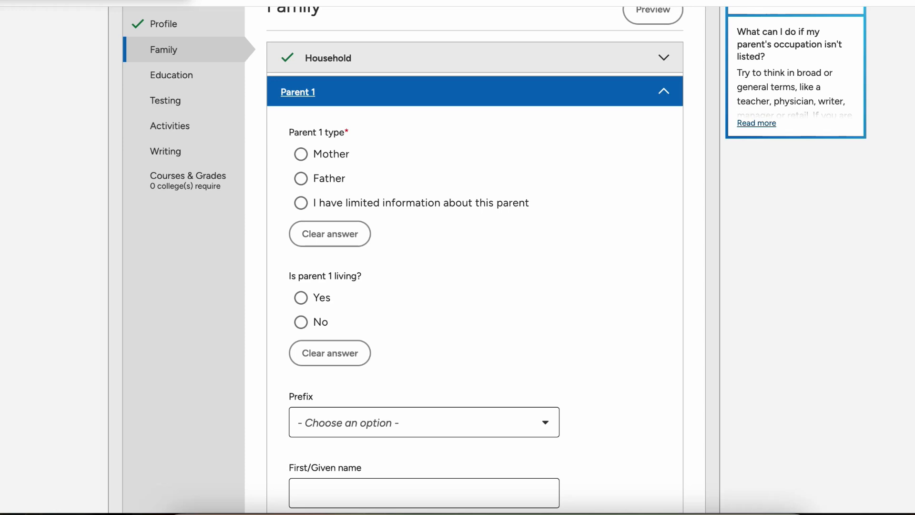
# Step: Mark Parent 1 as the father and as living
pyautogui.click(301, 179)
pyautogui.click(301, 297)
pyautogui.scroll(-3, 475, 286)
pyautogui.scroll(1, 424, 260)
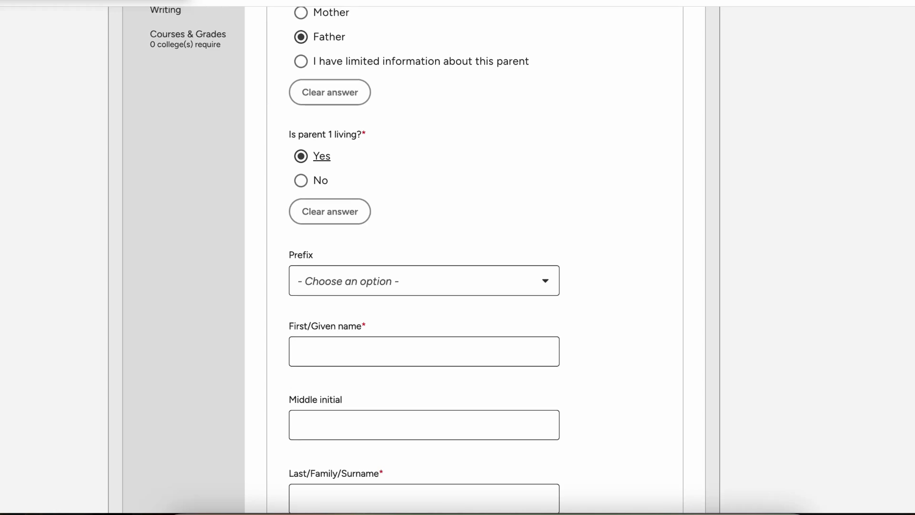
pyautogui.scroll(1, 424, 260)
pyautogui.scroll(-3, 424, 260)
# Step: Give Parent 1 the prefix Mr. and enter the father's first name and surname
pyautogui.click(425, 141)
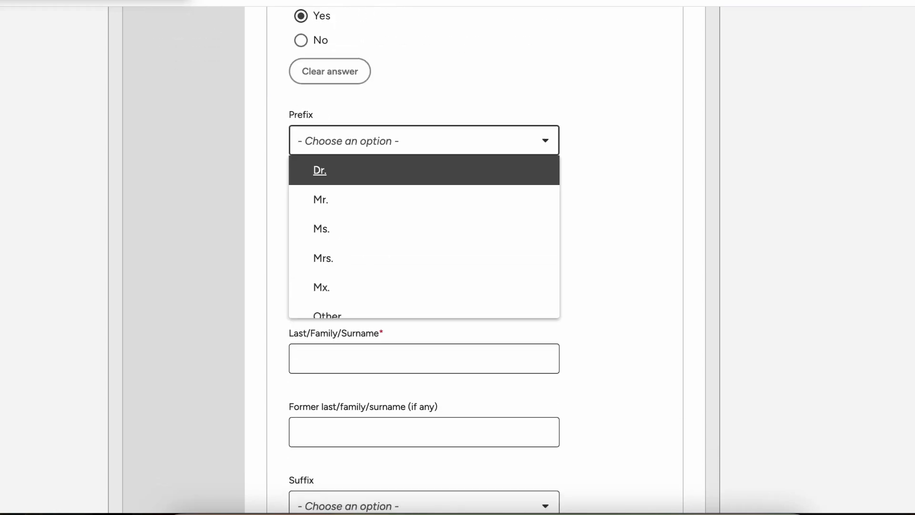
pyautogui.press('Down')
pyautogui.press('Return')
pyautogui.press('Tab')
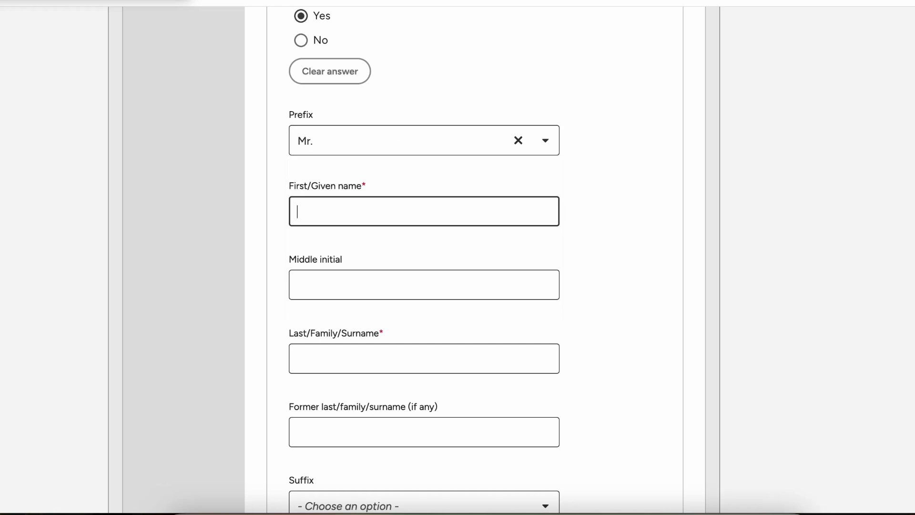
pyautogui.write('John')
pyautogui.click(423, 359)
pyautogui.write('Bu')
# Step: Set Parent 1's highest education to Some grade/primary school and save Parent 1
pyautogui.scroll(-4, 457, 257)
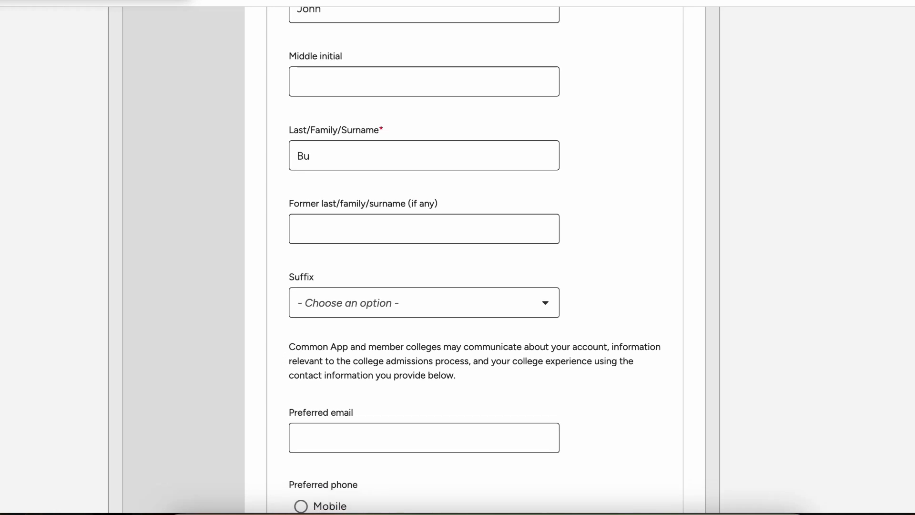
pyautogui.scroll(-4, 457, 258)
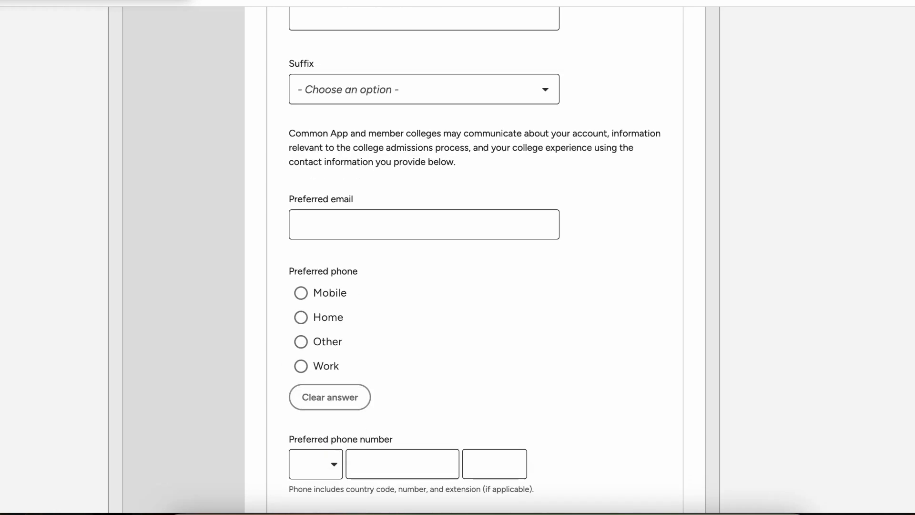
pyautogui.scroll(-3, 458, 258)
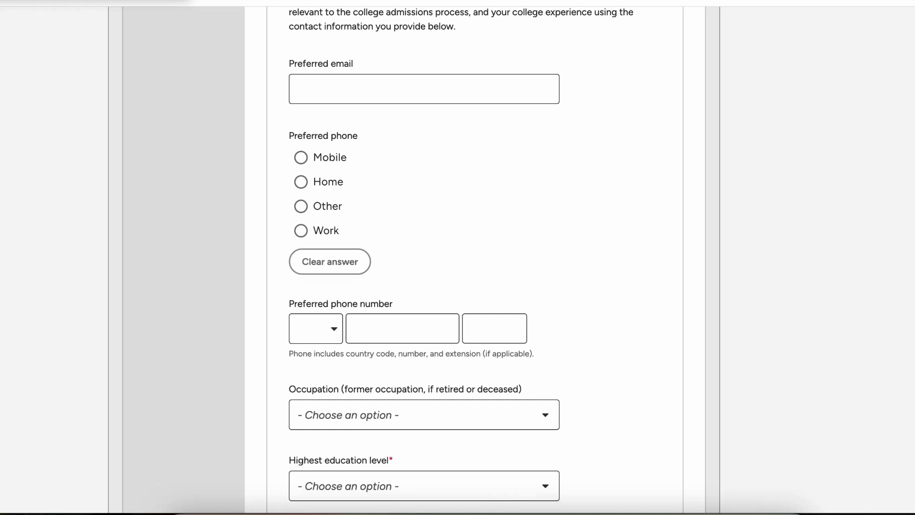
pyautogui.scroll(-3, 458, 258)
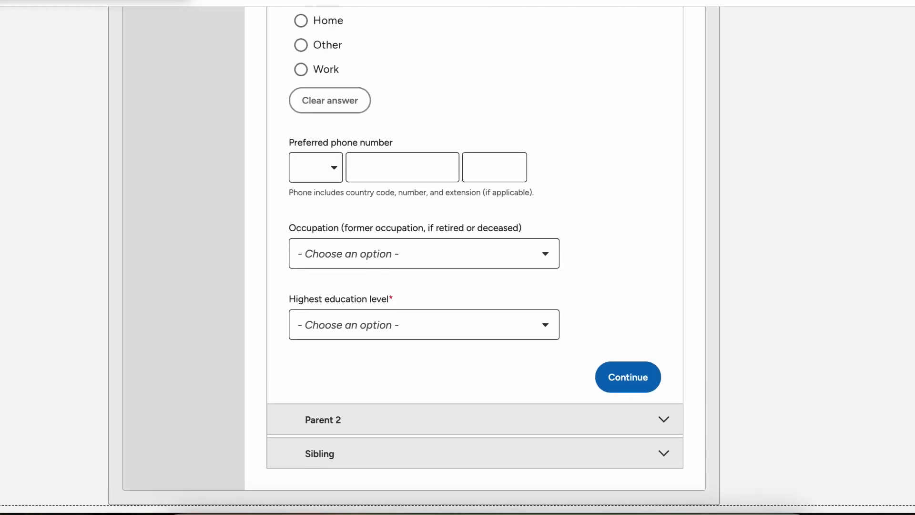
pyautogui.scroll(2, 458, 257)
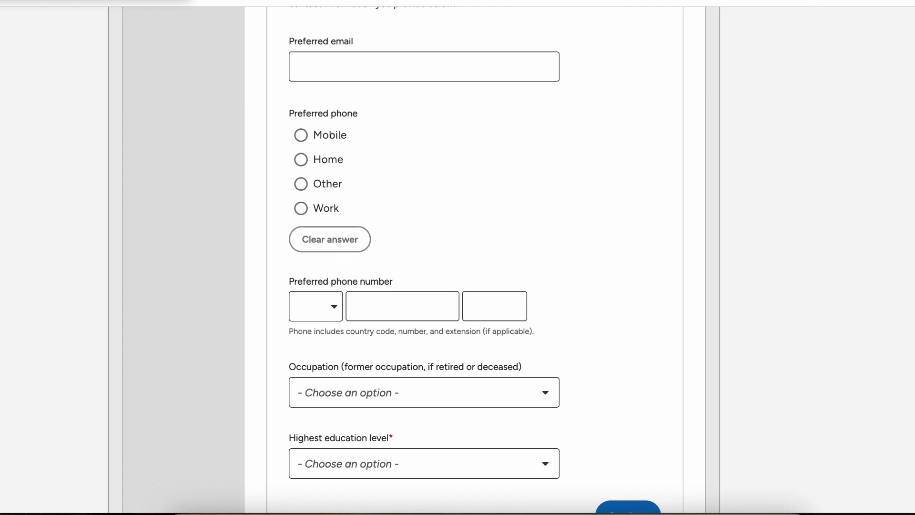
pyautogui.scroll(-1, 458, 258)
pyautogui.scroll(1, 458, 257)
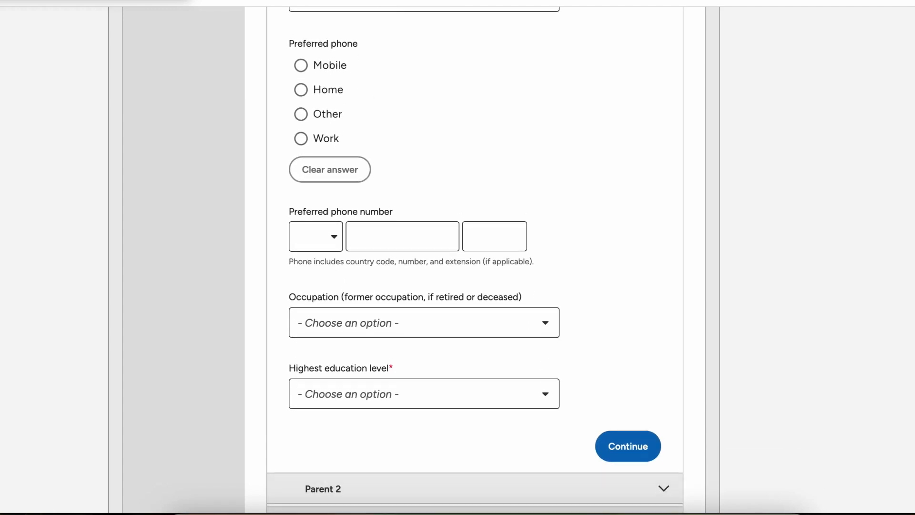
pyautogui.scroll(-1, 457, 257)
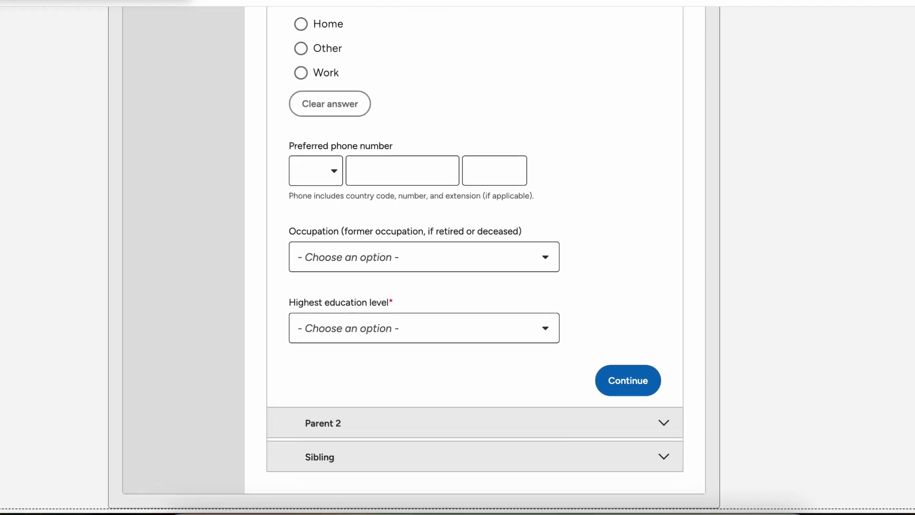
pyautogui.click(424, 328)
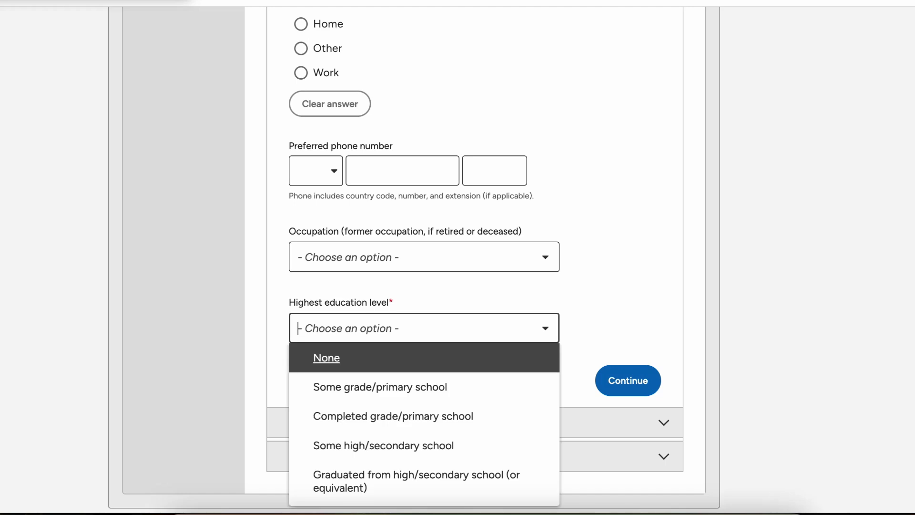
pyautogui.scroll(-2, 424, 327)
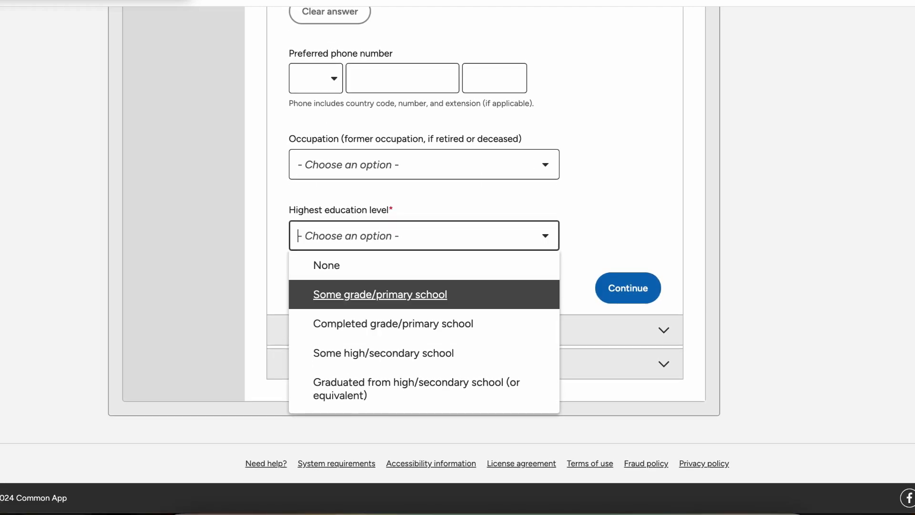
pyautogui.press('Return')
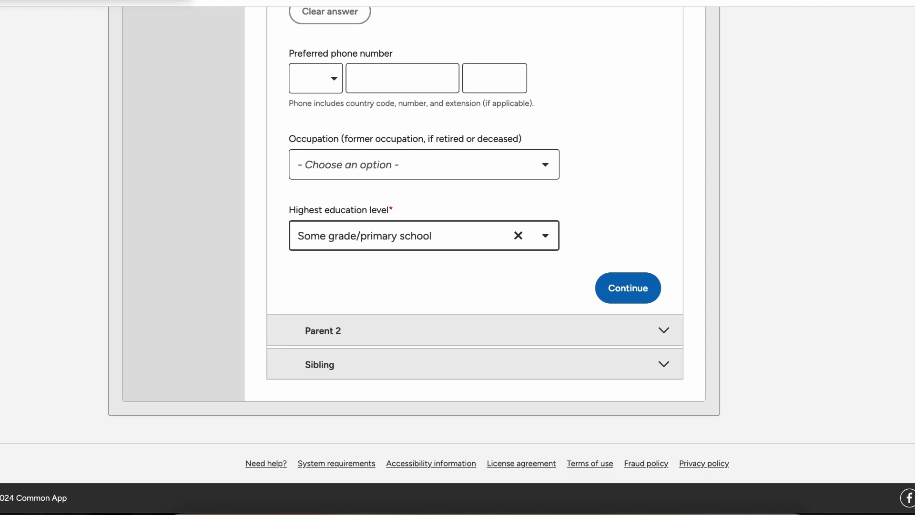
pyautogui.click(628, 288)
# Step: Mark Parent 2 as the living mother and enter her first name and surname
pyautogui.click(301, 109)
pyautogui.scroll(-2, 305, 143)
pyautogui.click(301, 183)
pyautogui.scroll(-3, 424, 257)
pyautogui.click(424, 231)
pyautogui.write('Mary')
pyautogui.click(424, 379)
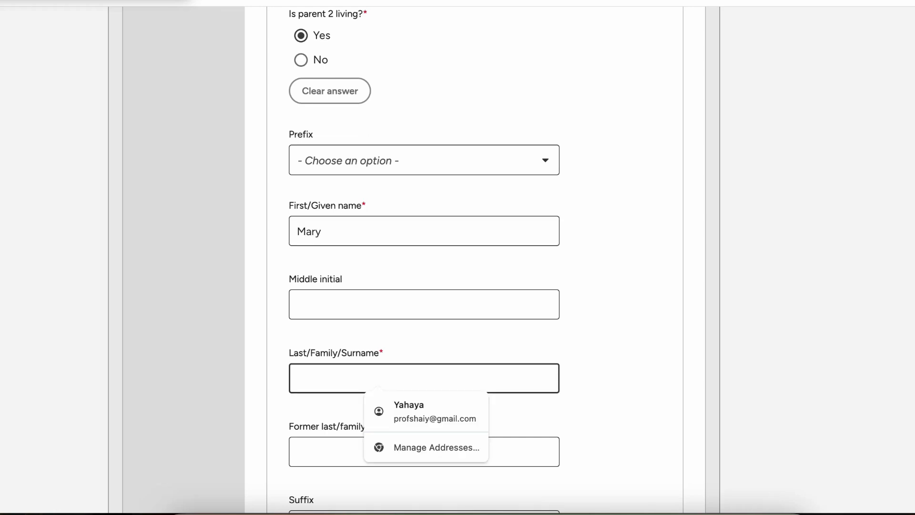
pyautogui.write('Bu')
# Step: Set Parent 2's highest education to Some grade/primary school and save Parent 2
pyautogui.scroll(-5, 424, 258)
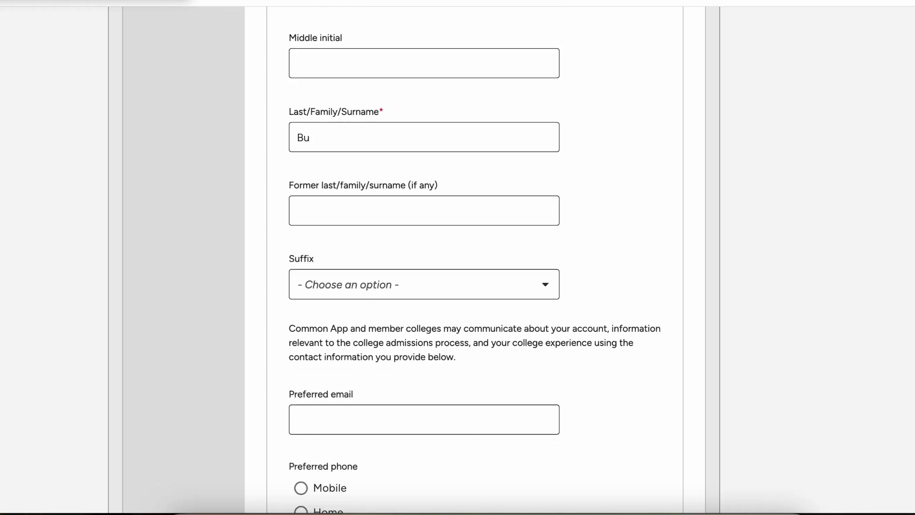
pyautogui.scroll(-10, 458, 257)
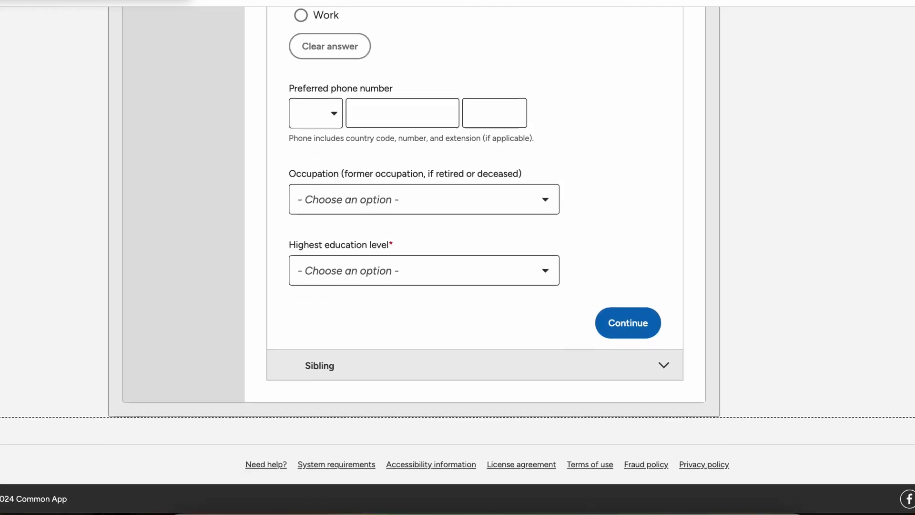
pyautogui.click(424, 270)
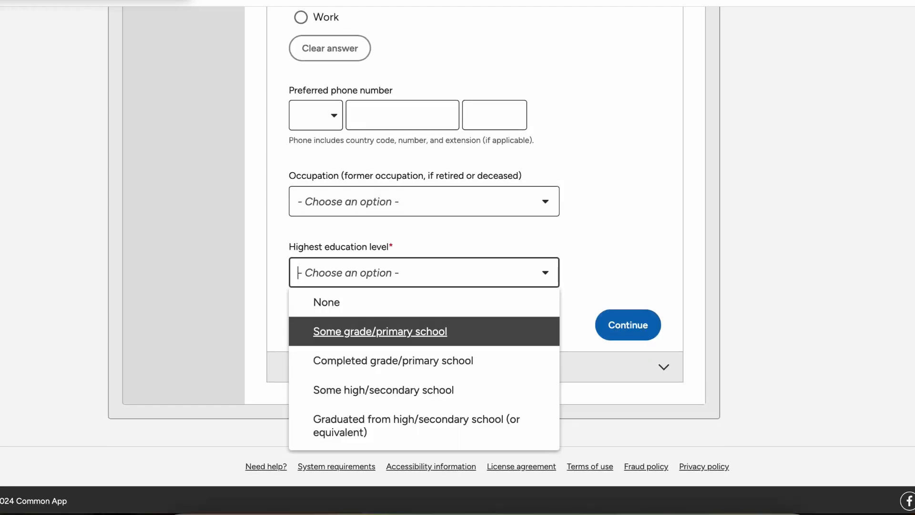
pyautogui.click(362, 338)
pyautogui.click(628, 325)
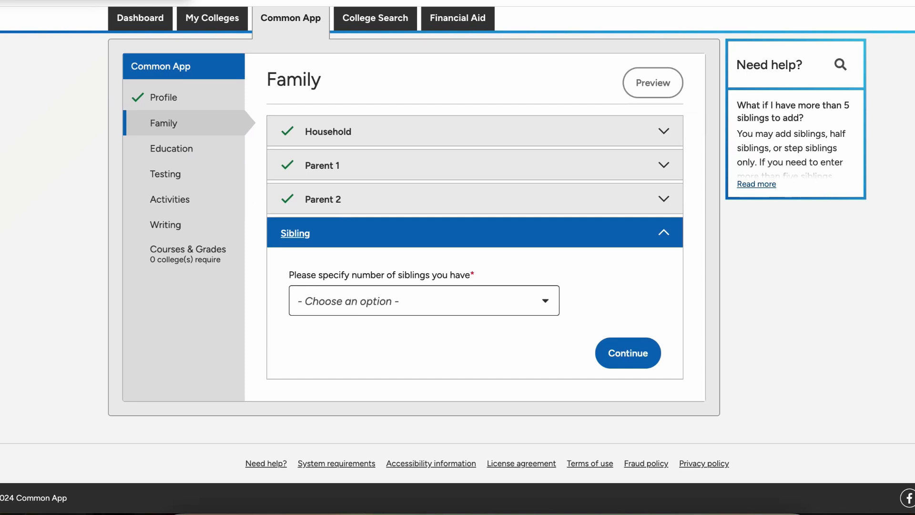
# Step: Report 0 siblings and finish the Family section
pyautogui.click(424, 301)
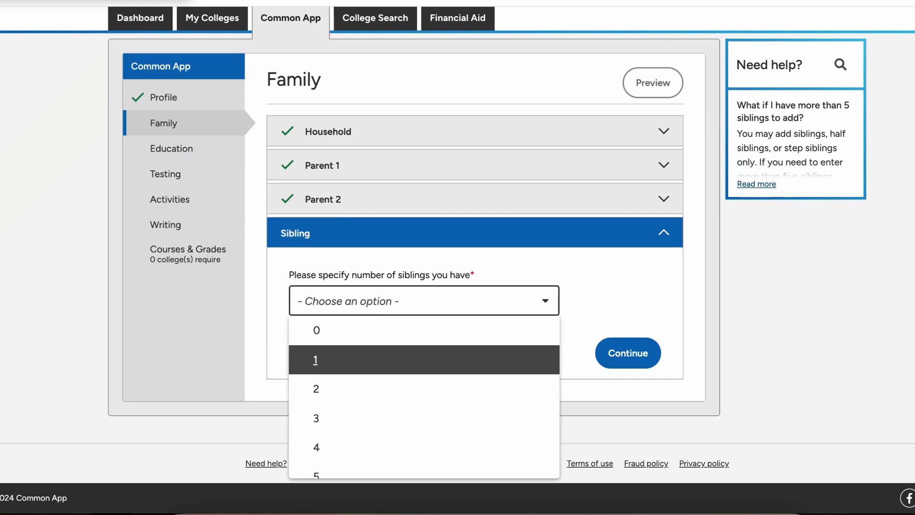
pyautogui.click(424, 330)
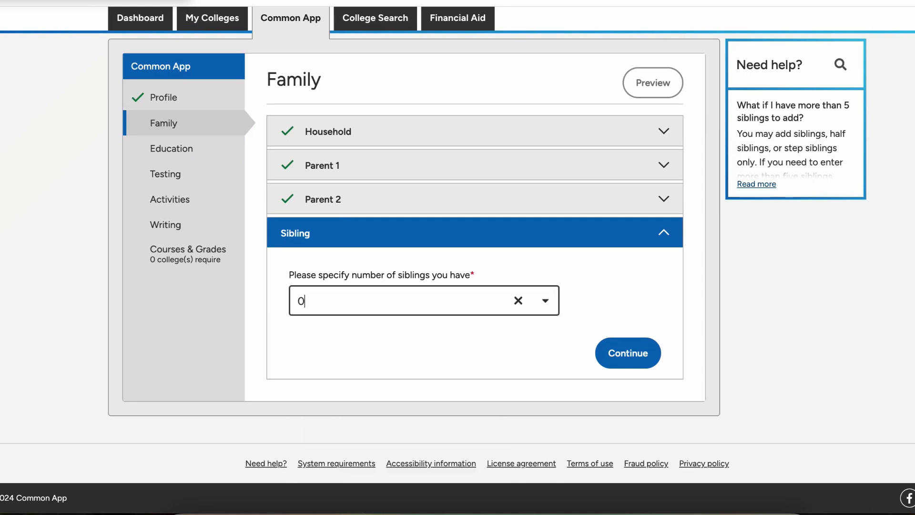
pyautogui.click(629, 352)
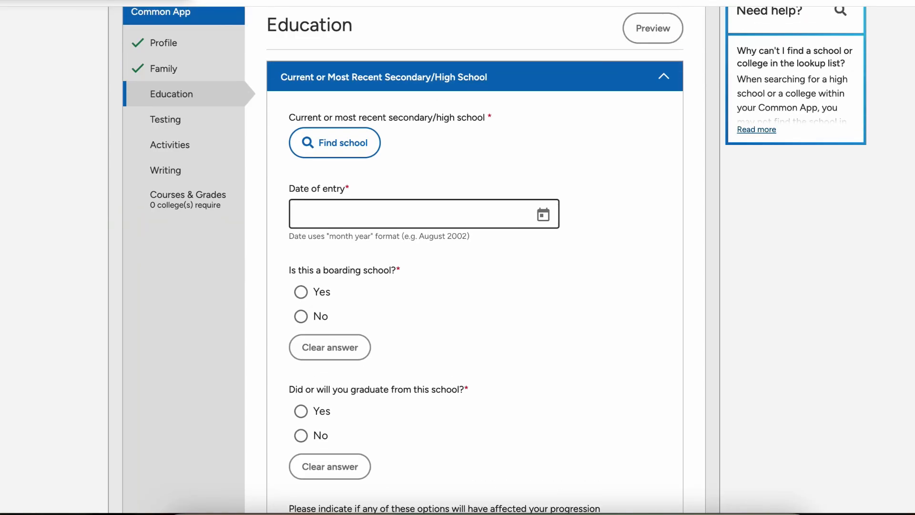
# Step: Search for the high school 'Mensah Sarbah' and choose to enter it manually as unlisted
pyautogui.scroll(-1, 475, 260)
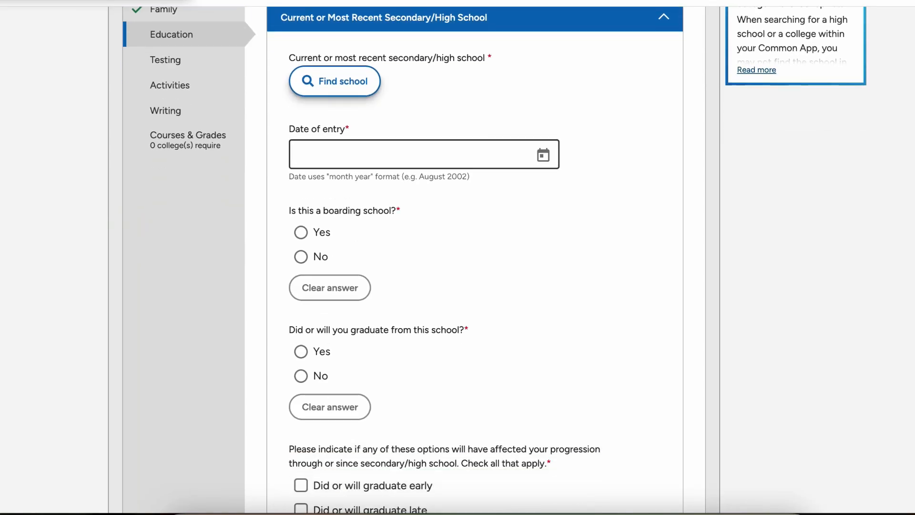
pyautogui.click(335, 81)
pyautogui.click(486, 197)
pyautogui.write('Mensah Sarbah')
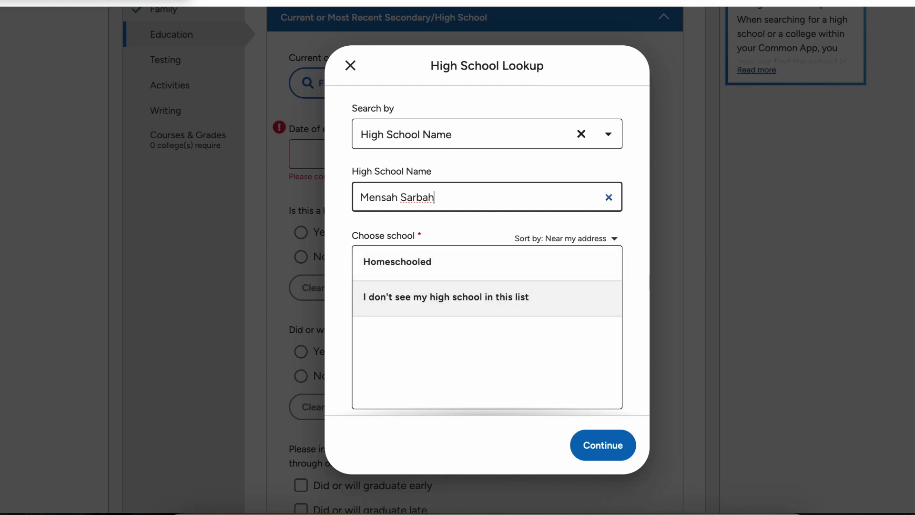
pyautogui.click(487, 298)
pyautogui.click(603, 445)
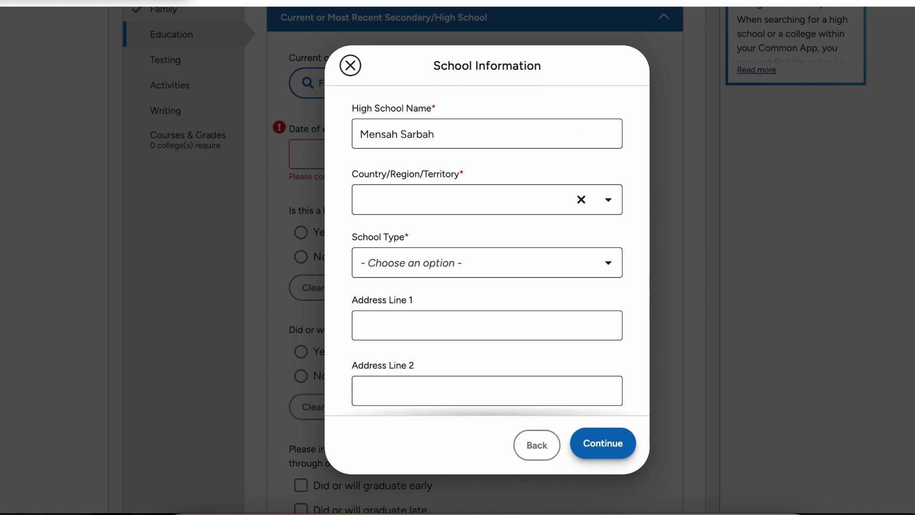
# Step: Set the school's country to Ghana
pyautogui.click(436, 199)
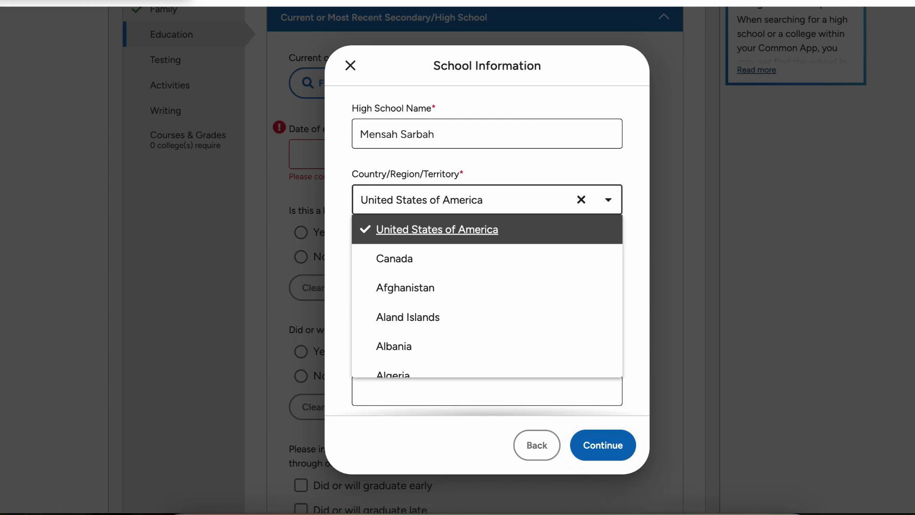
pyautogui.write('gha')
pyautogui.press('BackSpace')
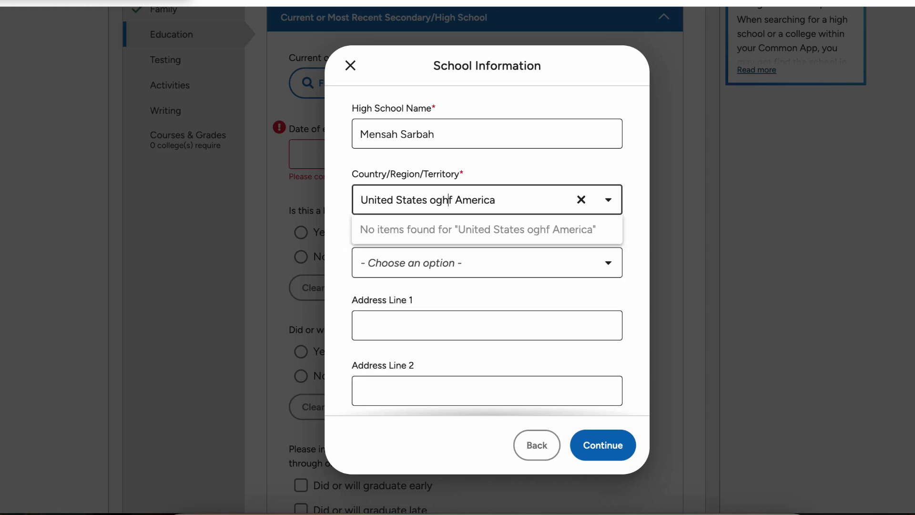
pyautogui.click(581, 199)
pyautogui.write('gha')
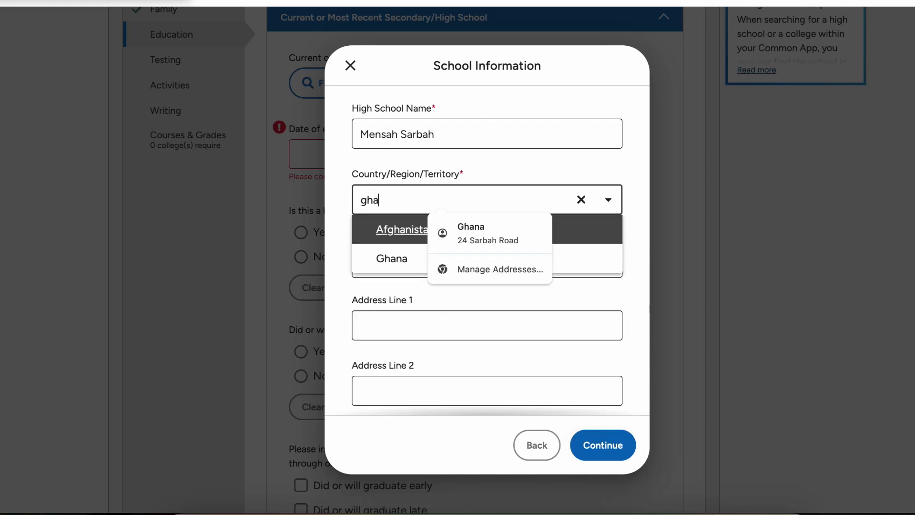
pyautogui.press('Down')
pyautogui.press('Return')
# Step: Choose Public as the school type, leave the address blank, and confirm the school information
pyautogui.click(582, 263)
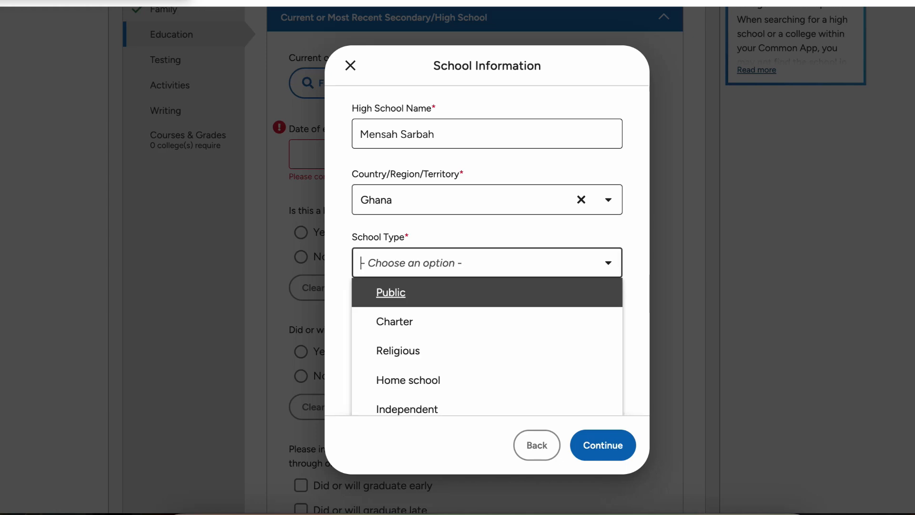
pyautogui.press('Down')
pyautogui.press('Down')
pyautogui.press('Up')
pyautogui.press('Up')
pyautogui.press('Return')
pyautogui.press('Tab')
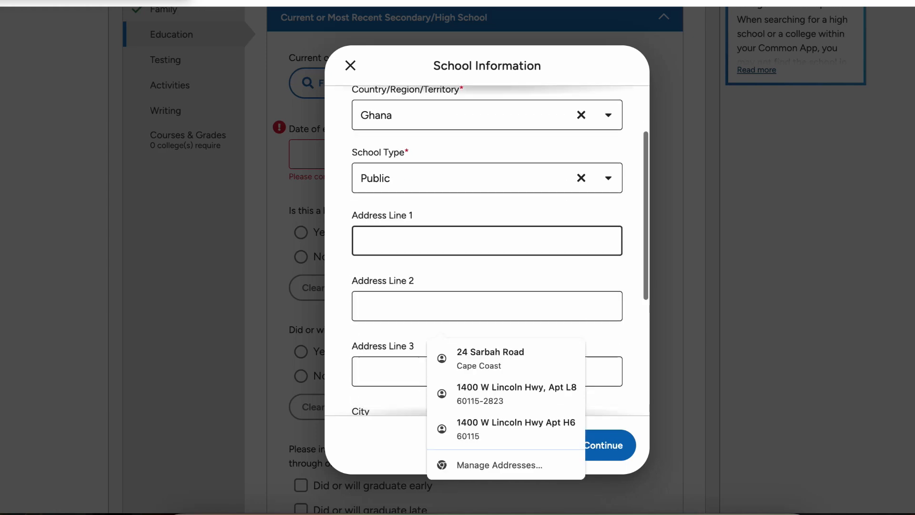
pyautogui.scroll(-2, 486, 239)
pyautogui.scroll(-1, 487, 238)
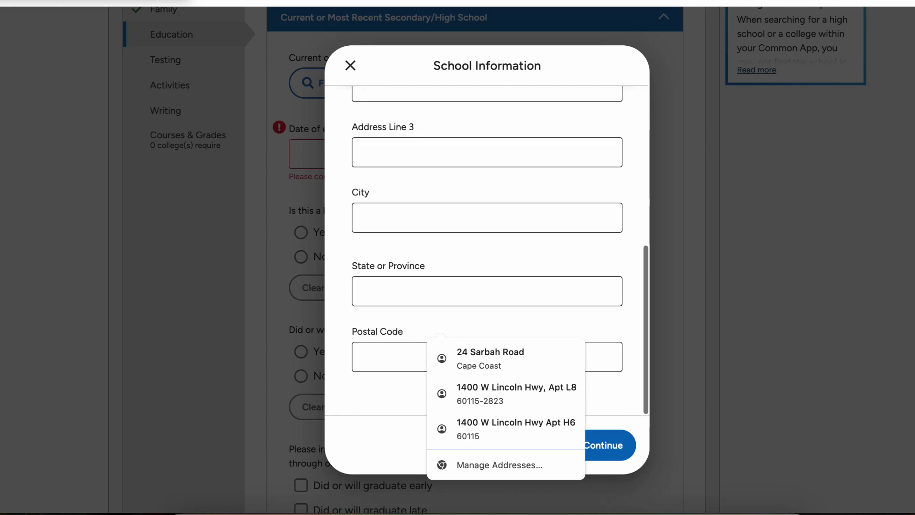
pyautogui.click(391, 405)
pyautogui.click(604, 445)
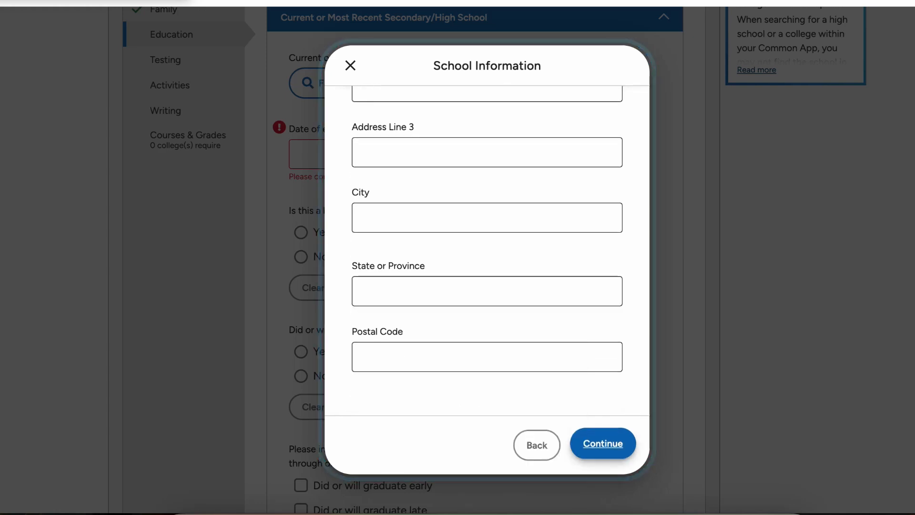
# Step: Set the high school date of entry to August 2006
pyautogui.press('Tab')
pyautogui.press('Tab')
pyautogui.press('Return')
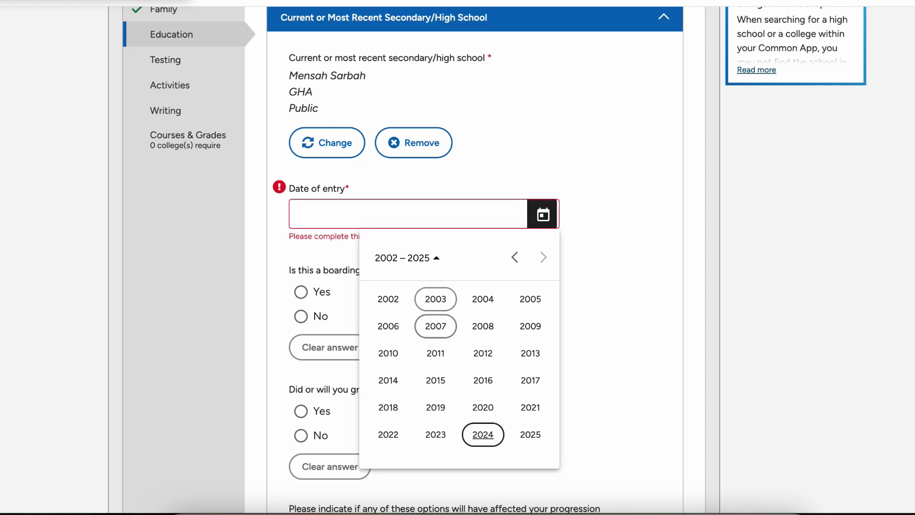
pyautogui.press('Right')
pyautogui.press('Down')
pyautogui.press('Down')
pyautogui.press('Down')
pyautogui.press('Up')
pyautogui.press('Up')
pyautogui.press('Down')
pyautogui.press('Up')
pyautogui.press('Left')
pyautogui.press('Left')
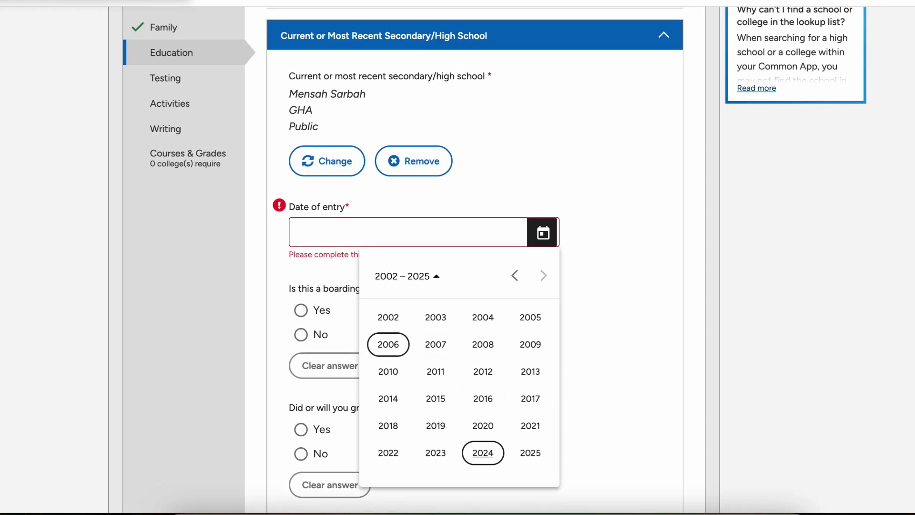
pyautogui.press('Return')
pyautogui.hotkey('shift', 'Tab')
pyautogui.press('Tab')
pyautogui.hotkey('shift', 'Tab')
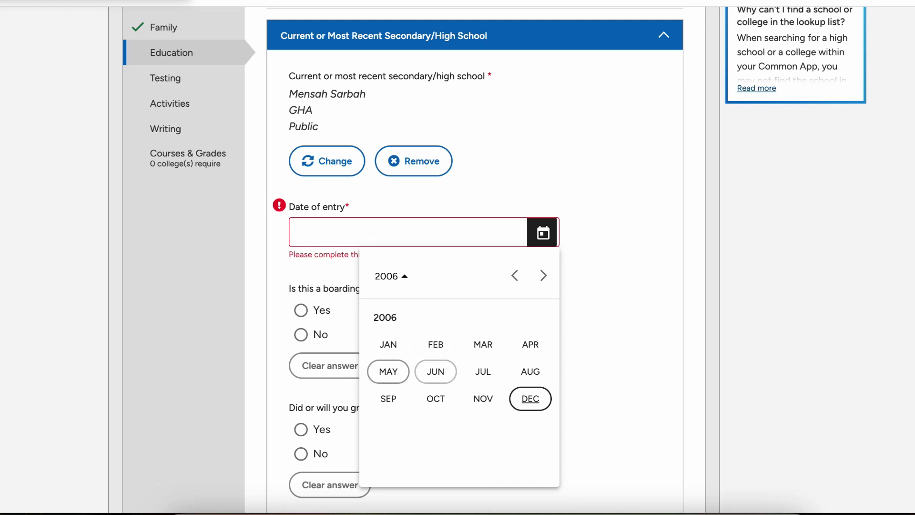
pyautogui.press('Right')
pyautogui.press('Right')
pyautogui.press('Return')
pyautogui.press('Return')
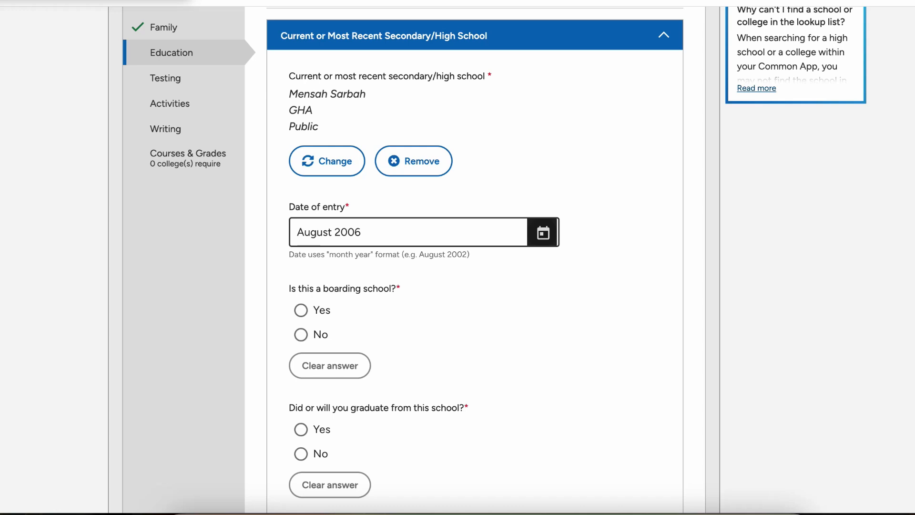
# Step: Answer No to boarding, Yes to graduating in May 2009, and mark No change in progression
pyautogui.click(301, 335)
pyautogui.scroll(-3, 302, 335)
pyautogui.scroll(1, 301, 335)
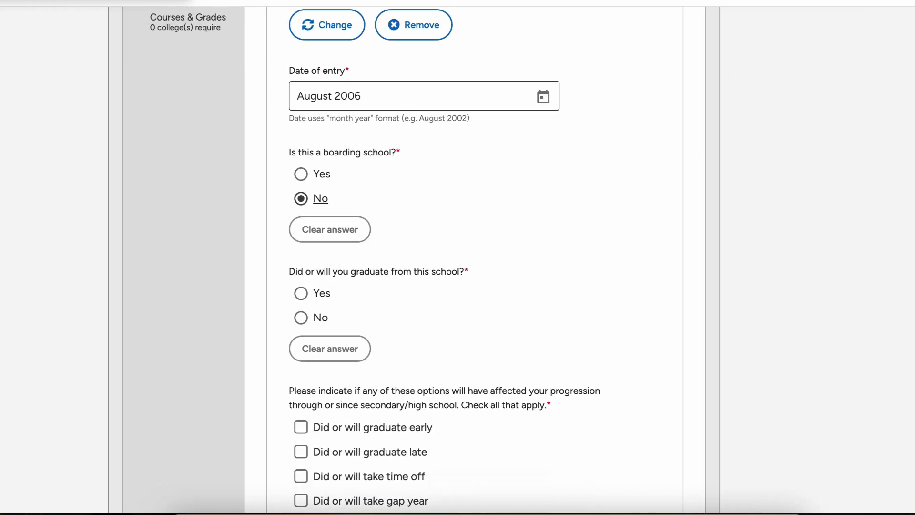
pyautogui.click(301, 293)
pyautogui.scroll(-2, 300, 293)
pyautogui.scroll(-1, 474, 260)
pyautogui.click(543, 253)
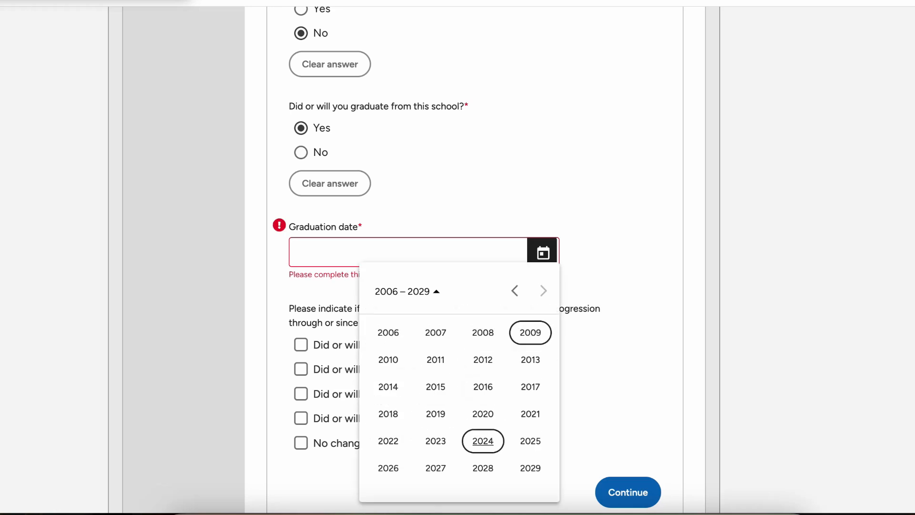
pyautogui.click(530, 332)
pyautogui.click(388, 386)
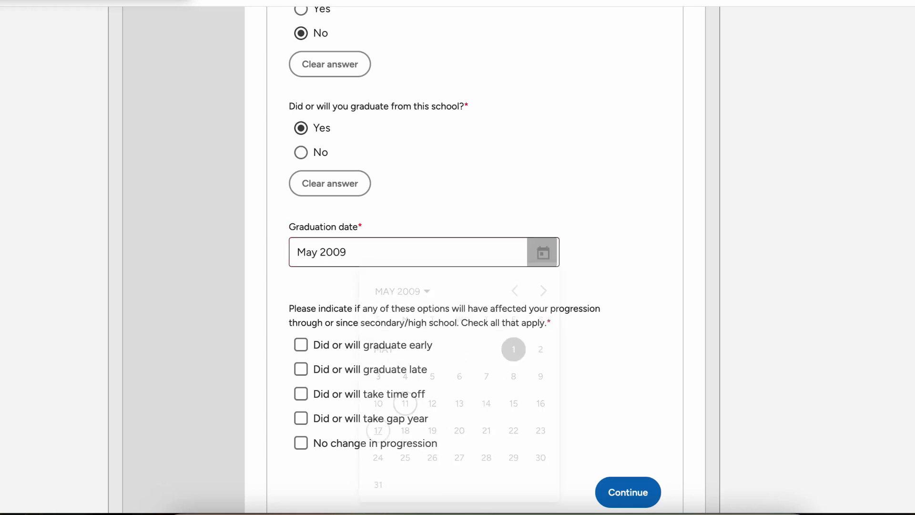
pyautogui.scroll(-3, 474, 258)
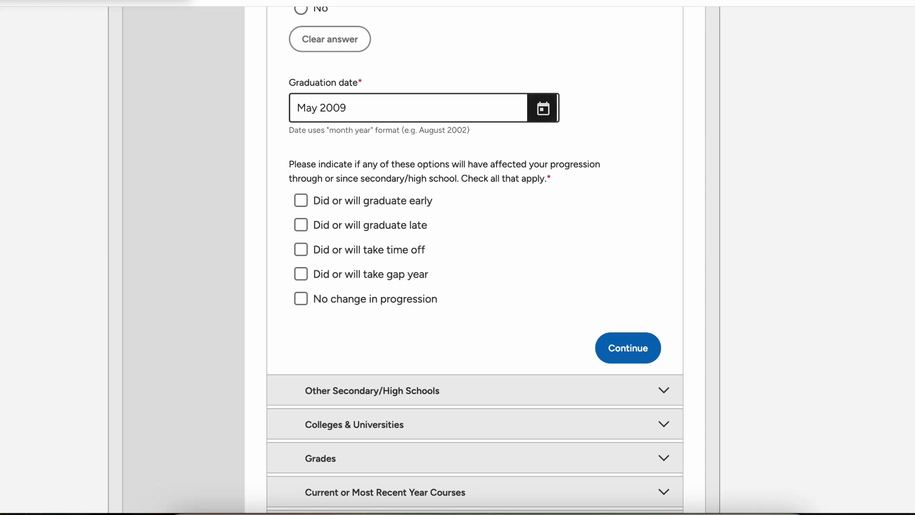
pyautogui.click(301, 299)
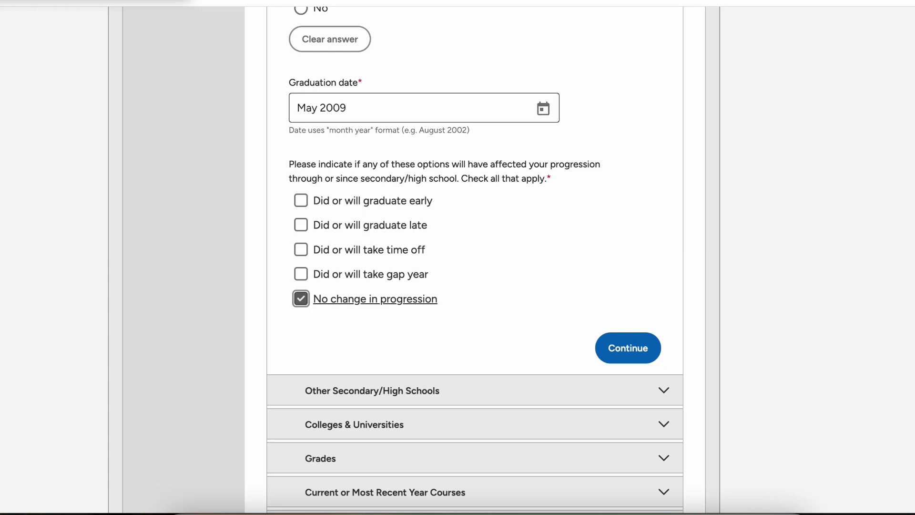
pyautogui.scroll(-3, 305, 298)
# Step: Save the high school and report zero other high schools and zero colleges
pyautogui.click(627, 207)
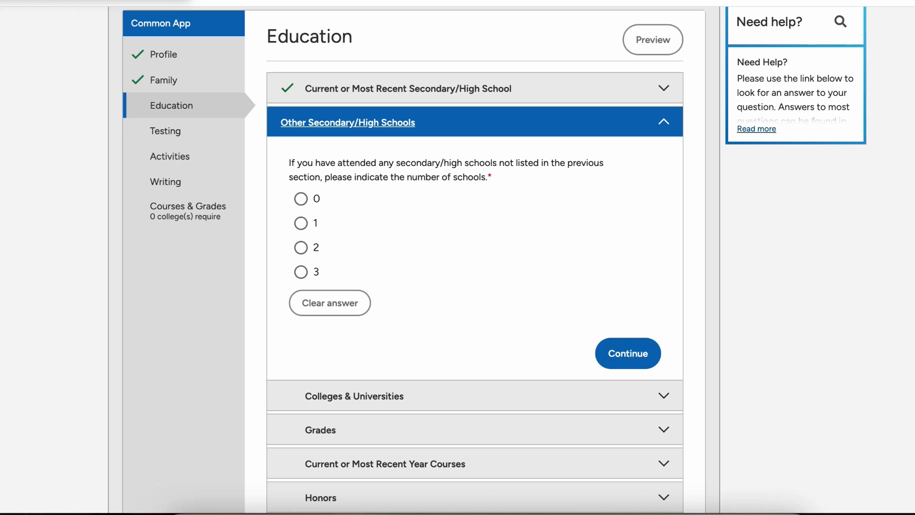
pyautogui.click(301, 199)
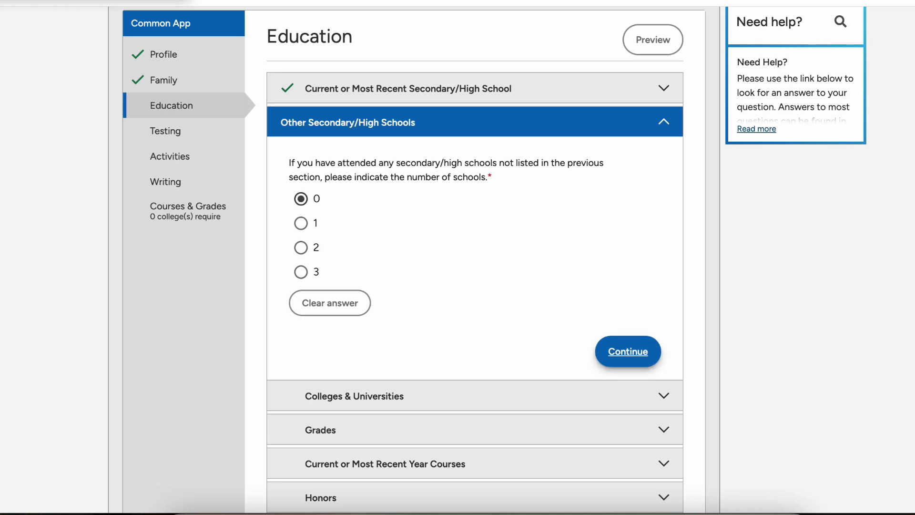
pyautogui.click(628, 351)
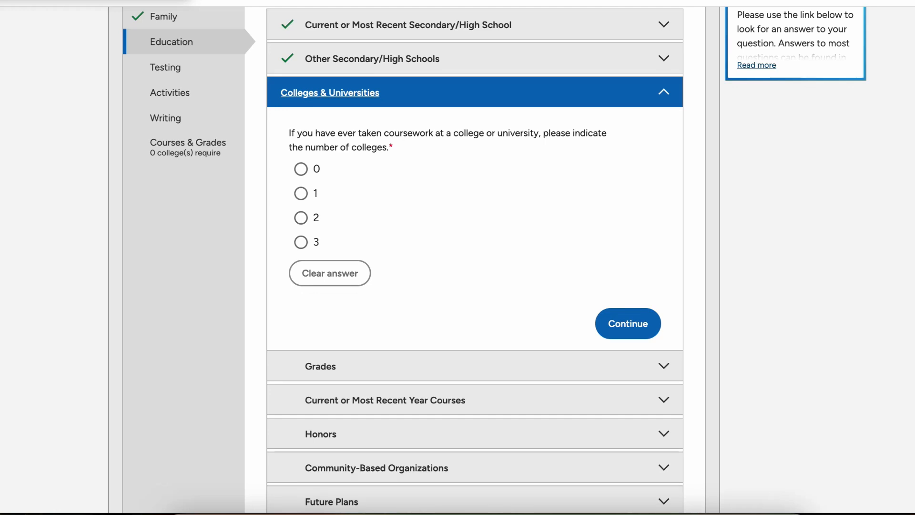
pyautogui.click(301, 169)
pyautogui.click(628, 323)
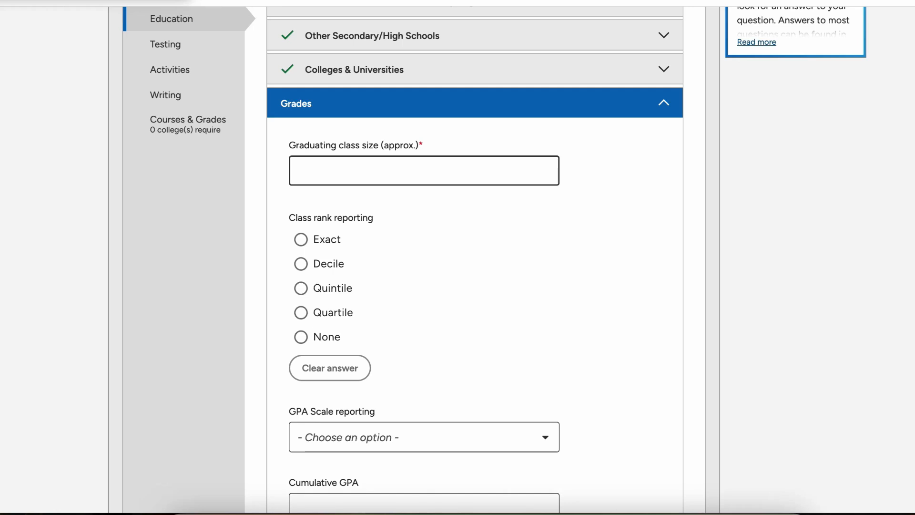
# Step: Enter graduating class size 30 and an exact, unweighted class rank of 1
pyautogui.write('30')
pyautogui.press('Tab')
pyautogui.scroll(-1, 494, 259)
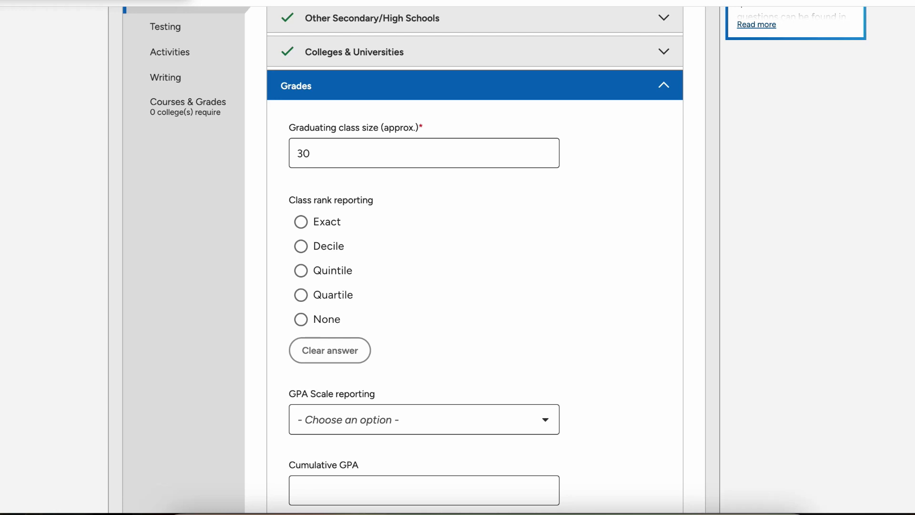
pyautogui.click(301, 221)
pyautogui.scroll(-2, 424, 260)
pyautogui.click(425, 310)
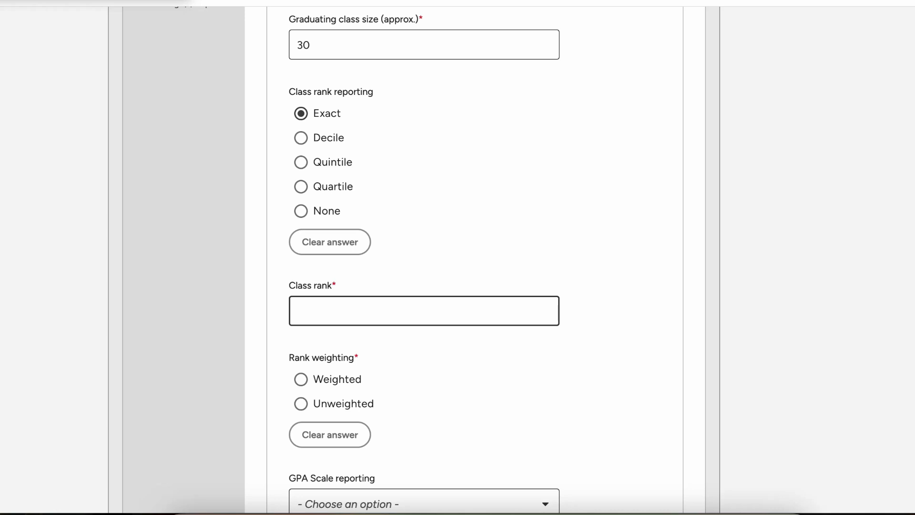
pyautogui.write('1')
pyautogui.scroll(-3, 424, 260)
pyautogui.scroll(1, 424, 259)
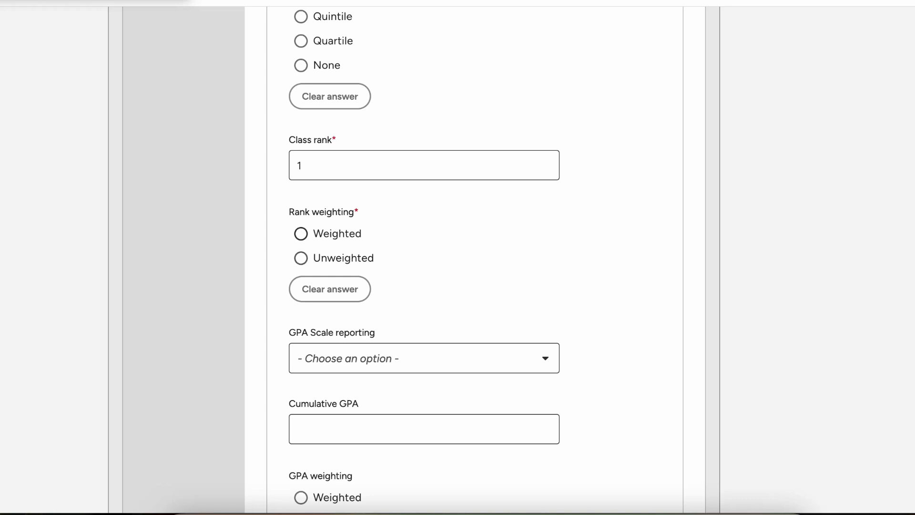
pyautogui.click(300, 258)
# Step: Enter a cumulative GPA of 3.8 on a GPA scale of 4
pyautogui.scroll(-3, 300, 258)
pyautogui.click(424, 245)
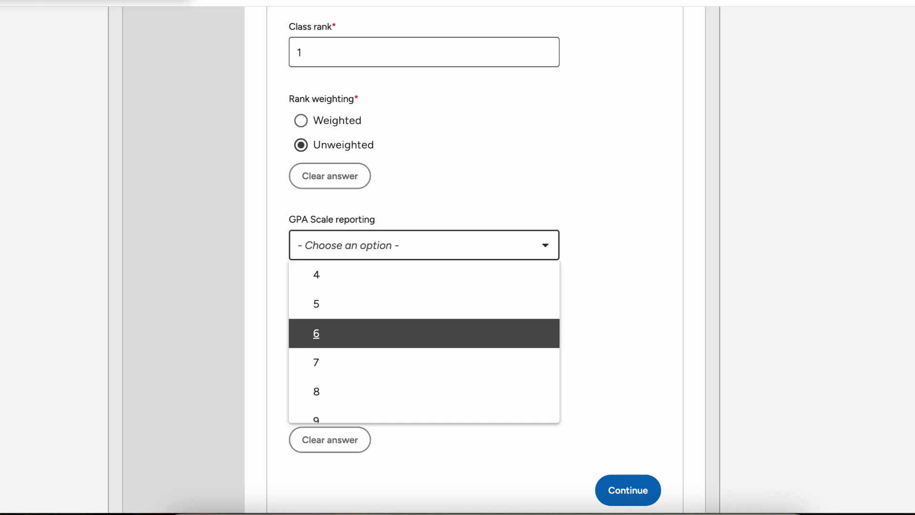
pyautogui.scroll(-8, 424, 341)
pyautogui.press('Down')
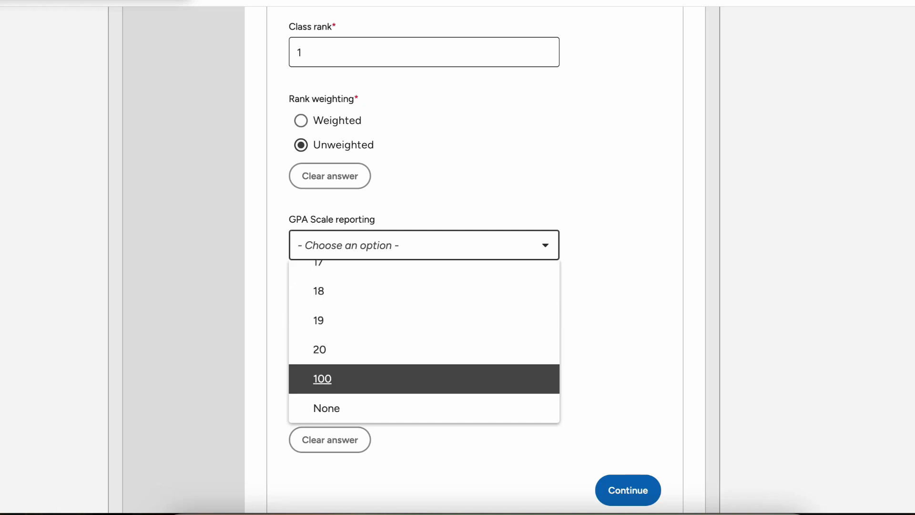
pyautogui.scroll(13, 424, 341)
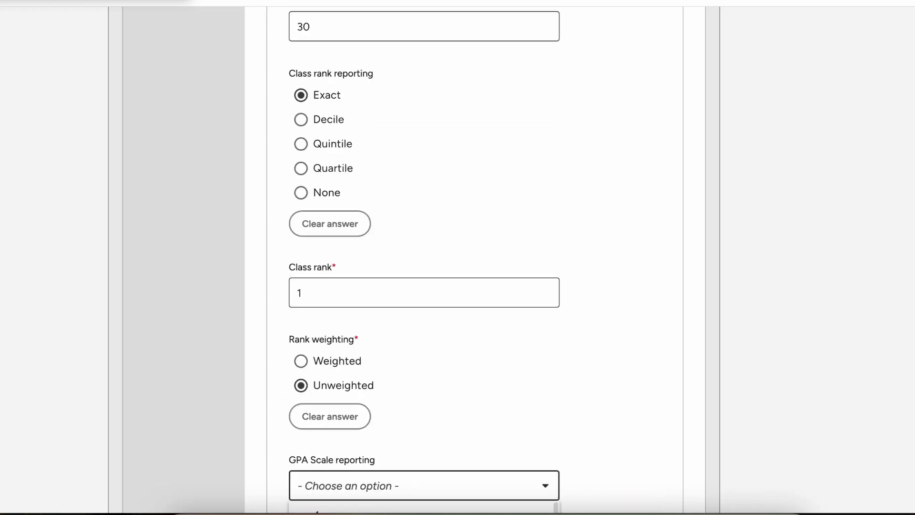
pyautogui.scroll(-3, 424, 348)
pyautogui.click(424, 374)
pyautogui.scroll(-2, 424, 348)
pyautogui.click(424, 323)
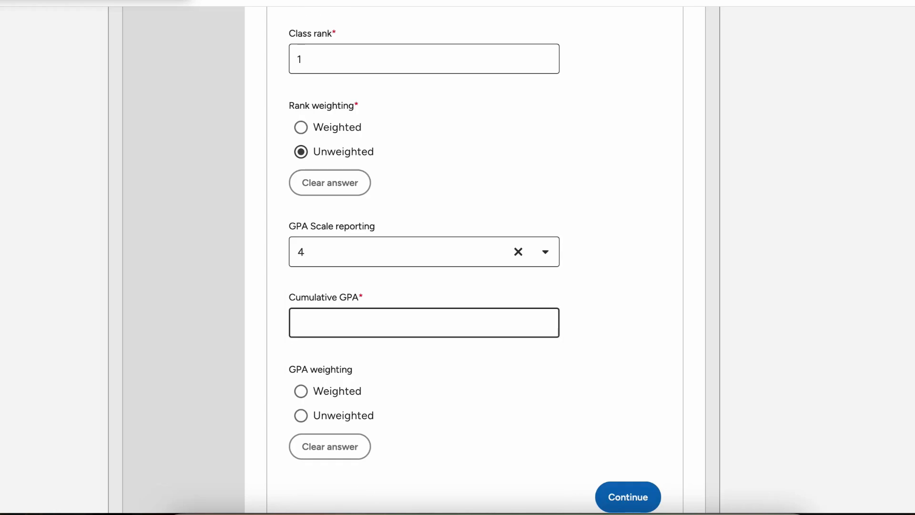
pyautogui.write('3.8')
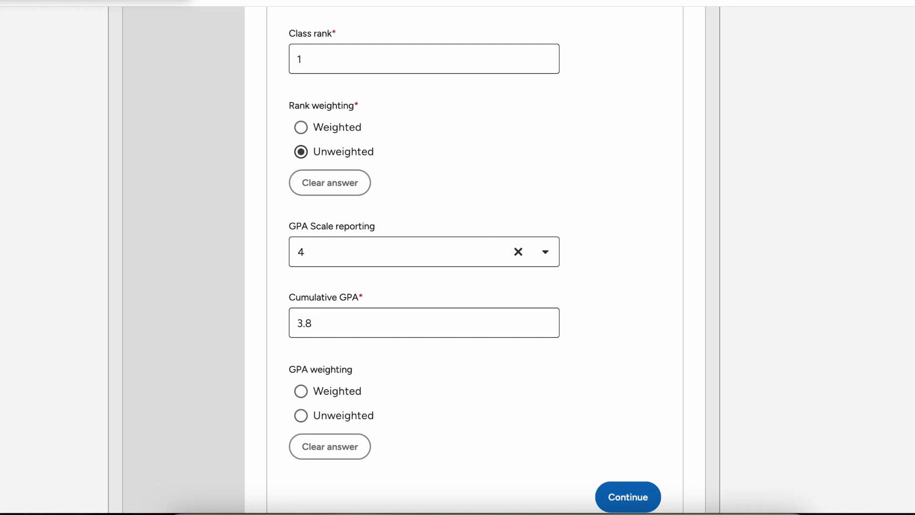
# Step: Switch the GPA scale to 100, change the cumulative GPA to 95, and save Grades
pyautogui.click(424, 251)
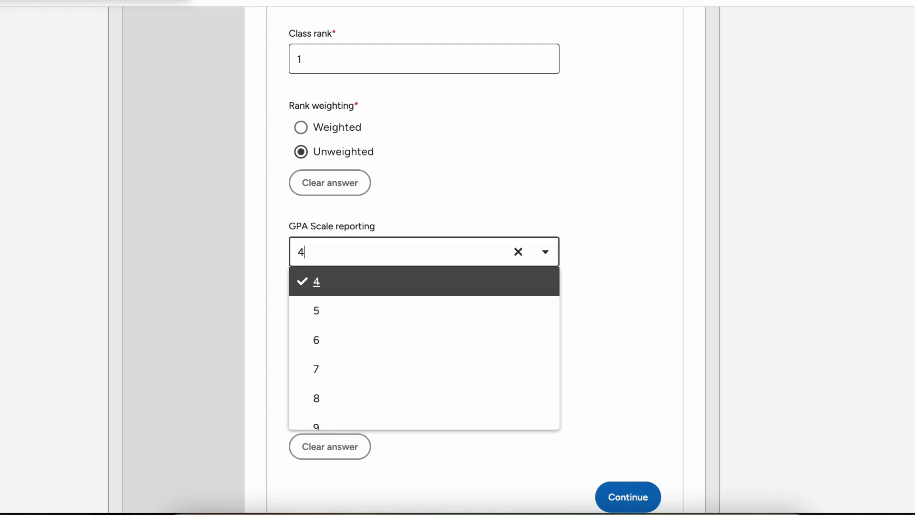
pyautogui.press('Down')
pyautogui.press('Down')
pyautogui.press('Down')
pyautogui.press('Down')
pyautogui.press('Down')
pyautogui.press('Down')
pyautogui.press('Down')
pyautogui.press('Down')
pyautogui.press('Down')
pyautogui.press('Down')
pyautogui.press('Down')
pyautogui.press('Down')
pyautogui.press('Down')
pyautogui.press('Down')
pyautogui.press('Down')
pyautogui.press('Down')
pyautogui.press('Down')
pyautogui.press('Return')
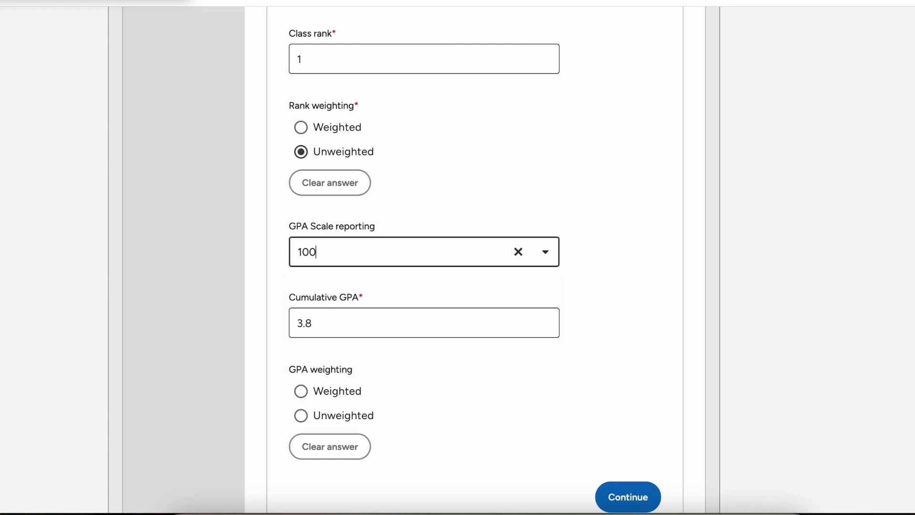
pyautogui.press('Tab')
pyautogui.write('95')
pyautogui.press('Tab')
pyautogui.scroll(-2, 474, 258)
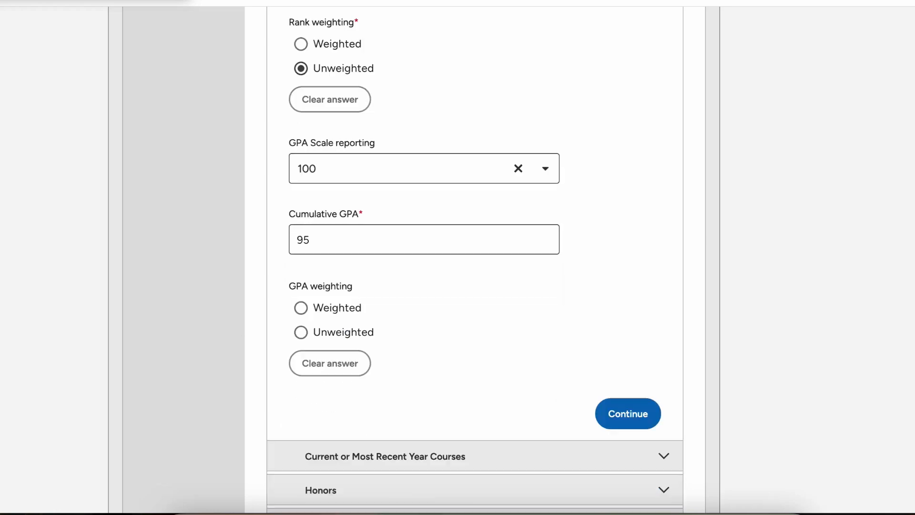
pyautogui.scroll(-1, 474, 257)
pyautogui.scroll(-2, 475, 257)
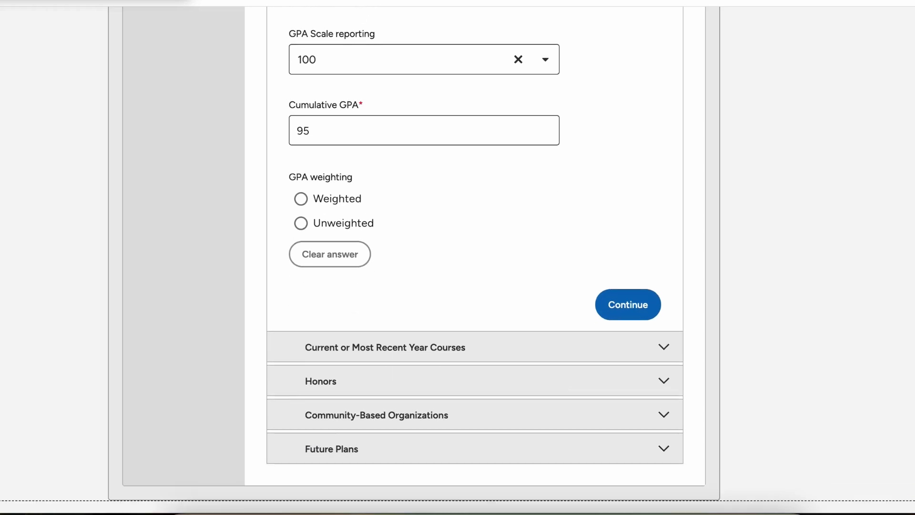
pyautogui.click(625, 307)
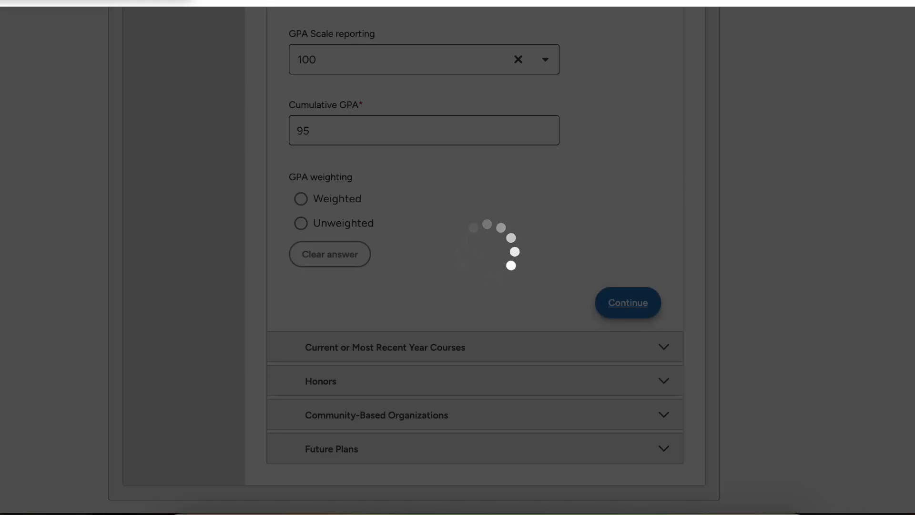
# Step: Choose 10 as the number of current-year courses to report
pyautogui.scroll(-6, 474, 258)
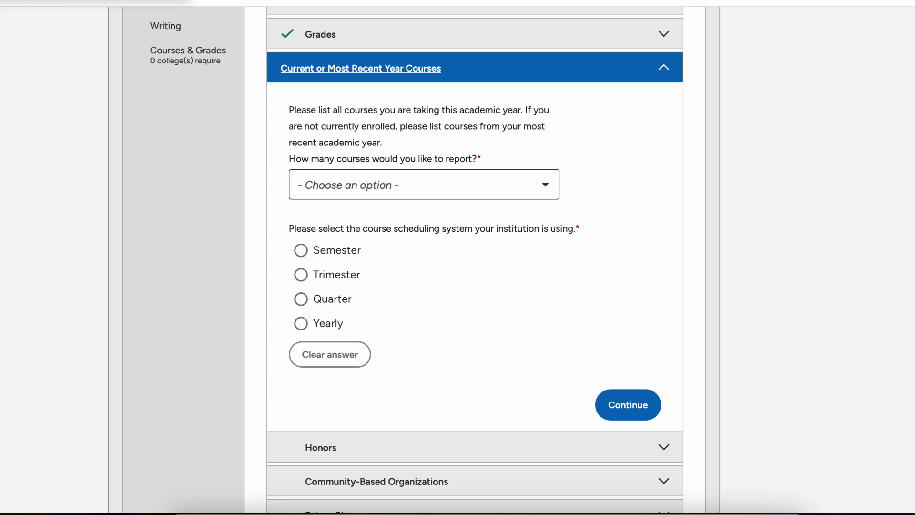
pyautogui.click(424, 184)
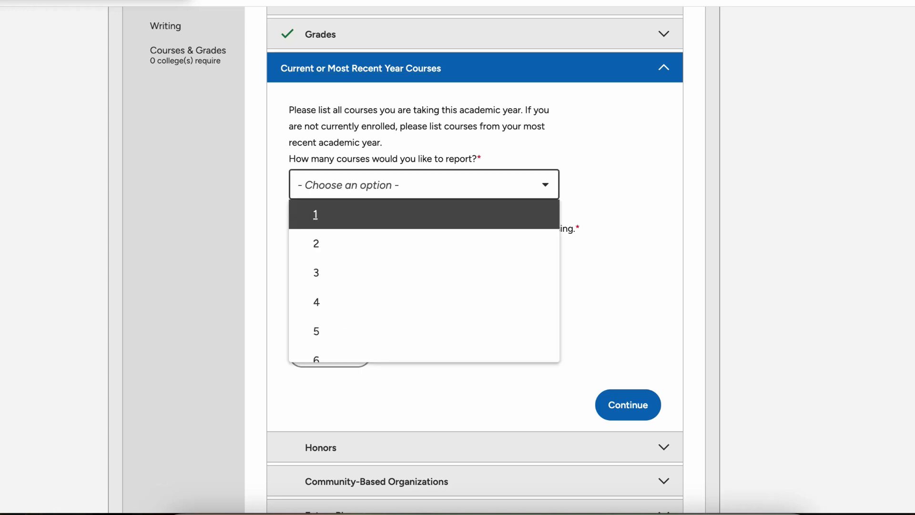
pyautogui.scroll(-5, 424, 282)
pyautogui.scroll(1, 424, 230)
pyautogui.click(425, 227)
pyautogui.scroll(-1, 424, 226)
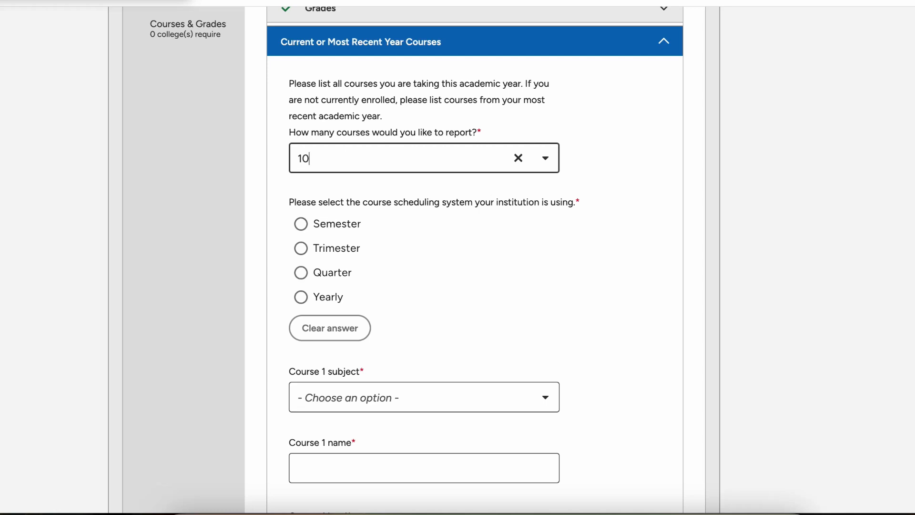
# Step: Choose the Semester scheduling system and set Course 1's subject to English
pyautogui.click(301, 224)
pyautogui.scroll(-4, 300, 224)
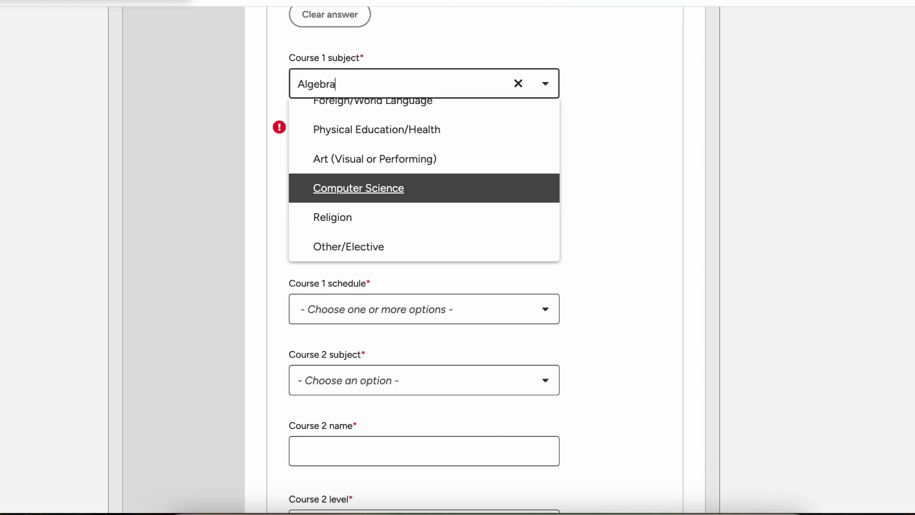
pyautogui.scroll(5, 424, 180)
pyautogui.scroll(-6, 425, 180)
pyautogui.scroll(3, 425, 179)
pyautogui.click(424, 179)
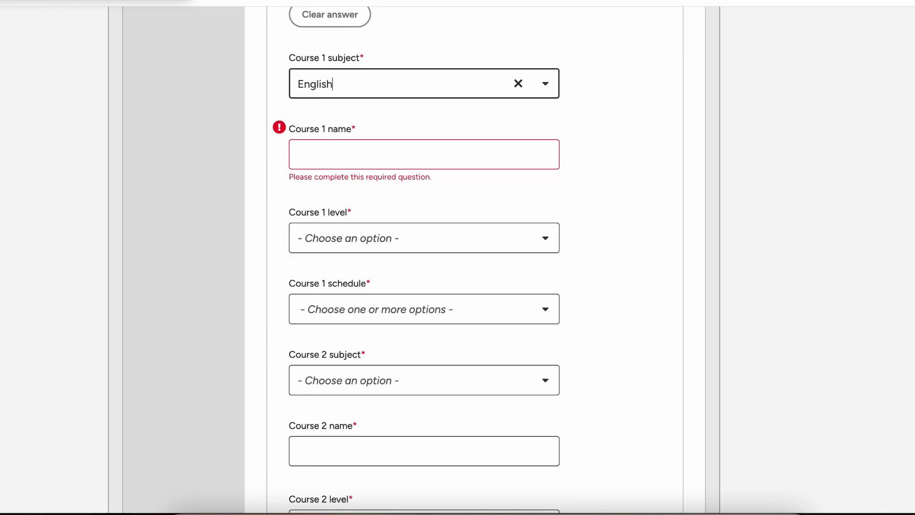
pyautogui.click(368, 153)
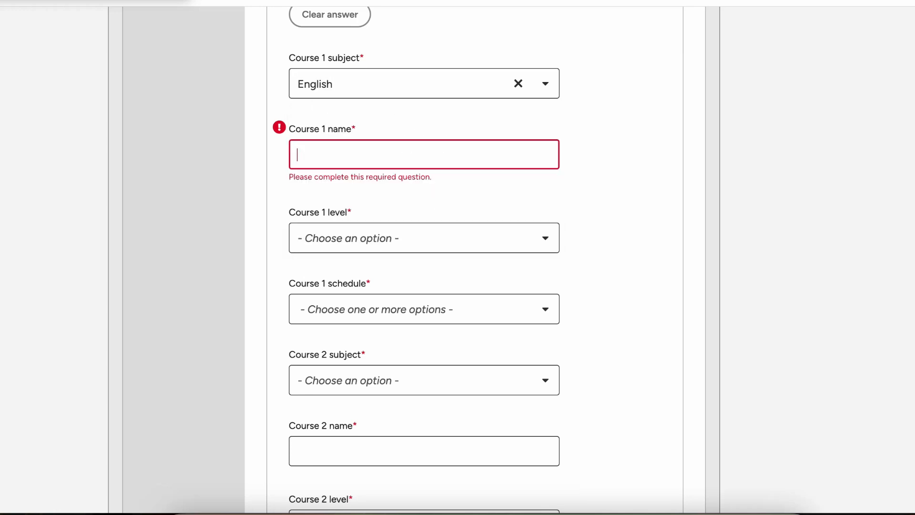
pyautogui.scroll(1, 368, 153)
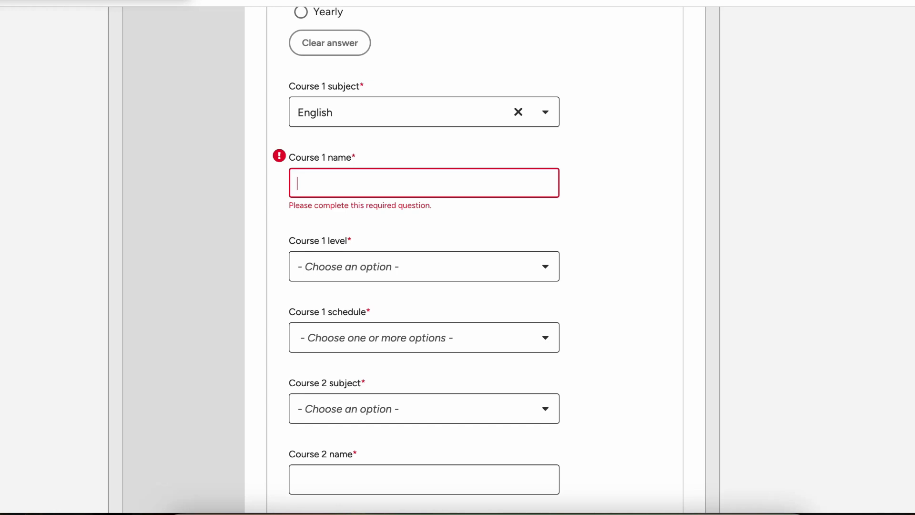
pyautogui.scroll(-15, 424, 257)
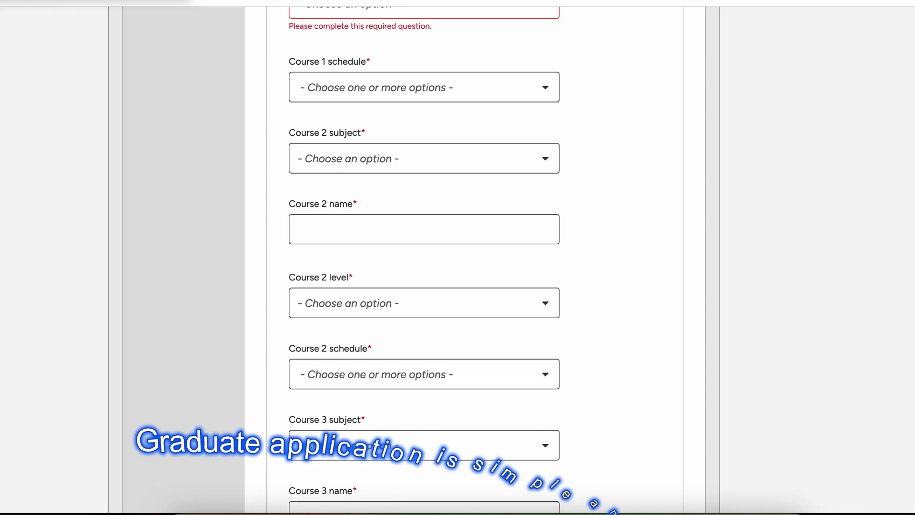
pyautogui.scroll(-20, 424, 259)
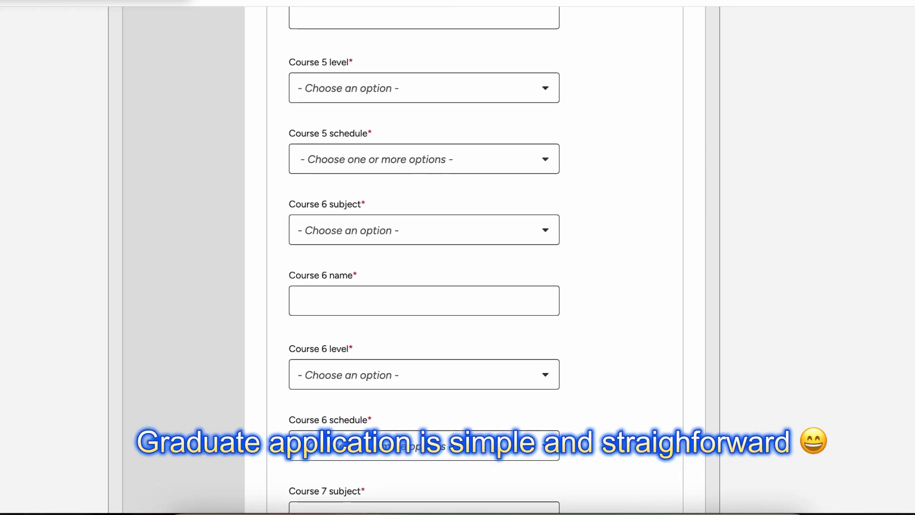
pyautogui.scroll(20, 424, 260)
pyautogui.scroll(3, 424, 260)
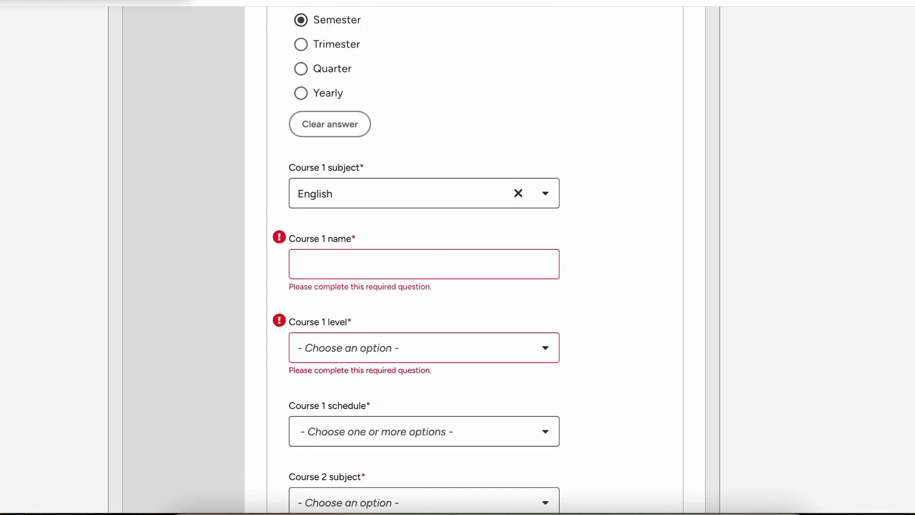
# Step: Name Course 1 'Composition' and set its level to N/A
pyautogui.click(424, 264)
pyautogui.write('Composition')
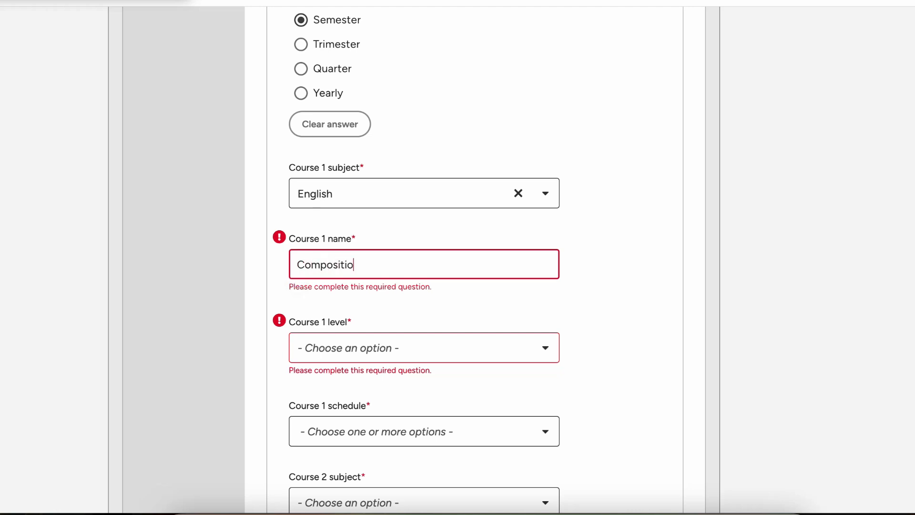
pyautogui.press('Tab')
pyautogui.press('Down')
pyautogui.press('Down')
pyautogui.press('Down')
pyautogui.press('Down')
pyautogui.press('Down')
pyautogui.press('Down')
pyautogui.press('Down')
pyautogui.press('Down')
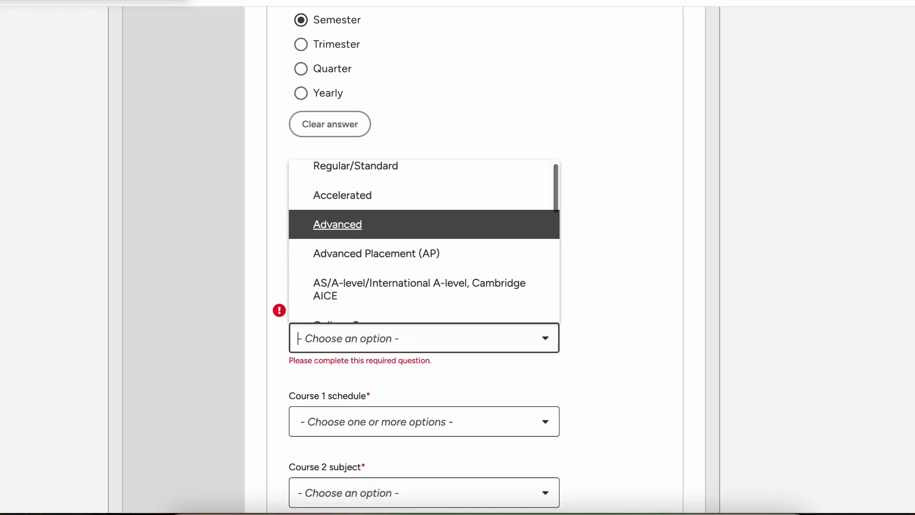
pyautogui.press('Down')
pyautogui.press('Down')
pyautogui.press('Down')
pyautogui.press('Down')
pyautogui.press('Down')
pyautogui.press('Down')
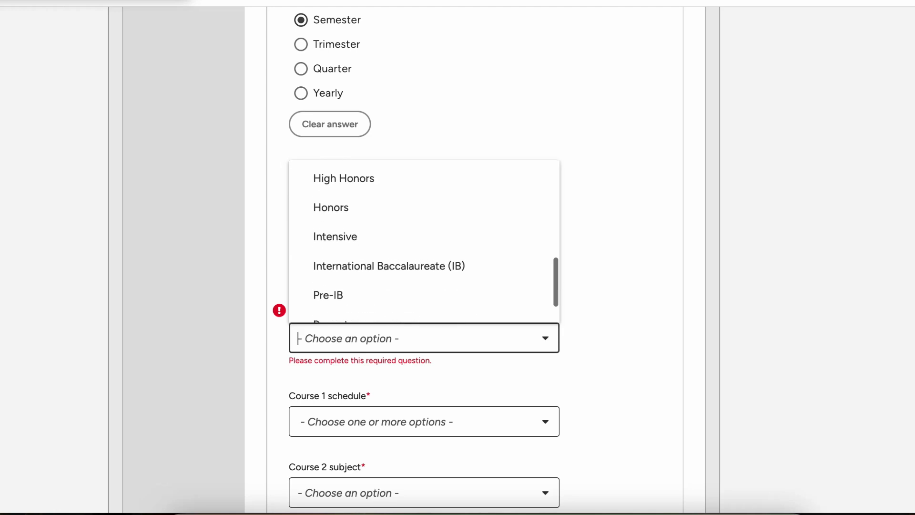
pyautogui.press('Up')
pyautogui.press('Up')
pyautogui.press('Up')
pyautogui.press('Up')
pyautogui.press('Up')
pyautogui.press('Up')
pyautogui.press('Up')
pyautogui.press('Up')
pyautogui.press('Up')
pyautogui.press('Up')
pyautogui.press('Up')
pyautogui.press('Up')
pyautogui.press('Up')
pyautogui.press('Up')
pyautogui.press('Up')
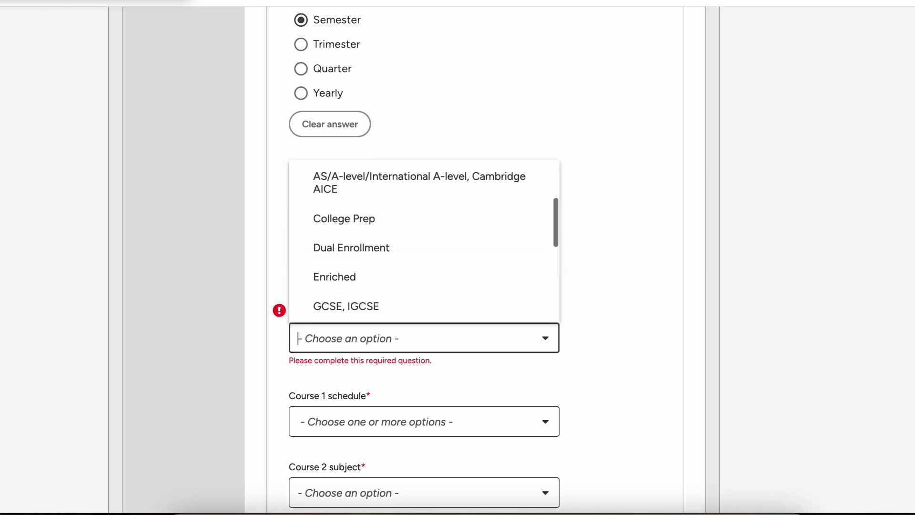
pyautogui.scroll(-8, 423, 250)
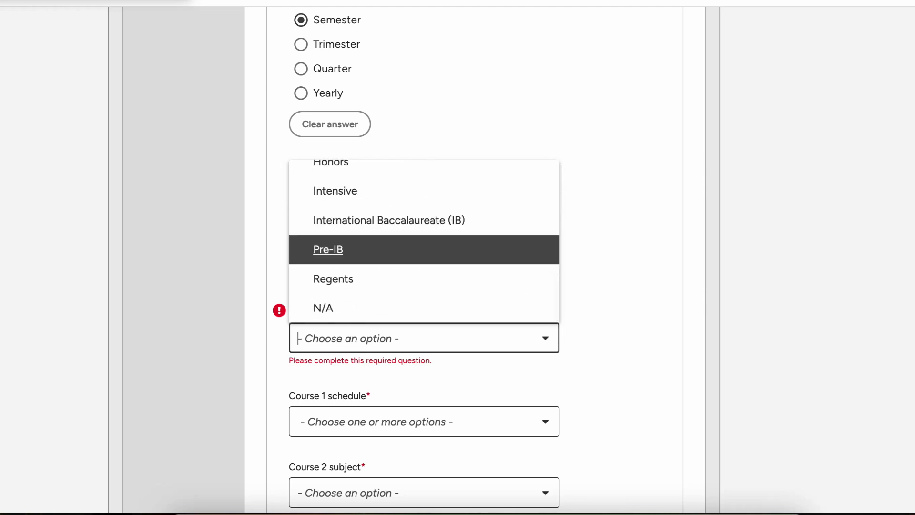
pyautogui.click(424, 308)
# Step: Schedule Course 1 for the First Semester
pyautogui.scroll(-3, 518, 338)
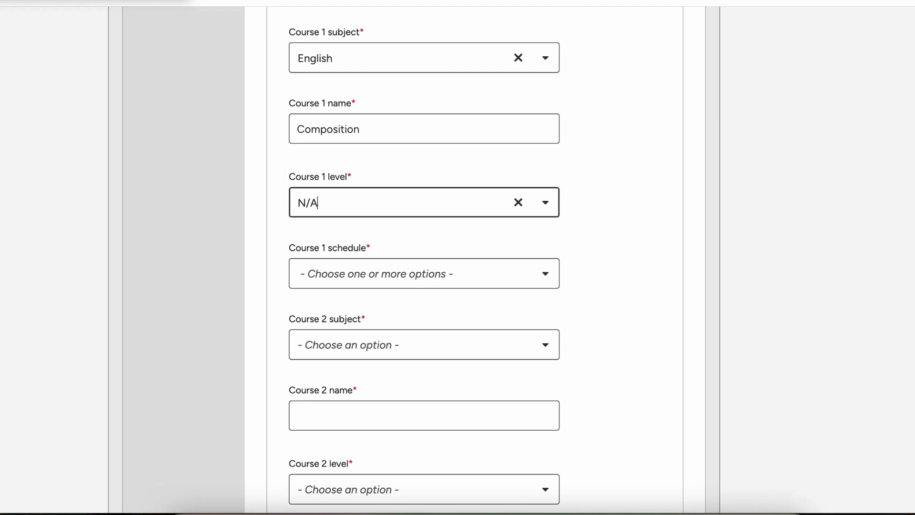
pyautogui.click(505, 273)
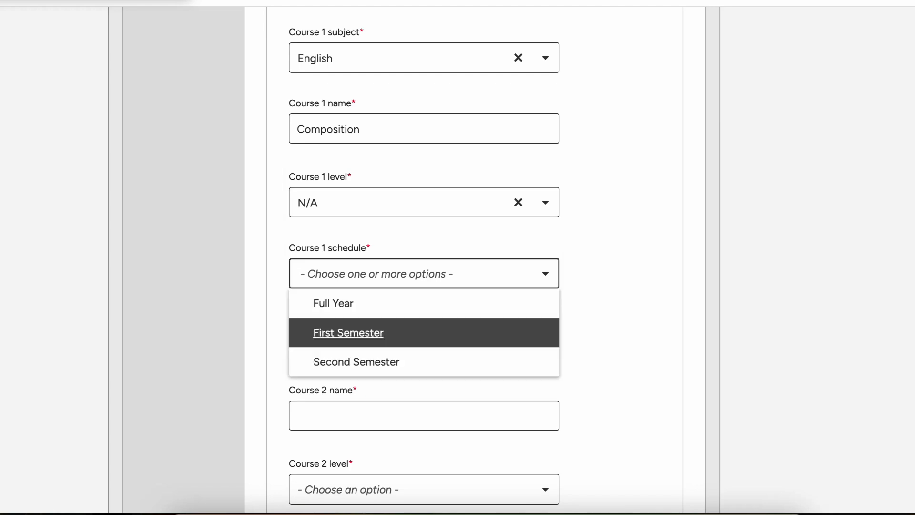
pyautogui.click(424, 333)
pyautogui.click(620, 315)
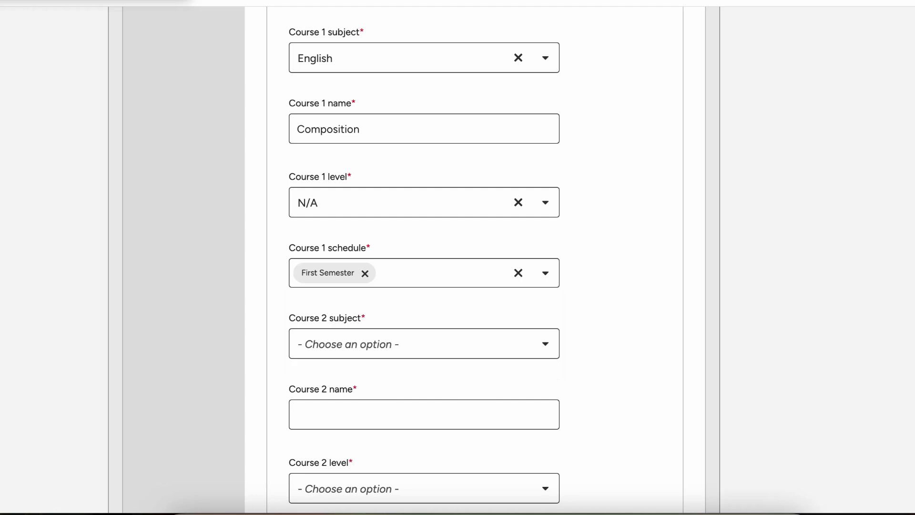
pyautogui.scroll(-2, 620, 314)
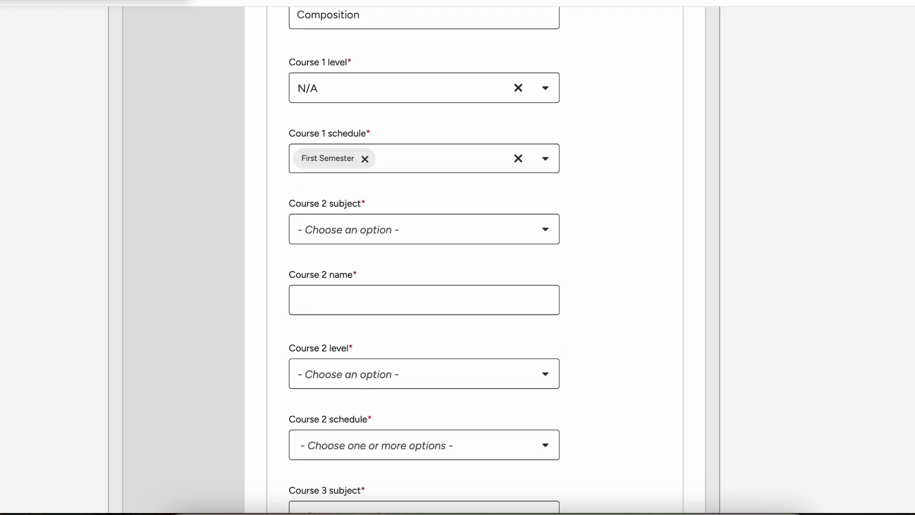
pyautogui.scroll(-20, 474, 260)
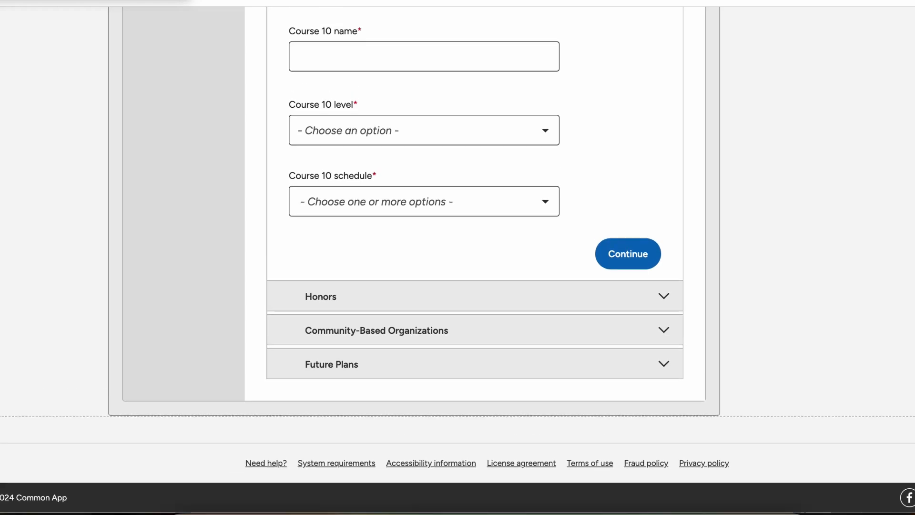
# Step: Save the courses and answer Yes to reporting academic honors
pyautogui.click(628, 254)
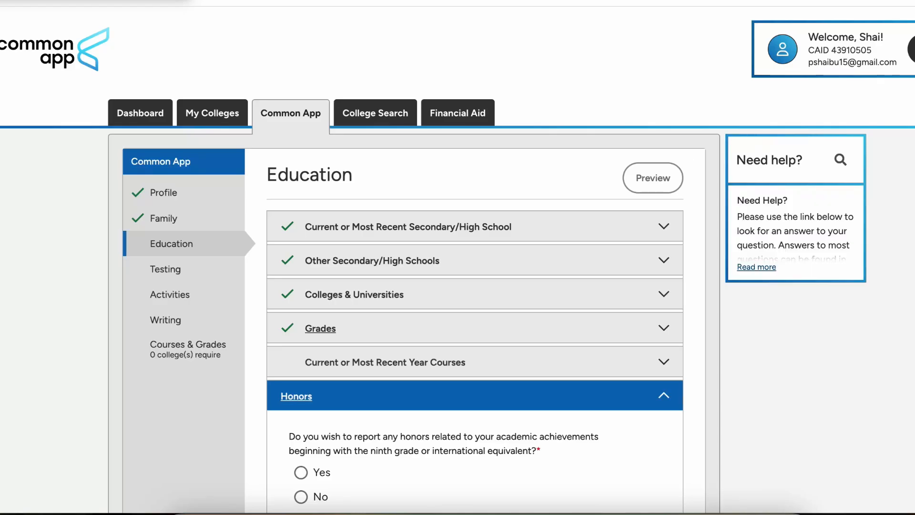
pyautogui.scroll(-4, 475, 329)
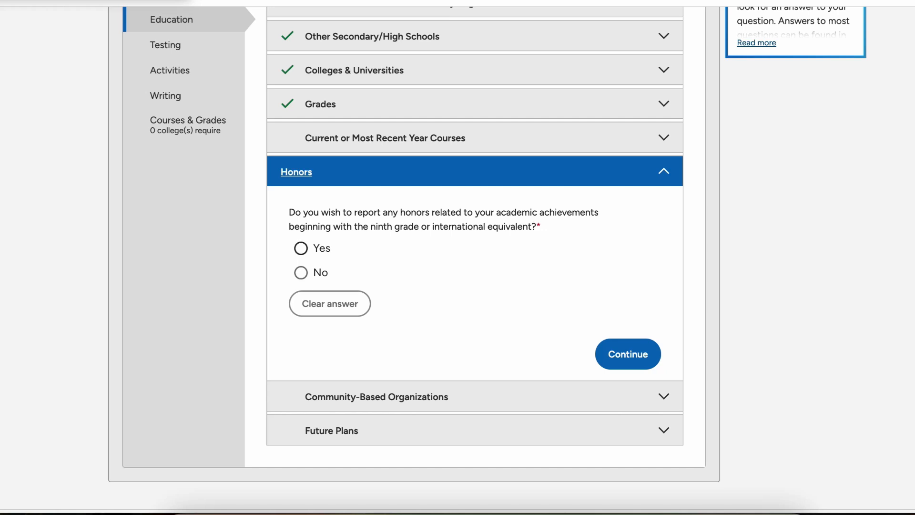
pyautogui.click(301, 248)
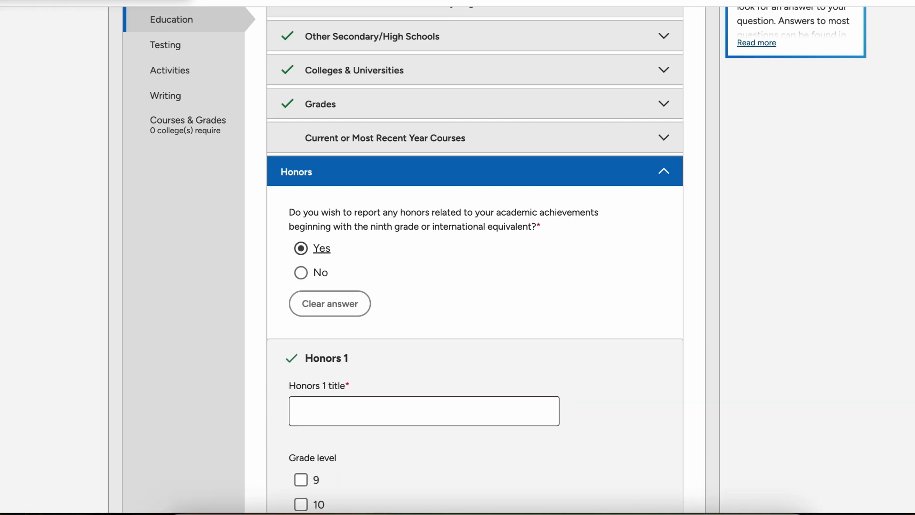
# Step: Review the new Honors 1 entry and continue to Community-Based Organizations
pyautogui.scroll(-4, 301, 247)
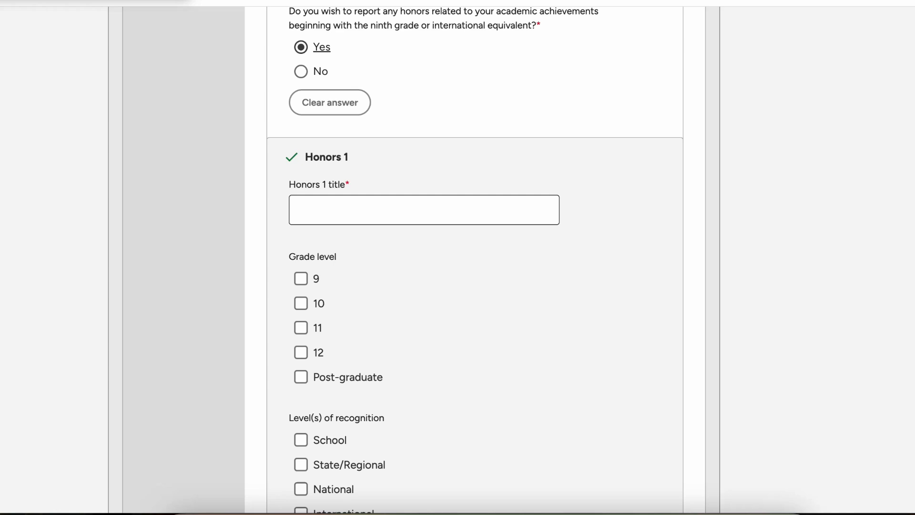
pyautogui.scroll(-2, 474, 260)
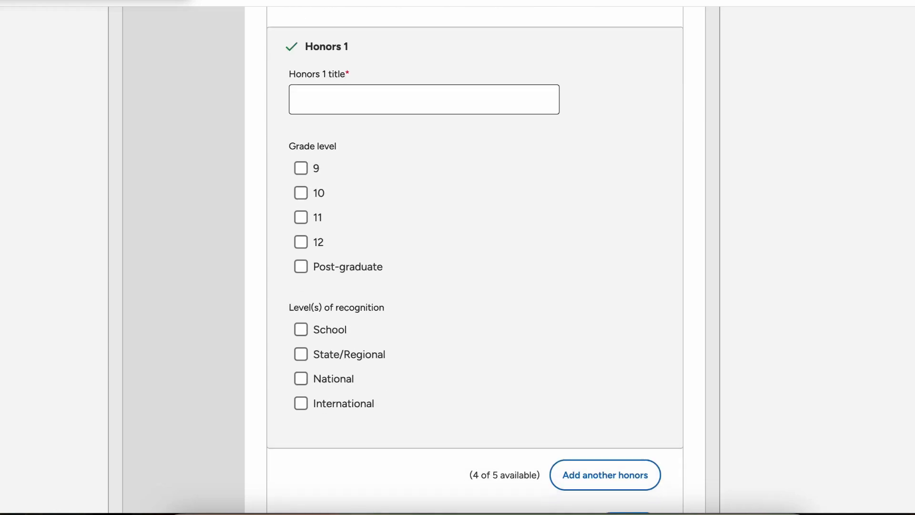
pyautogui.scroll(-2, 475, 260)
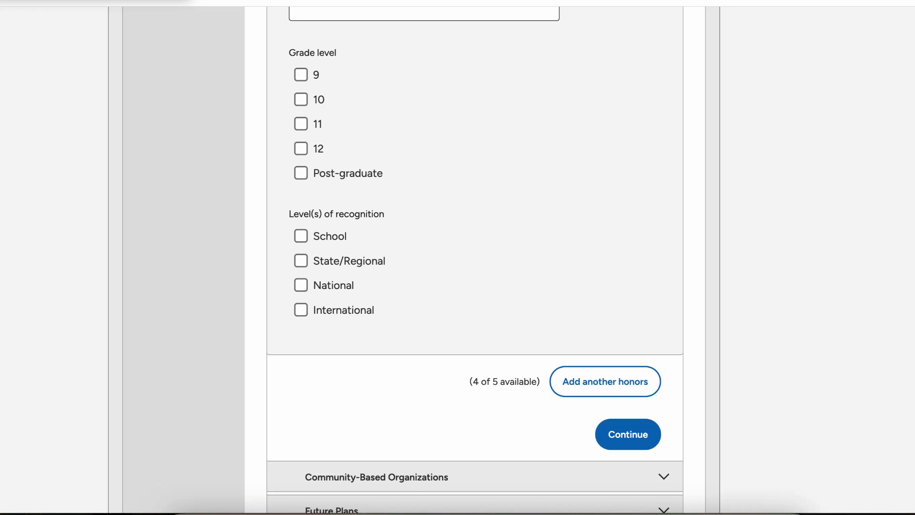
pyautogui.scroll(3, 474, 259)
pyautogui.scroll(-5, 475, 260)
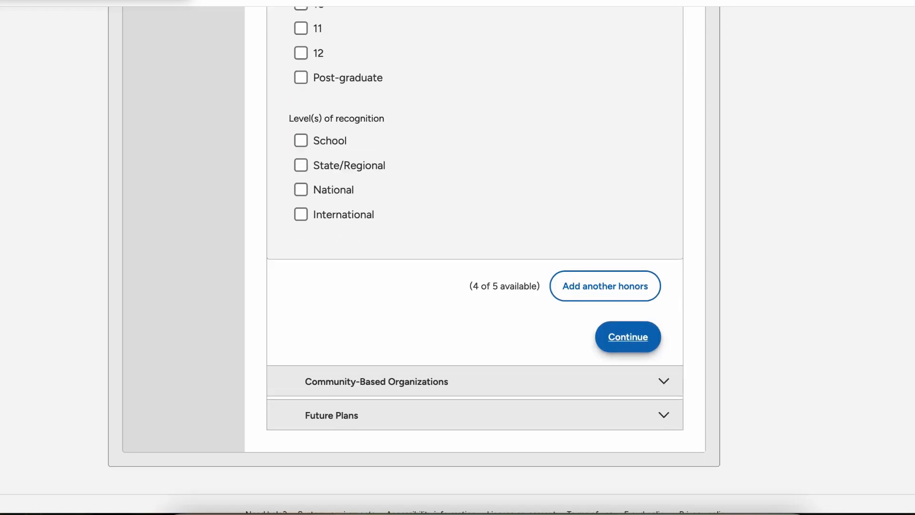
pyautogui.click(628, 337)
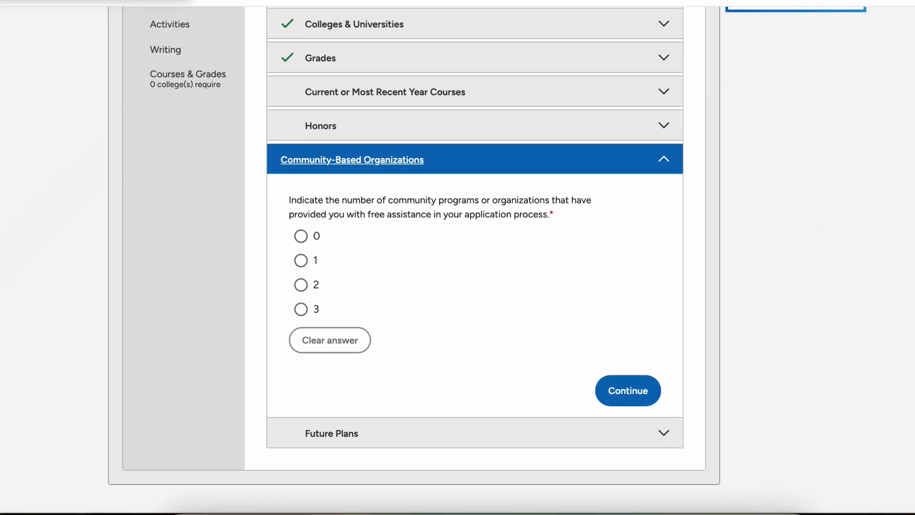
# Step: Answer that 0 community-based organizations provided help
pyautogui.scroll(-2, 491, 198)
pyautogui.scroll(3, 491, 198)
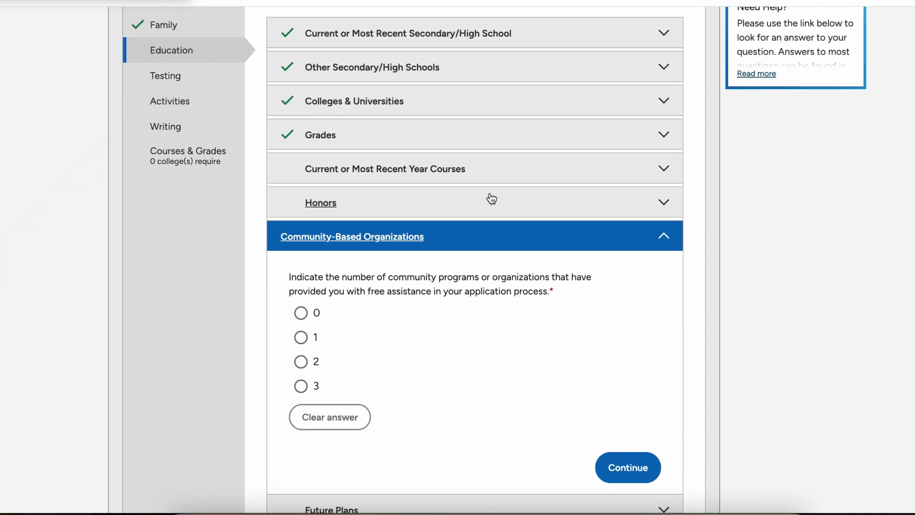
pyautogui.scroll(4, 492, 198)
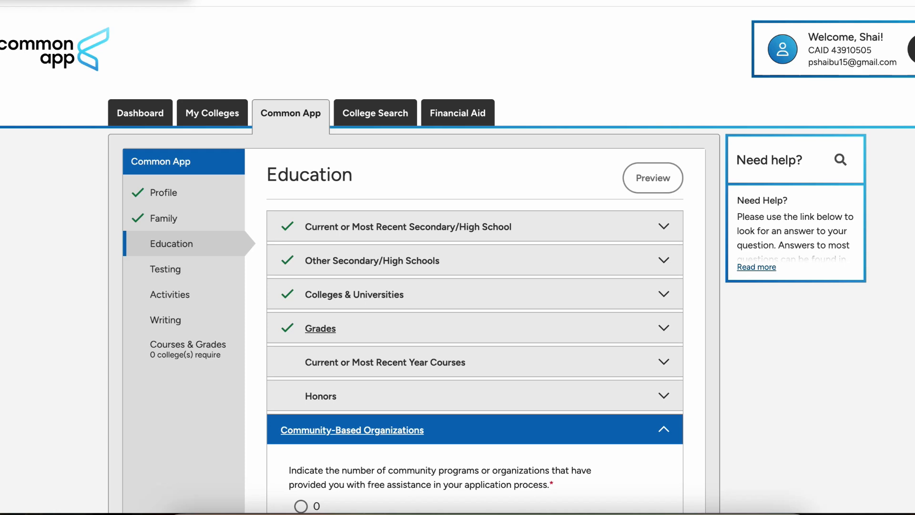
pyautogui.scroll(-3, 320, 328)
pyautogui.scroll(-4, 458, 258)
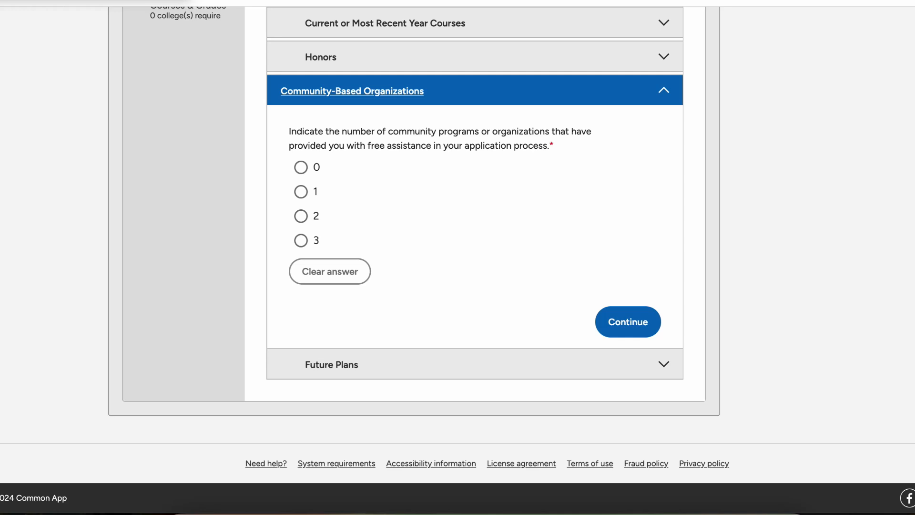
pyautogui.click(302, 167)
# Step: Save the answer and choose Bachelor's (BA, BS) as the intended degree in Future Plans
pyautogui.click(628, 321)
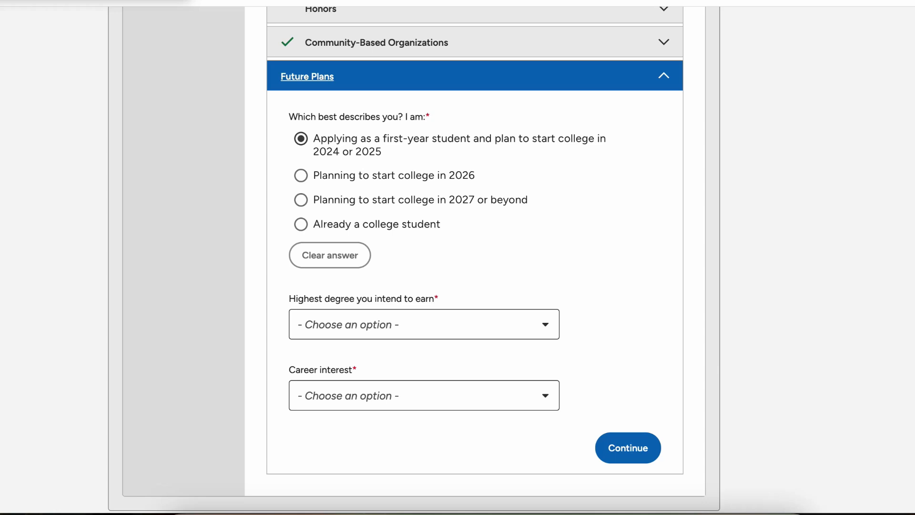
pyautogui.scroll(-2, 424, 239)
pyautogui.click(423, 230)
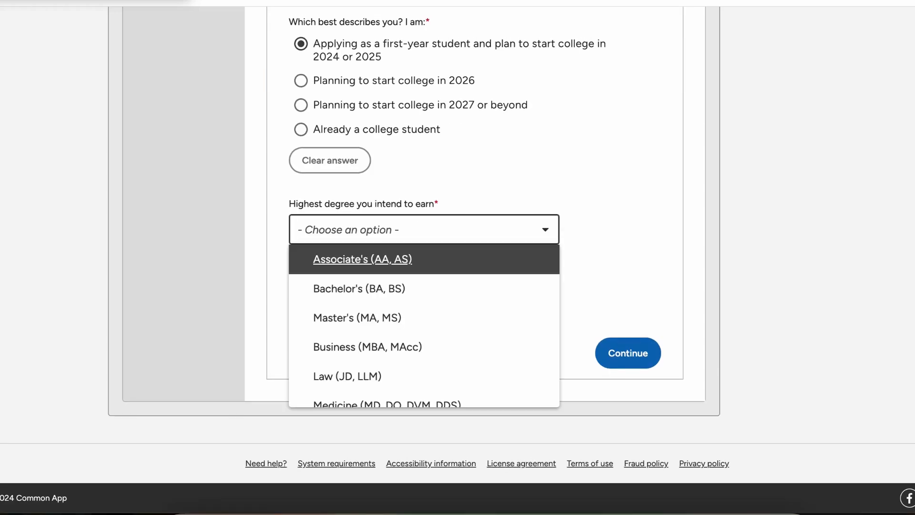
pyautogui.press('Down')
pyautogui.press('Return')
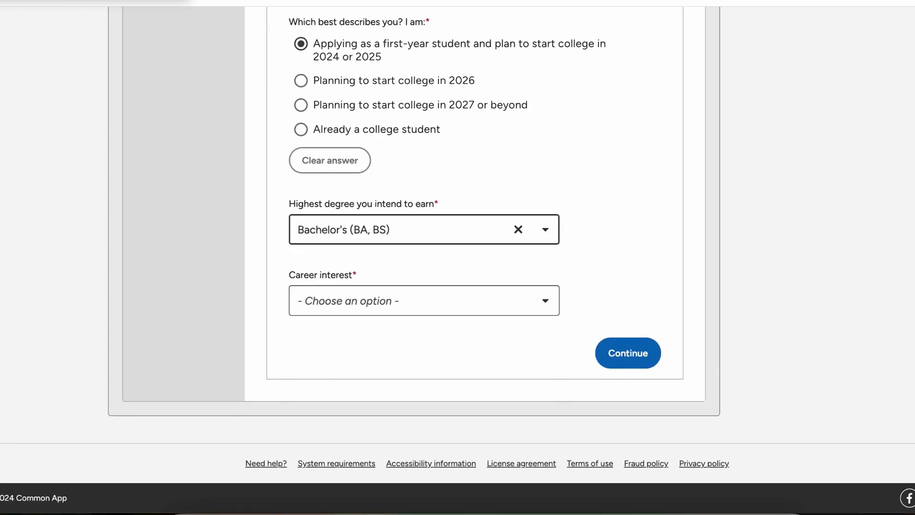
# Step: Set career interest to Other and enter Biologist as the specific career
pyautogui.click(424, 301)
pyautogui.scroll(-6, 424, 405)
pyautogui.scroll(-6, 424, 405)
pyautogui.scroll(12, 423, 405)
pyautogui.scroll(-3, 424, 405)
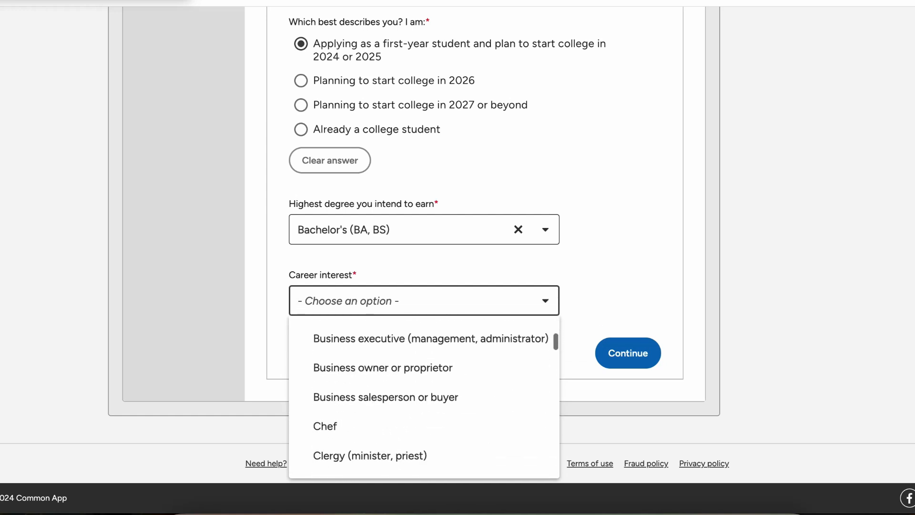
pyautogui.scroll(2, 424, 343)
pyautogui.scroll(-20, 424, 347)
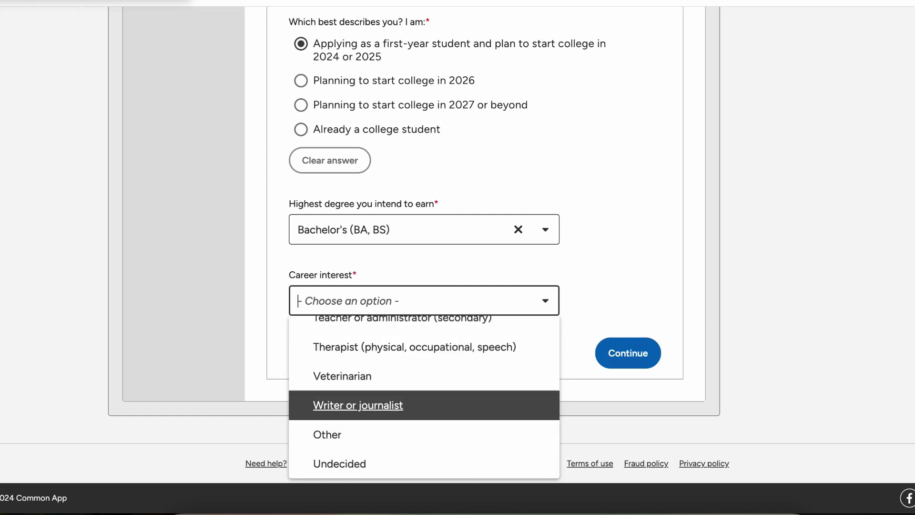
pyautogui.press('Down')
pyautogui.press('Return')
pyautogui.scroll(-2, 424, 286)
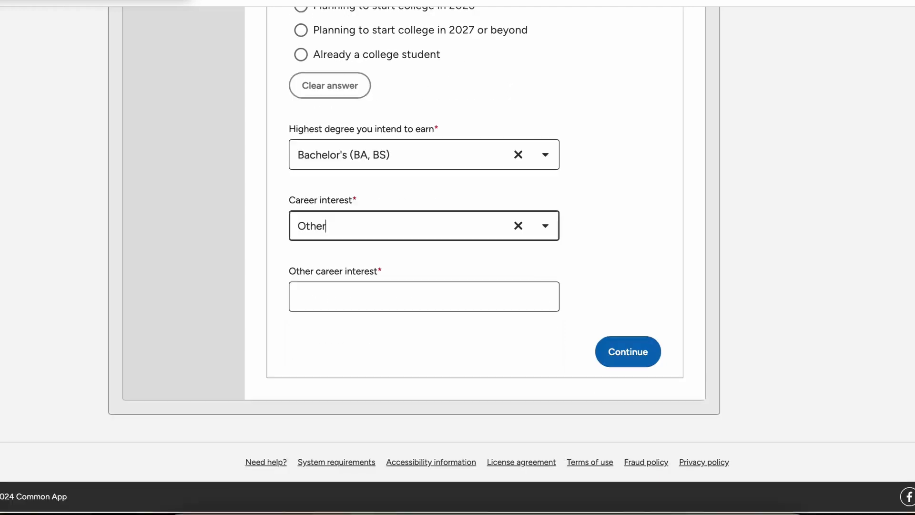
pyautogui.click(424, 297)
pyautogui.write('Biologist')
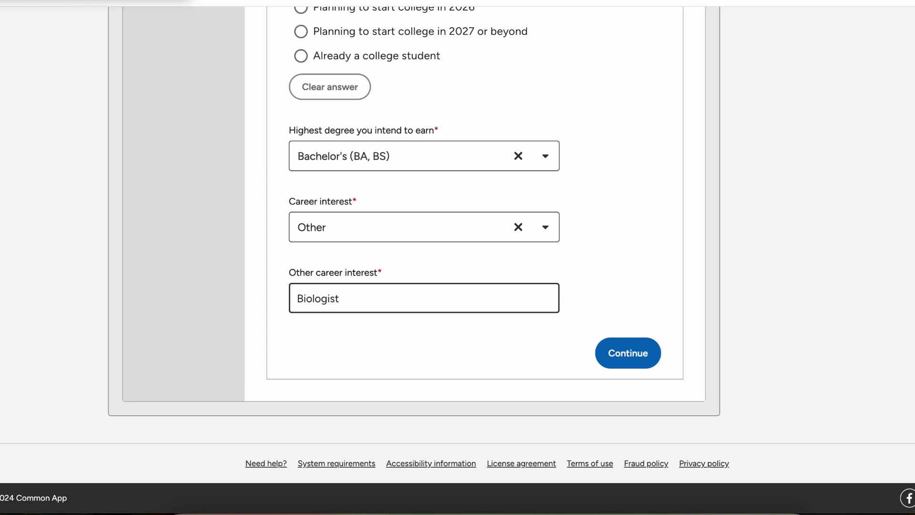
# Step: Save Future Plans and navigate to the My Colleges page
pyautogui.click(627, 352)
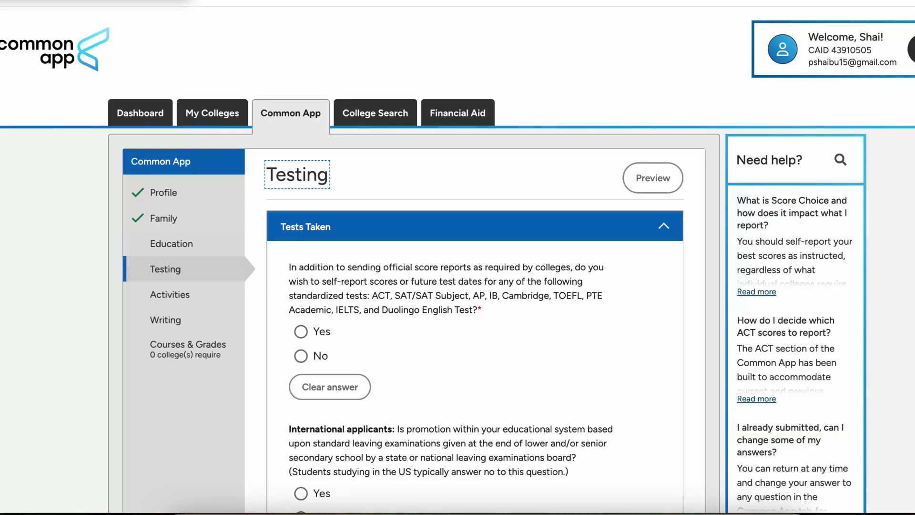
pyautogui.scroll(-5, 457, 259)
pyautogui.scroll(2, 458, 260)
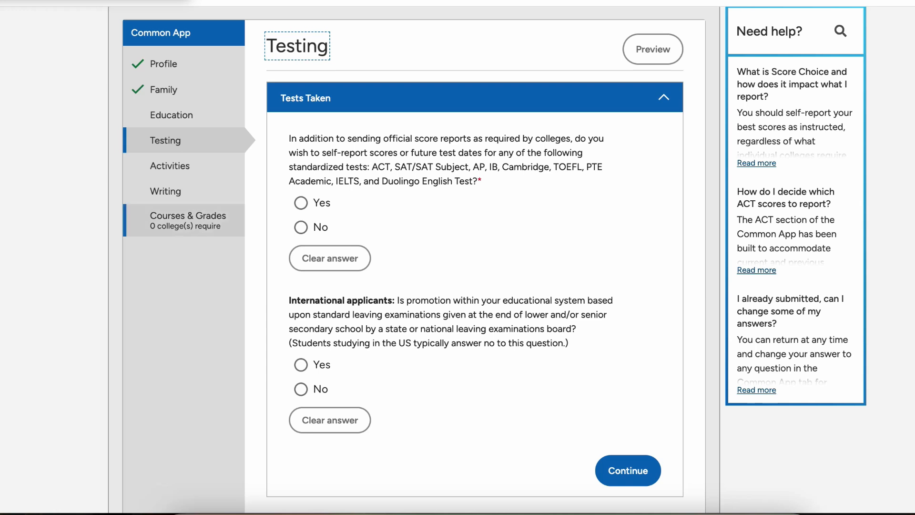
pyautogui.scroll(3, 183, 219)
pyautogui.click(212, 113)
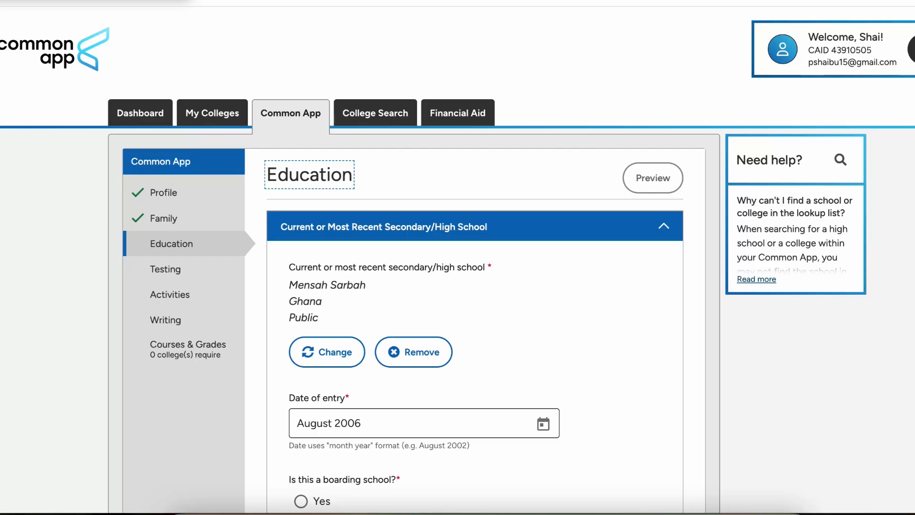
# Step: Change the number of current-year courses from 10 to 1 and save
pyautogui.scroll(-18, 475, 258)
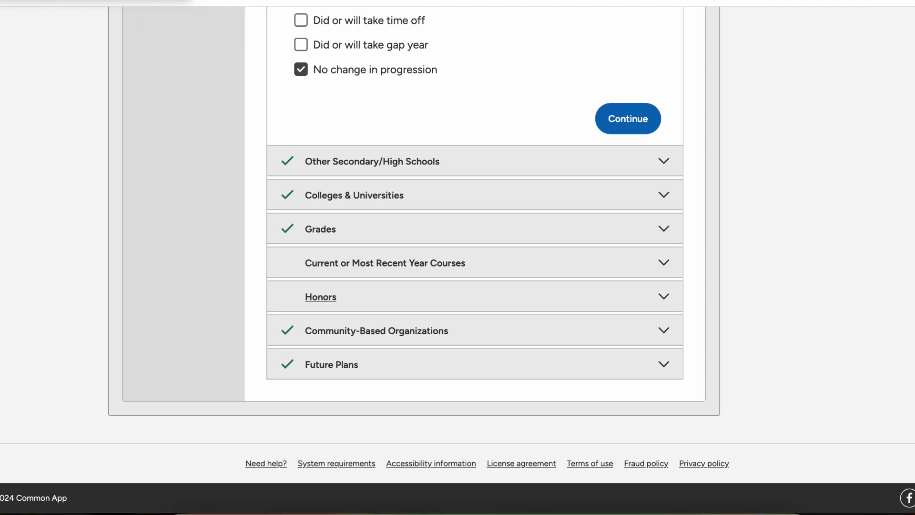
pyautogui.click(429, 263)
pyautogui.scroll(-5, 475, 257)
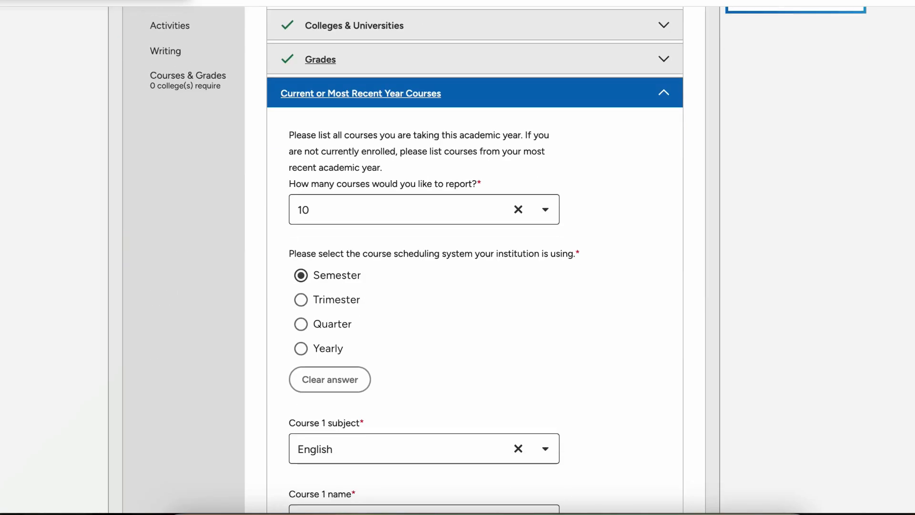
pyautogui.scroll(-9, 475, 258)
pyautogui.scroll(10, 475, 258)
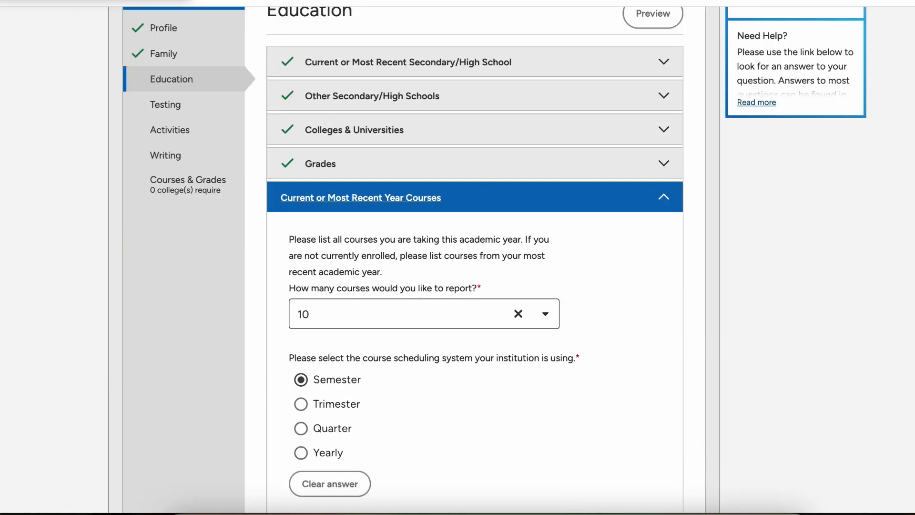
pyautogui.click(424, 314)
pyautogui.scroll(-2, 424, 389)
pyautogui.scroll(8, 424, 389)
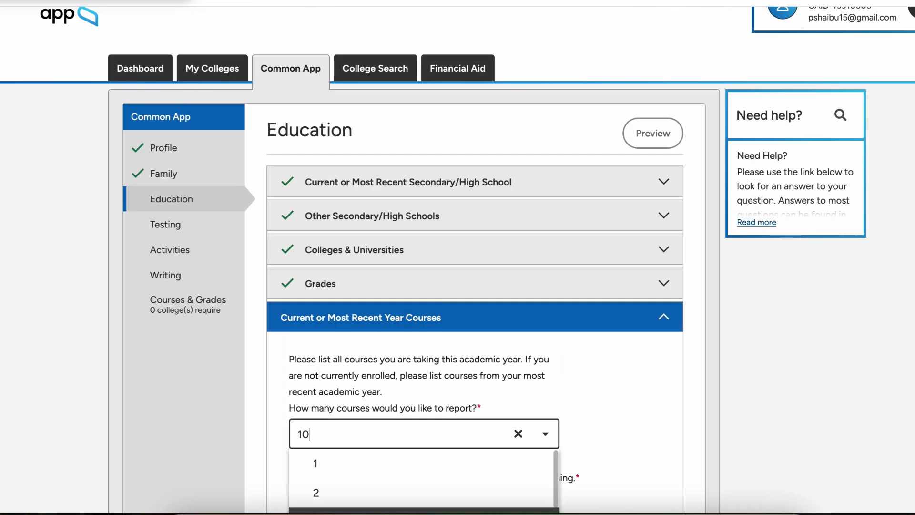
pyautogui.click(424, 464)
pyautogui.scroll(-11, 475, 315)
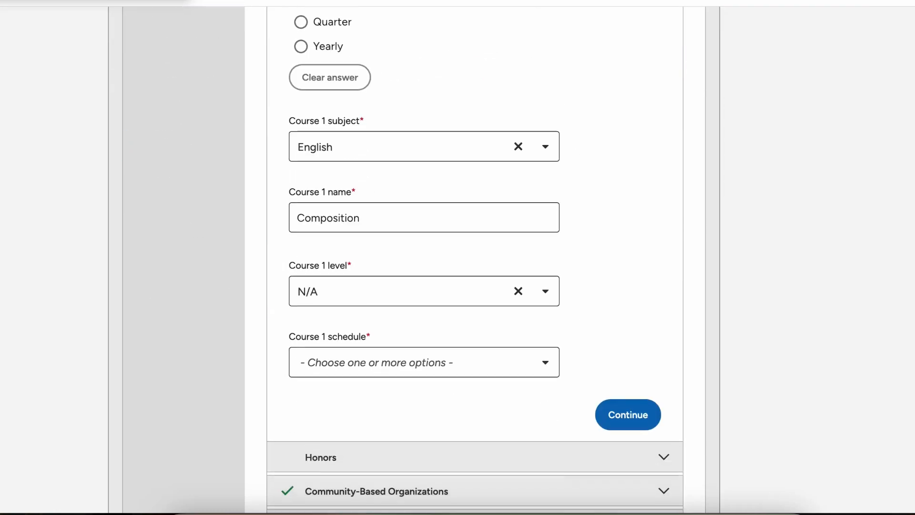
pyautogui.click(627, 414)
# Step: Answer No to Honors and continue through Community-Based Organizations and Future Plans
pyautogui.click(301, 123)
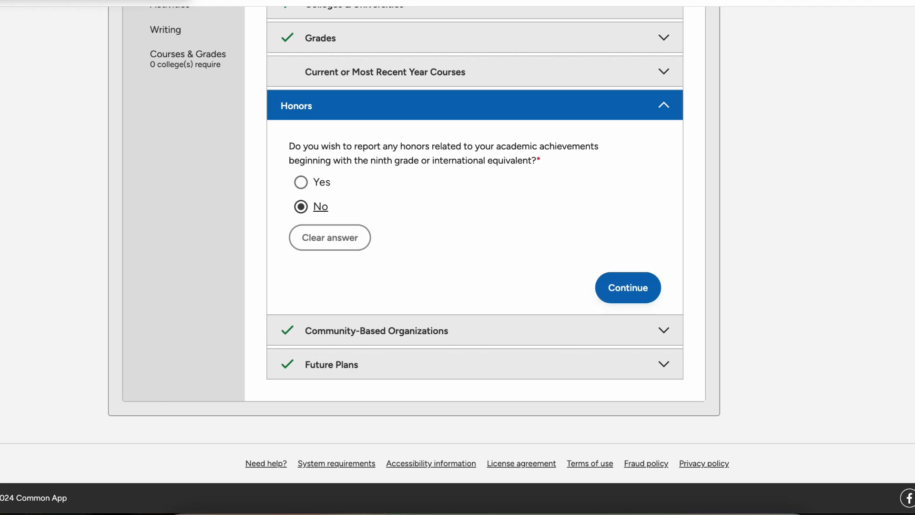
pyautogui.click(628, 287)
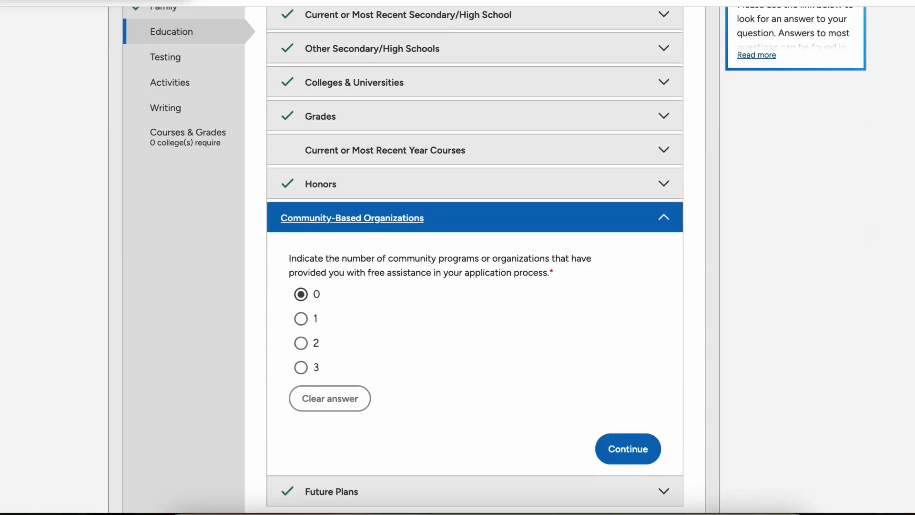
pyautogui.click(627, 449)
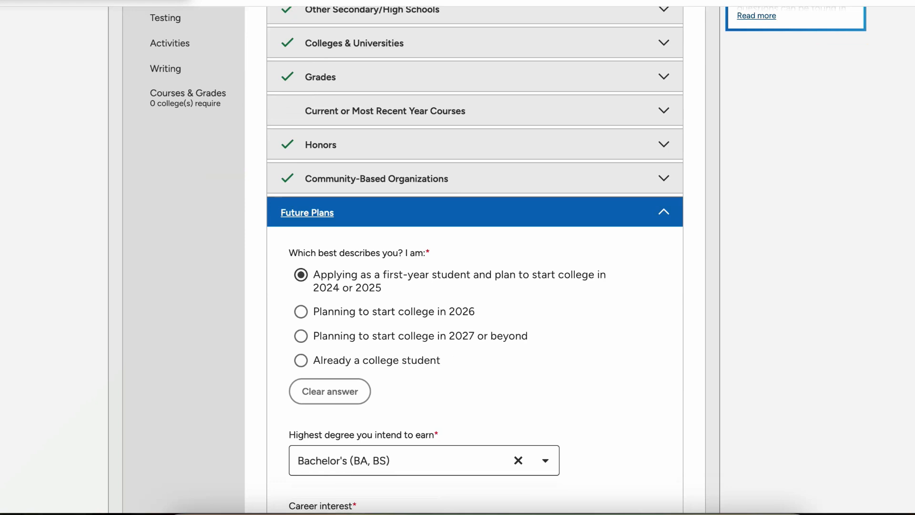
pyautogui.scroll(-5, 475, 260)
pyautogui.click(628, 441)
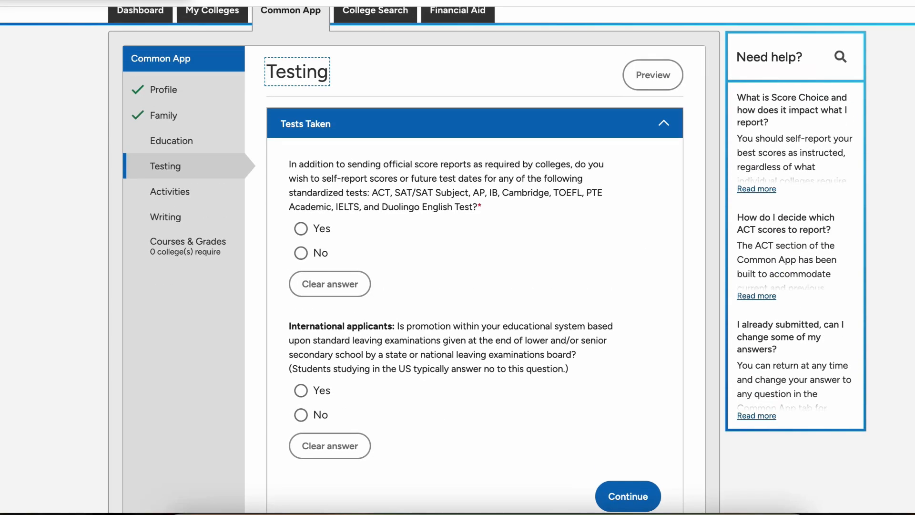
# Step: Return to the Education page and look over its sections
pyautogui.click(172, 140)
pyautogui.scroll(-10, 458, 259)
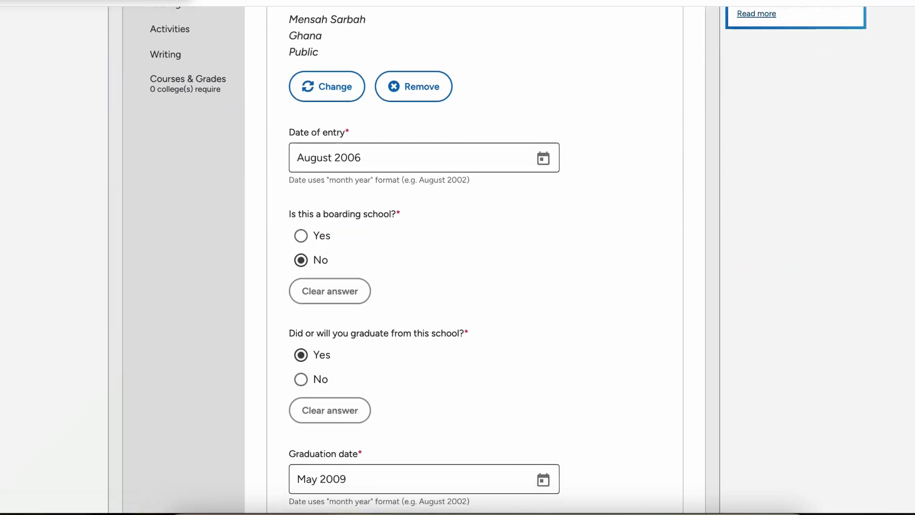
pyautogui.scroll(-3, 457, 260)
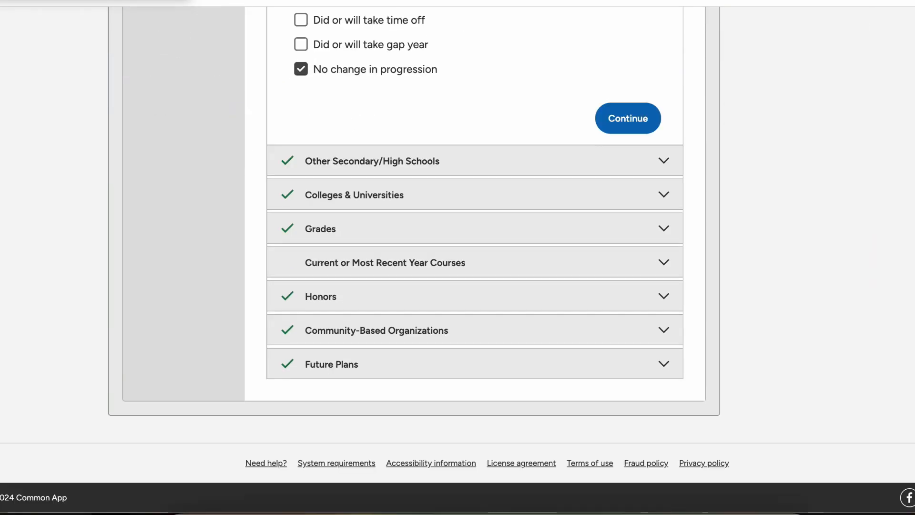
pyautogui.scroll(8, 457, 259)
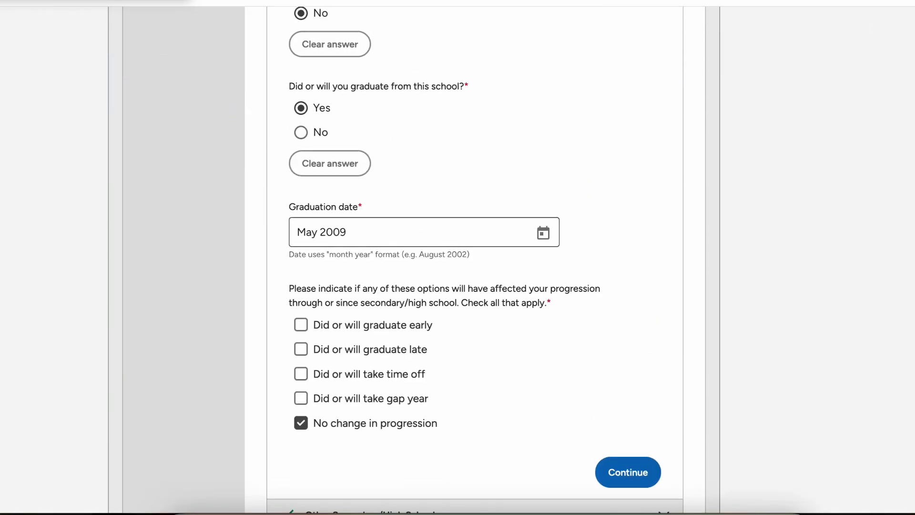
pyautogui.scroll(4, 458, 259)
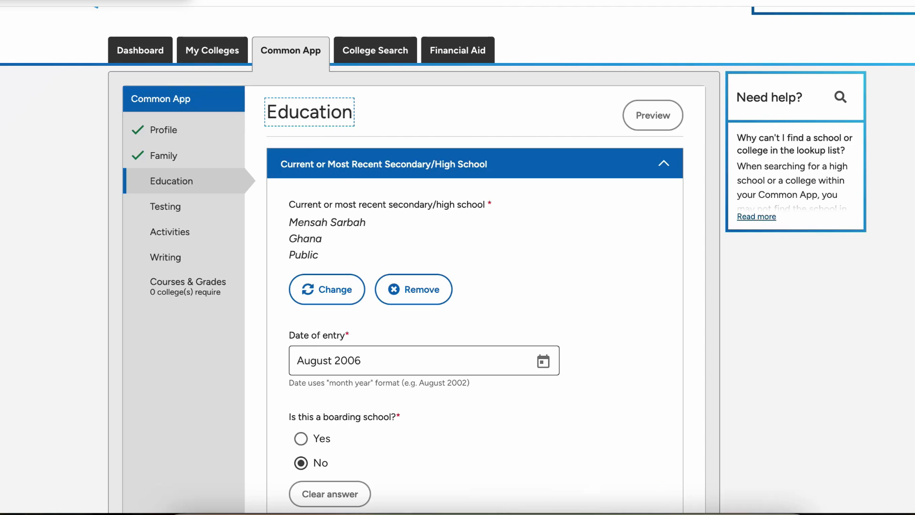
pyautogui.scroll(-11, 458, 260)
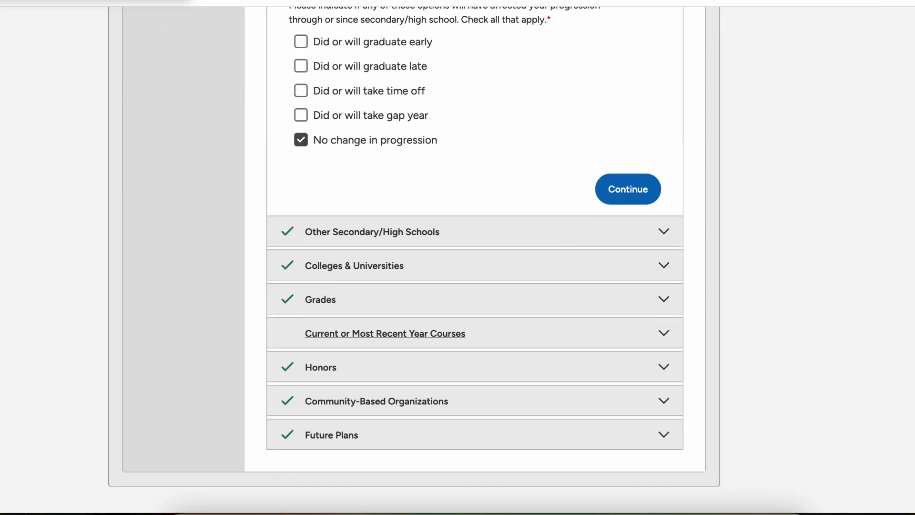
# Step: Set Course 1's schedule back to First Semester, save the courses, and go to Testing
pyautogui.click(458, 333)
pyautogui.scroll(-4, 457, 333)
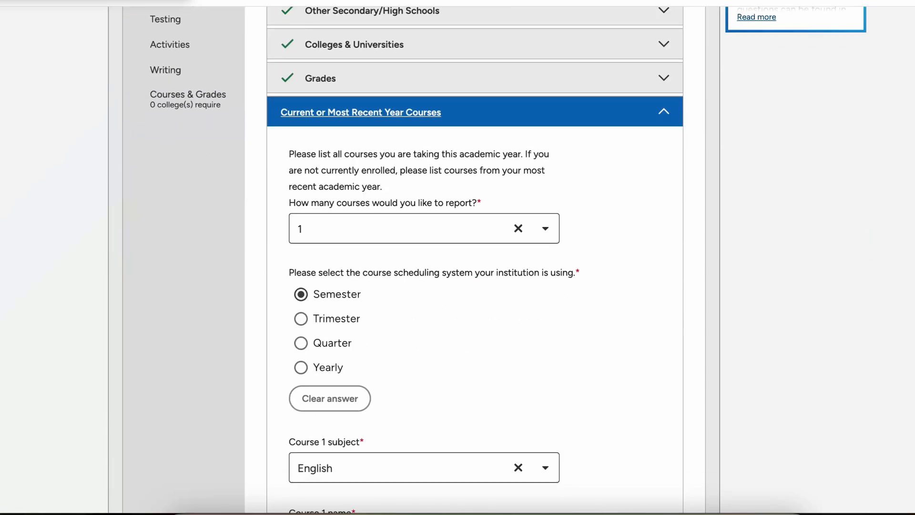
pyautogui.scroll(-6, 458, 260)
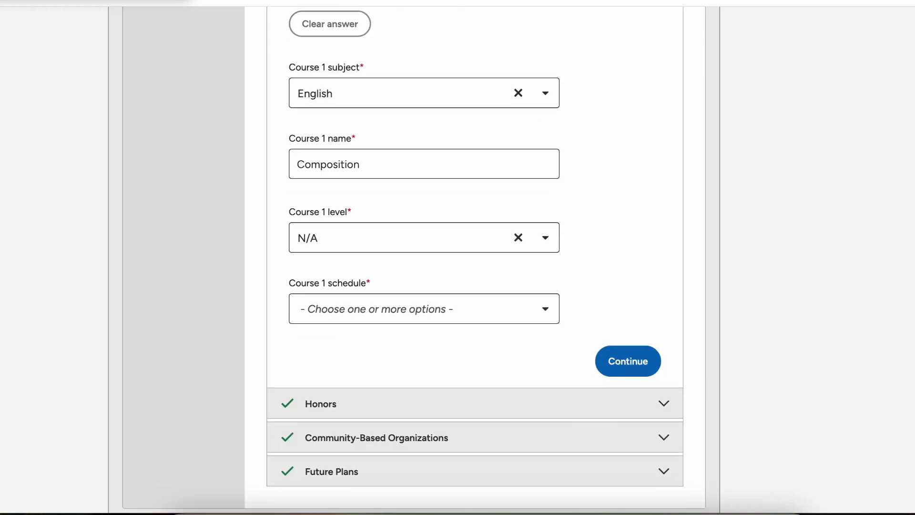
pyautogui.click(424, 306)
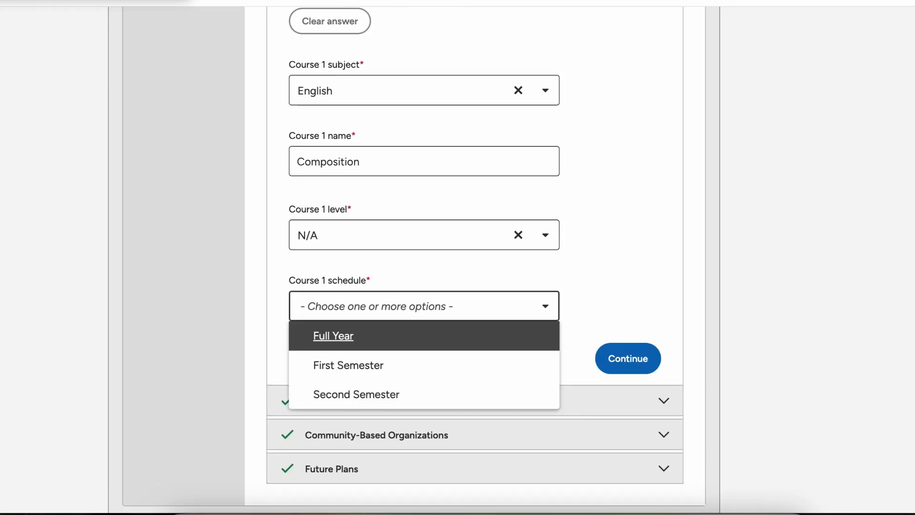
pyautogui.press('Return')
pyautogui.press('Up')
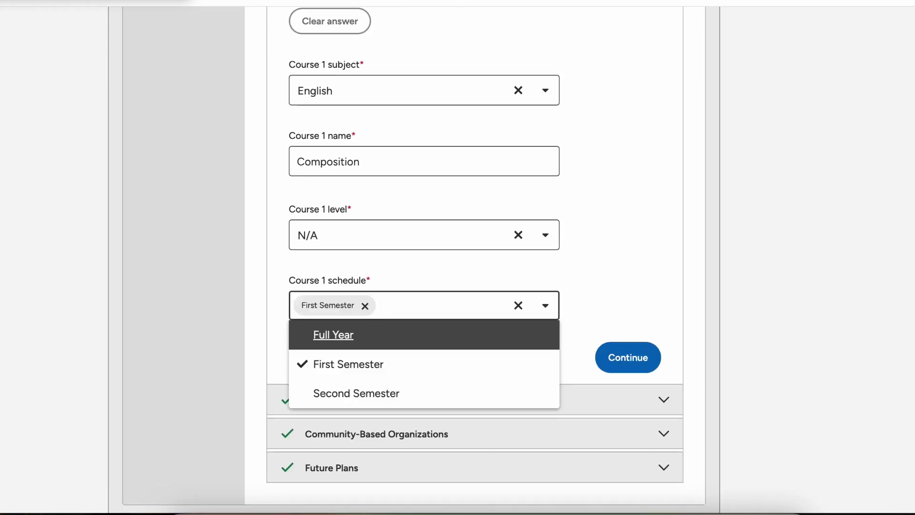
pyautogui.press('Escape')
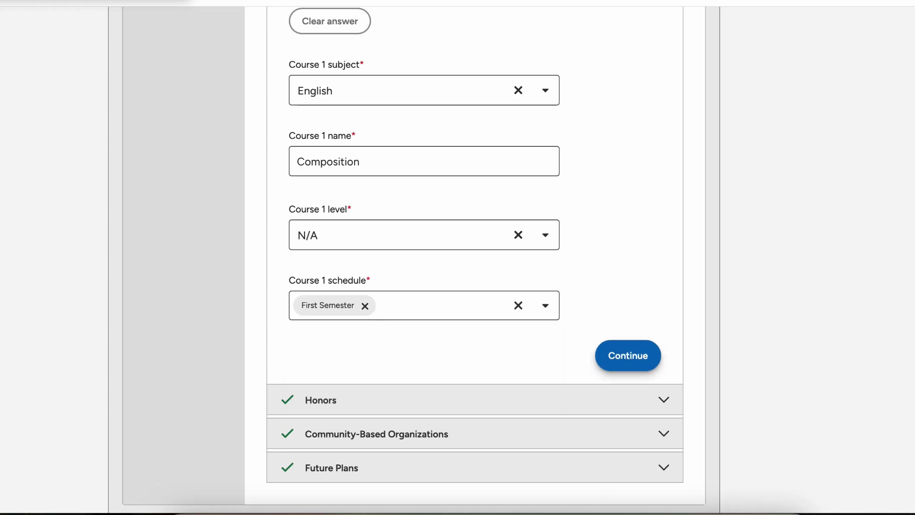
pyautogui.click(628, 357)
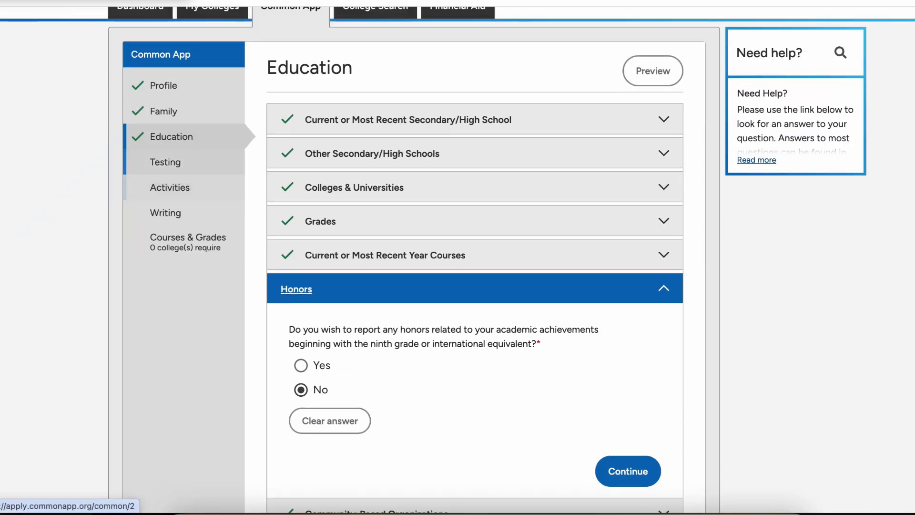
pyautogui.click(166, 162)
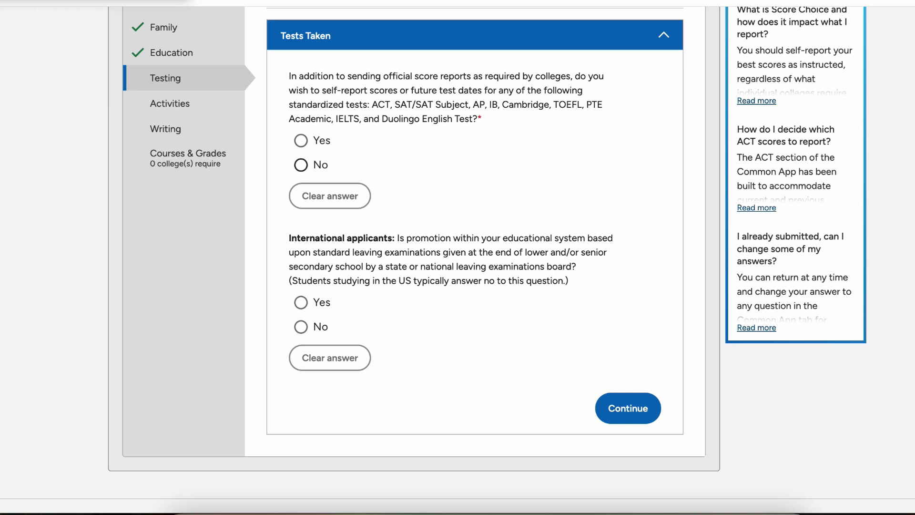
# Step: Answer Yes to self-reporting test scores and select SAT Tests
pyautogui.click(301, 141)
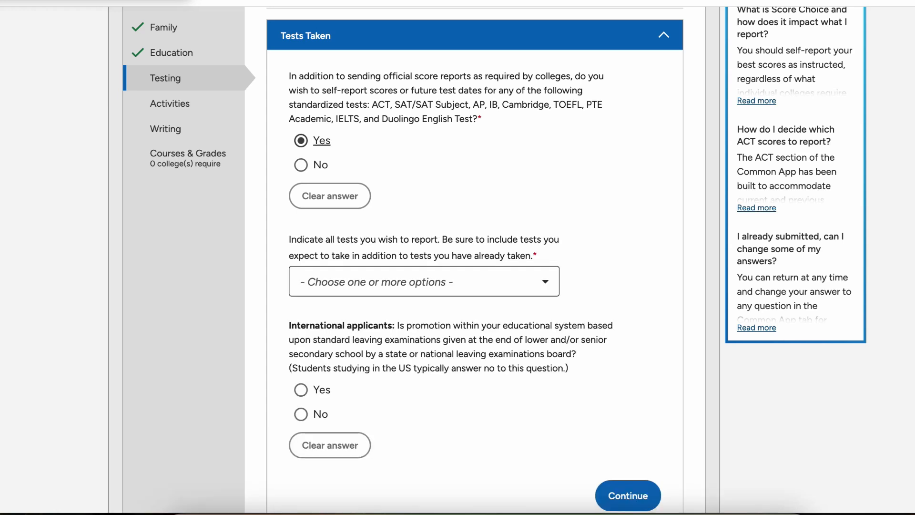
pyautogui.click(424, 281)
pyautogui.click(337, 340)
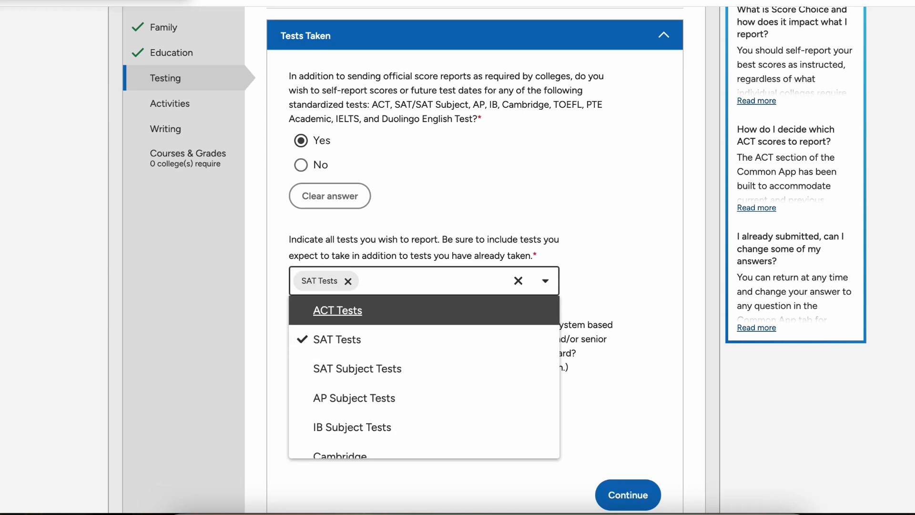
pyautogui.click(615, 286)
pyautogui.scroll(-3, 457, 258)
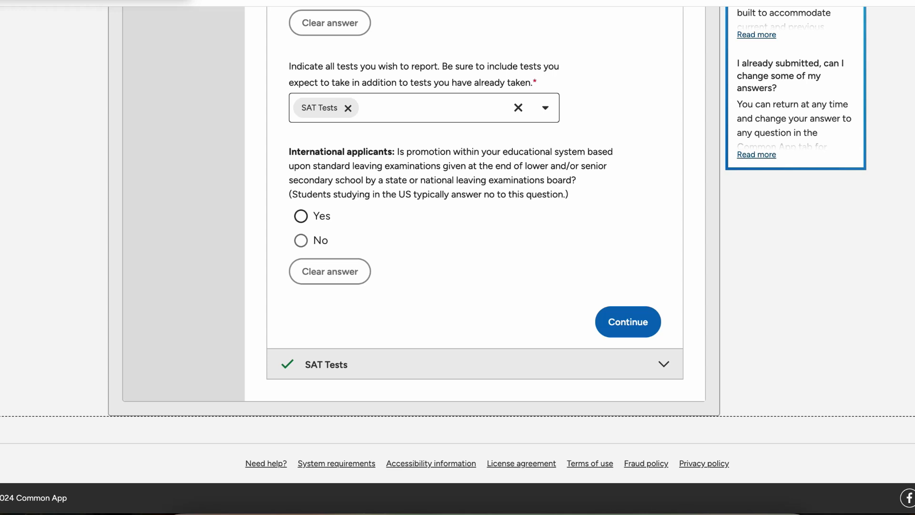
# Step: Answer Yes to the leaving examinations question and save Tests Taken
pyautogui.click(301, 216)
pyautogui.scroll(-1, 457, 261)
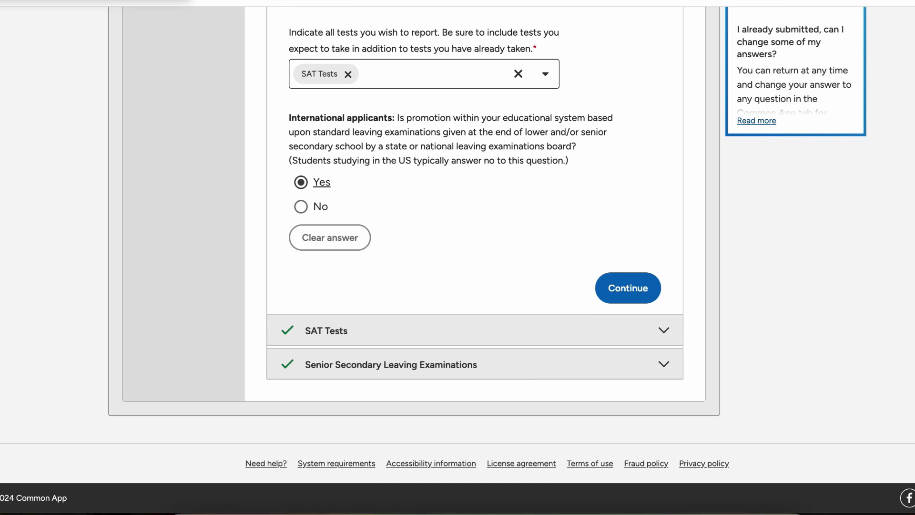
pyautogui.click(628, 288)
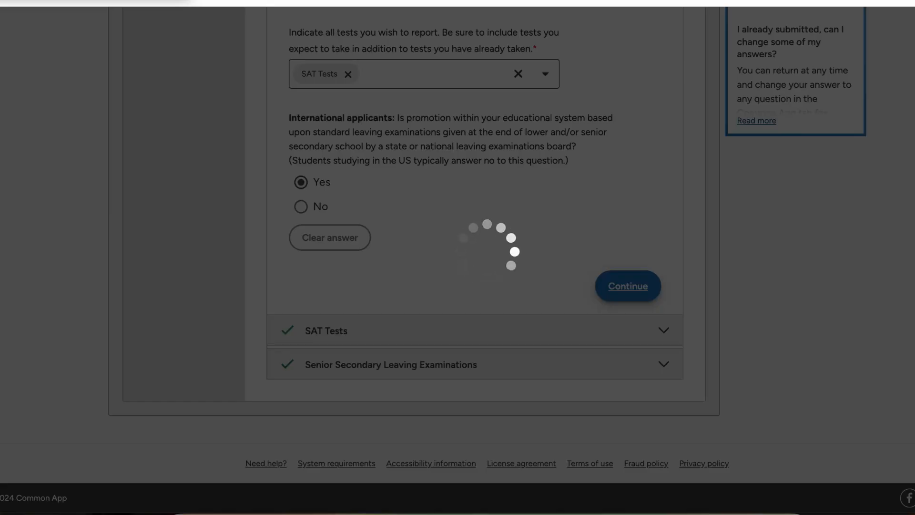
# Step: In SAT Tests, report 1 past SAT score and choose to report an essay score
pyautogui.scroll(-3, 457, 260)
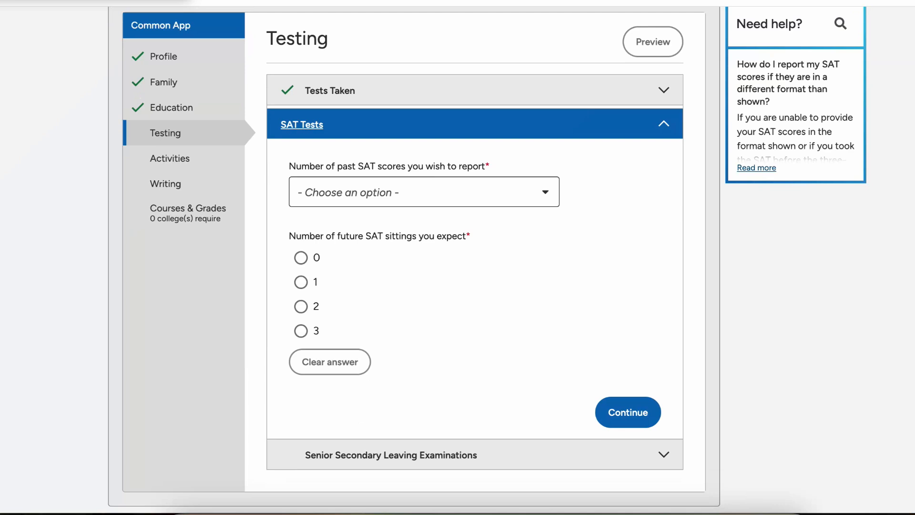
pyautogui.click(423, 192)
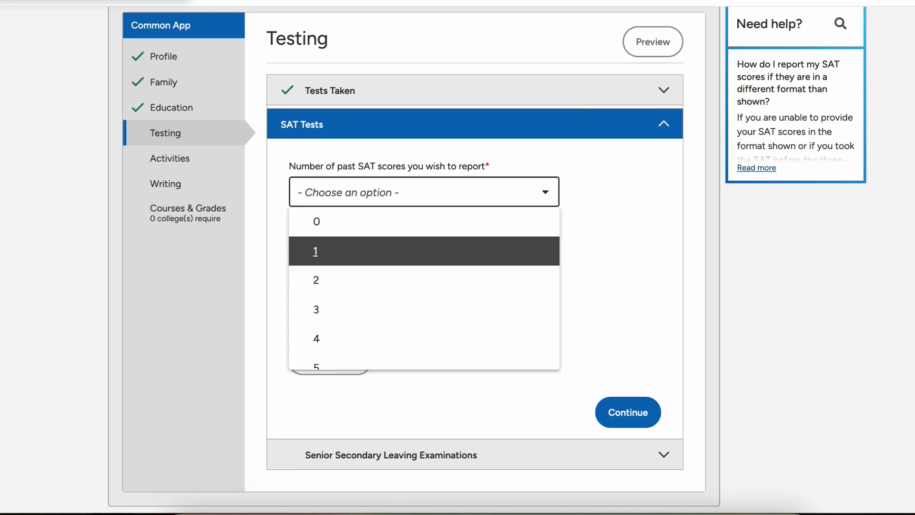
pyautogui.click(316, 251)
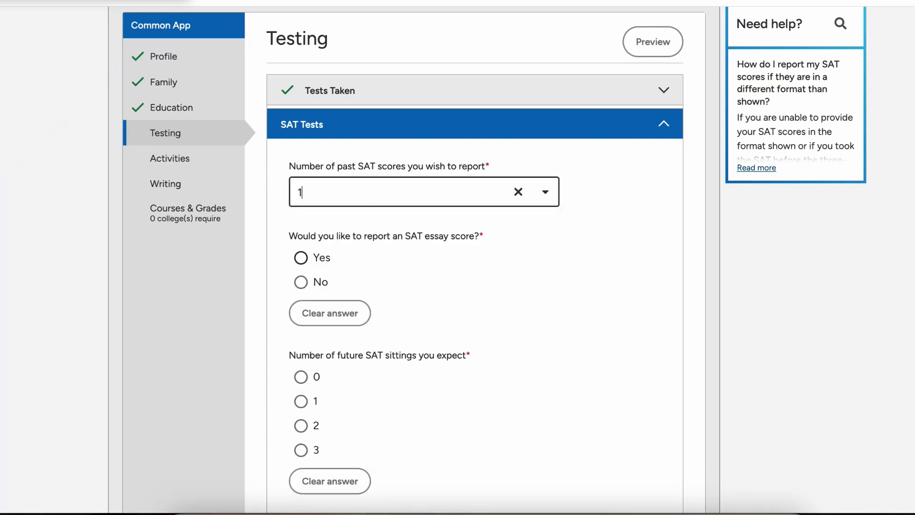
pyautogui.click(301, 258)
pyautogui.scroll(-3, 305, 258)
pyautogui.scroll(-12, 423, 258)
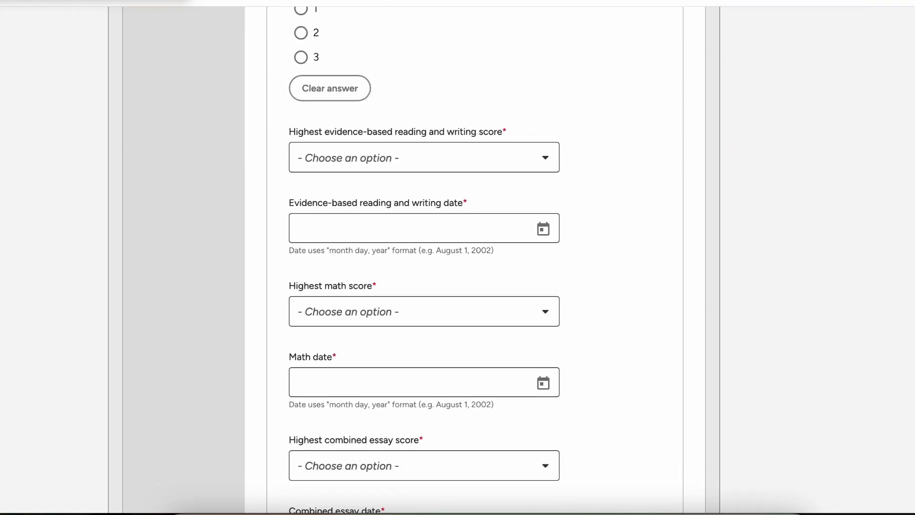
pyautogui.scroll(14, 458, 257)
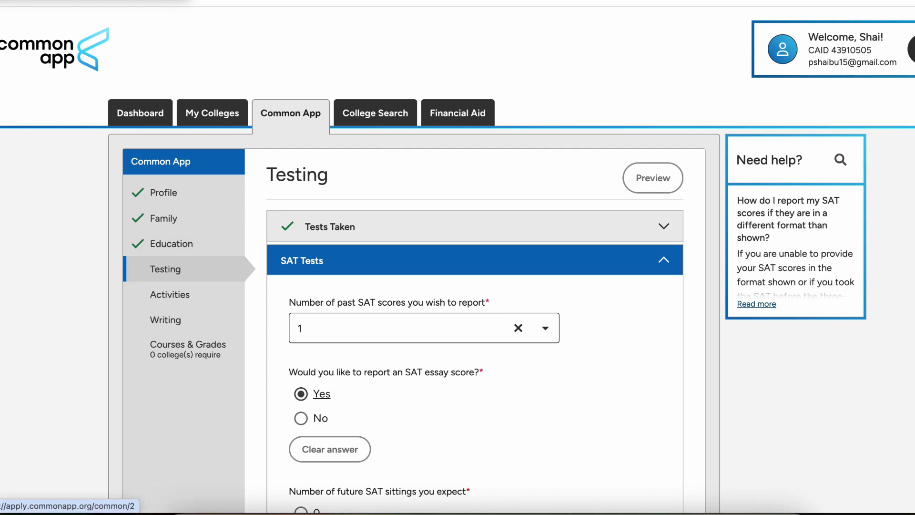
# Step: Change the Tests Taken self-reporting answer to No and save it
pyautogui.click(166, 269)
pyautogui.scroll(-3, 458, 258)
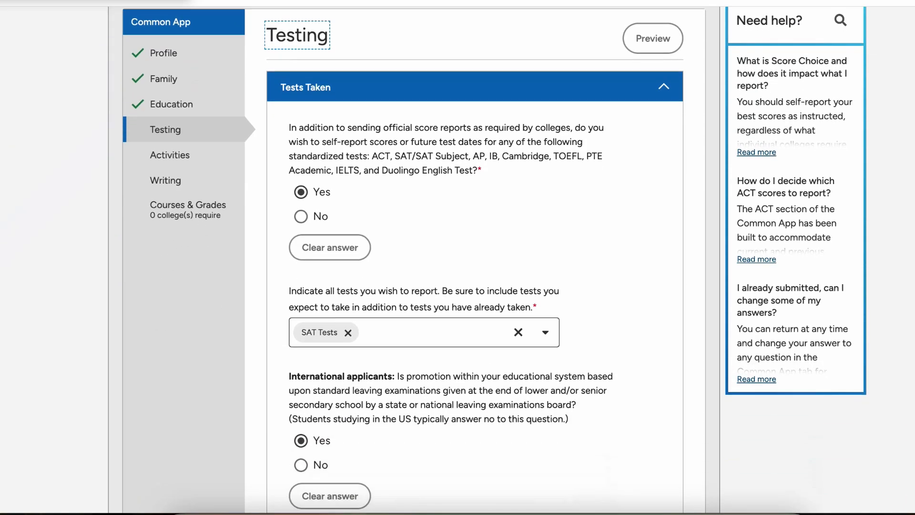
pyautogui.click(302, 217)
pyautogui.scroll(-3, 457, 257)
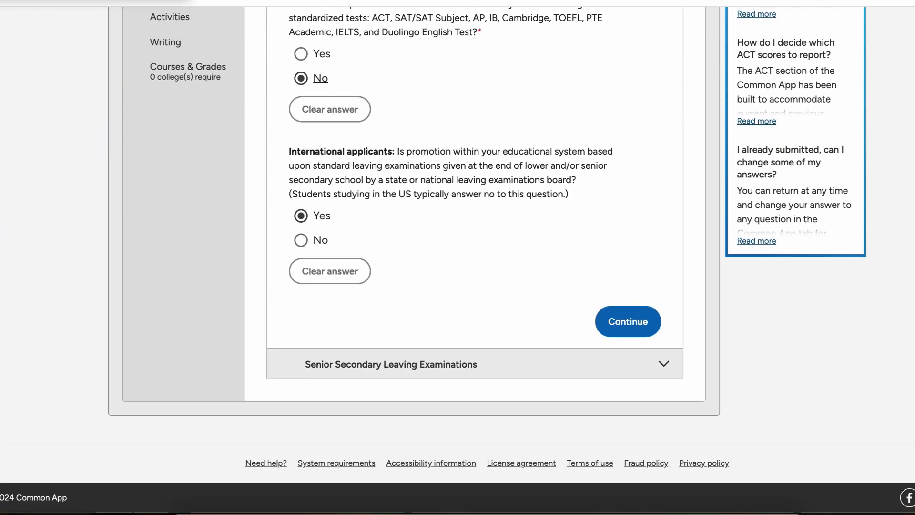
pyautogui.click(627, 321)
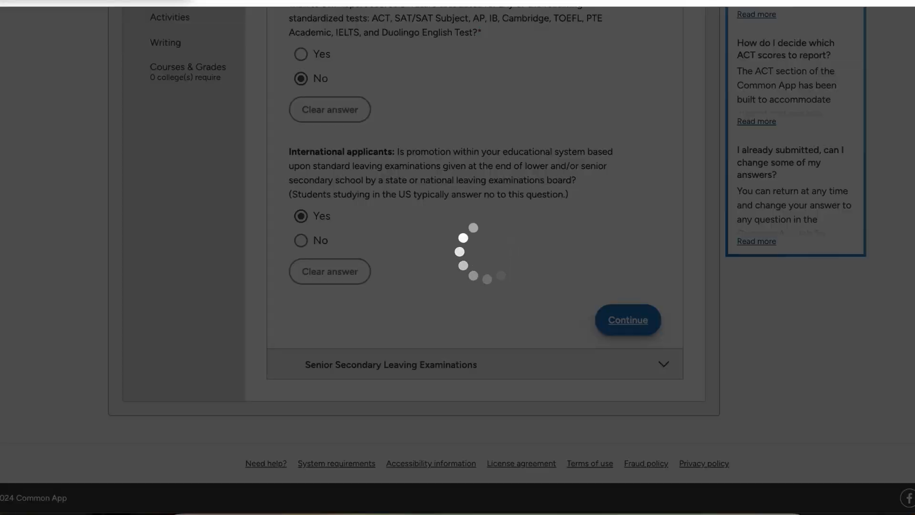
pyautogui.click(424, 216)
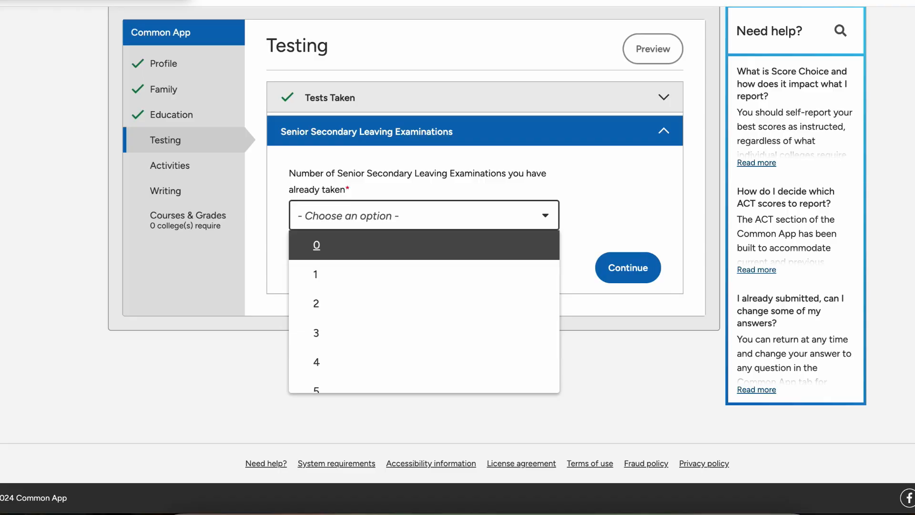
# Step: Declare 1 examination taken with the Western African Senior School Certificate Examination (WASSCE) board
pyautogui.click(423, 274)
pyautogui.scroll(-4, 423, 258)
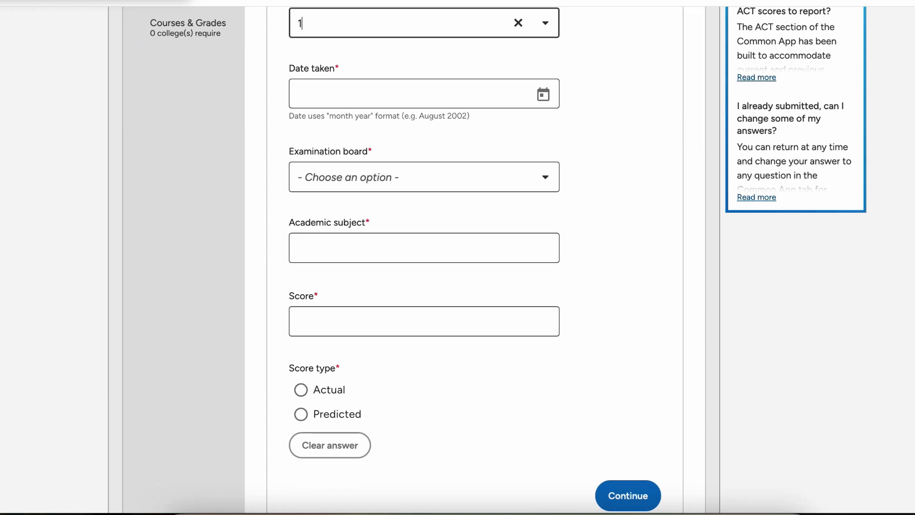
pyautogui.click(424, 177)
pyautogui.scroll(-4, 423, 258)
pyautogui.scroll(-5, 423, 273)
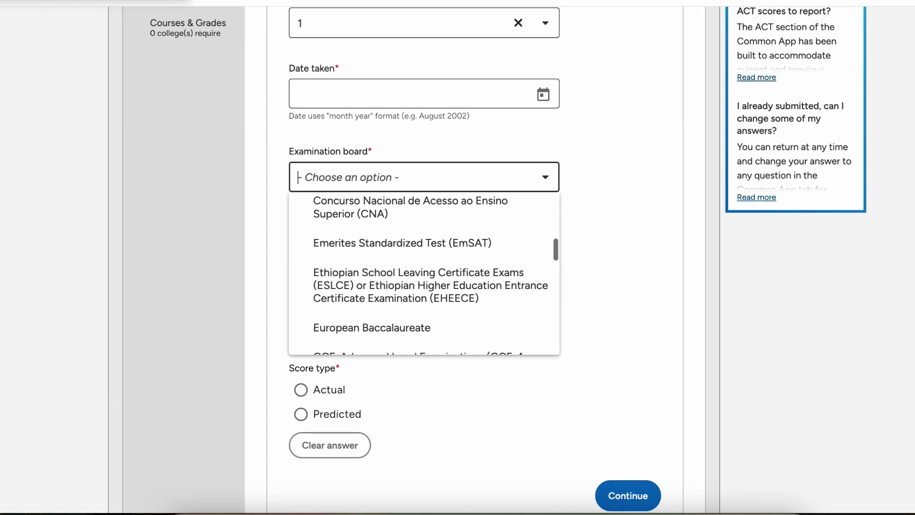
pyautogui.scroll(-5, 424, 296)
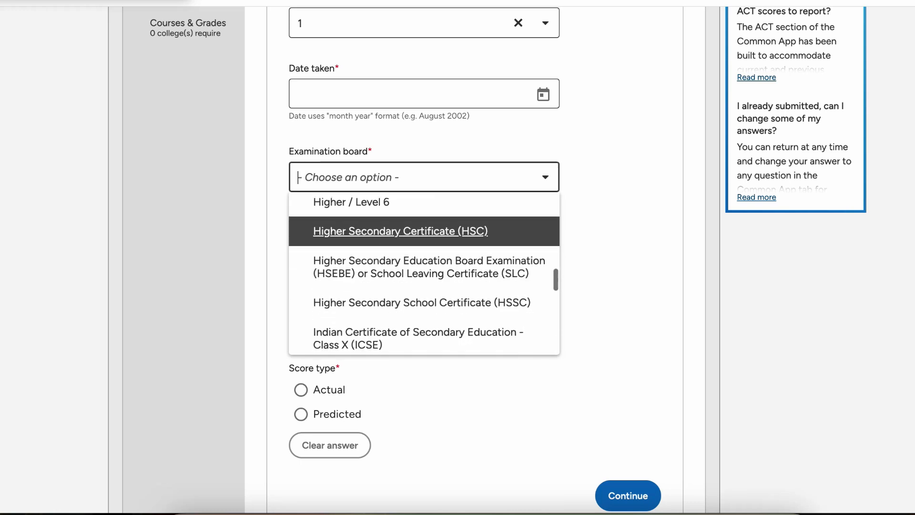
pyautogui.scroll(-5, 423, 286)
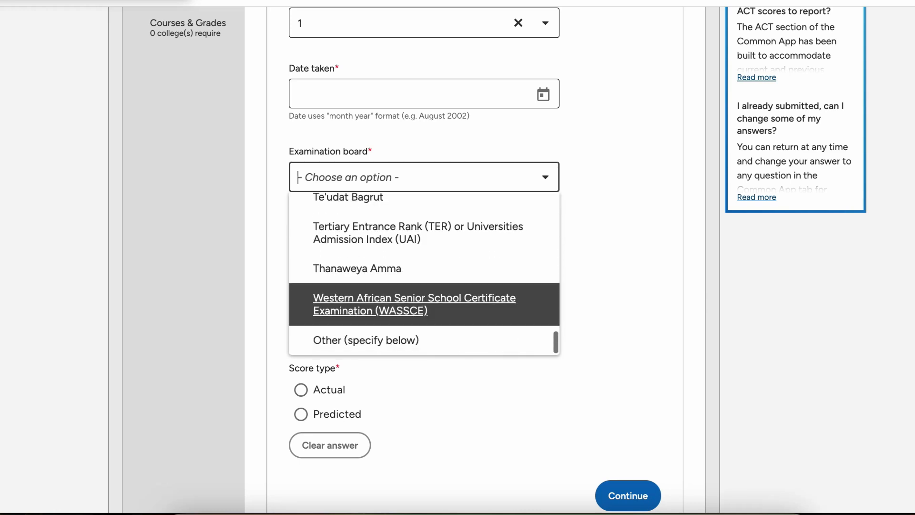
pyautogui.click(414, 304)
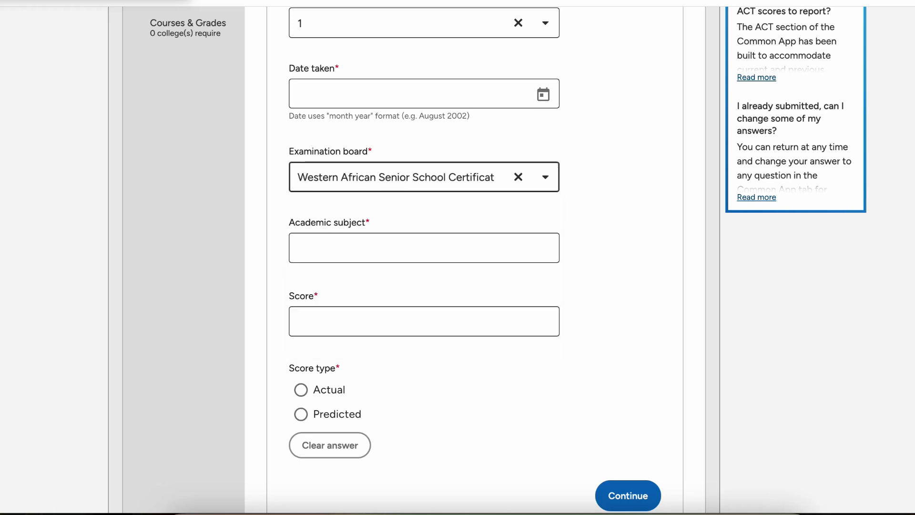
# Step: Change the examinations taken count to 9 and review the resulting exam fields
pyautogui.click(423, 212)
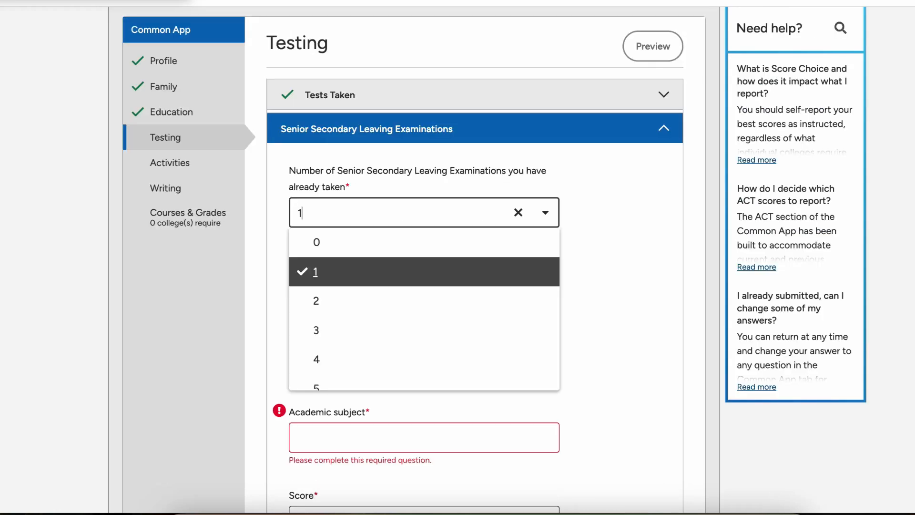
pyautogui.scroll(-4, 423, 269)
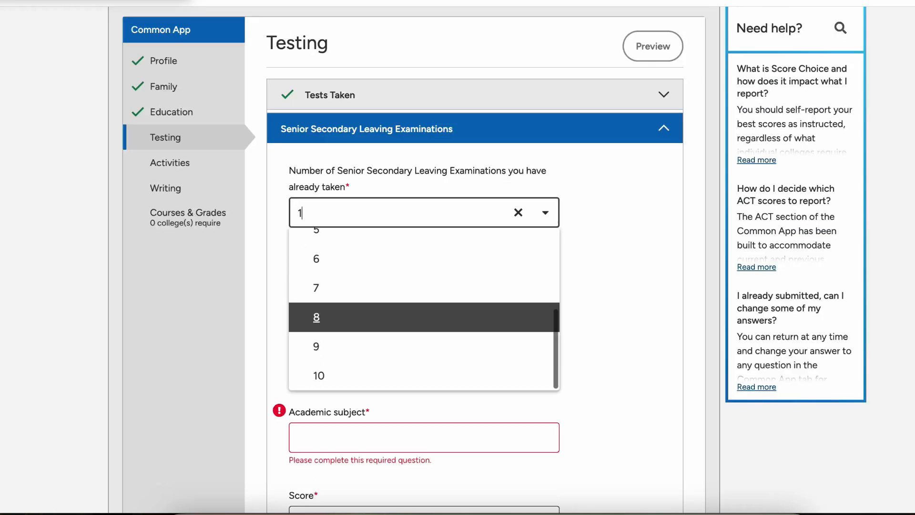
pyautogui.click(424, 347)
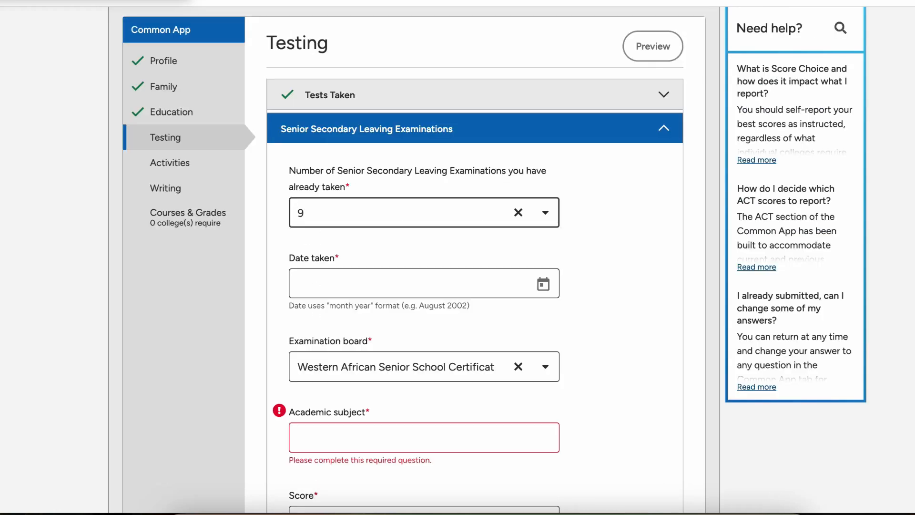
pyautogui.scroll(-4, 474, 257)
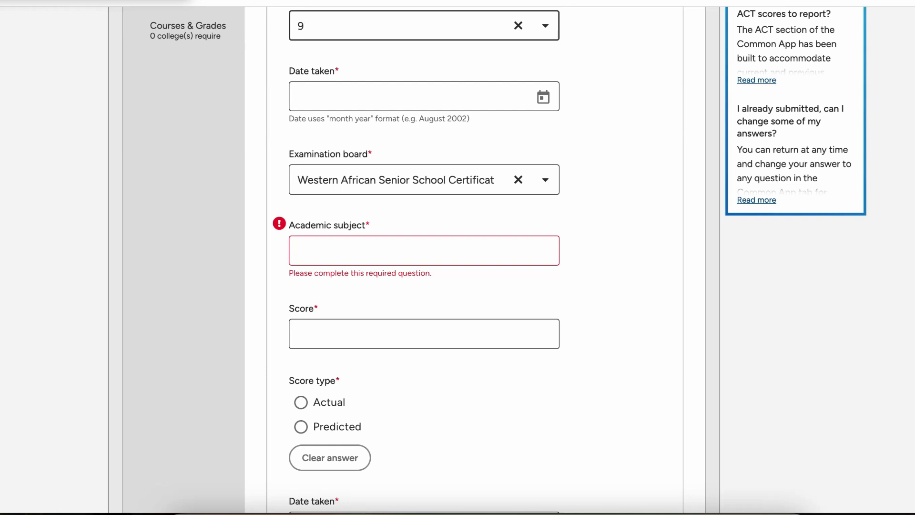
pyautogui.scroll(-13, 424, 258)
pyautogui.scroll(17, 425, 258)
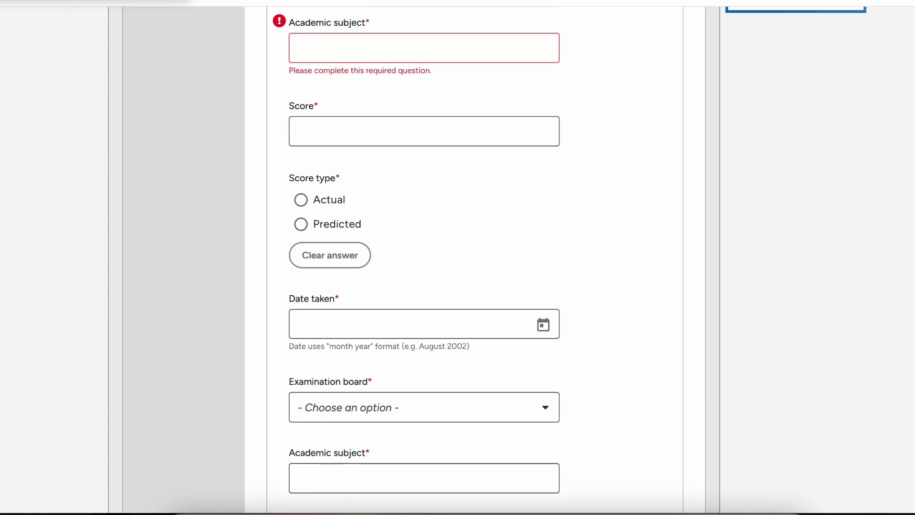
pyautogui.scroll(6, 424, 258)
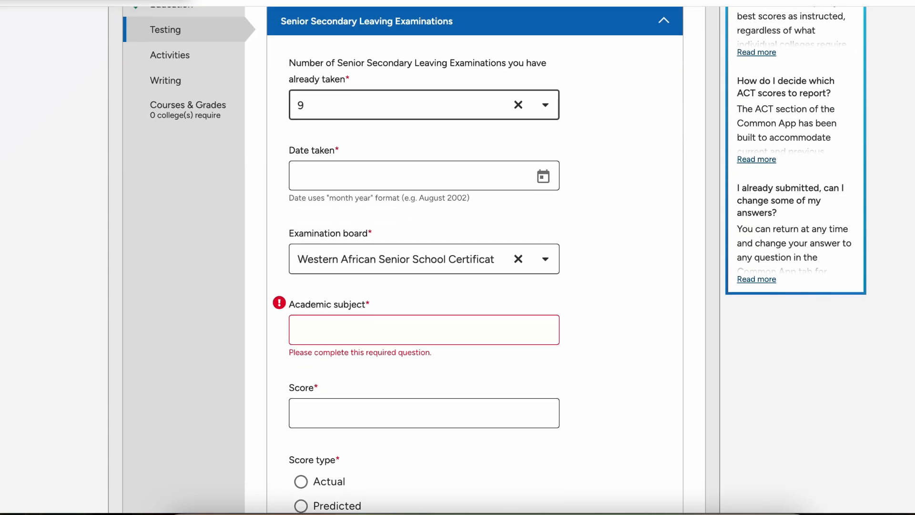
pyautogui.scroll(-1, 424, 257)
pyautogui.scroll(-2, 424, 257)
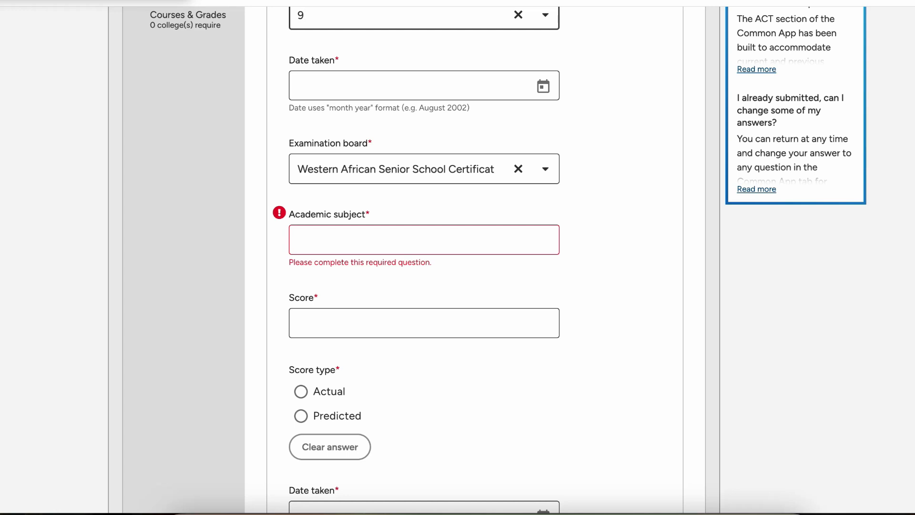
pyautogui.scroll(-2, 458, 257)
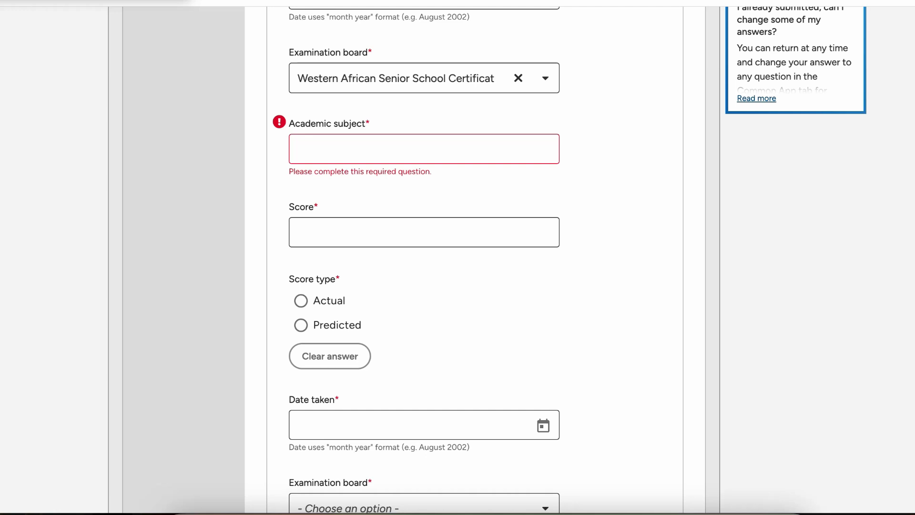
pyautogui.scroll(-2, 457, 258)
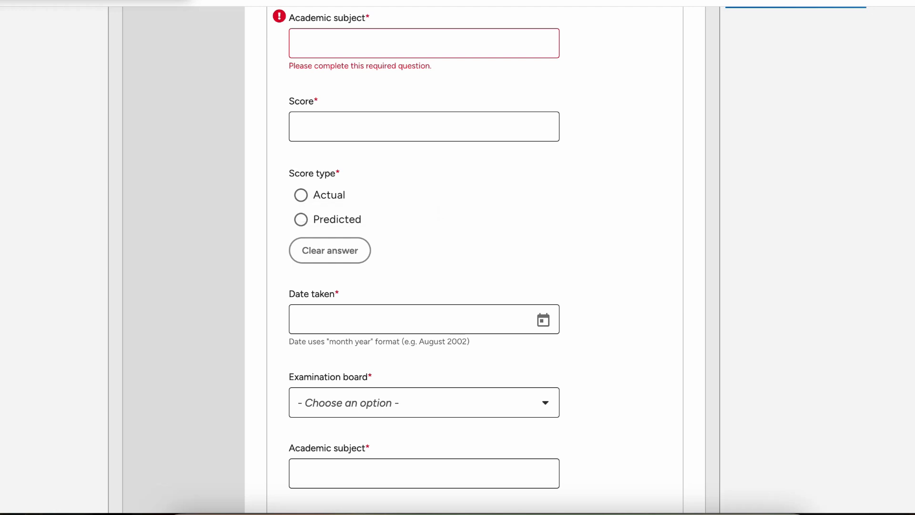
pyautogui.scroll(-3, 424, 257)
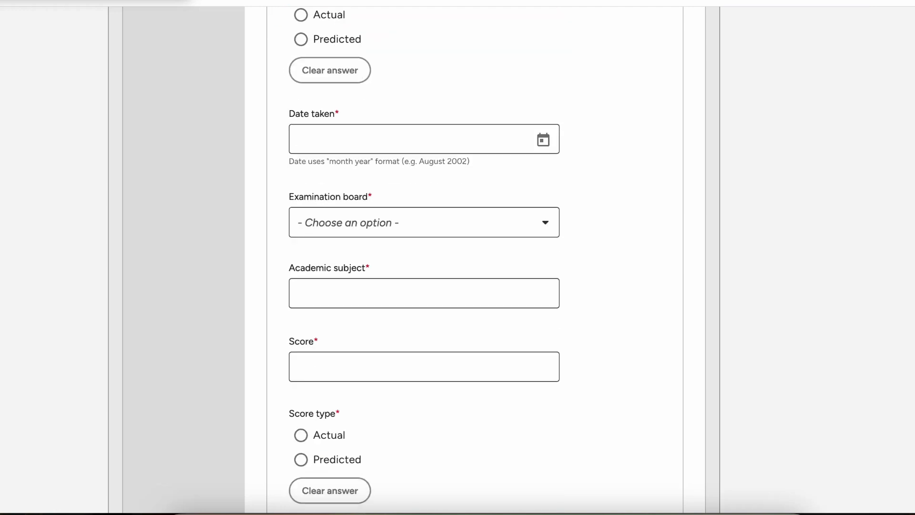
pyautogui.scroll(-1, 424, 257)
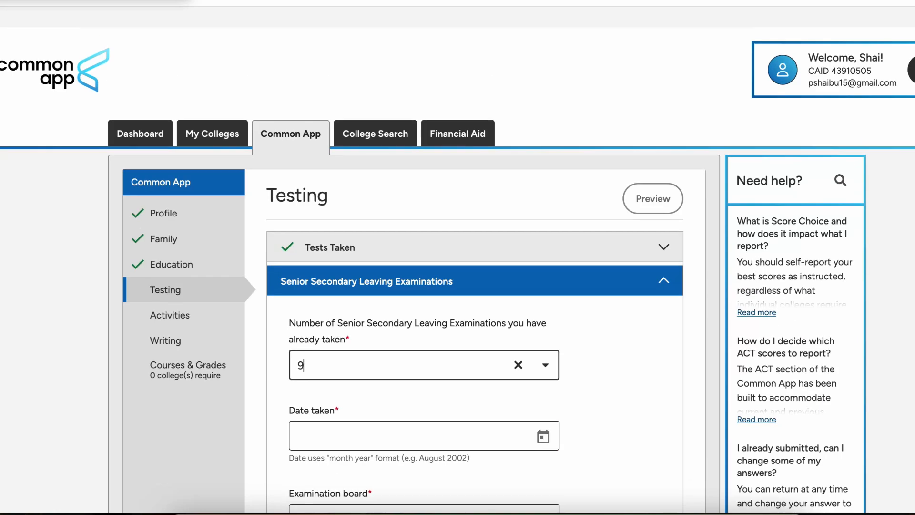
pyautogui.scroll(-1, 458, 257)
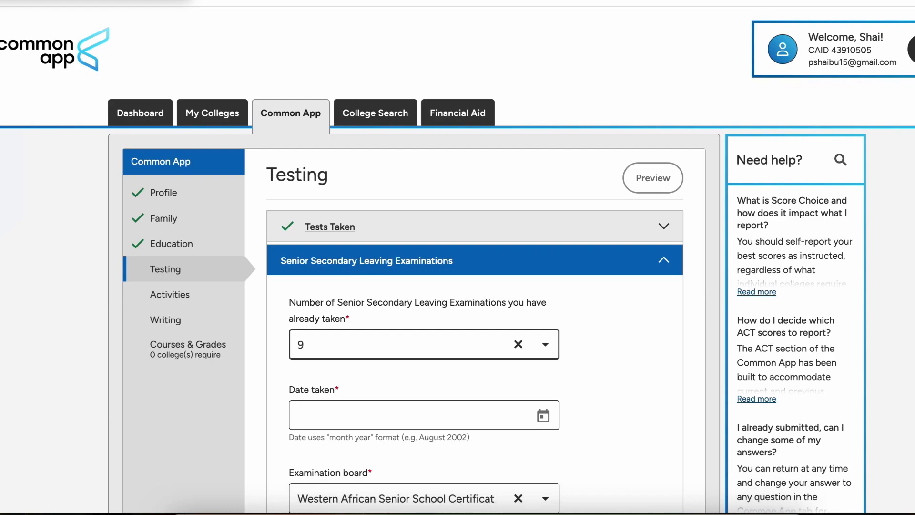
# Step: Answer No to the international applicants question in Testing and save the section
pyautogui.click(664, 227)
pyautogui.scroll(-4, 475, 257)
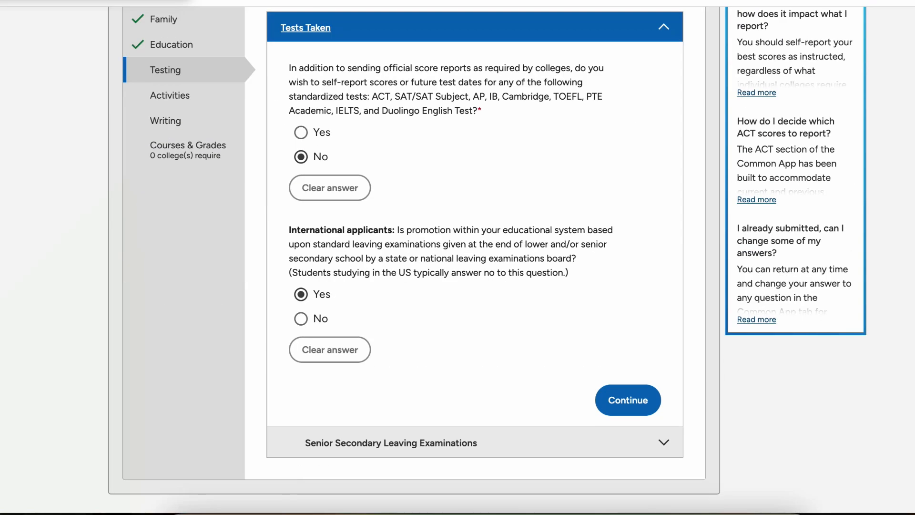
pyautogui.click(300, 318)
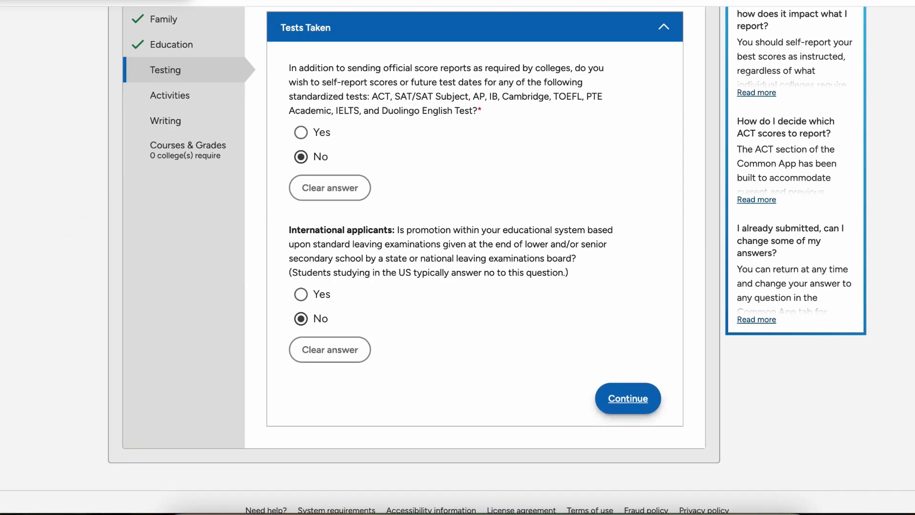
pyautogui.click(628, 400)
pyautogui.scroll(-3, 458, 257)
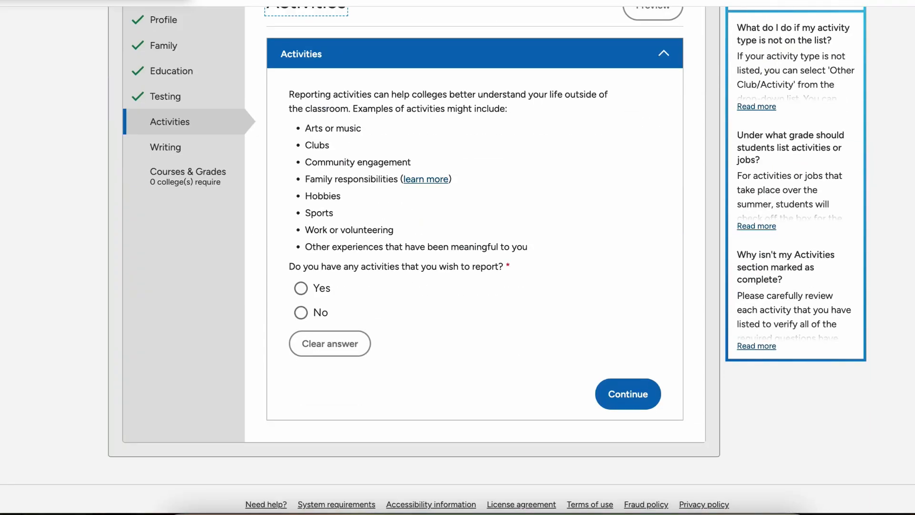
pyautogui.scroll(-1, 457, 257)
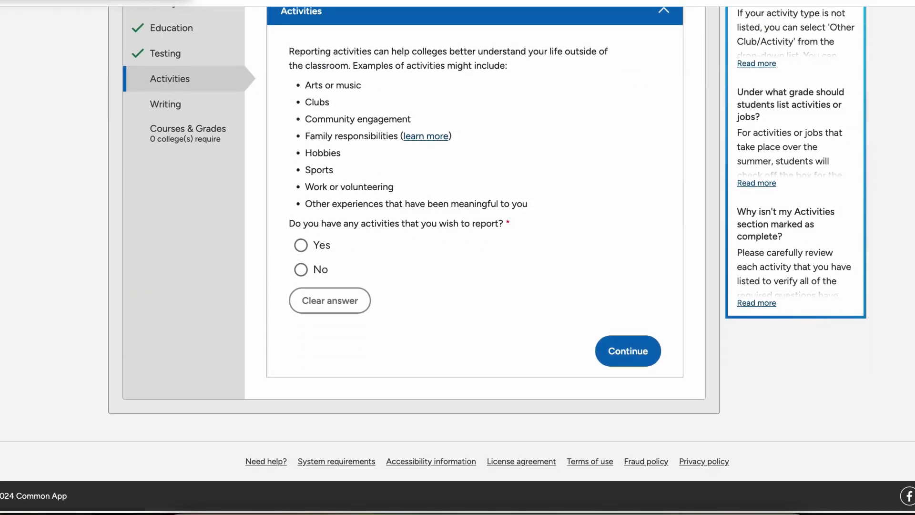
pyautogui.scroll(1, 457, 257)
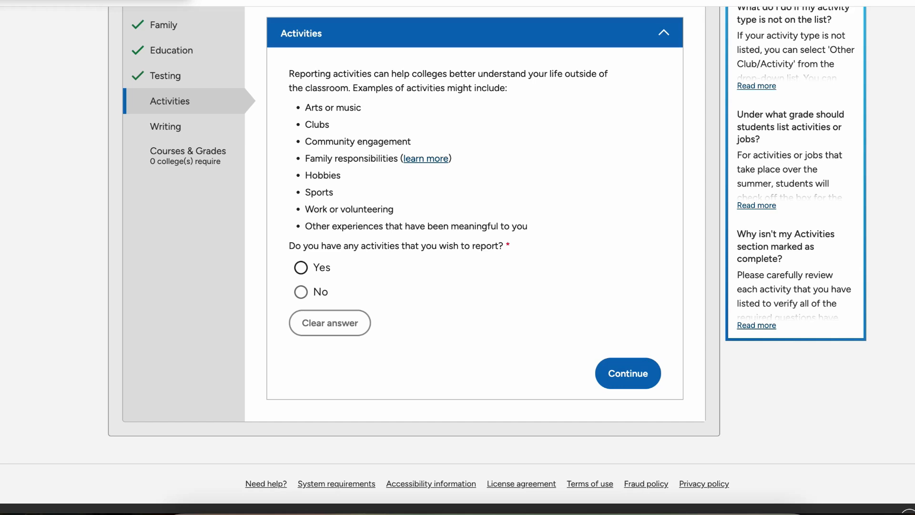
# Step: Answer Yes to reporting activities and look through the empty Activity 1 form
pyautogui.click(301, 267)
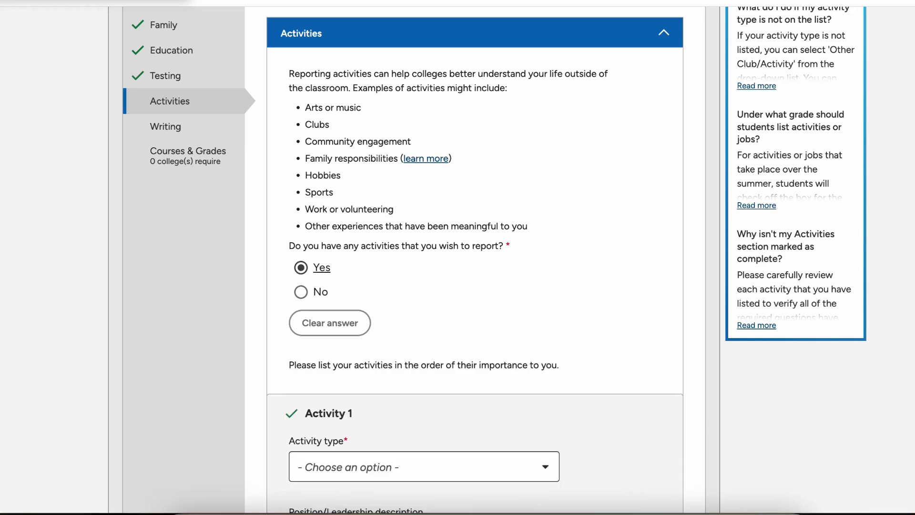
pyautogui.scroll(-5, 475, 257)
pyautogui.scroll(-3, 475, 258)
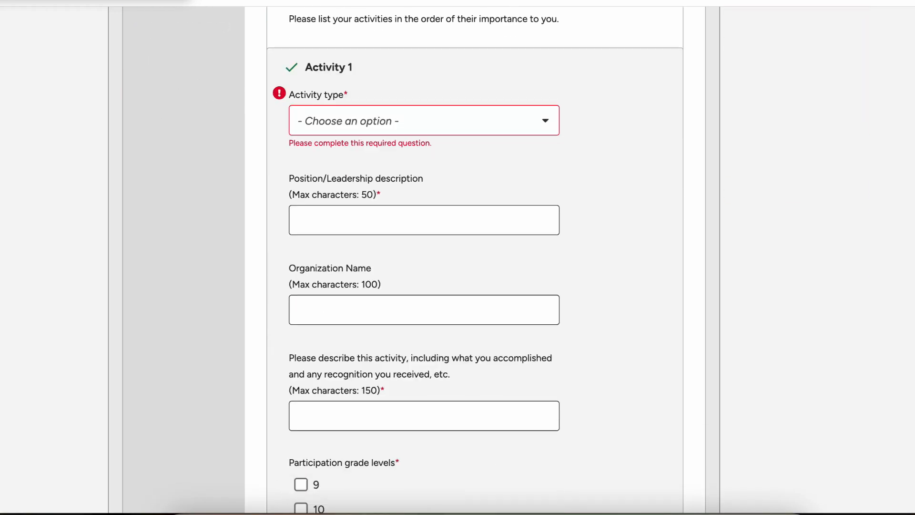
pyautogui.scroll(-1, 475, 258)
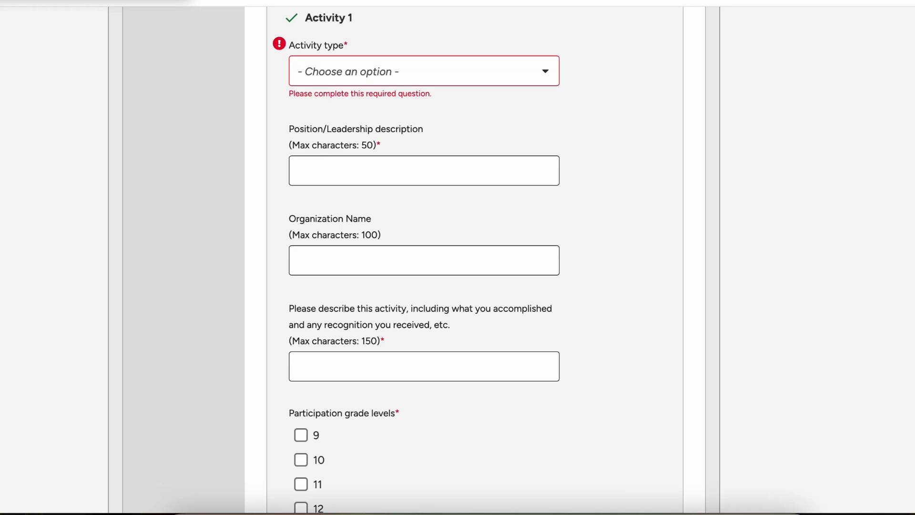
pyautogui.scroll(-1, 474, 258)
pyautogui.scroll(-2, 474, 258)
pyautogui.scroll(6, 474, 257)
pyautogui.scroll(-2, 475, 257)
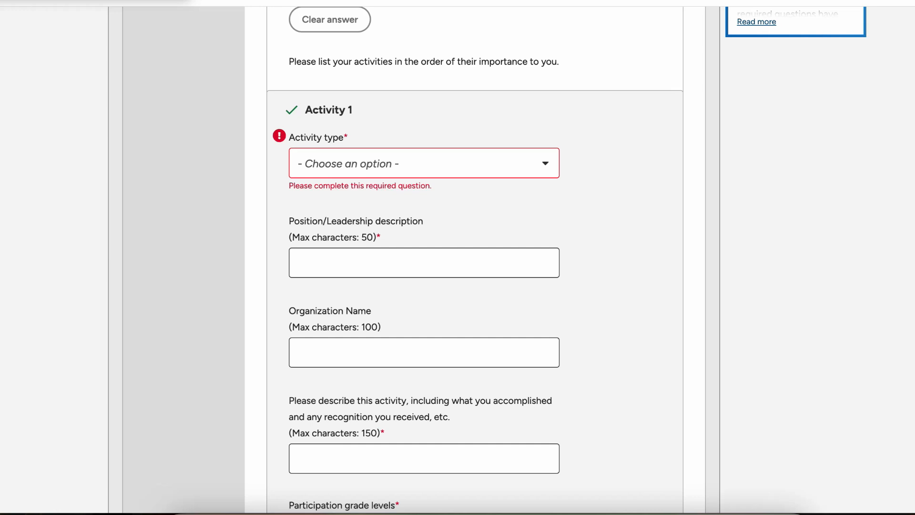
pyautogui.scroll(-3, 475, 257)
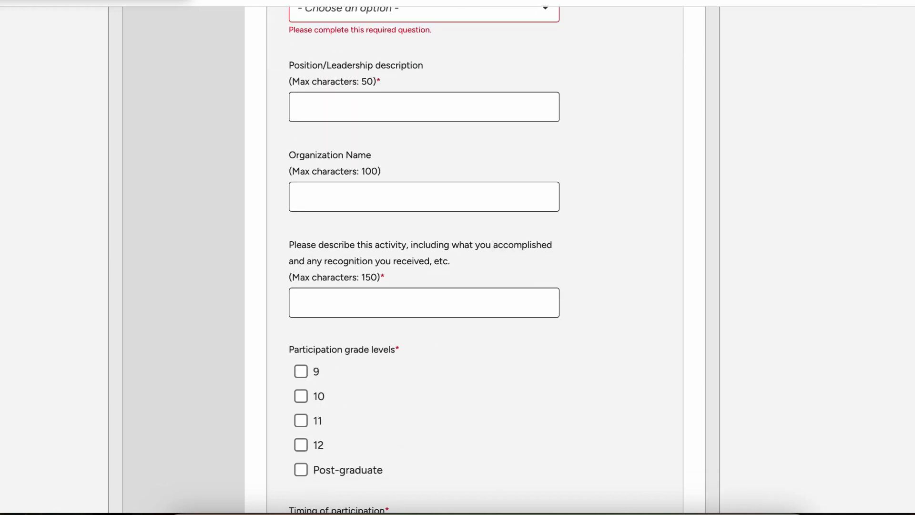
pyautogui.scroll(-2, 475, 257)
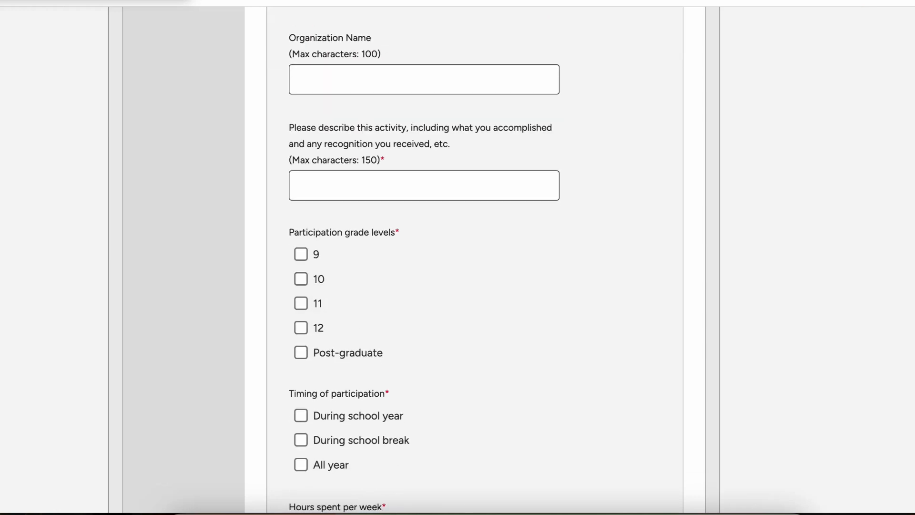
pyautogui.scroll(-2, 475, 257)
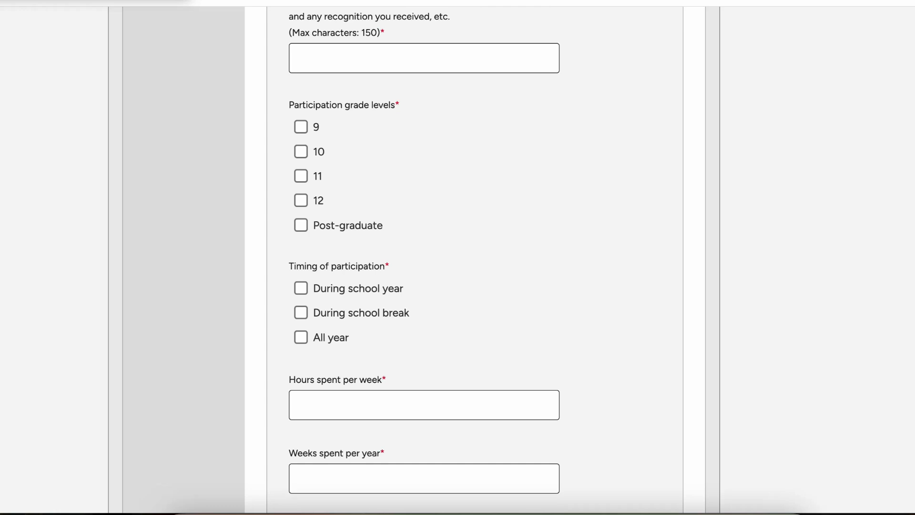
pyautogui.scroll(-1, 475, 257)
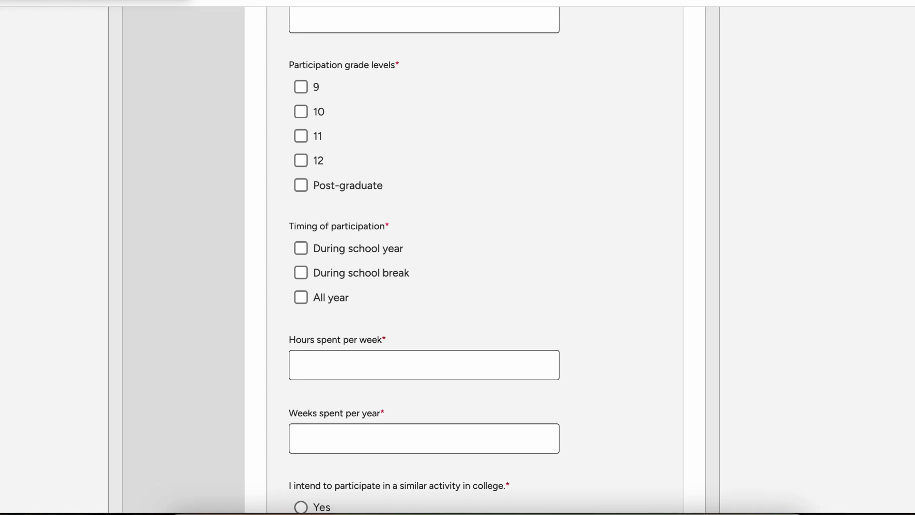
pyautogui.scroll(-3, 475, 257)
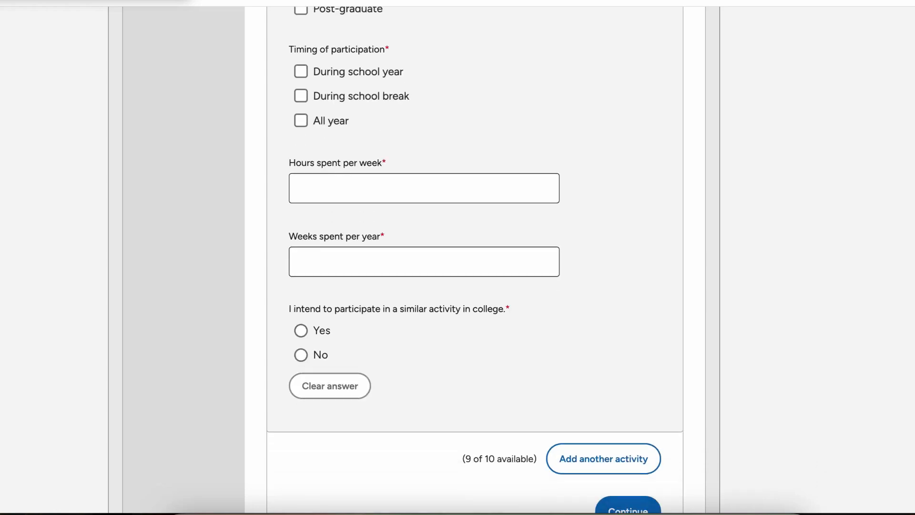
pyautogui.scroll(2, 475, 257)
pyautogui.scroll(-2, 474, 257)
pyautogui.scroll(-3, 475, 258)
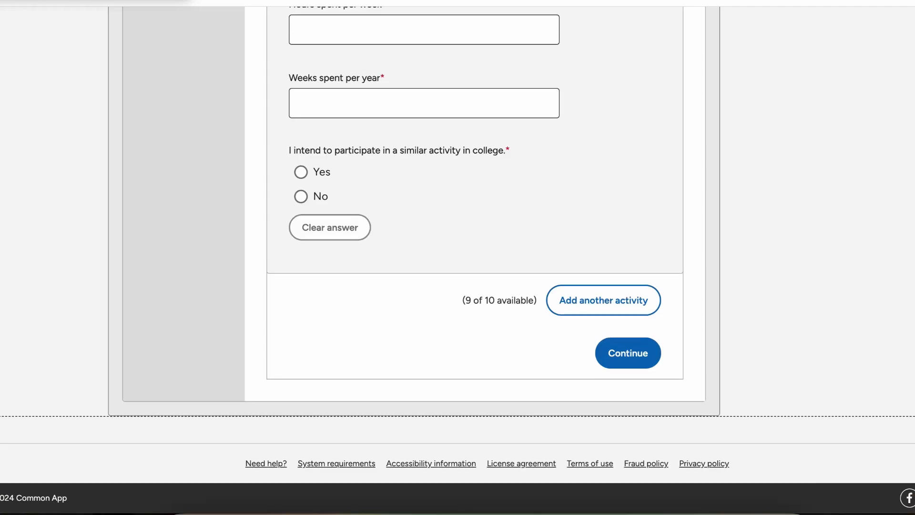
pyautogui.scroll(10, 424, 258)
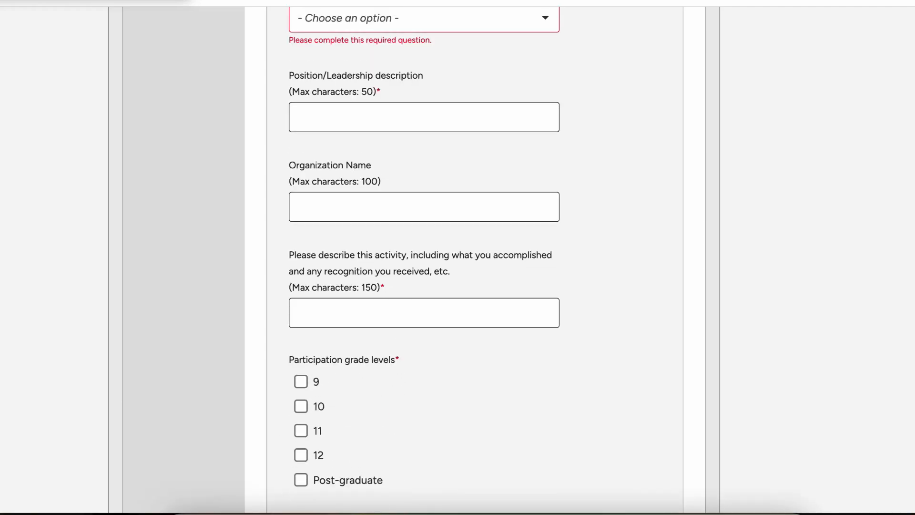
pyautogui.scroll(-3, 424, 258)
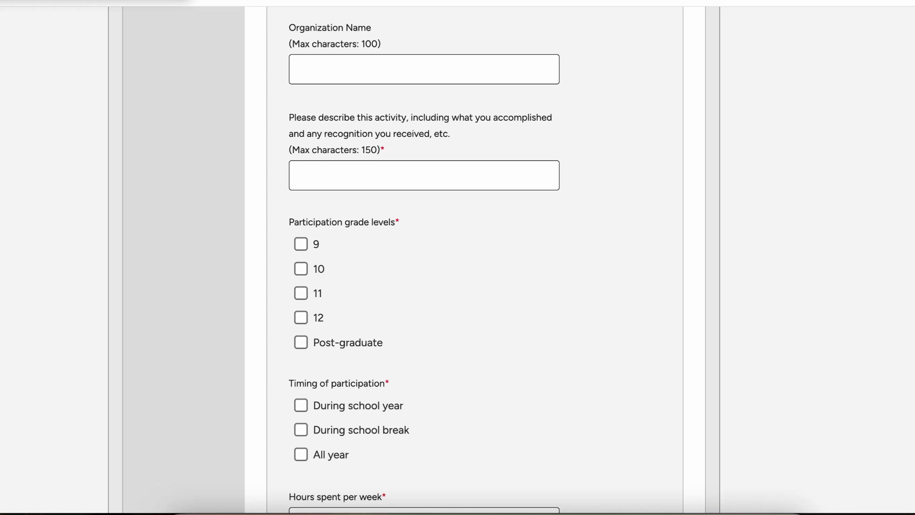
# Step: Change the activities answer to No and save, moving on to Writing
pyautogui.scroll(2, 425, 257)
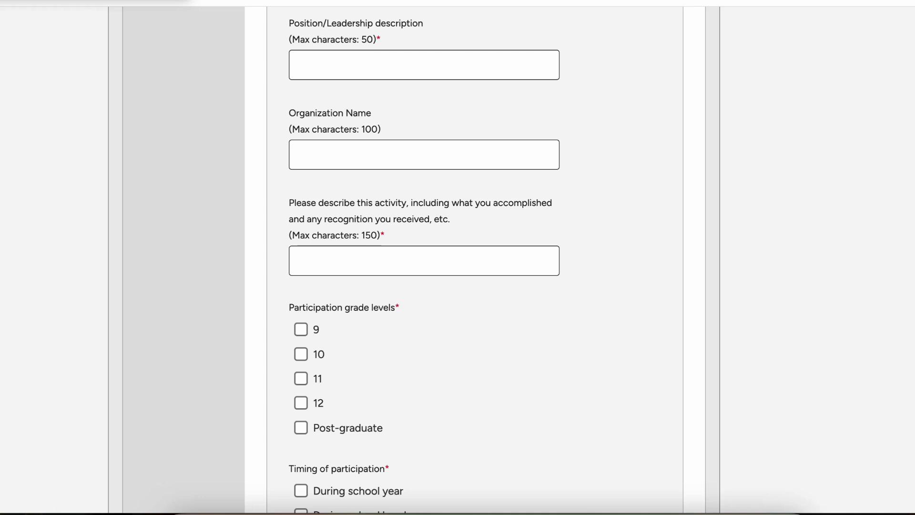
pyautogui.scroll(15, 457, 257)
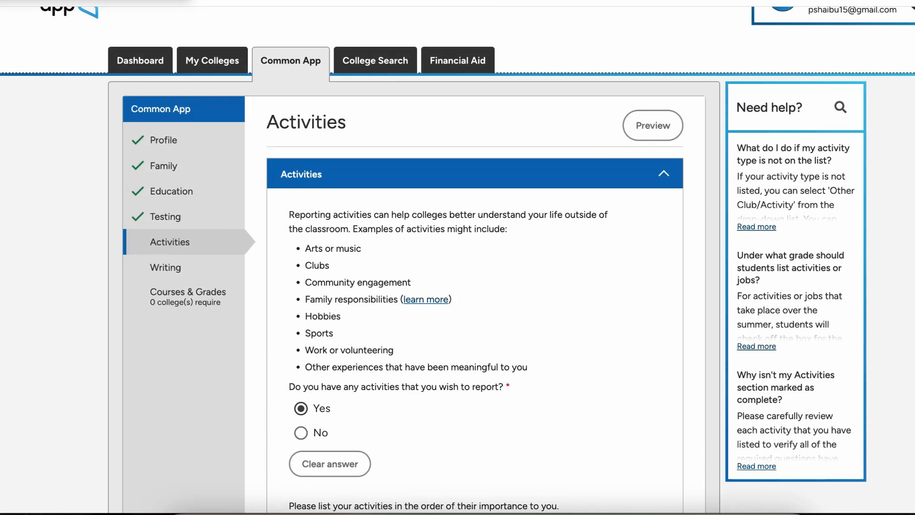
pyautogui.scroll(-3, 305, 324)
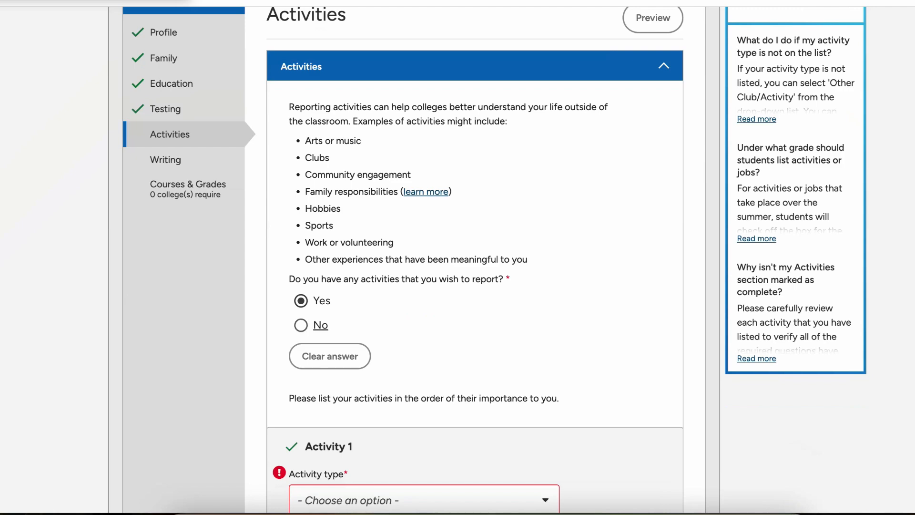
pyautogui.click(300, 324)
pyautogui.click(628, 351)
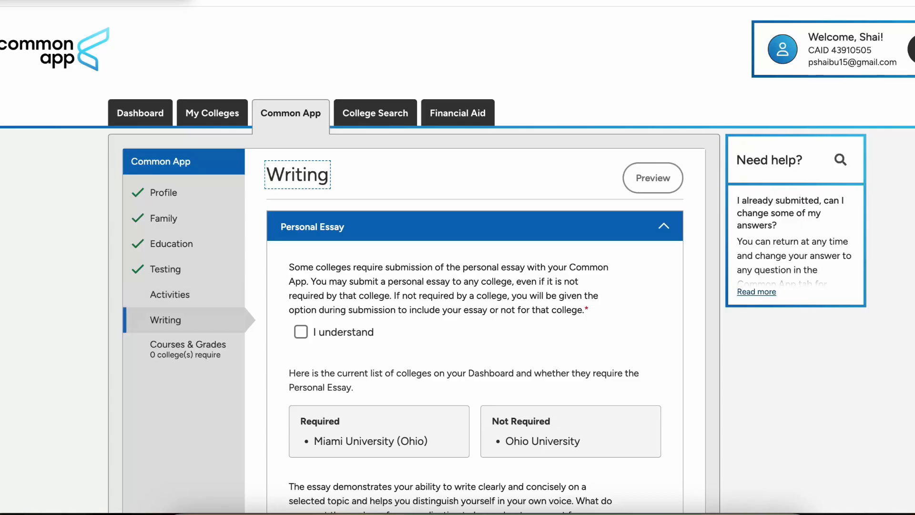
# Step: Tick the Personal Essay 'I understand' acknowledgement and review the prompt list and essay box
pyautogui.scroll(-5, 628, 352)
pyautogui.scroll(2, 457, 257)
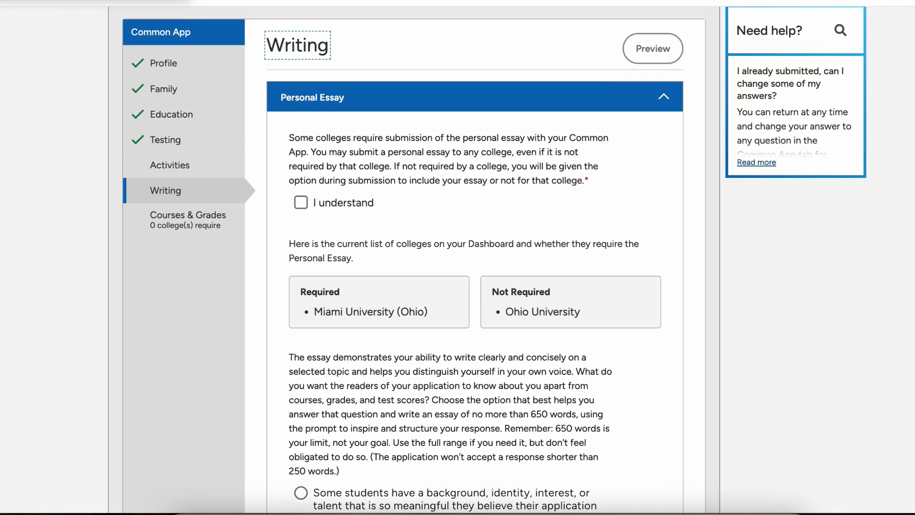
pyautogui.click(301, 203)
pyautogui.scroll(-4, 301, 203)
pyautogui.scroll(2, 301, 202)
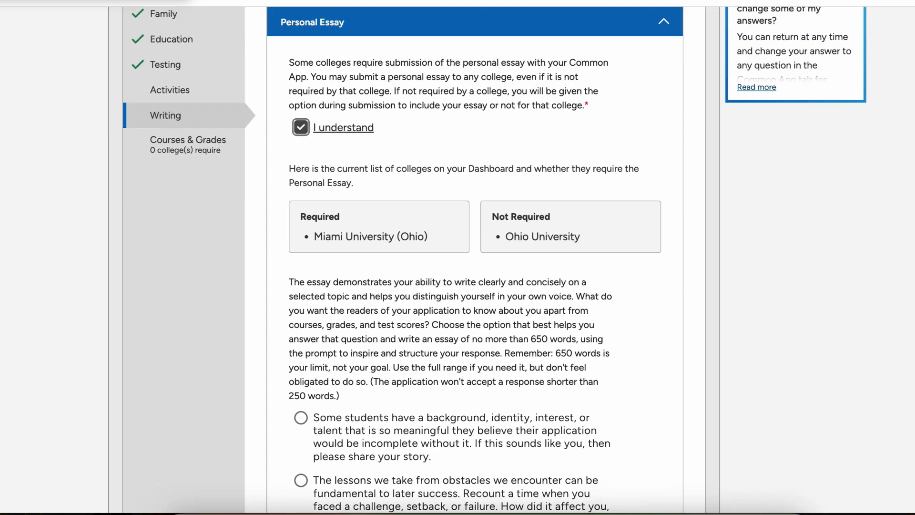
pyautogui.scroll(2, 312, 139)
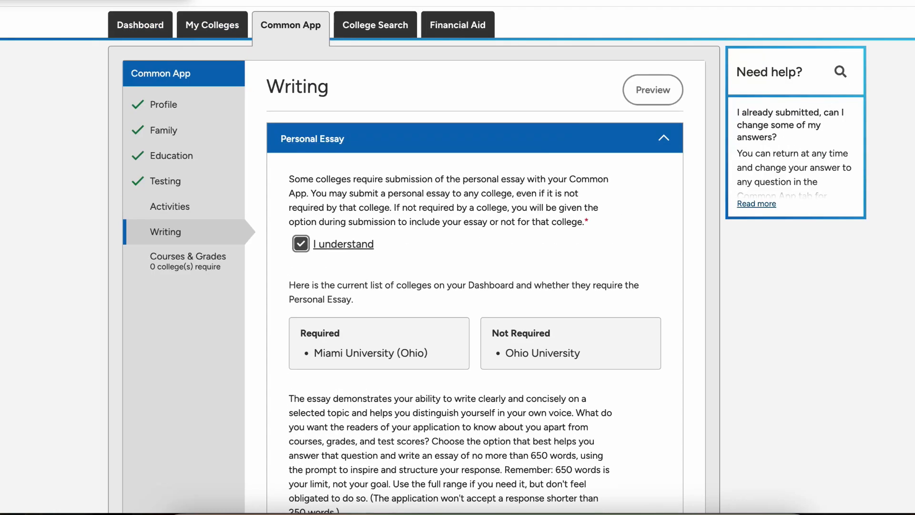
pyautogui.scroll(-6, 458, 257)
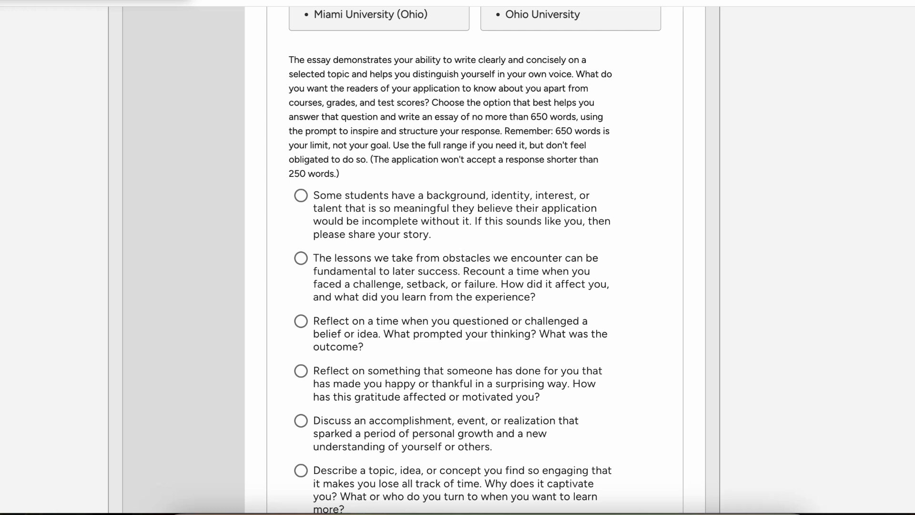
pyautogui.scroll(1, 475, 260)
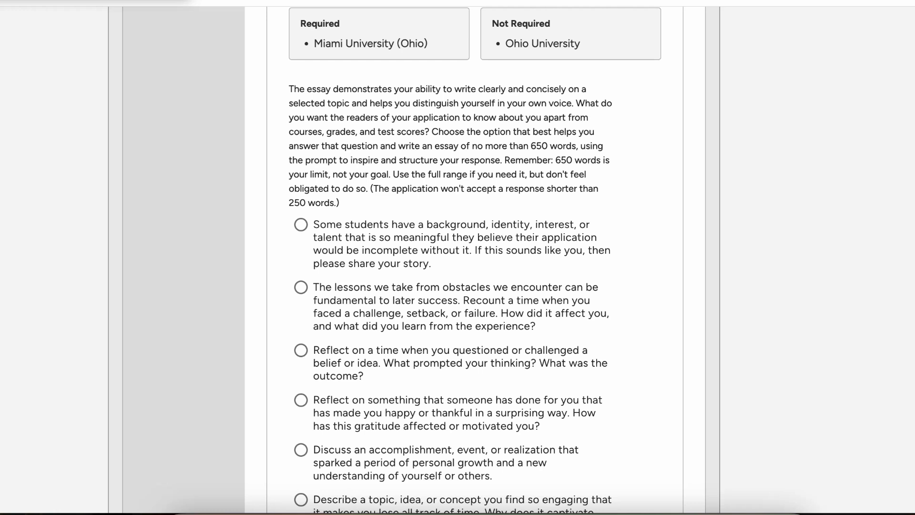
pyautogui.scroll(-8, 475, 260)
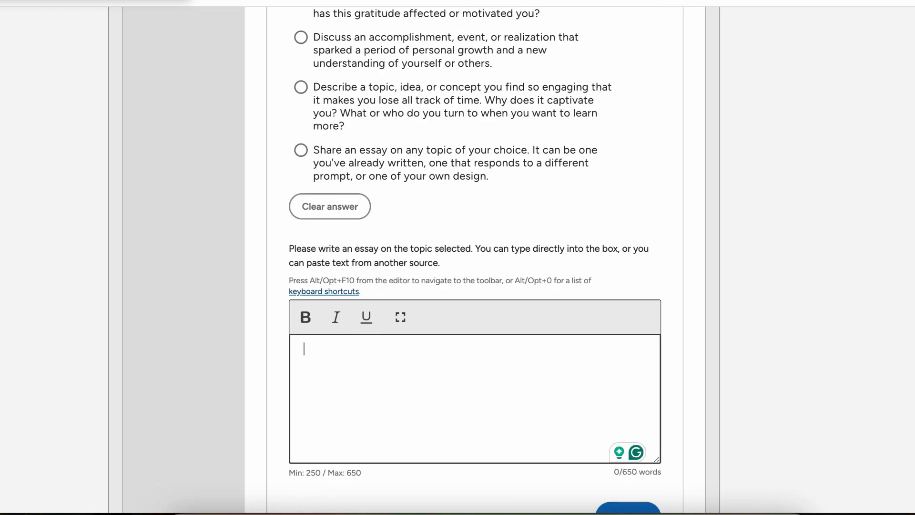
# Step: Copy the last prompt's text into the essay box and remove the blank lines above it
pyautogui.moveTo(489, 176); pyautogui.dragTo(307, 150)
pyautogui.press('super+c')
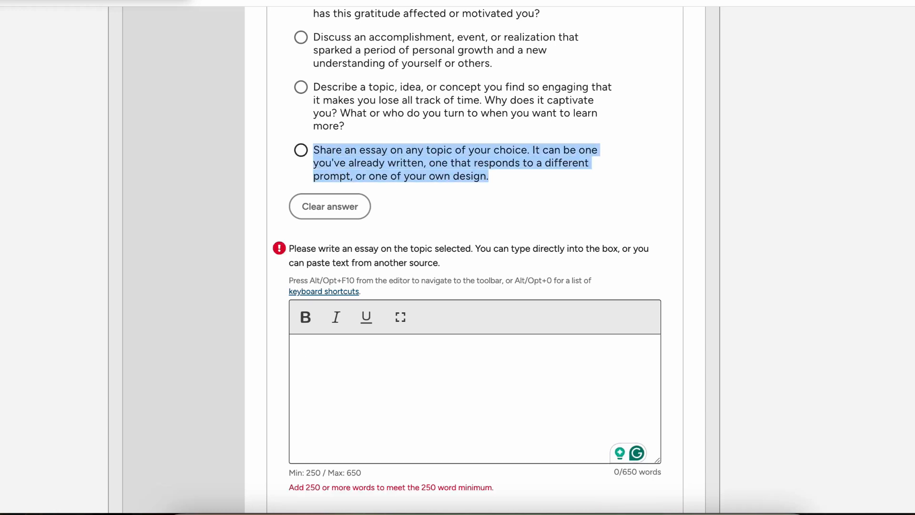
pyautogui.click(305, 349)
pyautogui.press('super+v')
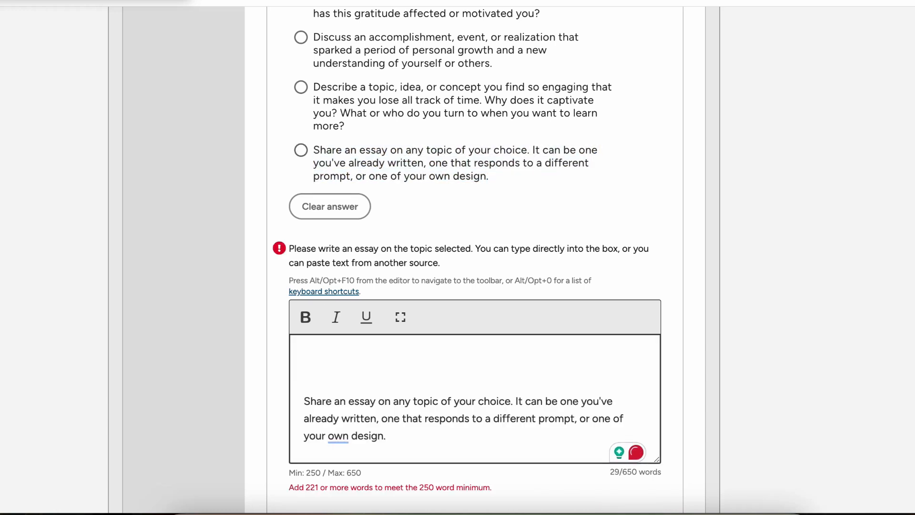
pyautogui.press('super+a')
pyautogui.press('super+c')
pyautogui.press('Left')
pyautogui.press('BackSpace')
pyautogui.press('BackSpace')
pyautogui.press('BackSpace')
pyautogui.scroll(5, 639, 453)
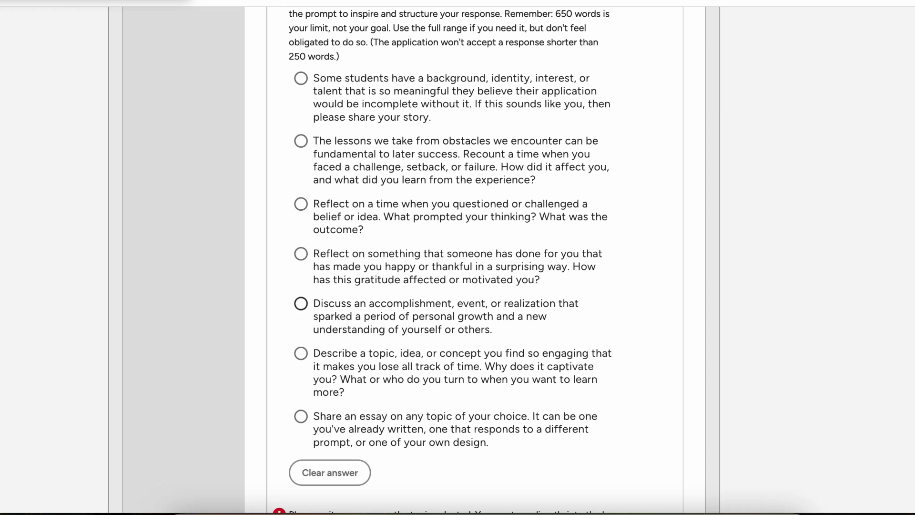
# Step: Choose the accomplishment and personal growth essay prompt
pyautogui.click(301, 304)
pyautogui.scroll(-2, 301, 303)
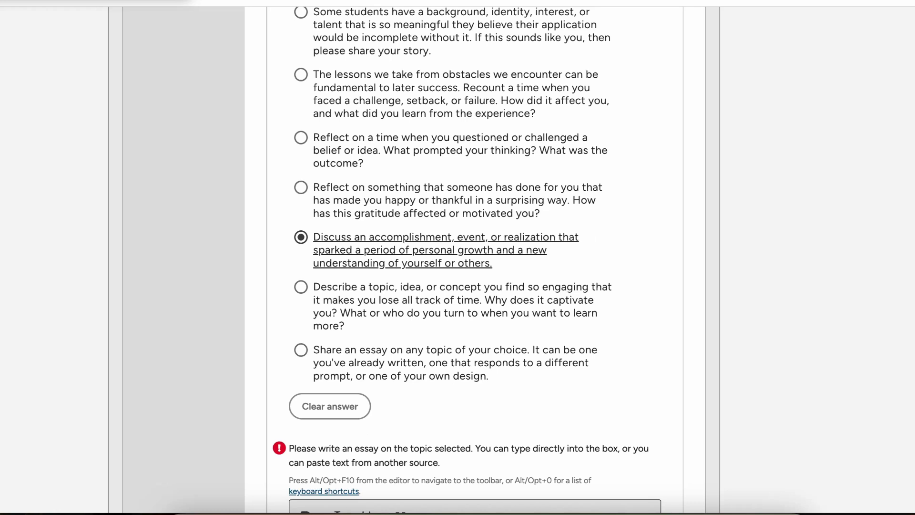
pyautogui.scroll(-3, 474, 260)
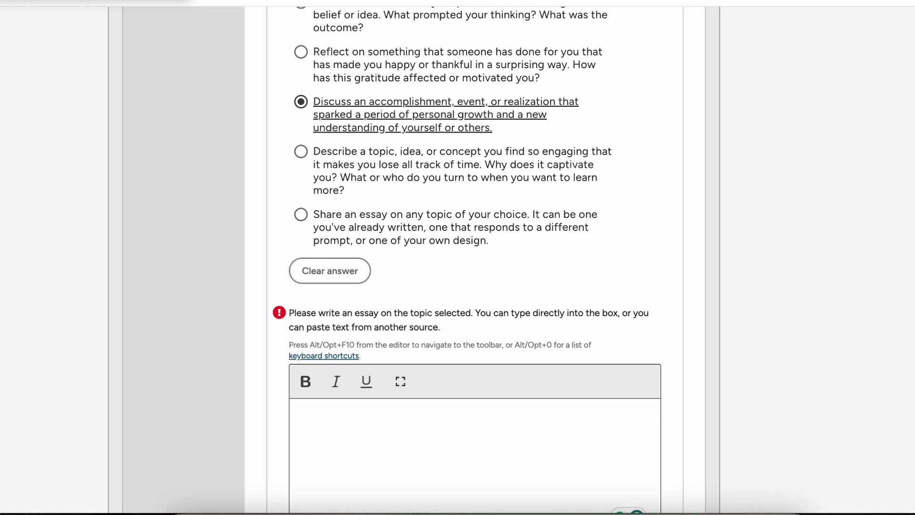
pyautogui.scroll(-4, 474, 260)
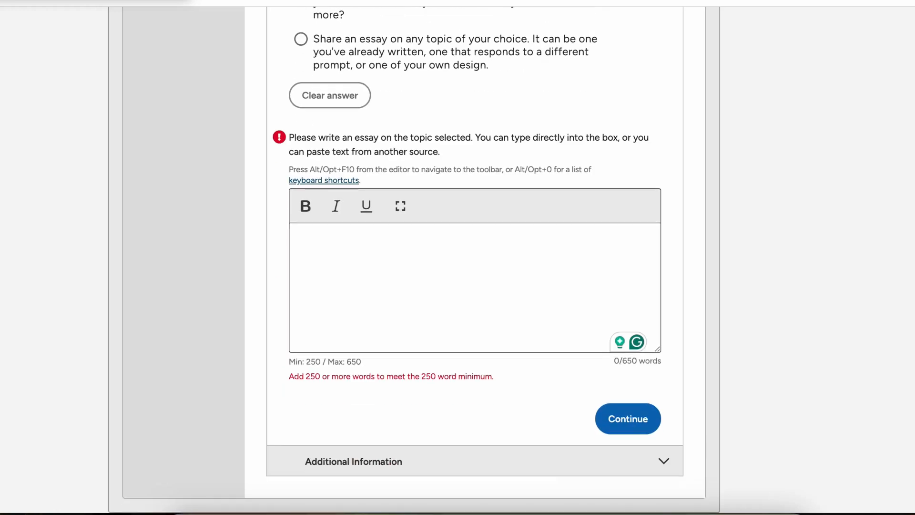
pyautogui.scroll(3, 474, 259)
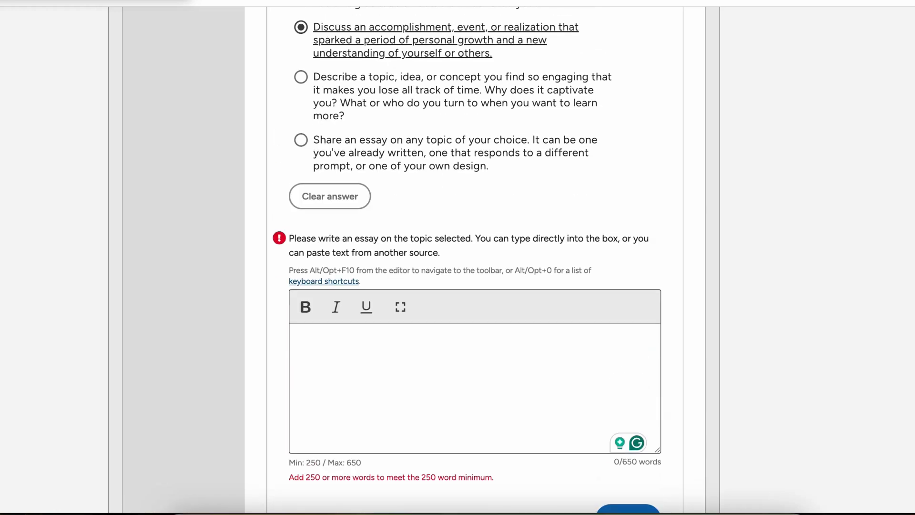
# Step: Paste the prompt paragraph repeatedly into the essay to pass 250 words, then save it
pyautogui.click(304, 373)
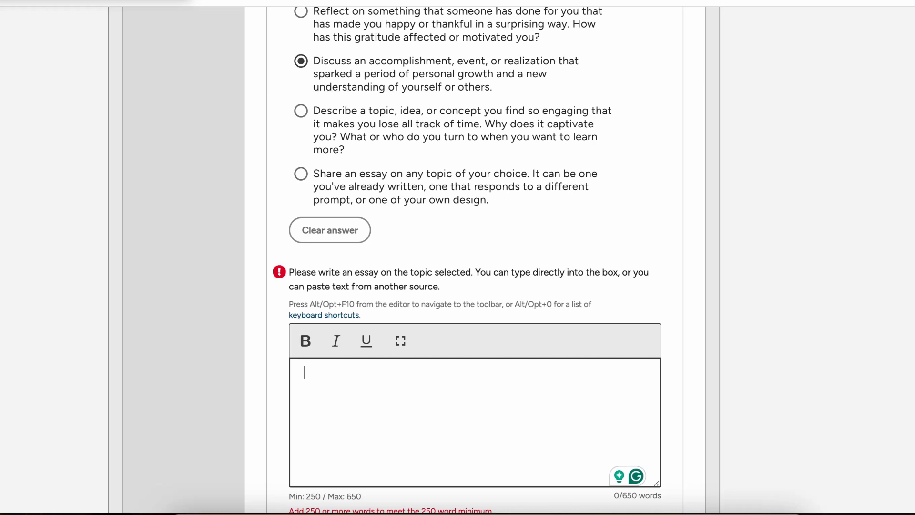
pyautogui.press('super+v')
pyautogui.click(304, 424)
pyautogui.press('BackSpace')
pyautogui.press('BackSpace')
pyautogui.press('BackSpace')
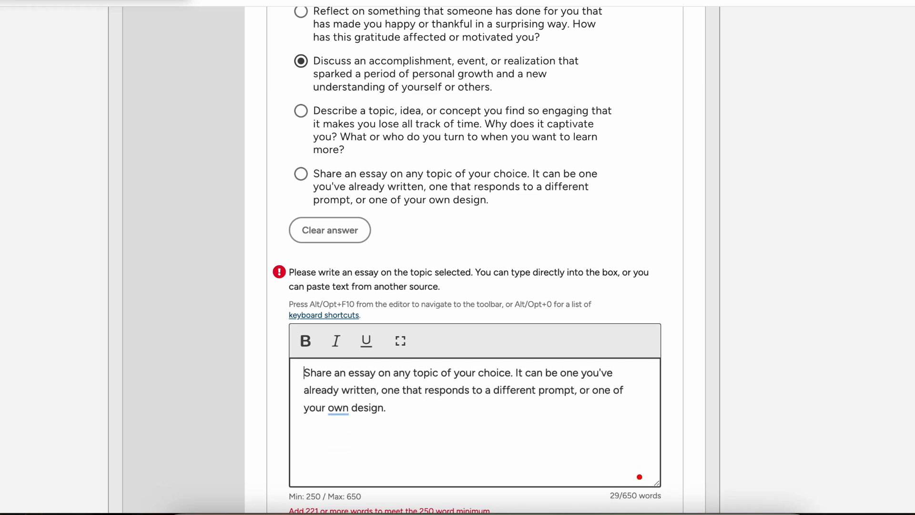
pyautogui.scroll(-4, 474, 258)
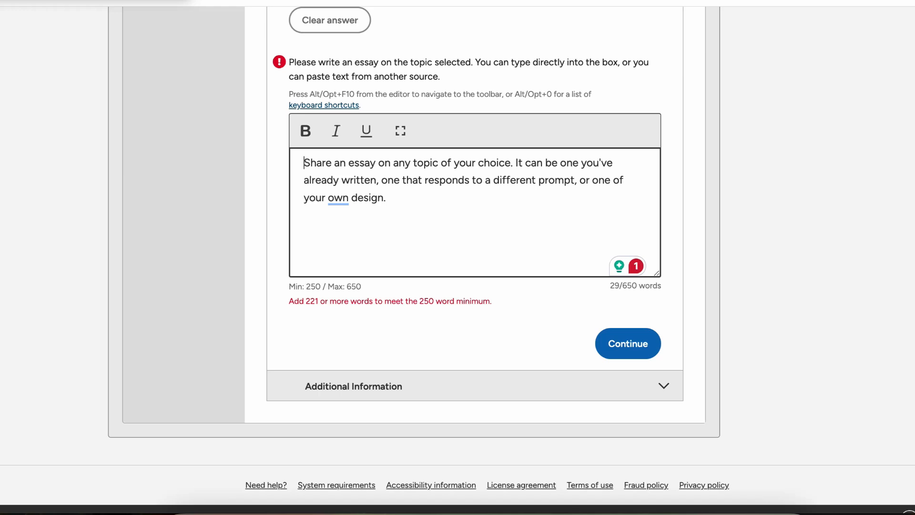
pyautogui.moveTo(387, 198); pyautogui.dragTo(303, 163)
pyautogui.hotkey('ctrl', 'c')
pyautogui.click(387, 198)
pyautogui.hotkey('ctrl', 'v')
pyautogui.hotkey('ctrl', 'v')
pyautogui.hotkey('ctrl', 'v')
pyautogui.click(627, 337)
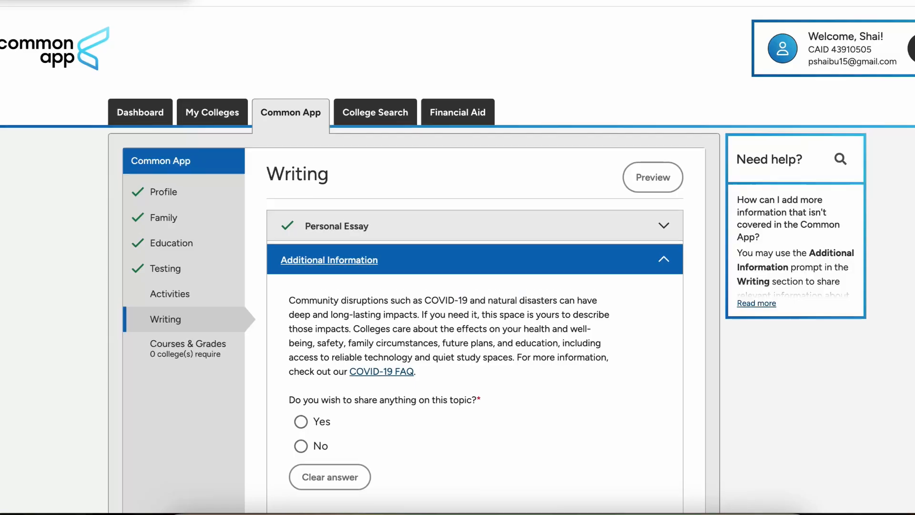
# Step: Answer No to sharing the impact of community disruptions
pyautogui.scroll(-3, 457, 257)
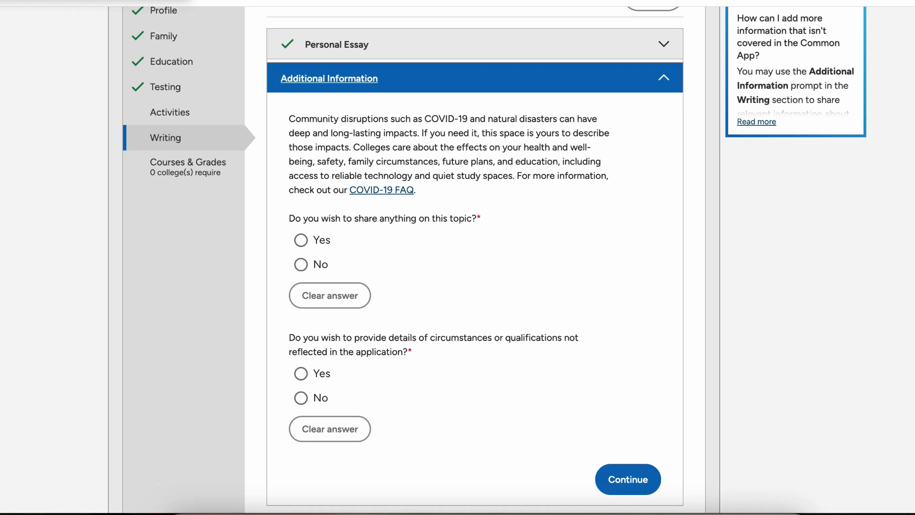
pyautogui.scroll(-1, 457, 258)
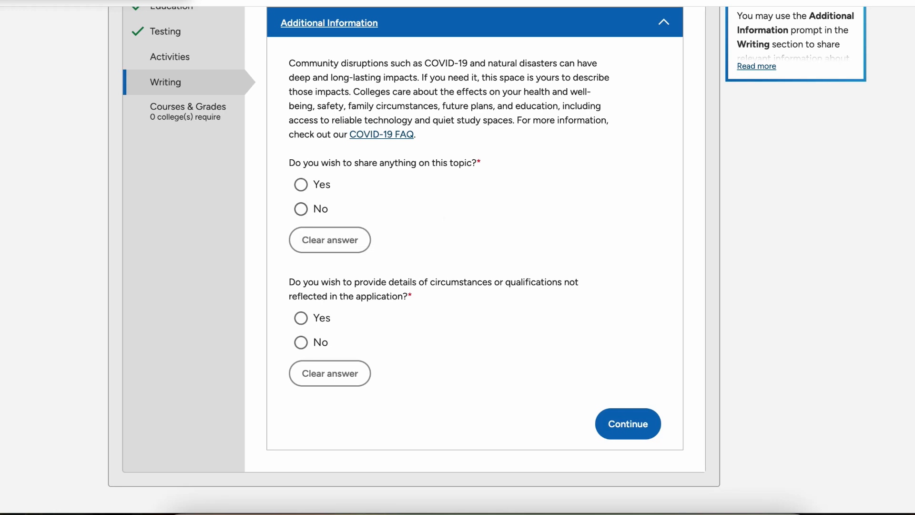
pyautogui.scroll(-1, 457, 257)
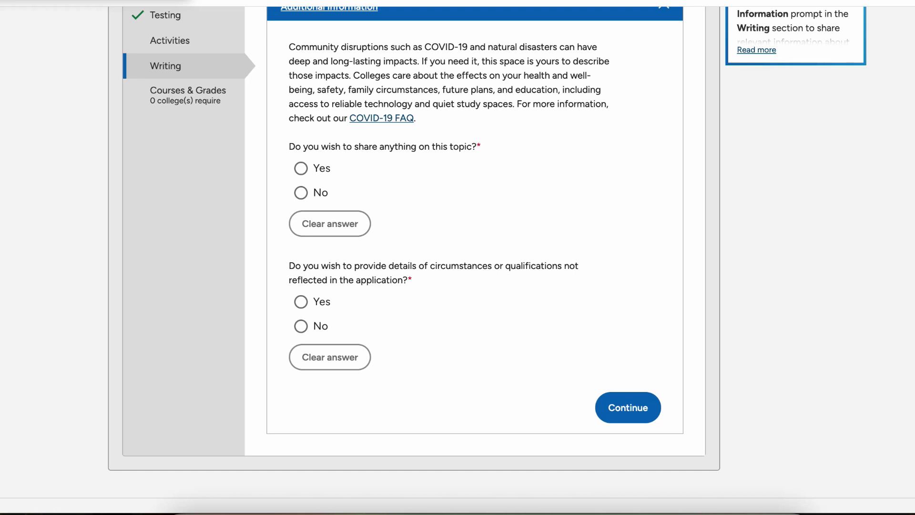
pyautogui.scroll(1, 458, 257)
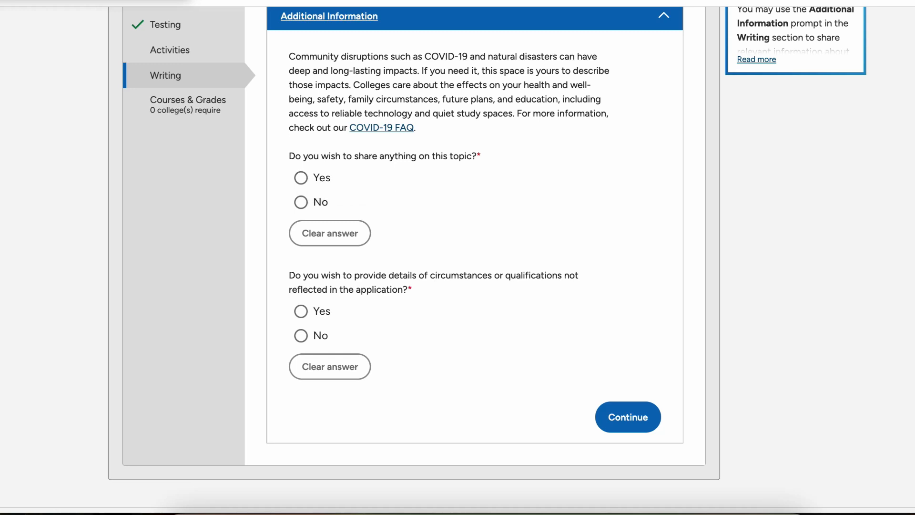
pyautogui.click(302, 202)
pyautogui.click(301, 177)
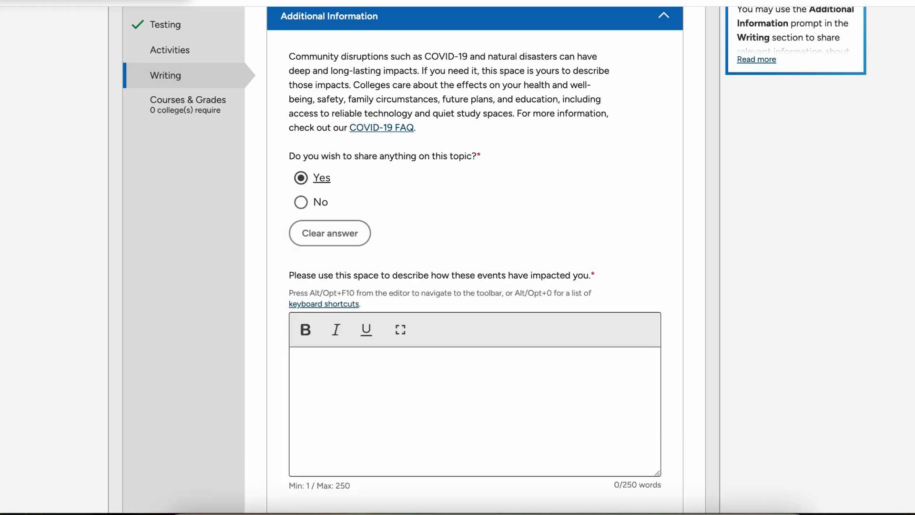
pyautogui.scroll(-2, 475, 257)
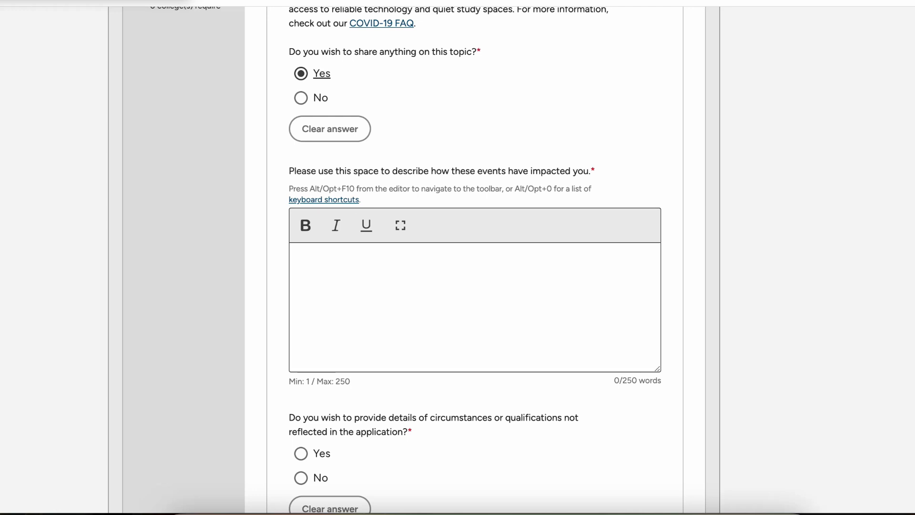
pyautogui.moveTo(350, 382); pyautogui.dragTo(328, 382)
pyautogui.scroll(1, 475, 258)
pyautogui.click(301, 161)
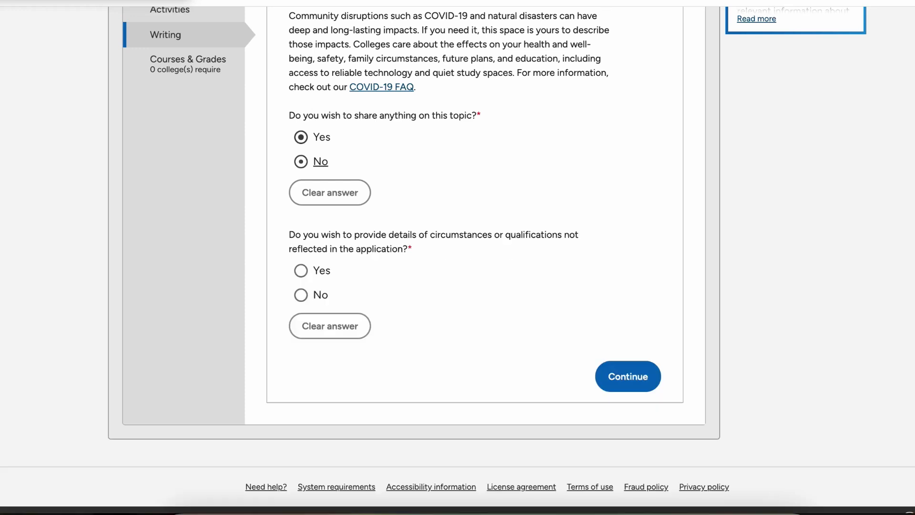
pyautogui.scroll(-1, 315, 153)
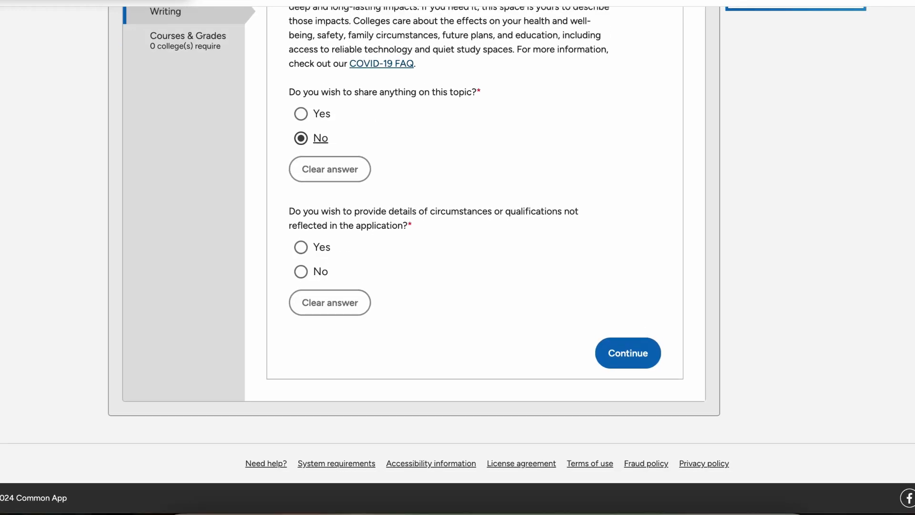
# Step: Answer No to providing additional details and save Additional Information
pyautogui.click(300, 248)
pyautogui.click(300, 272)
pyautogui.click(300, 247)
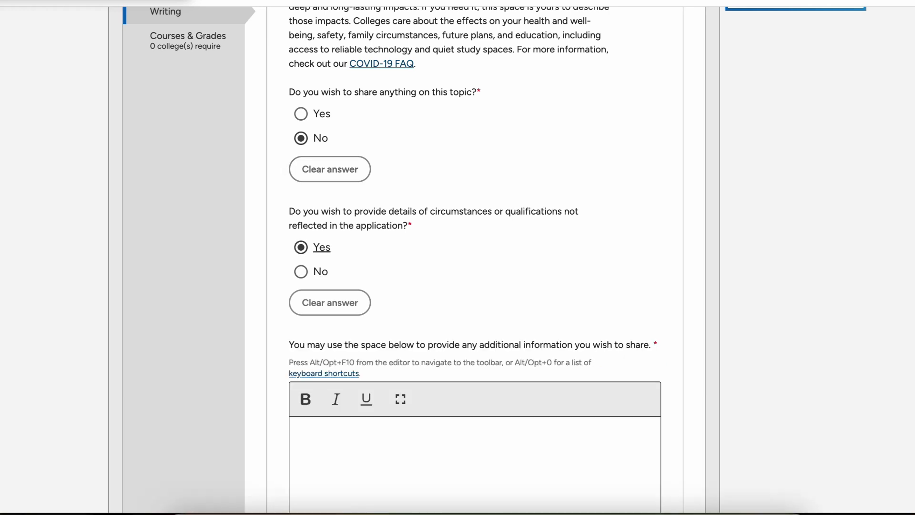
pyautogui.scroll(-2, 301, 247)
pyautogui.scroll(1, 301, 190)
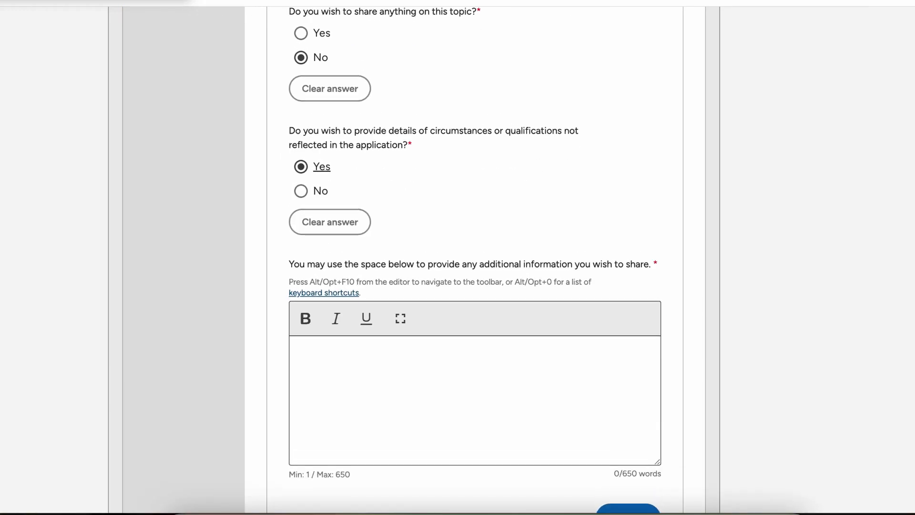
pyautogui.click(300, 190)
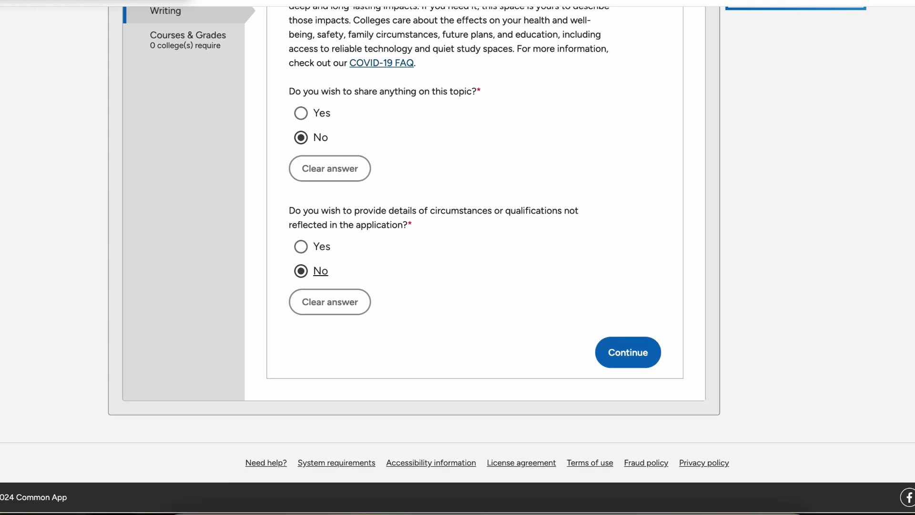
pyautogui.click(628, 352)
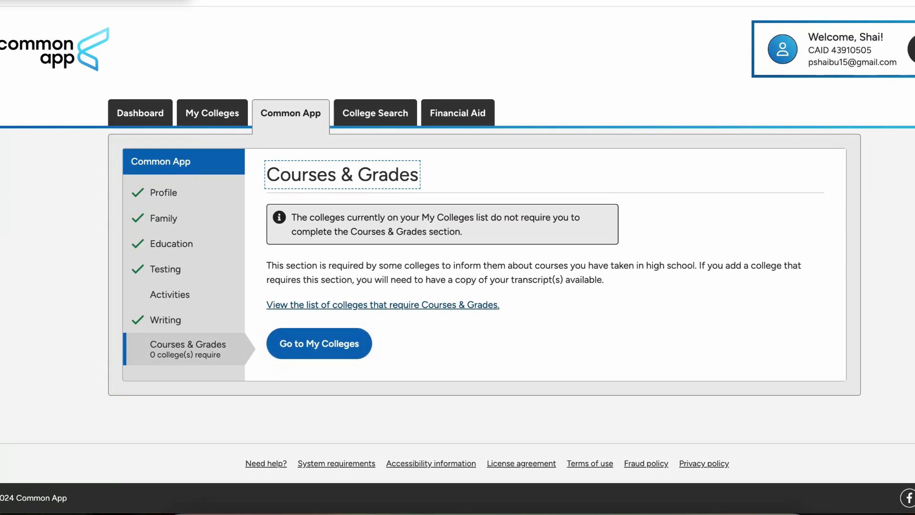
# Step: Browse the Activities section's activity type list without choosing a type
pyautogui.click(170, 294)
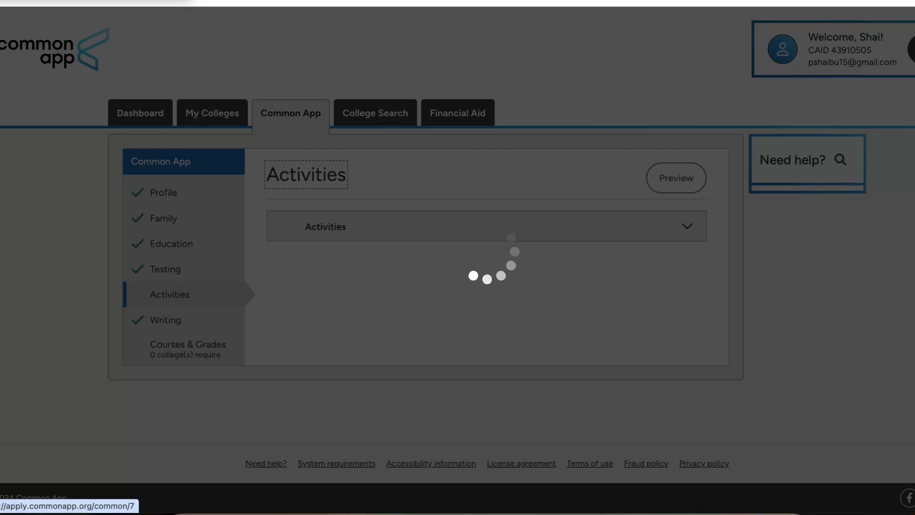
pyautogui.scroll(-4, 458, 258)
pyautogui.scroll(-9, 457, 258)
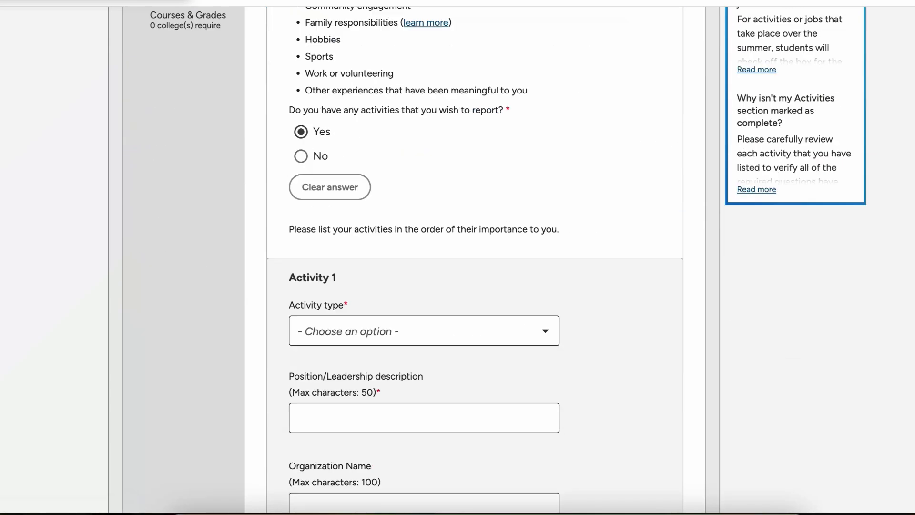
pyautogui.scroll(5, 457, 257)
pyautogui.scroll(3, 457, 258)
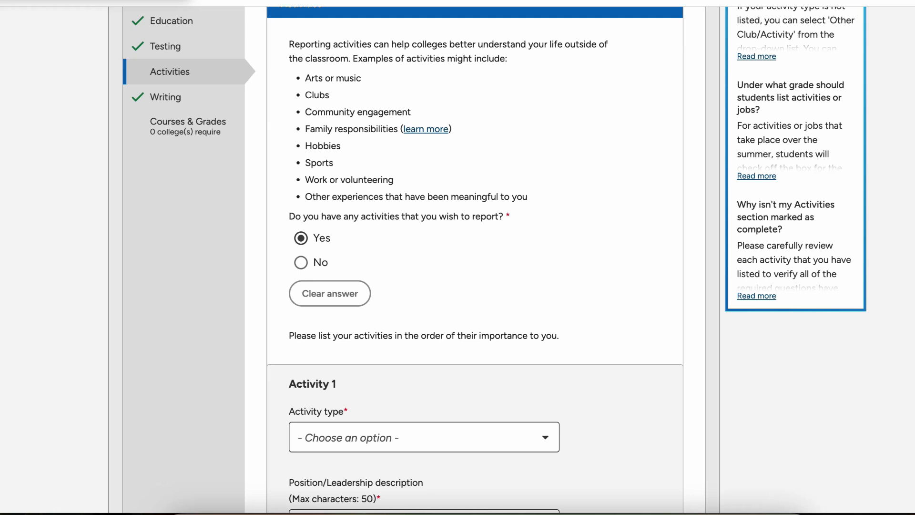
pyautogui.scroll(-6, 457, 258)
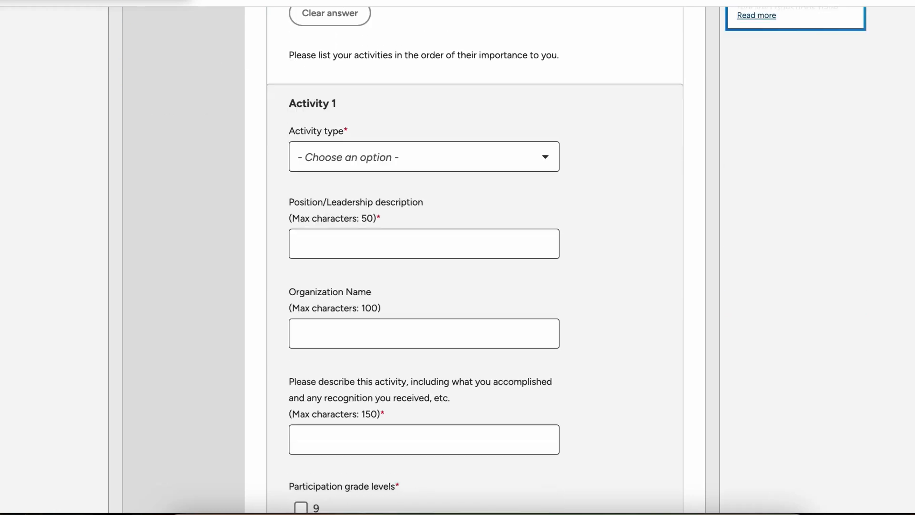
pyautogui.scroll(-6, 458, 258)
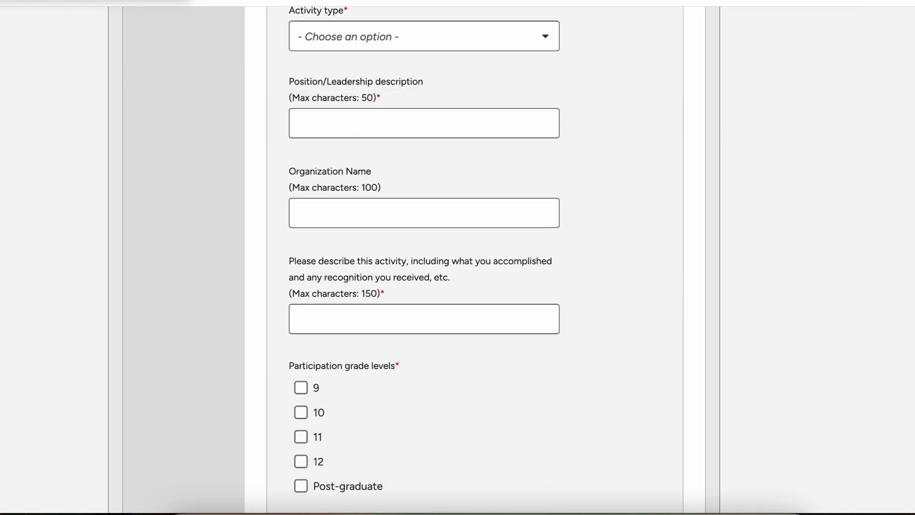
pyautogui.scroll(12, 458, 257)
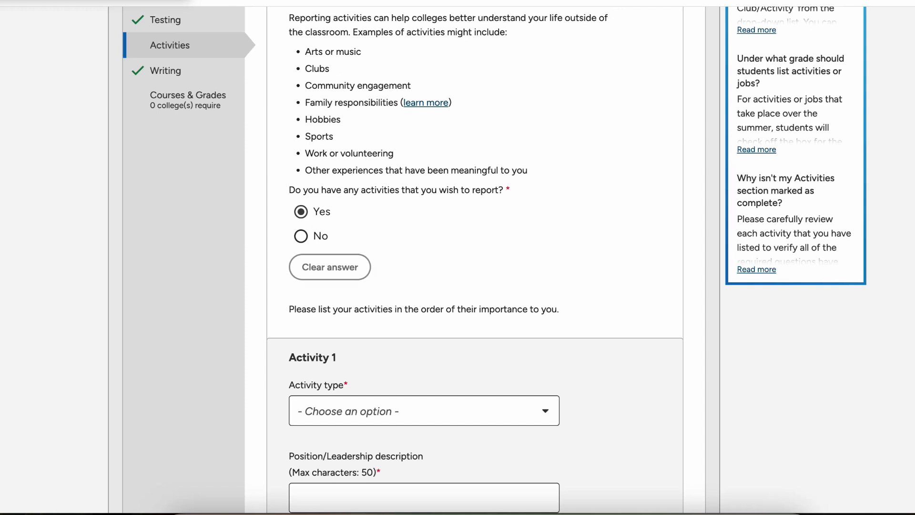
pyautogui.scroll(-5, 457, 257)
pyautogui.scroll(1, 457, 257)
pyautogui.click(424, 180)
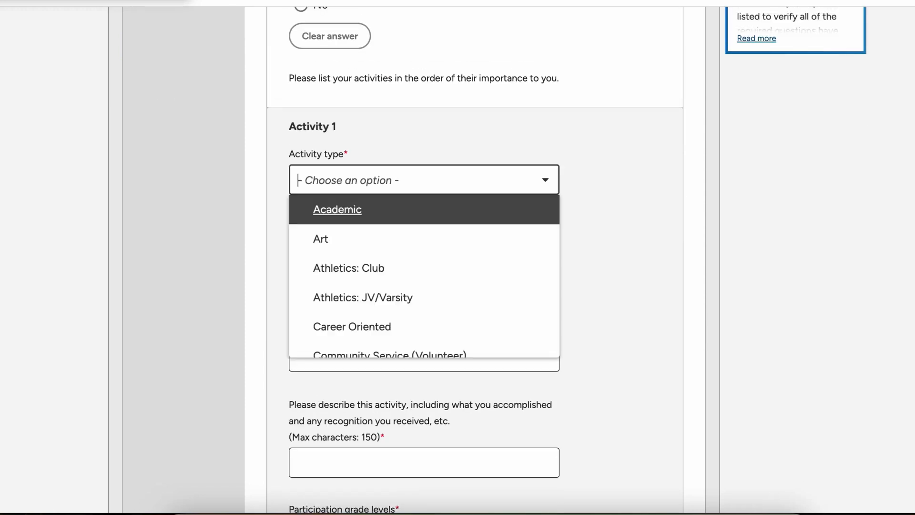
pyautogui.scroll(-5, 424, 276)
pyautogui.press('Up')
pyautogui.press('Up')
pyautogui.press('Up')
pyautogui.press('Up')
pyautogui.press('Up')
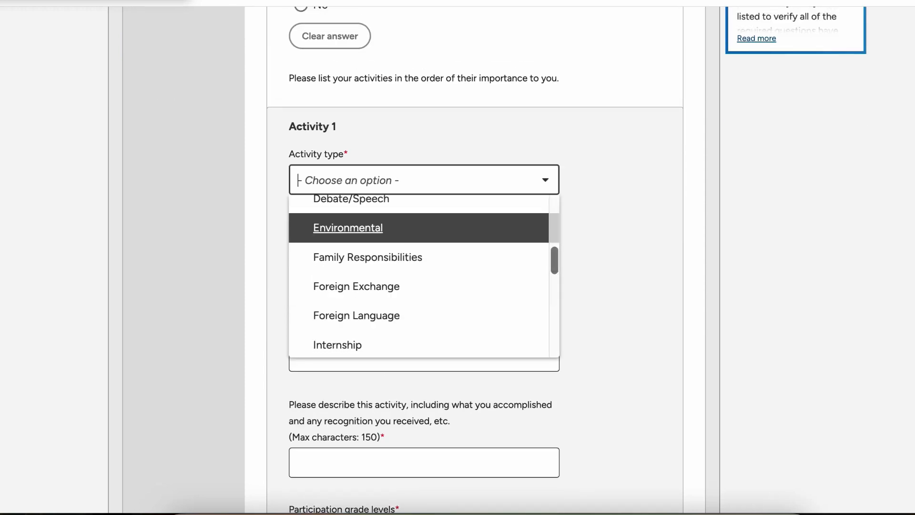
pyautogui.press('Down')
pyautogui.press('Up')
pyautogui.press('Down')
pyautogui.press('Up')
pyautogui.press('Escape')
# Step: Answer No to reporting any activities
pyautogui.scroll(-2, 458, 257)
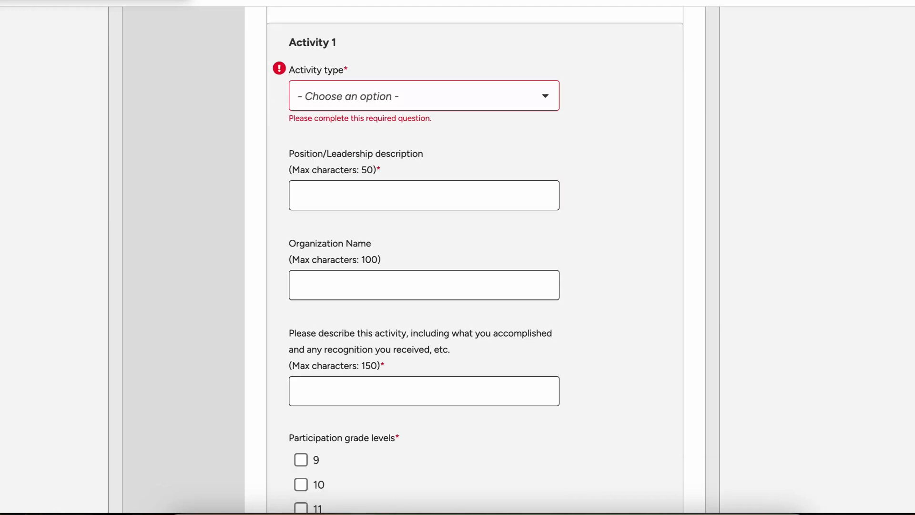
pyautogui.scroll(-3, 458, 257)
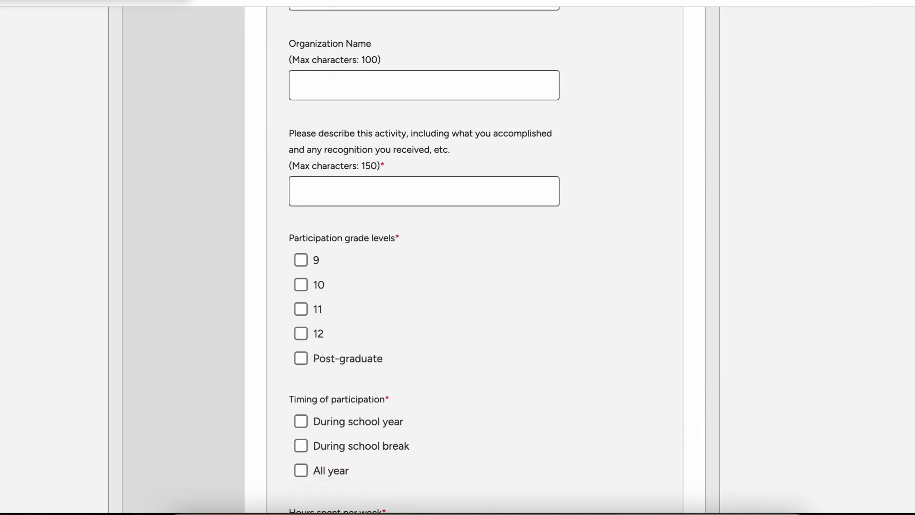
pyautogui.scroll(-3, 457, 257)
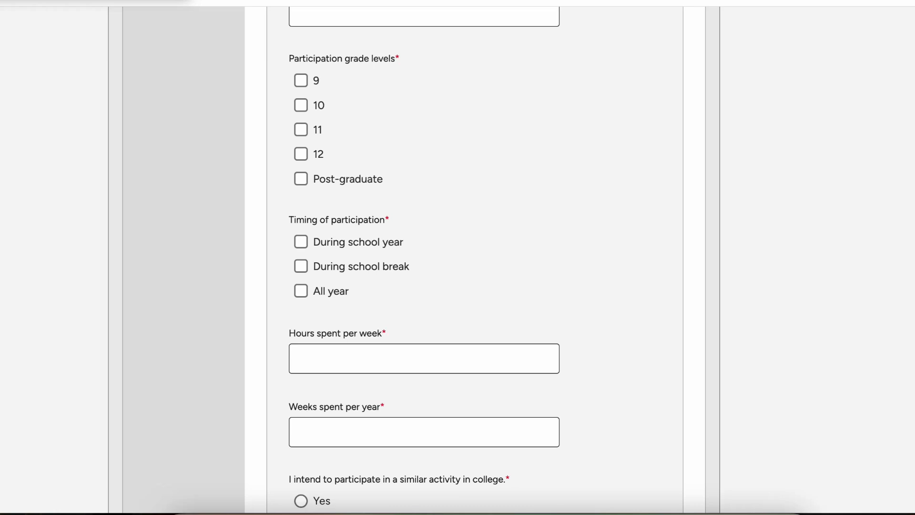
pyautogui.scroll(-2, 457, 257)
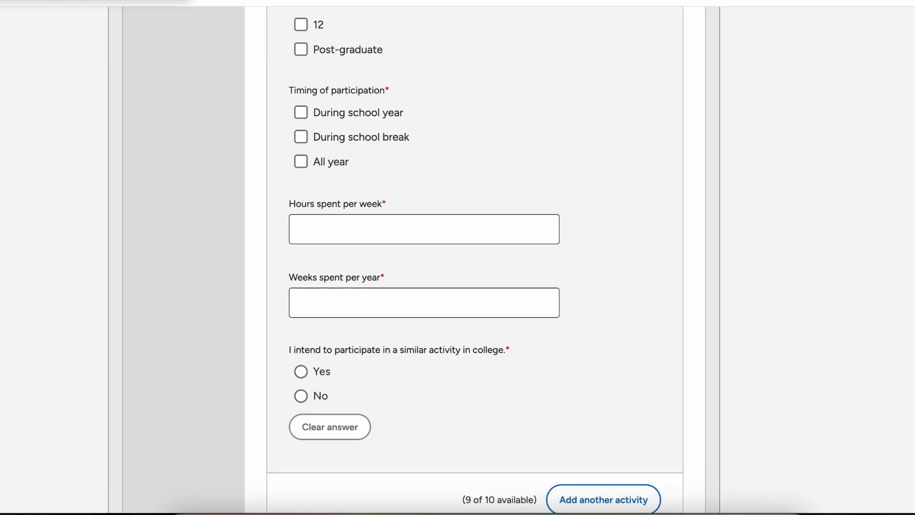
pyautogui.scroll(-3, 480, 292)
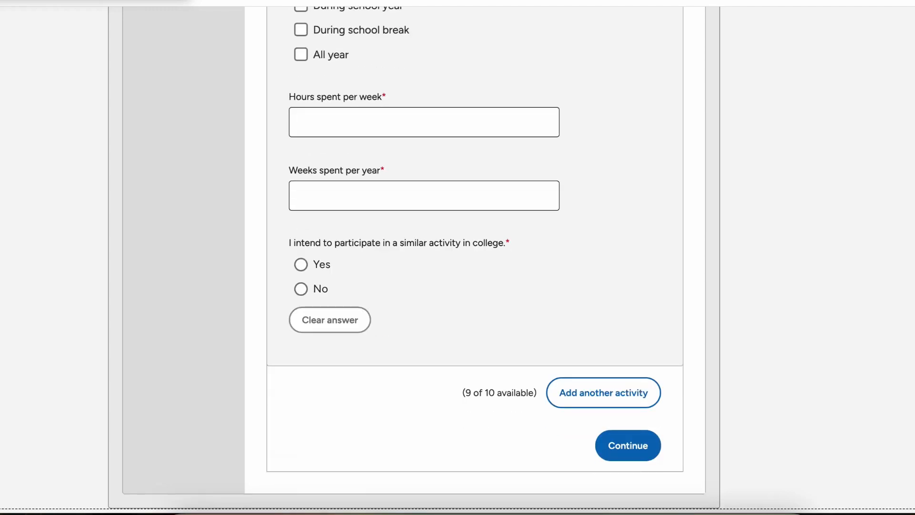
pyautogui.scroll(1, 457, 257)
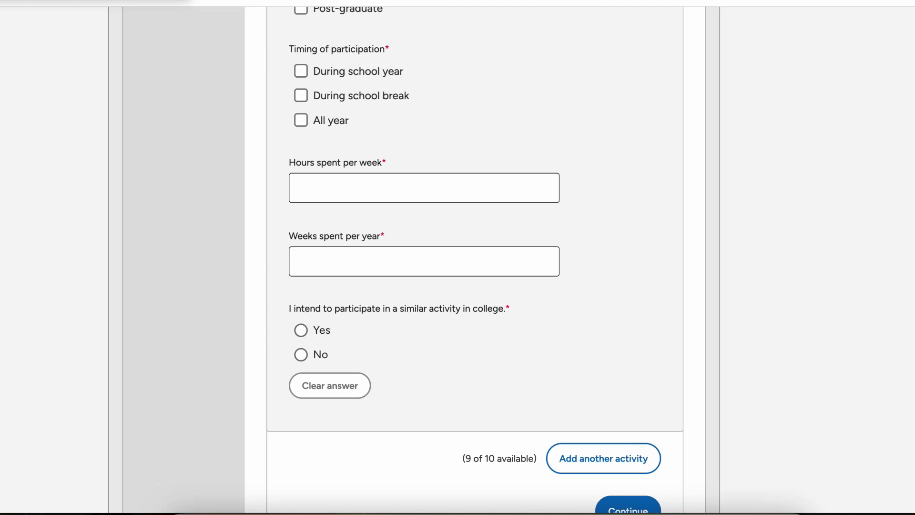
pyautogui.scroll(1, 474, 260)
pyautogui.scroll(-1, 475, 260)
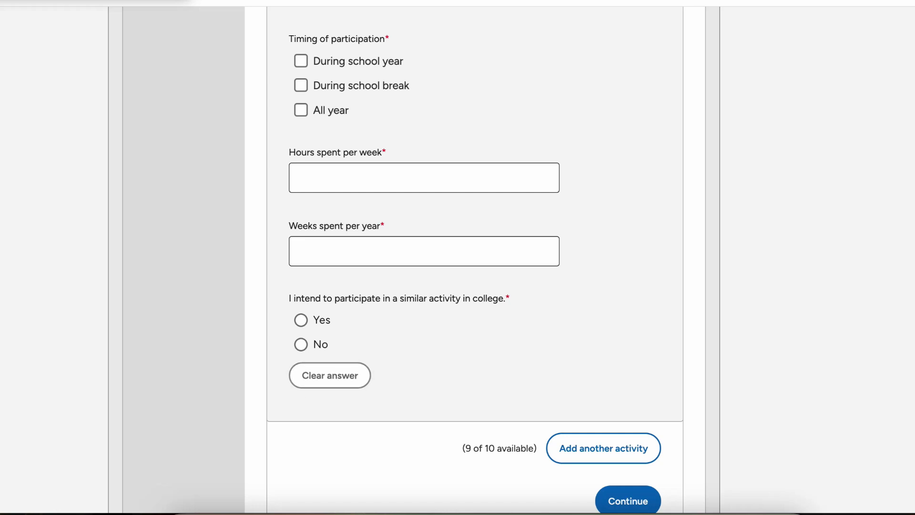
pyautogui.scroll(5, 475, 260)
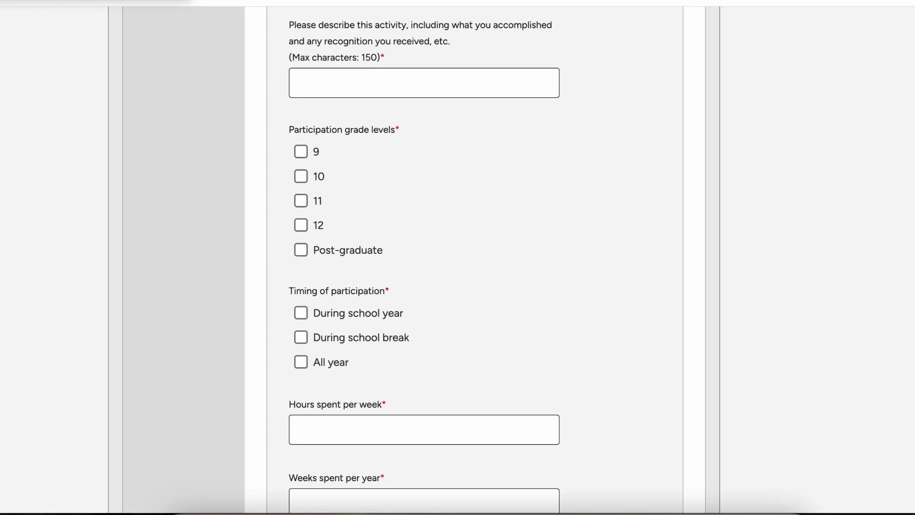
pyautogui.scroll(-8, 457, 258)
pyautogui.scroll(3, 301, 174)
pyautogui.scroll(18, 476, 260)
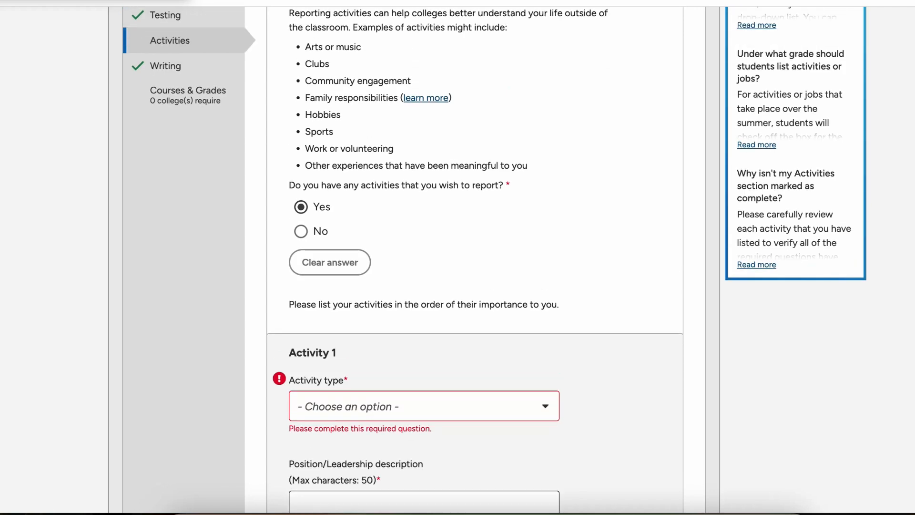
pyautogui.click(301, 231)
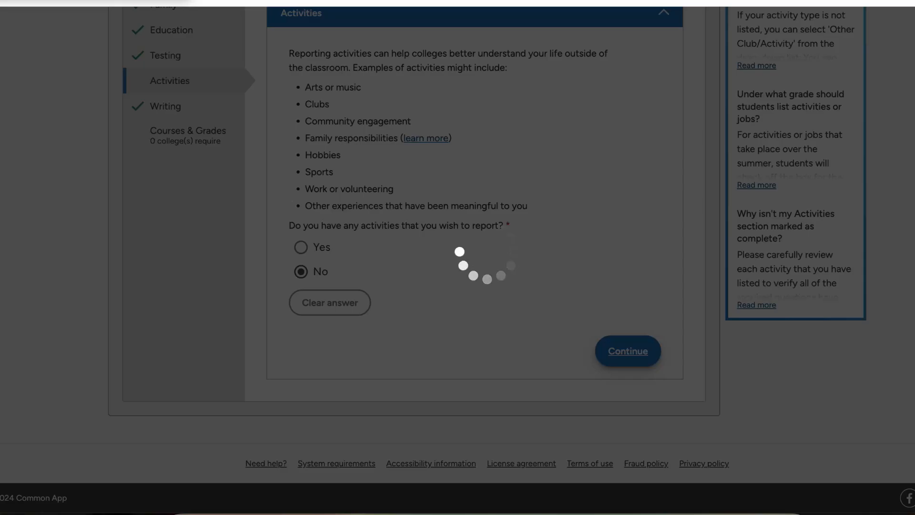
# Step: Save the Writing section's essay and Additional Information pages to finish Writing
pyautogui.scroll(-4, 476, 260)
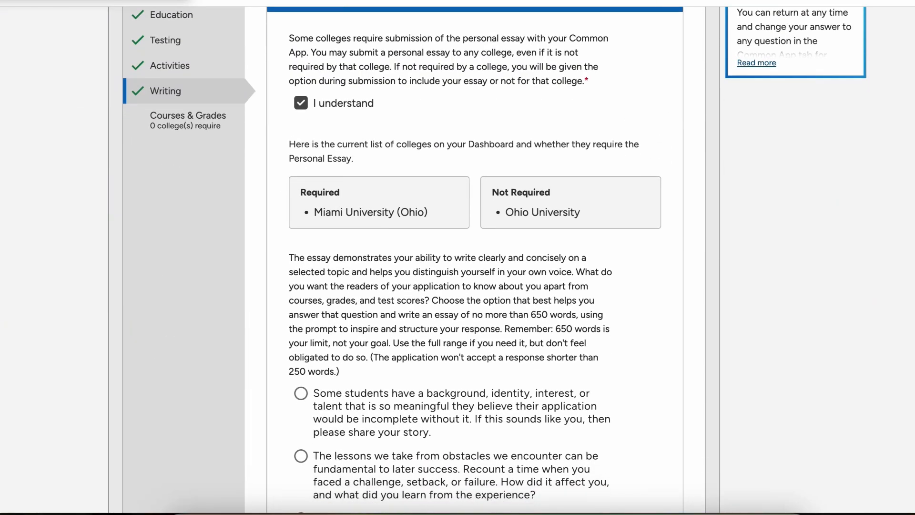
pyautogui.scroll(-15, 399, 273)
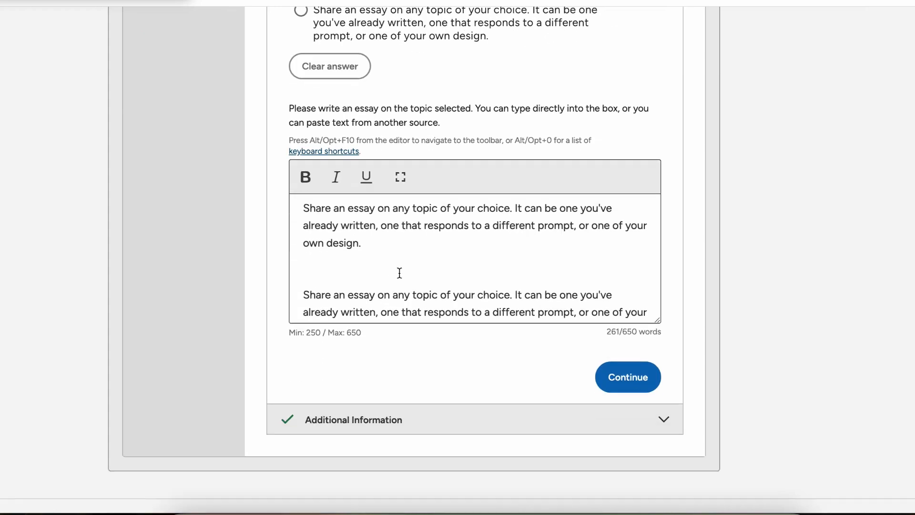
pyautogui.scroll(-2, 400, 273)
pyautogui.click(628, 377)
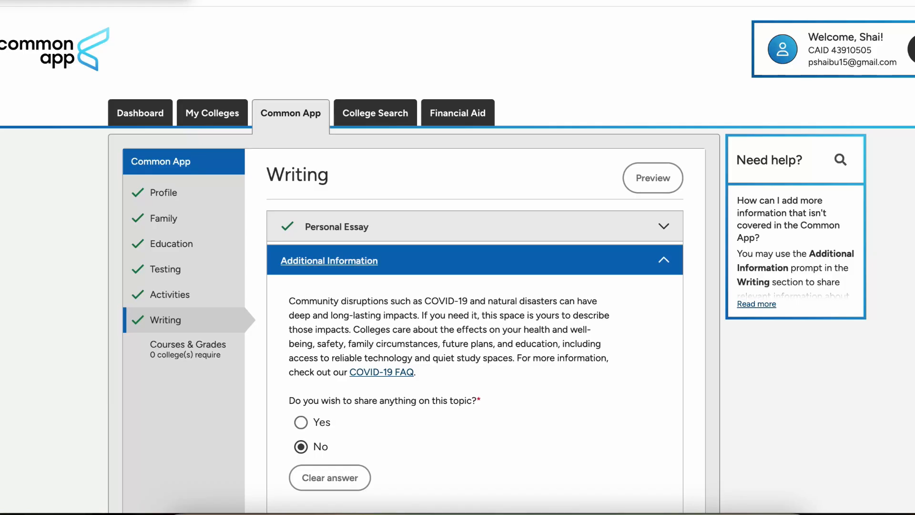
pyautogui.scroll(-4, 475, 286)
pyautogui.click(627, 455)
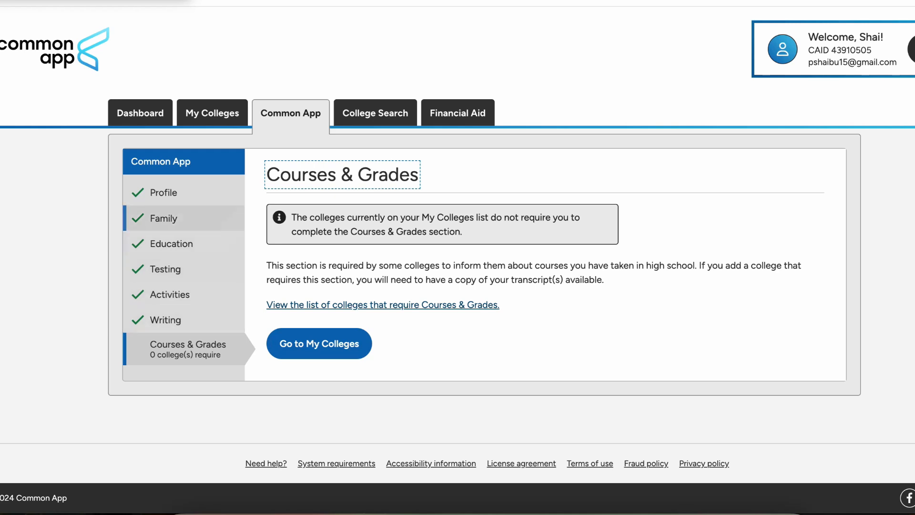
# Step: Open Miami University (Ohio)'s application Questions from My Colleges
pyautogui.click(319, 342)
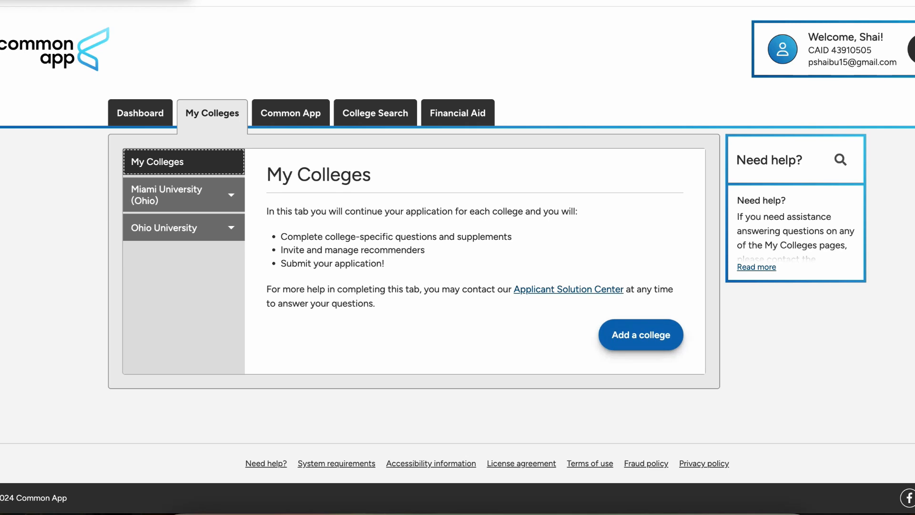
pyautogui.click(184, 195)
pyautogui.scroll(-5, 519, 214)
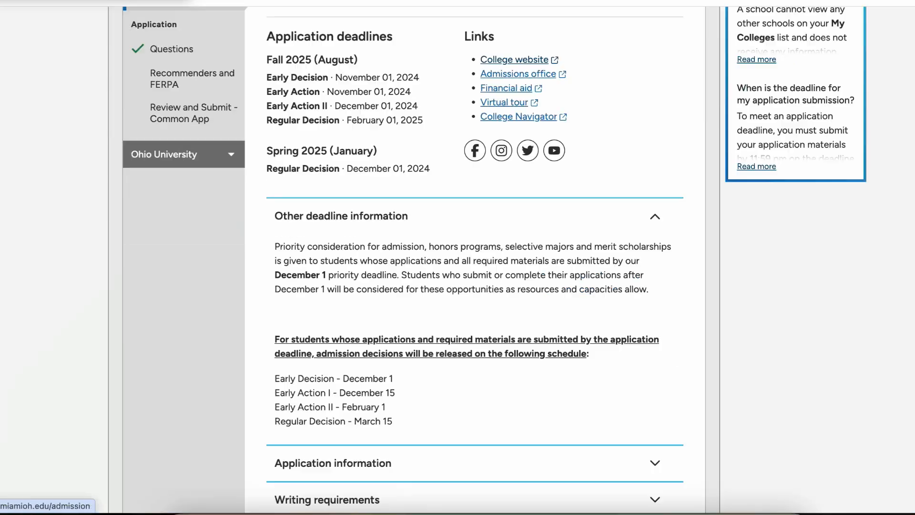
pyautogui.scroll(4, 519, 214)
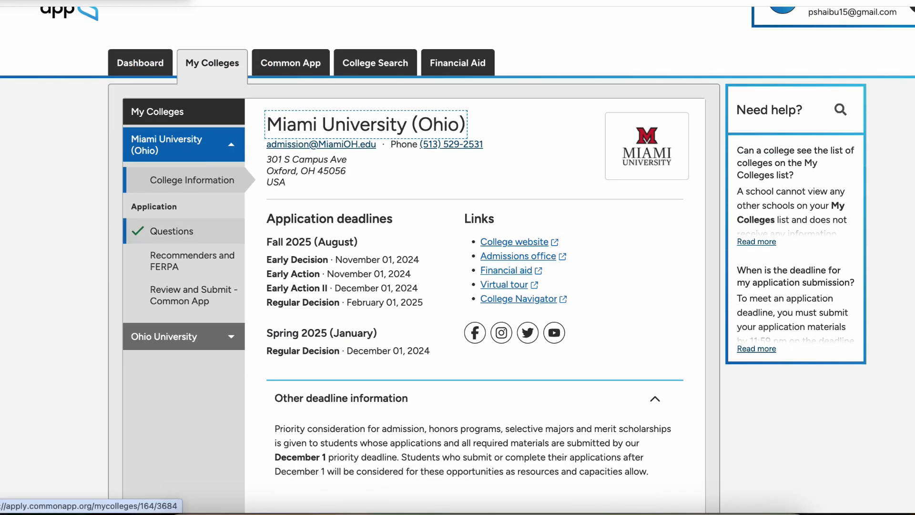
pyautogui.click(172, 231)
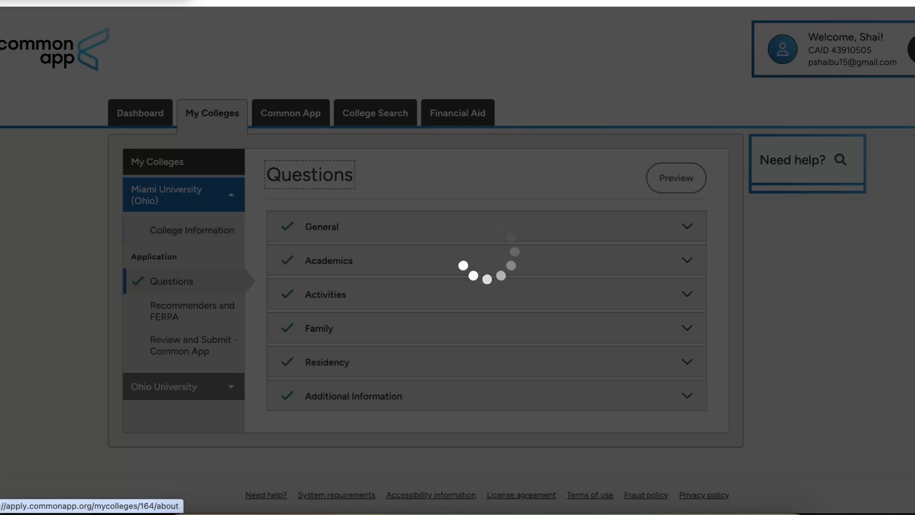
pyautogui.scroll(-2, 475, 305)
# Step: Keep Fall 2025 (August) as start term and set the admission plan to Regular Decision
pyautogui.click(546, 215)
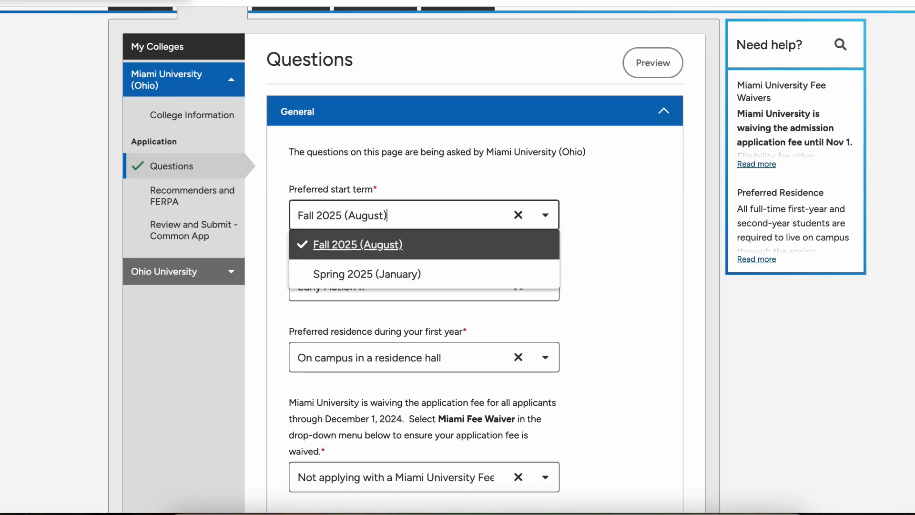
pyautogui.click(619, 215)
pyautogui.scroll(-3, 619, 215)
pyautogui.click(545, 131)
pyautogui.click(619, 131)
pyautogui.click(338, 131)
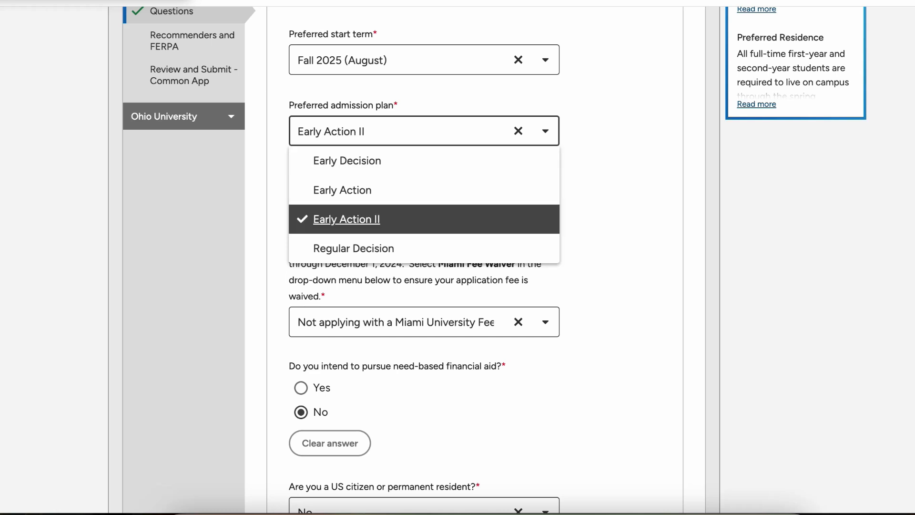
pyautogui.scroll(-1, 337, 181)
pyautogui.press('Return')
pyautogui.scroll(-8, 451, 258)
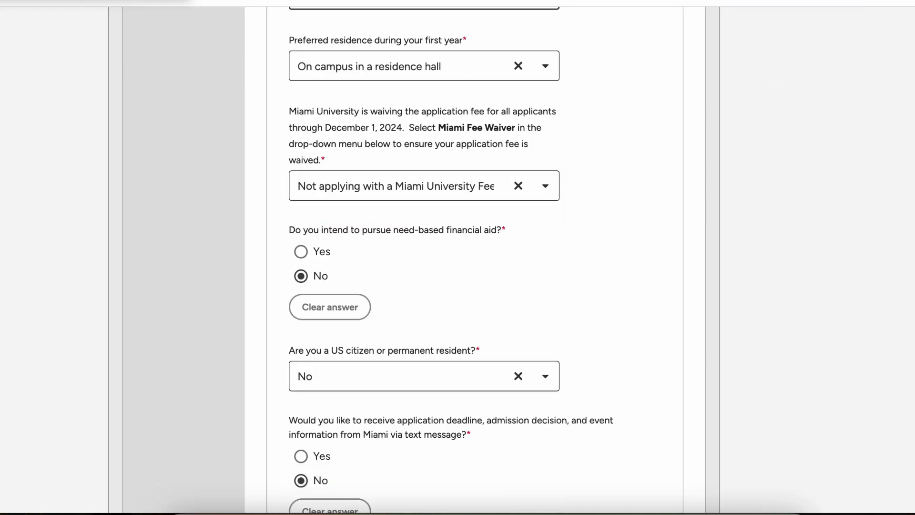
pyautogui.scroll(-2, 628, 205)
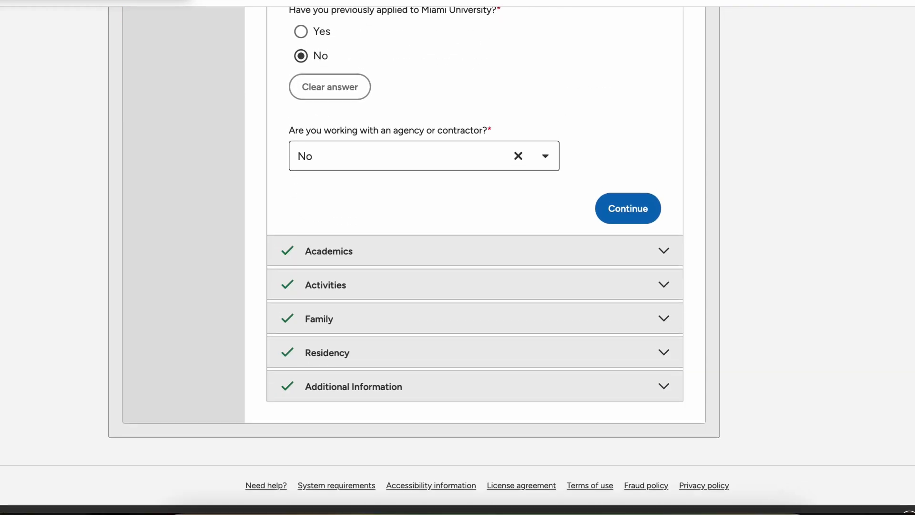
# Step: Save Miami's Questions and go to its Recommenders and FERPA page
pyautogui.click(628, 202)
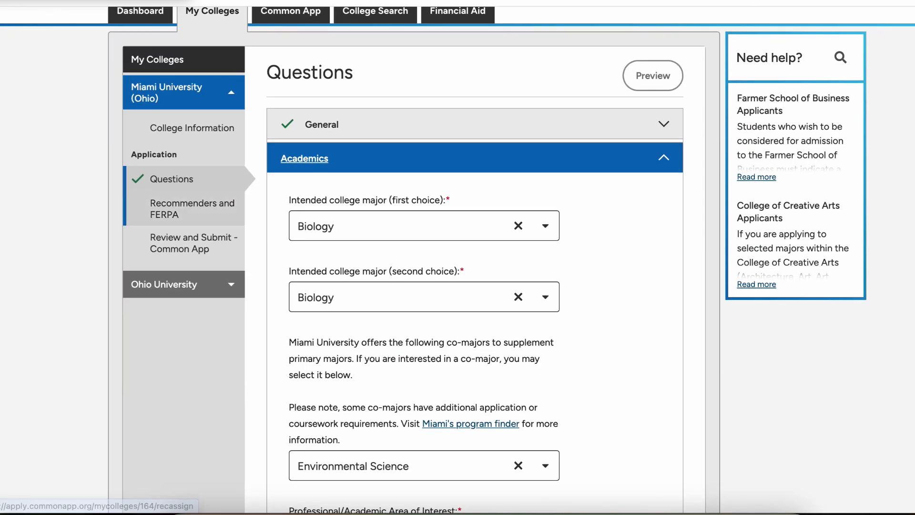
pyautogui.click(192, 207)
pyautogui.scroll(-2, 349, 276)
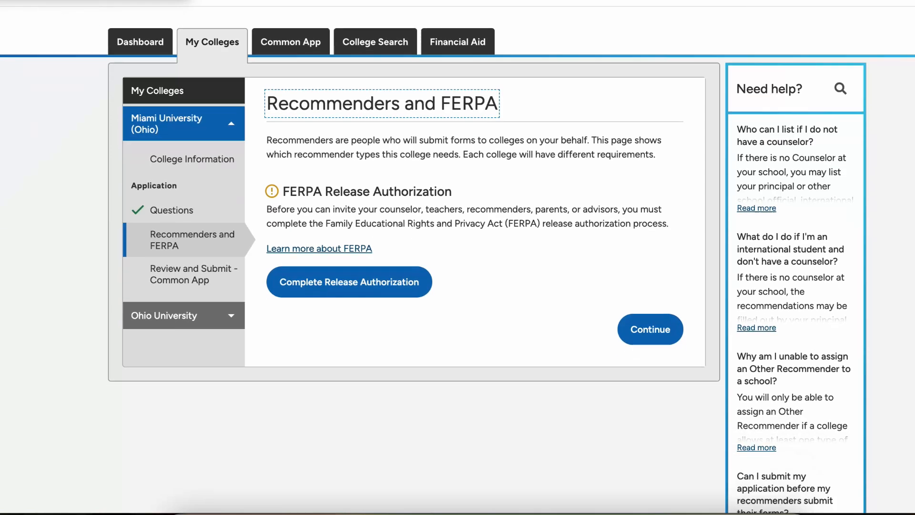
# Step: Start the FERPA release authorization and acknowledge that schools may release records to colleges
pyautogui.click(394, 276)
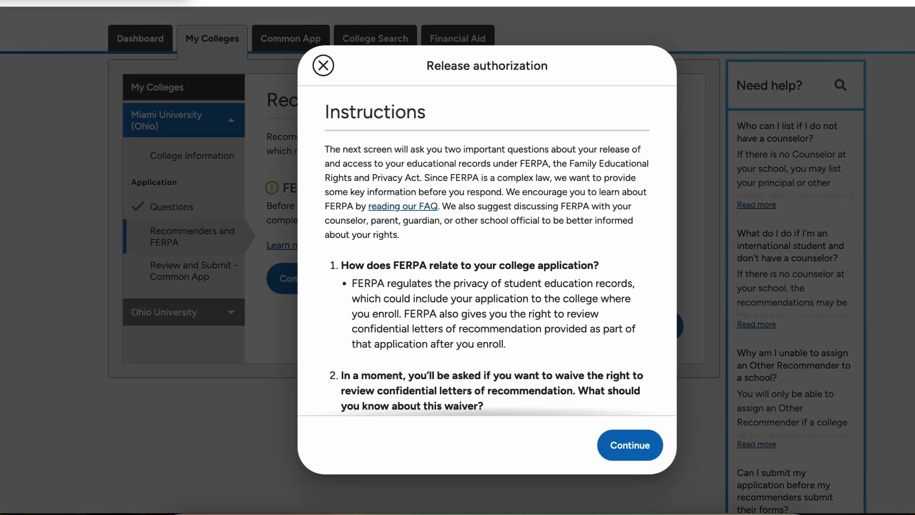
pyautogui.scroll(-5, 395, 279)
pyautogui.click(331, 369)
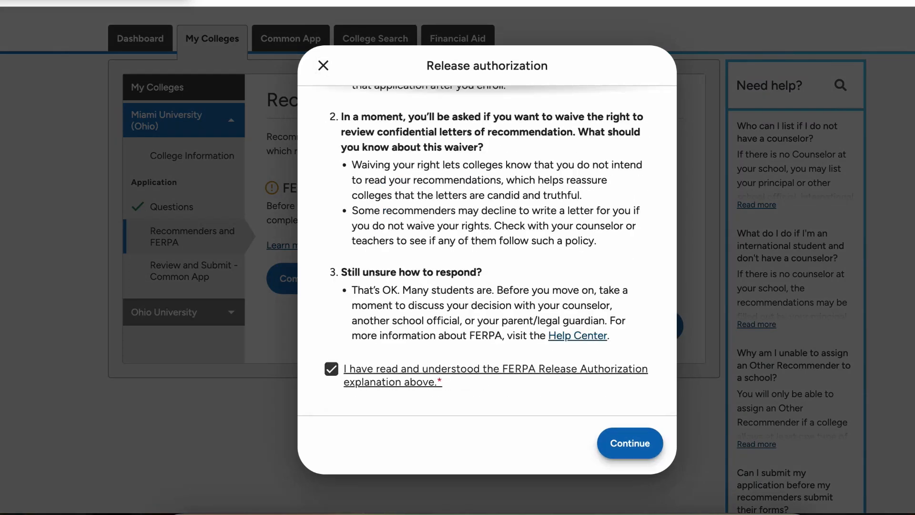
pyautogui.click(629, 445)
pyautogui.click(332, 229)
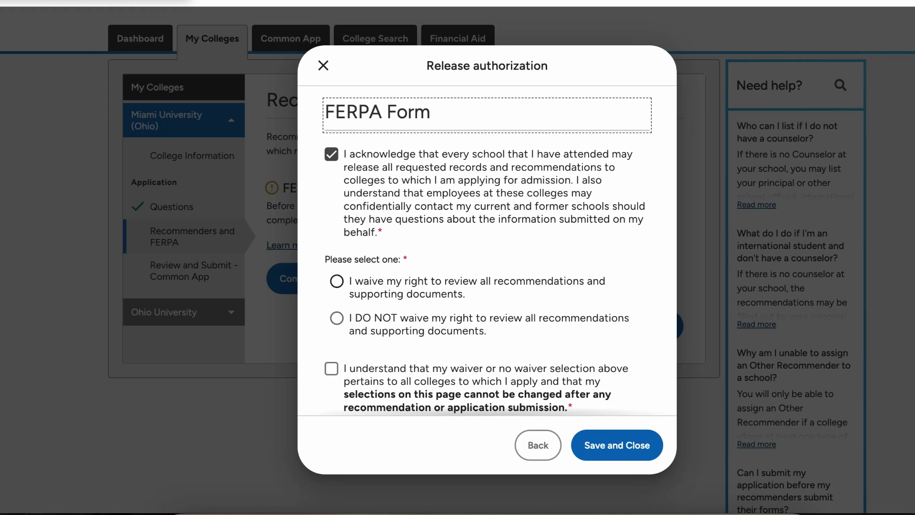
# Step: Waive the recommendation-review right, sign with the applicant's name, date it December 17, 2024, and save
pyautogui.click(429, 287)
pyautogui.scroll(-2, 429, 295)
pyautogui.click(332, 290)
pyautogui.scroll(-1, 331, 289)
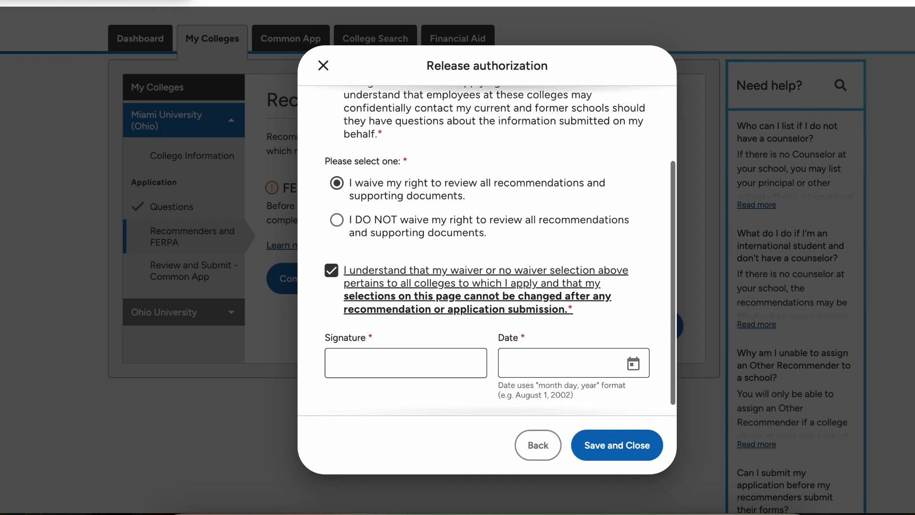
pyautogui.click(406, 352)
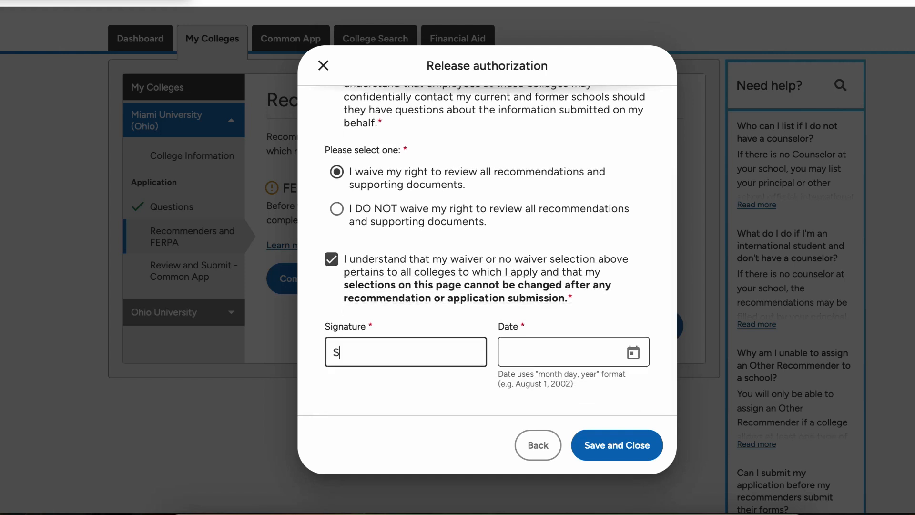
pyautogui.click(633, 352)
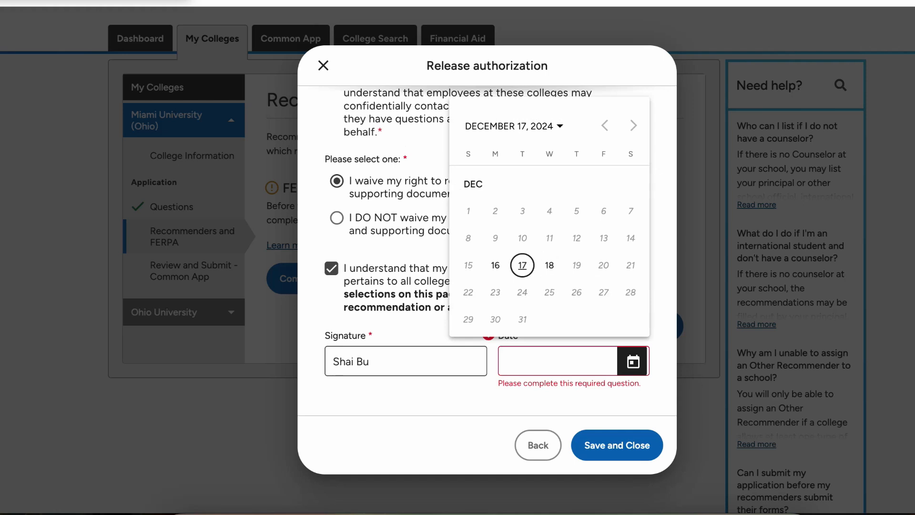
pyautogui.click(522, 265)
pyautogui.click(617, 445)
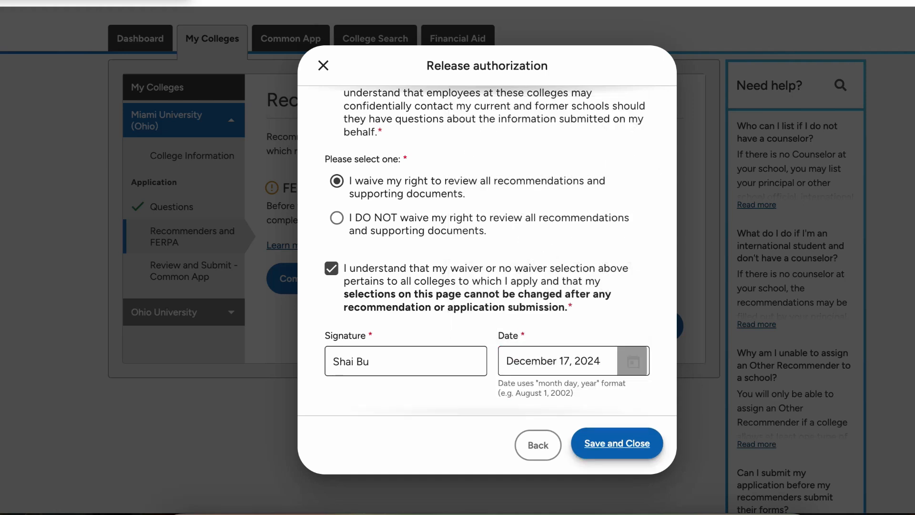
pyautogui.scroll(-2, 477, 260)
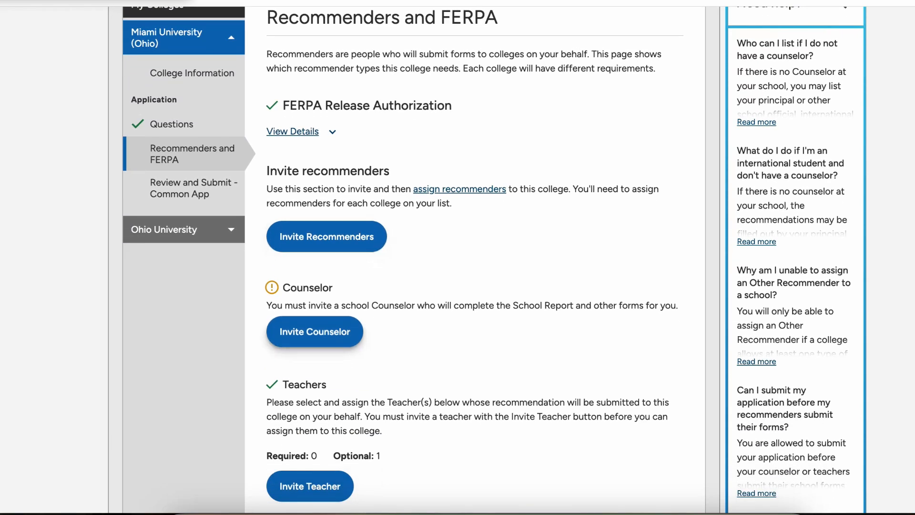
# Step: Look over Miami University's Recommenders and FERPA page and open the Invite Recommenders choices
pyautogui.scroll(-3, 477, 259)
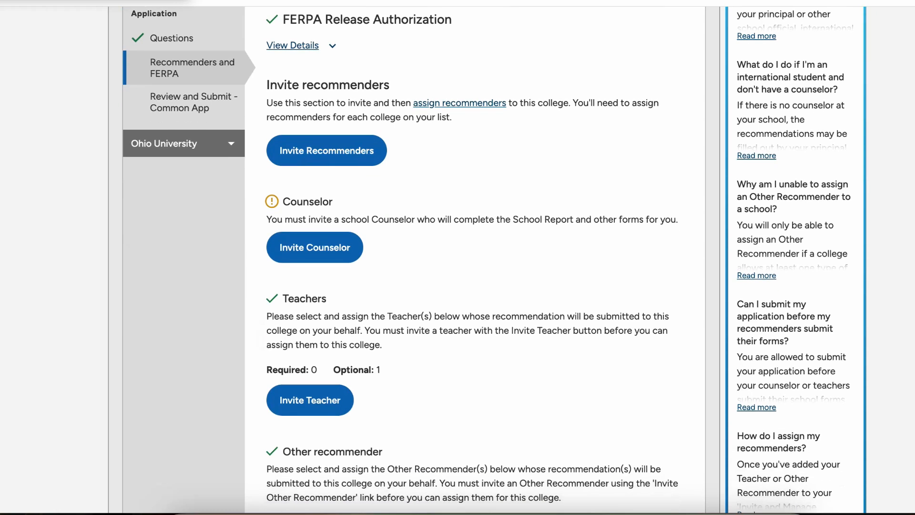
pyautogui.scroll(-3, 334, 258)
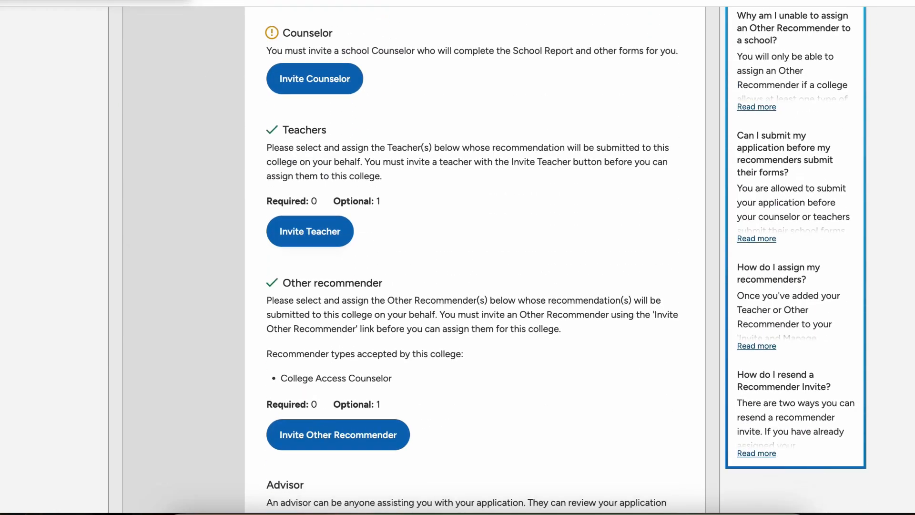
pyautogui.scroll(-2, 334, 258)
pyautogui.scroll(2, 338, 331)
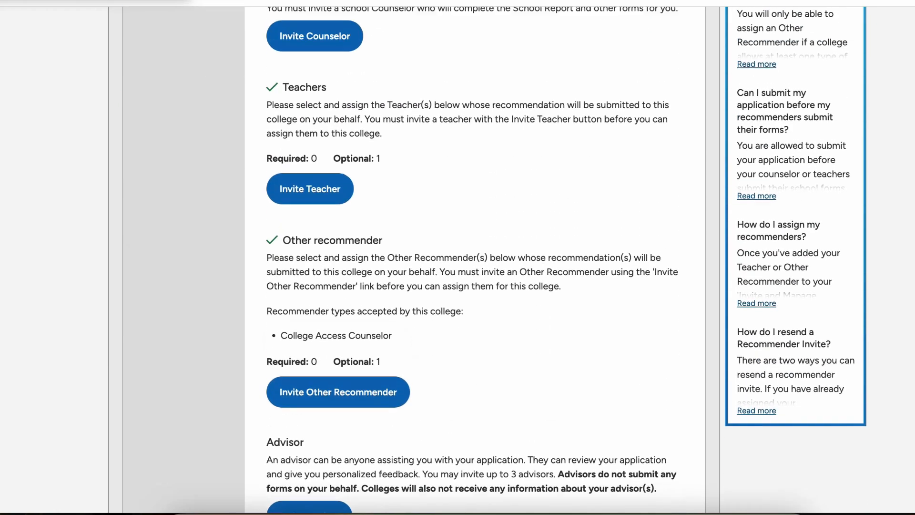
pyautogui.scroll(2, 477, 260)
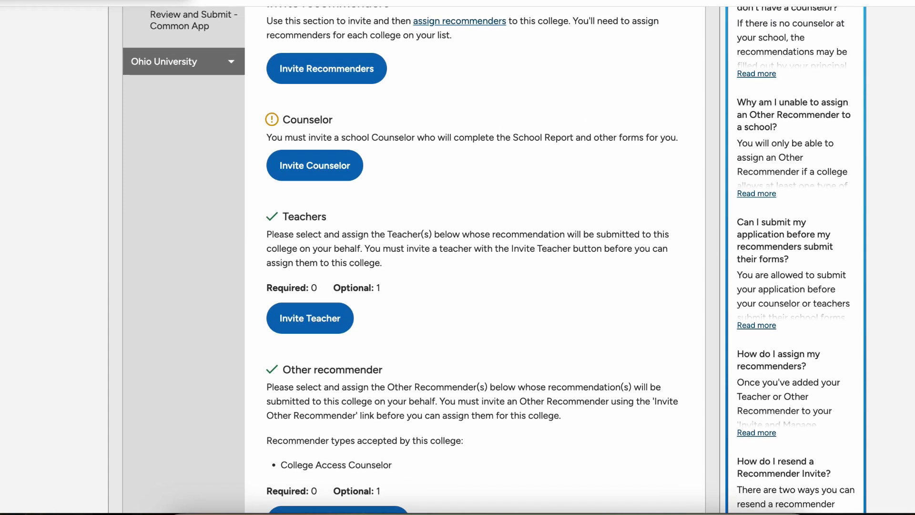
pyautogui.moveTo(341, 288); pyautogui.dragTo(381, 288)
pyautogui.scroll(-3, 381, 288)
pyautogui.moveTo(333, 349); pyautogui.dragTo(266, 350)
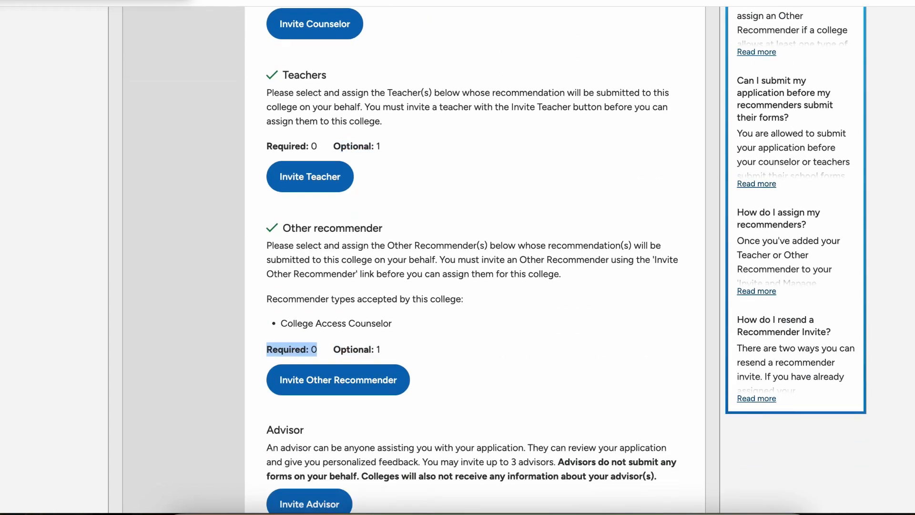
pyautogui.scroll(-3, 267, 349)
pyautogui.scroll(9, 266, 349)
pyautogui.scroll(1, 326, 213)
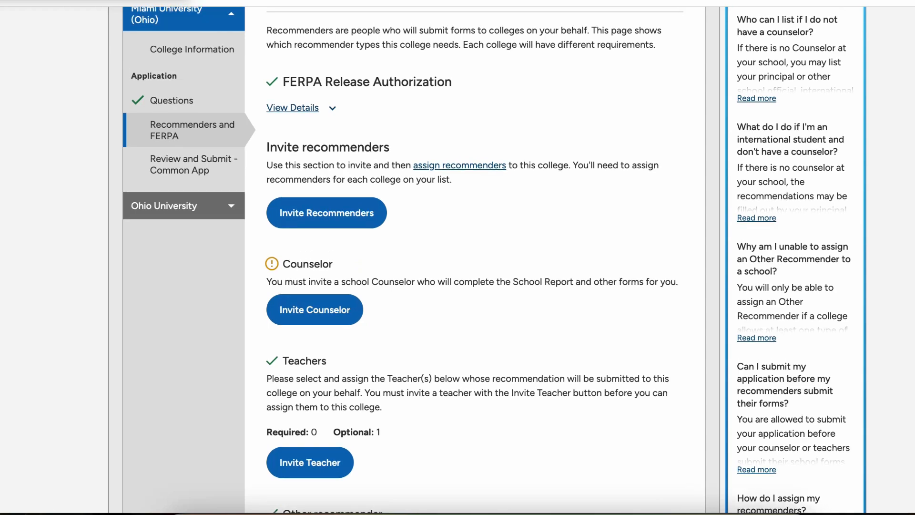
pyautogui.click(327, 213)
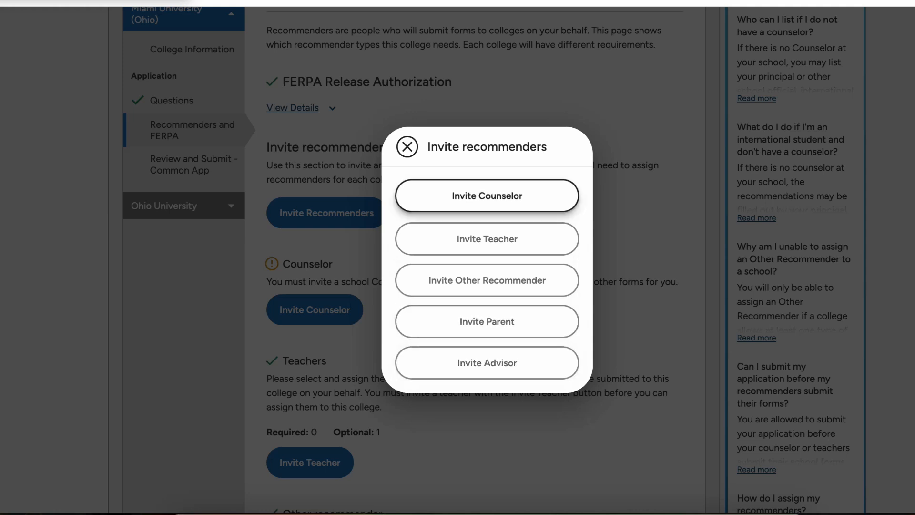
# Step: Start a teacher invite with the saved email, subject English, and the teacher's first and last name
pyautogui.click(487, 238)
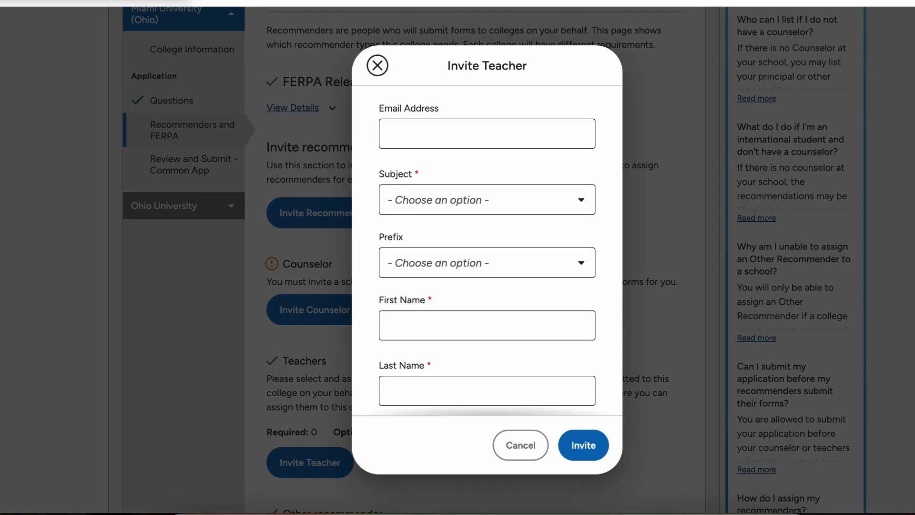
pyautogui.click(519, 167)
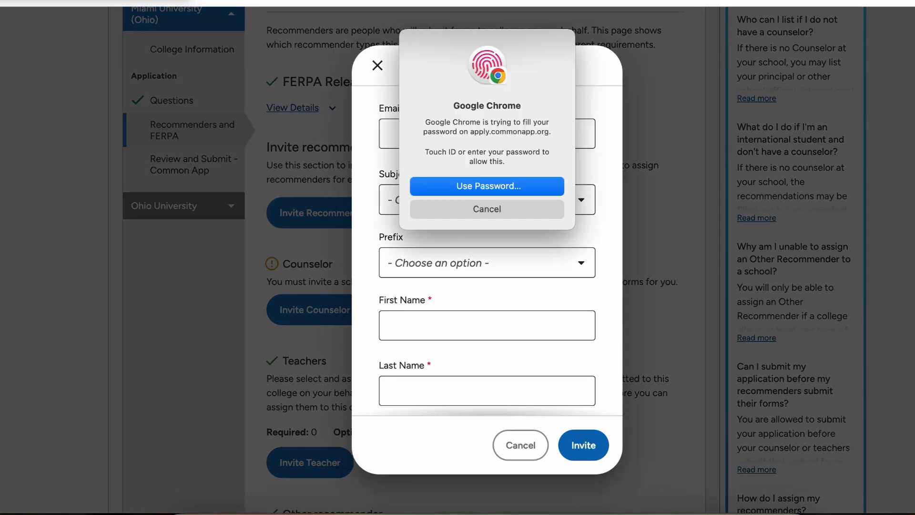
pyautogui.click(487, 200)
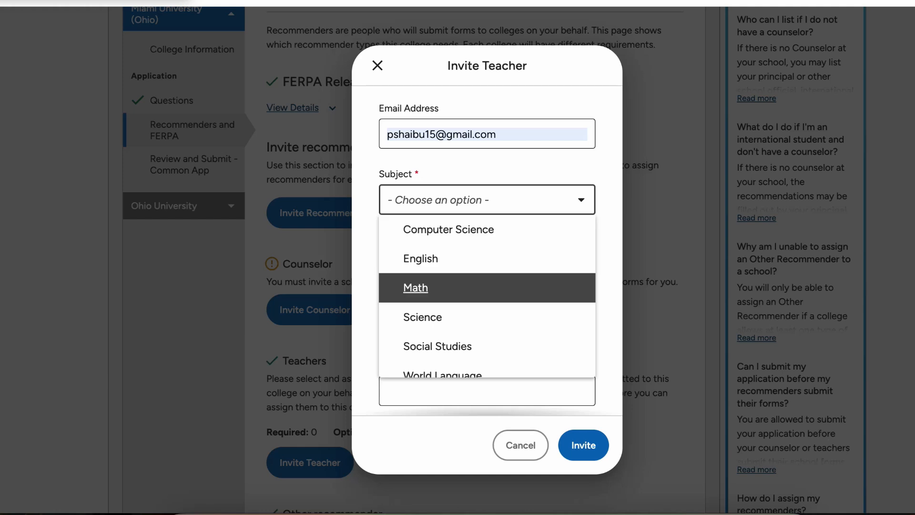
pyautogui.press('Down')
pyautogui.press('Return')
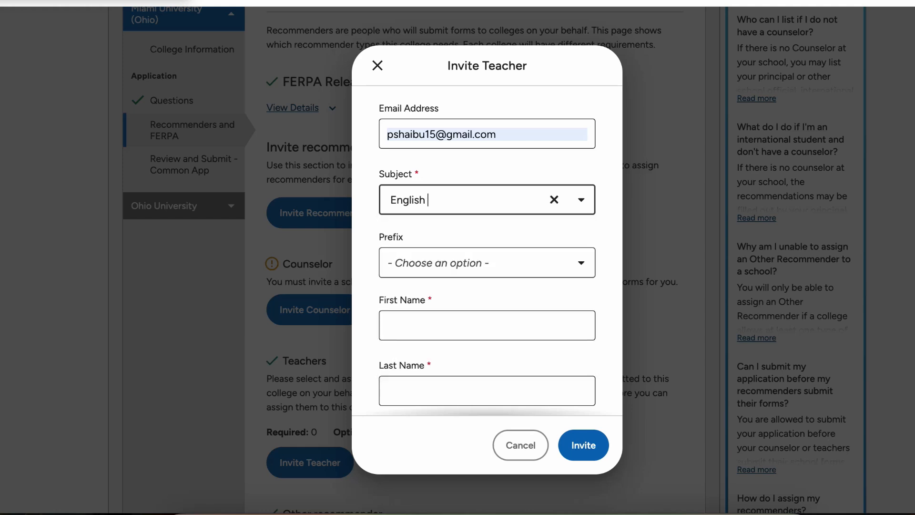
pyautogui.click(486, 326)
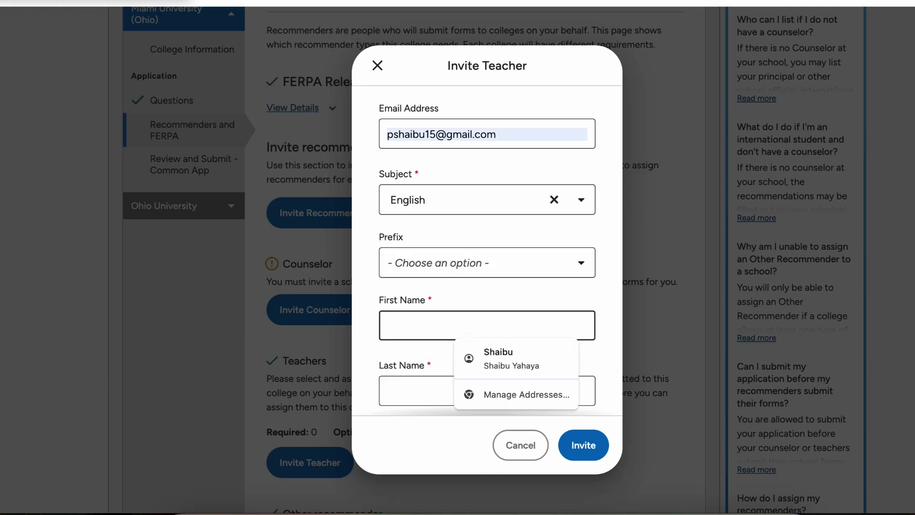
pyautogui.write('Cole')
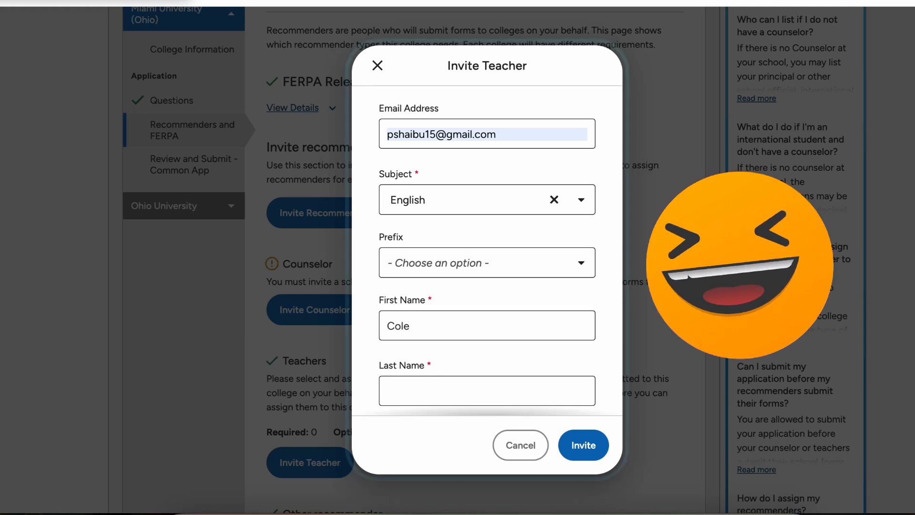
pyautogui.click(486, 391)
pyautogui.write('Palmer')
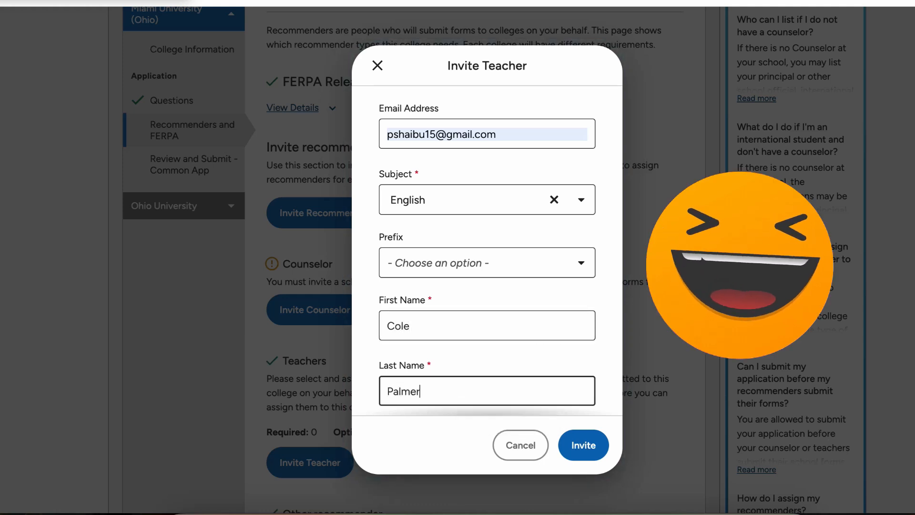
pyautogui.click(486, 354)
# Step: Confirm the teacher will complete an evaluation and send the invitation
pyautogui.scroll(-3, 486, 353)
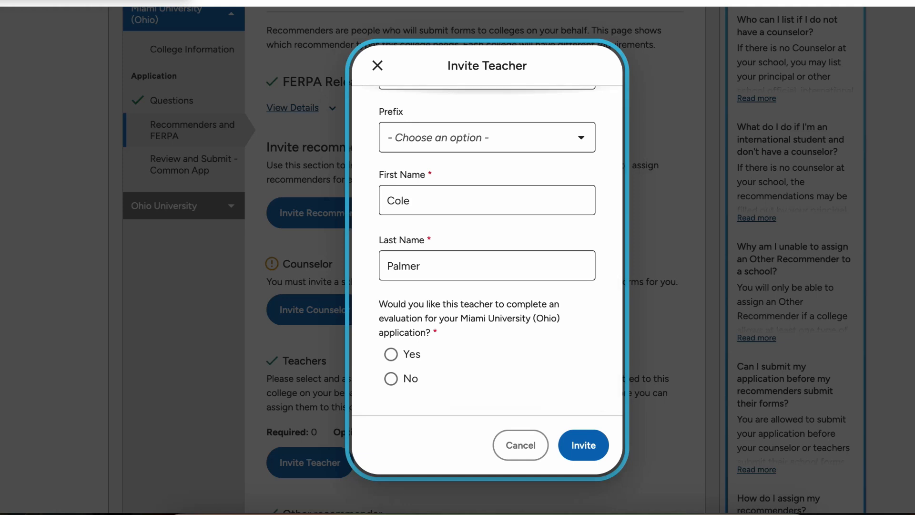
pyautogui.click(391, 354)
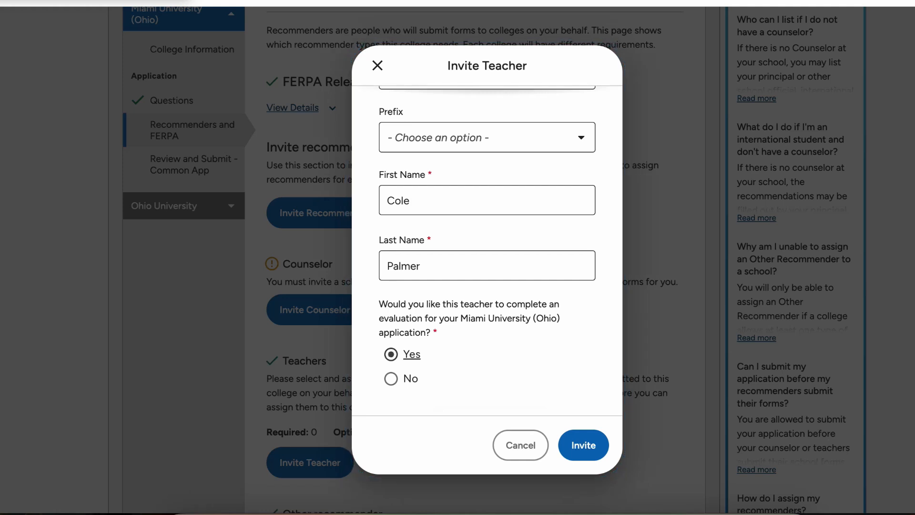
pyautogui.scroll(-1, 391, 354)
pyautogui.scroll(3, 391, 355)
pyautogui.scroll(-3, 486, 253)
pyautogui.click(583, 443)
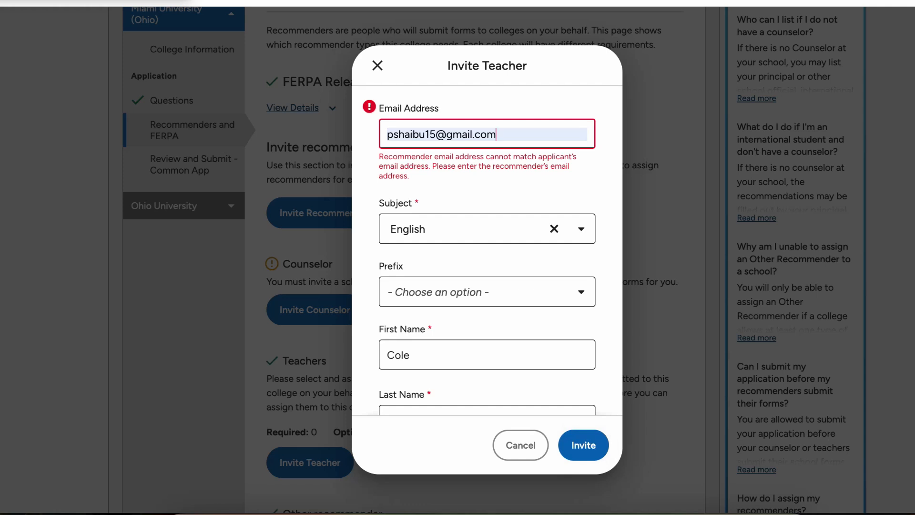
# Step: Replace the rejected email with the teacher's correct email address and resend the invitation
pyautogui.click(505, 153)
pyautogui.moveTo(498, 135); pyautogui.dragTo(385, 135)
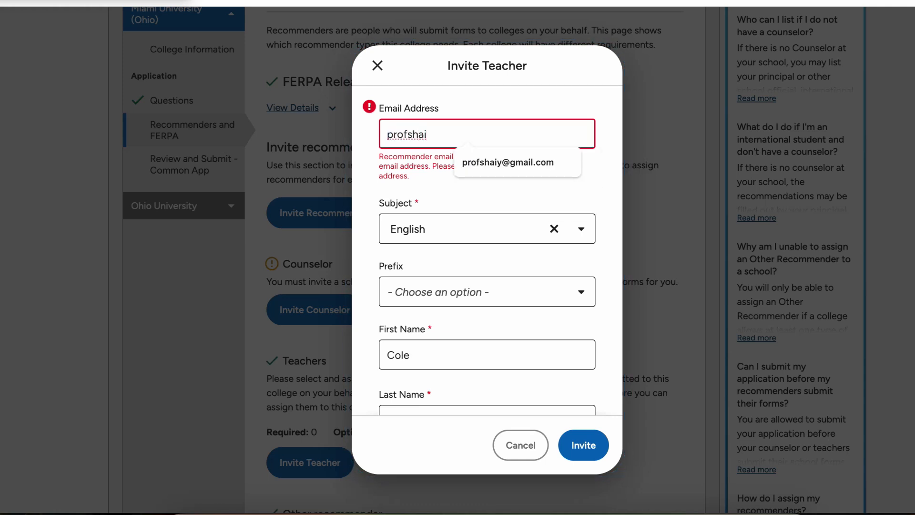
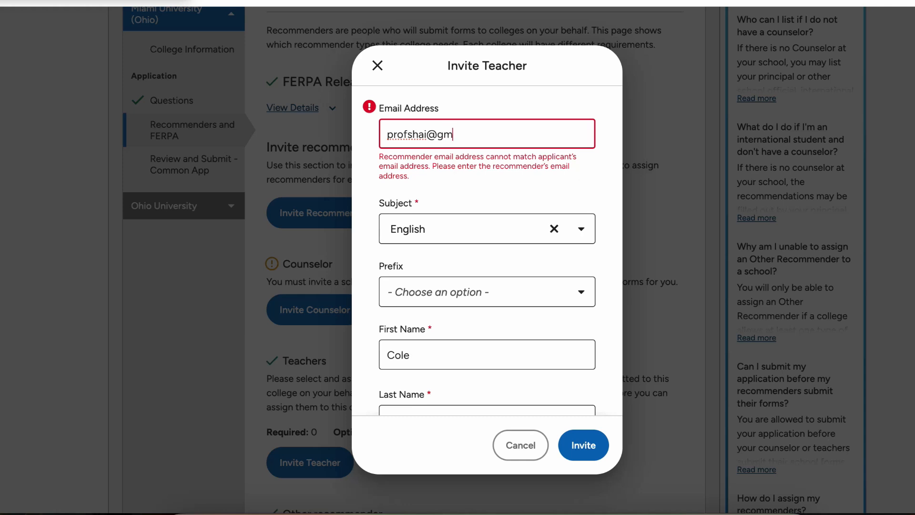
pyautogui.click(584, 444)
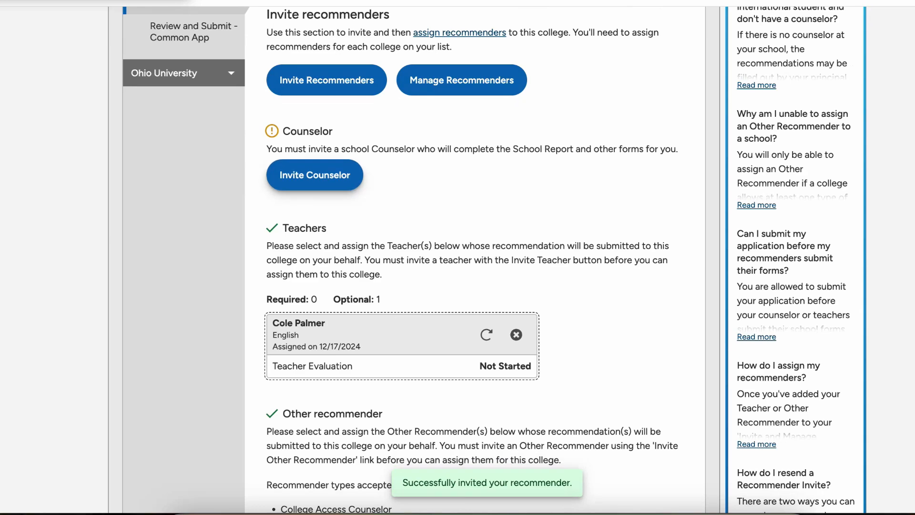
pyautogui.scroll(4, 315, 176)
pyautogui.scroll(-2, 316, 176)
pyautogui.scroll(2, 316, 177)
pyautogui.scroll(-3, 315, 218)
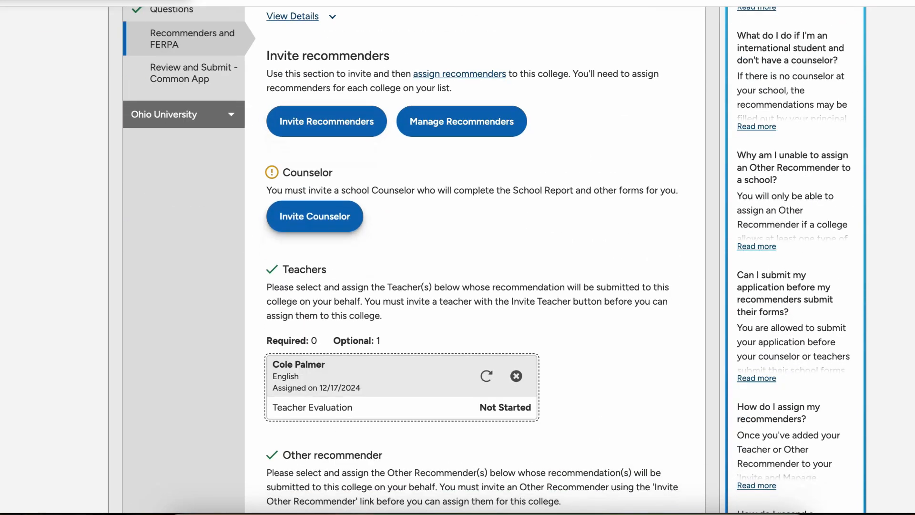
pyautogui.click(314, 217)
pyautogui.click(468, 156)
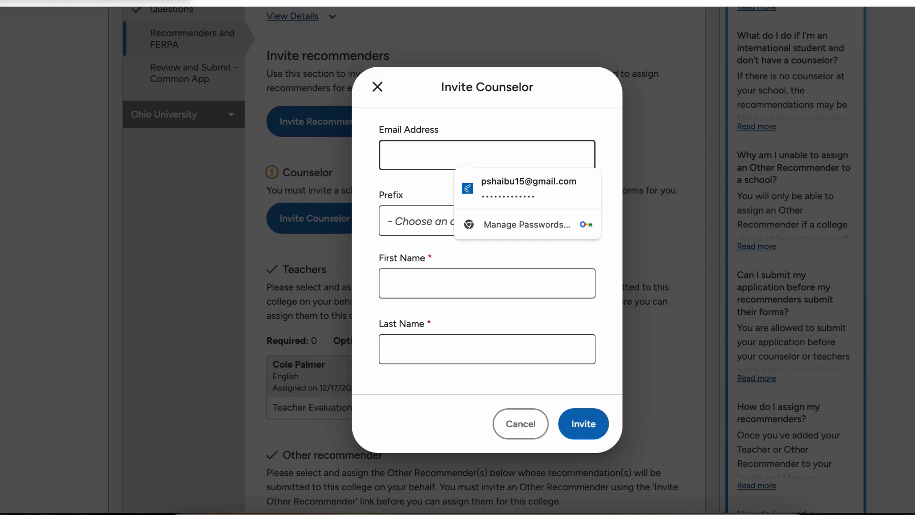
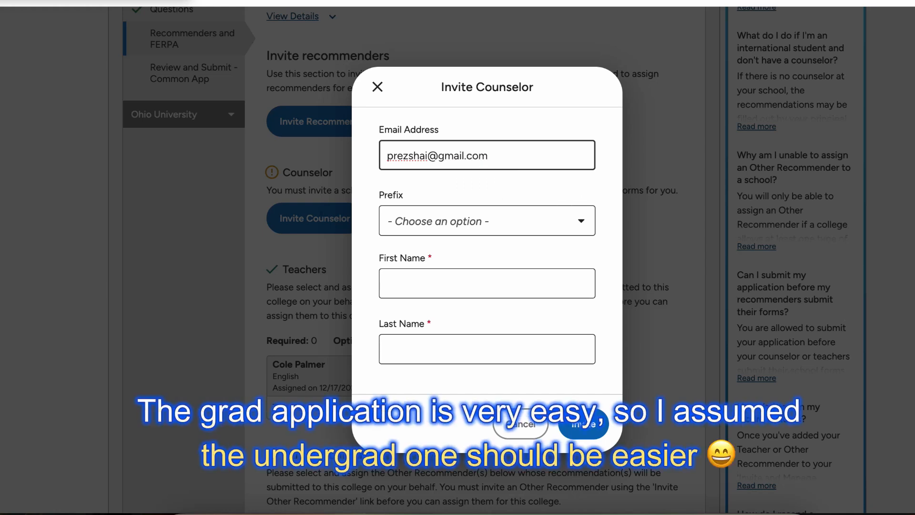
pyautogui.click(486, 221)
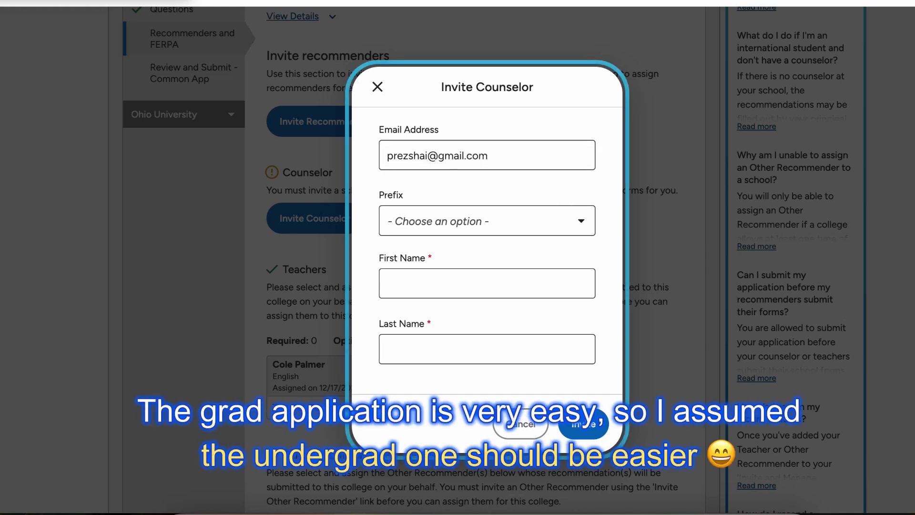
pyautogui.click(487, 283)
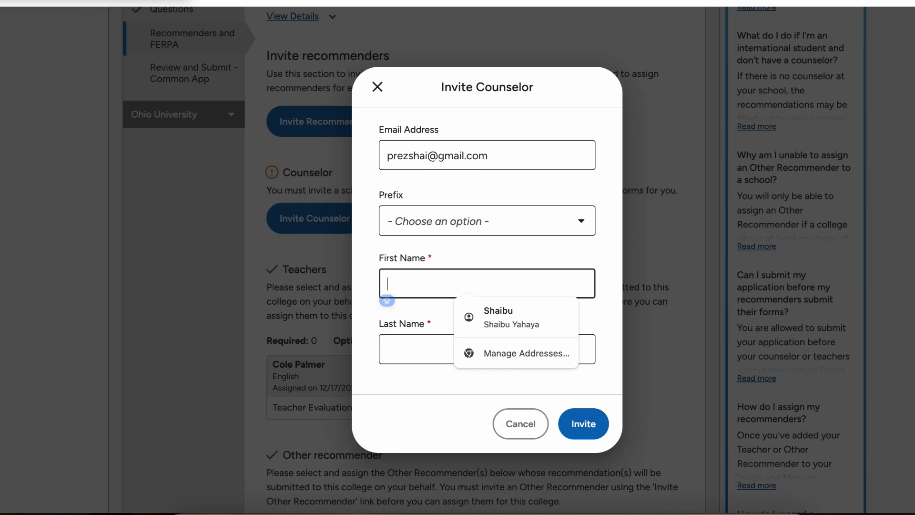
pyautogui.write('Moises')
pyautogui.press('Tab')
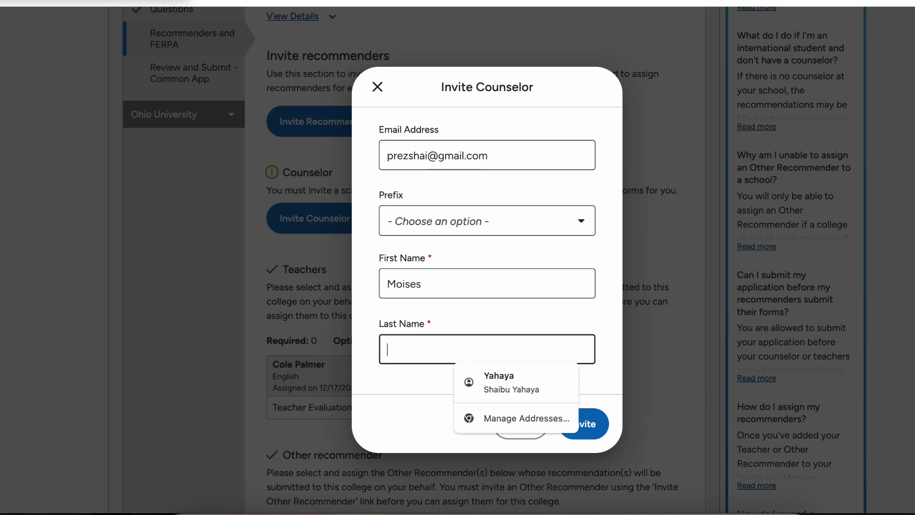
pyautogui.write('Ca')
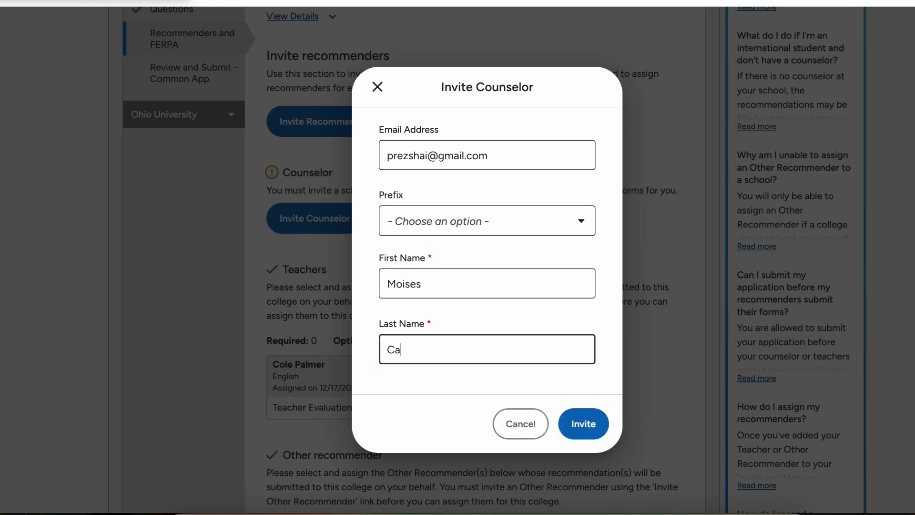
pyautogui.write('ceido')
pyautogui.click(470, 380)
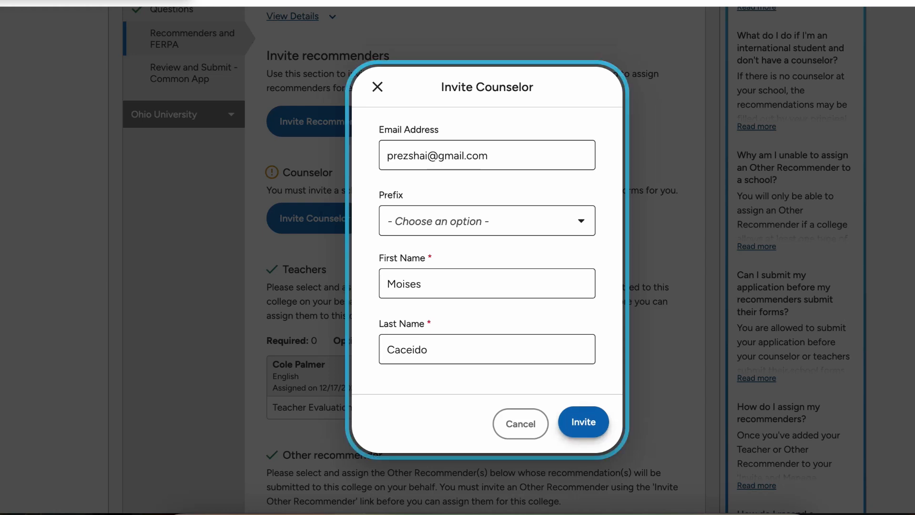
pyautogui.click(583, 422)
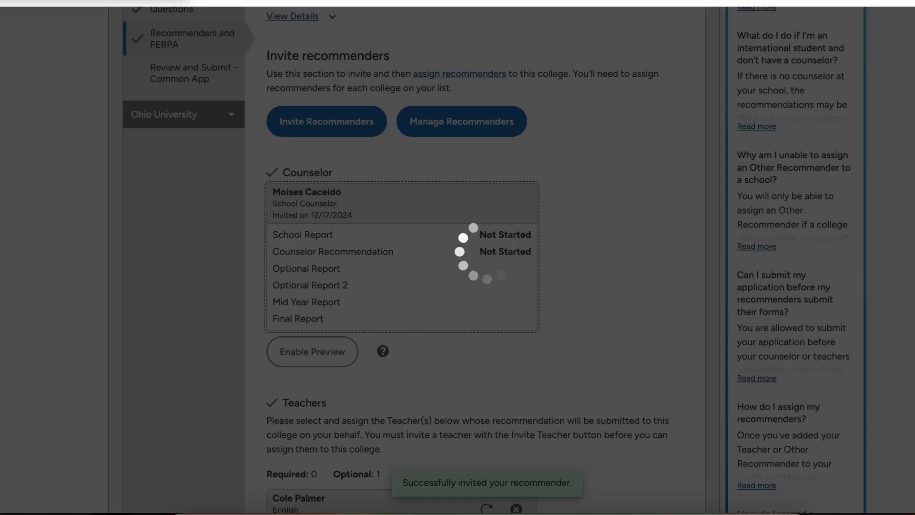
pyautogui.scroll(-1, 475, 267)
pyautogui.scroll(3, 475, 267)
pyautogui.scroll(-5, 475, 266)
pyautogui.scroll(5, 474, 266)
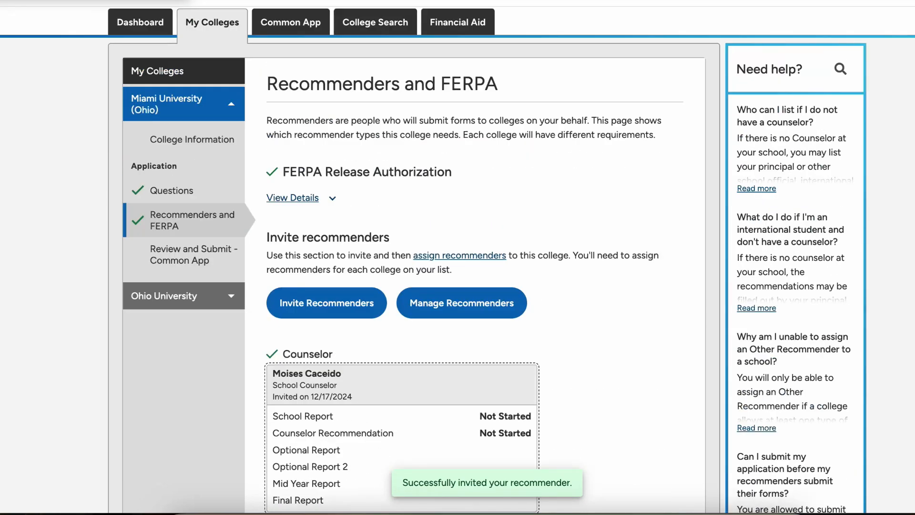
pyautogui.scroll(-2, 474, 267)
pyautogui.scroll(-4, 475, 267)
pyautogui.scroll(4, 475, 267)
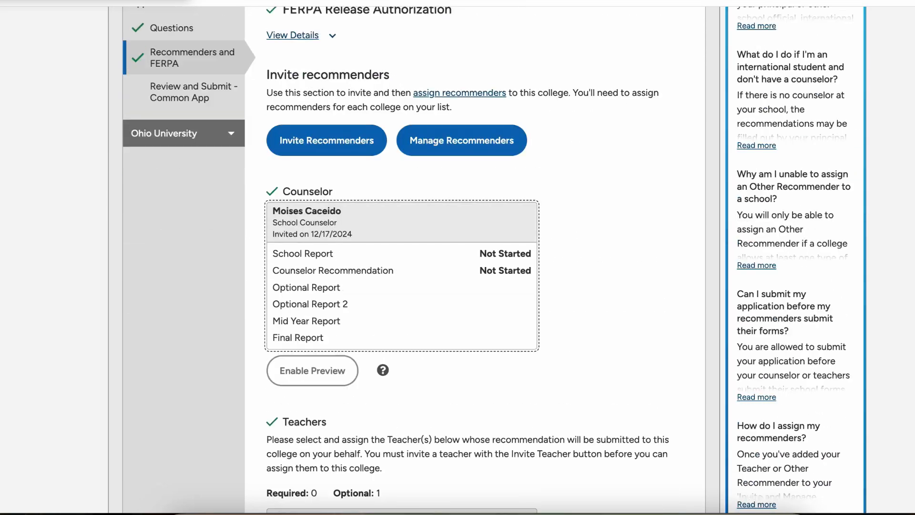
pyautogui.scroll(-2, 475, 267)
pyautogui.scroll(2, 475, 267)
pyautogui.scroll(-8, 475, 267)
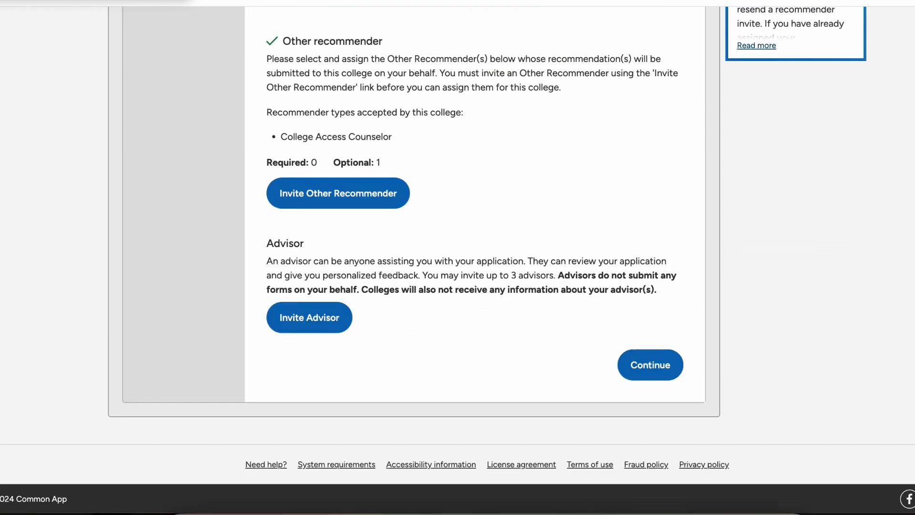
# Step: Continue to the submission step and start Review and Submit for the Miami application
pyautogui.click(650, 365)
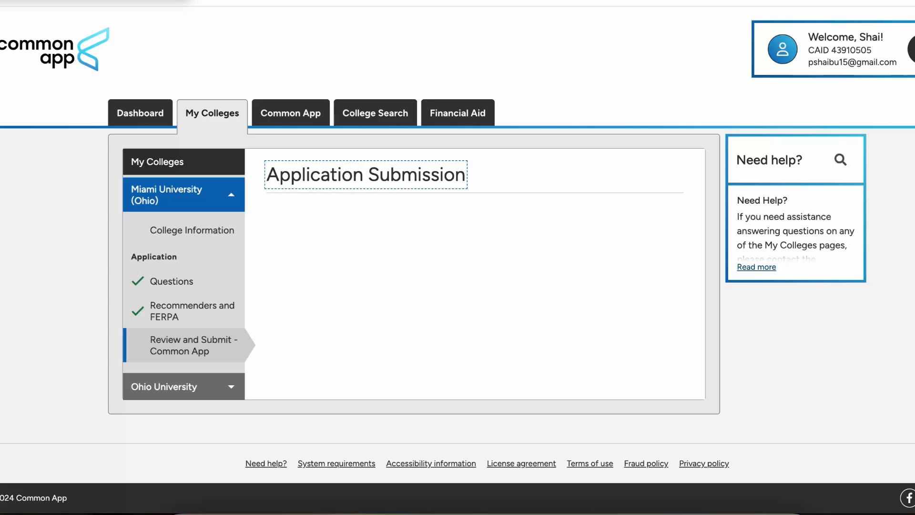
pyautogui.scroll(-3, 457, 260)
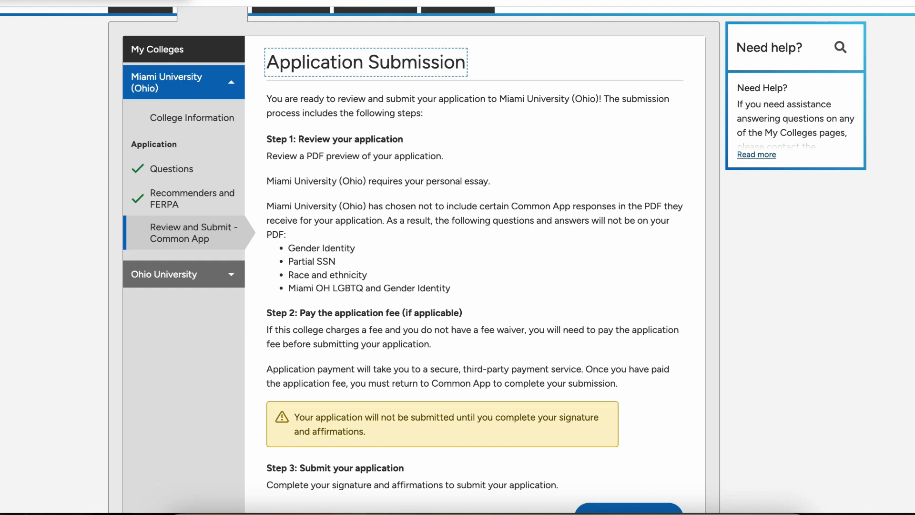
pyautogui.scroll(-3, 457, 260)
pyautogui.scroll(3, 458, 260)
pyautogui.scroll(-3, 458, 260)
pyautogui.click(628, 391)
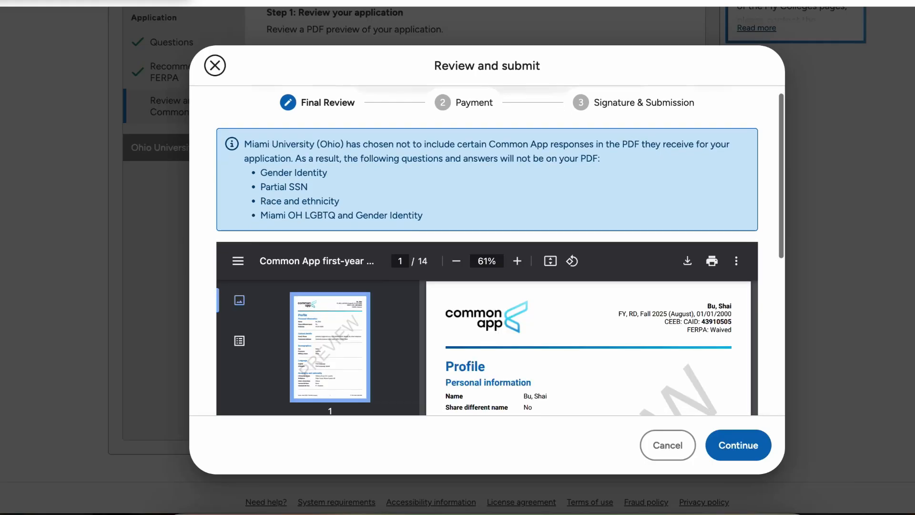
# Step: Scroll through the application PDF preview, confirm it was reviewed, and continue to Payment
pyautogui.scroll(-10, 589, 277)
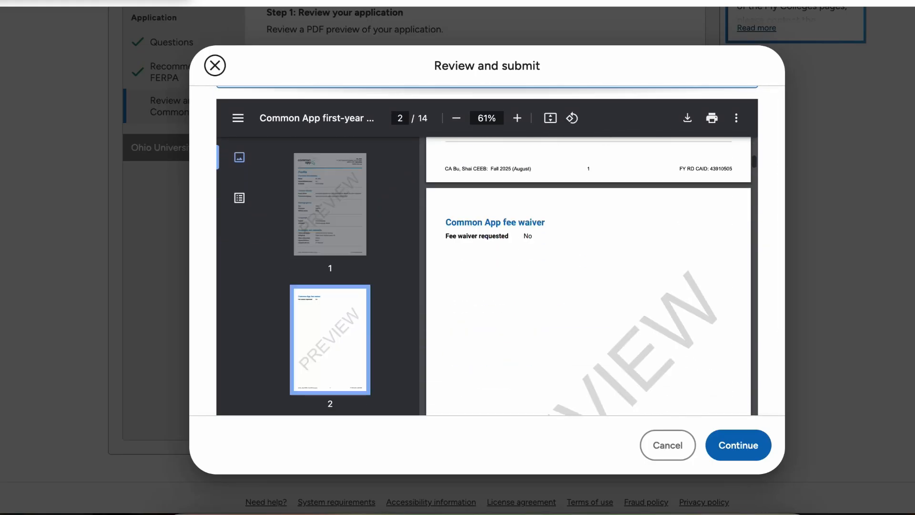
pyautogui.scroll(-12, 588, 276)
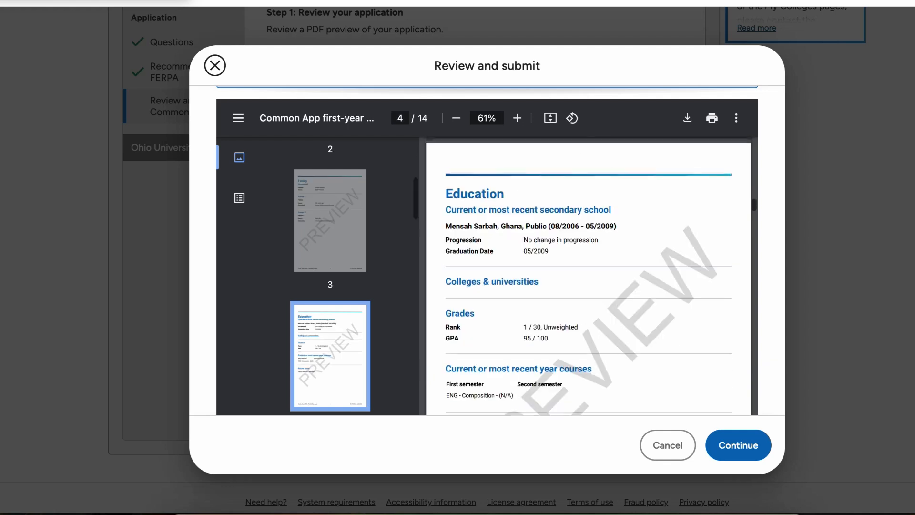
pyautogui.scroll(-20, 588, 276)
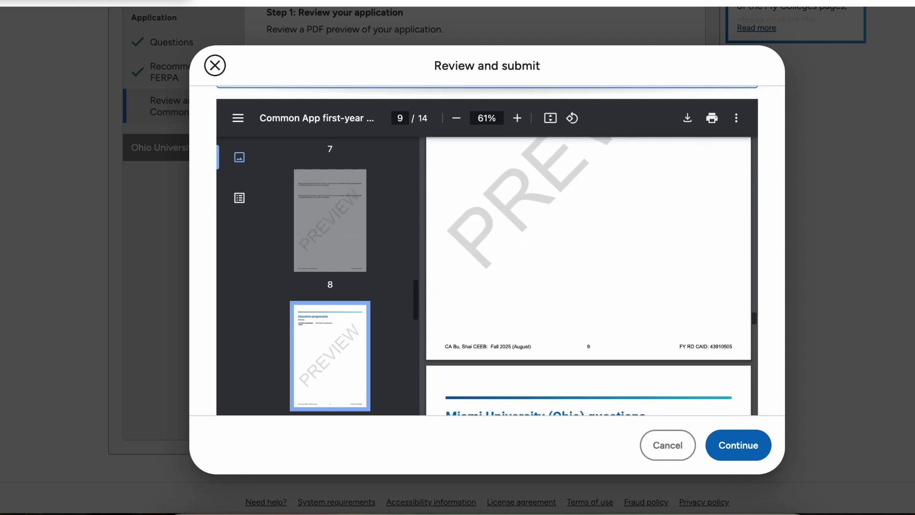
pyautogui.scroll(-20, 588, 277)
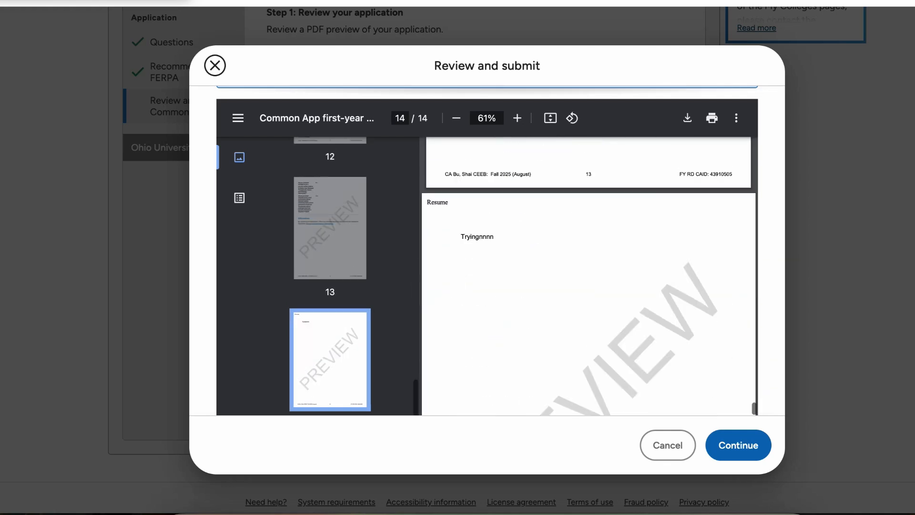
pyautogui.scroll(-3, 589, 277)
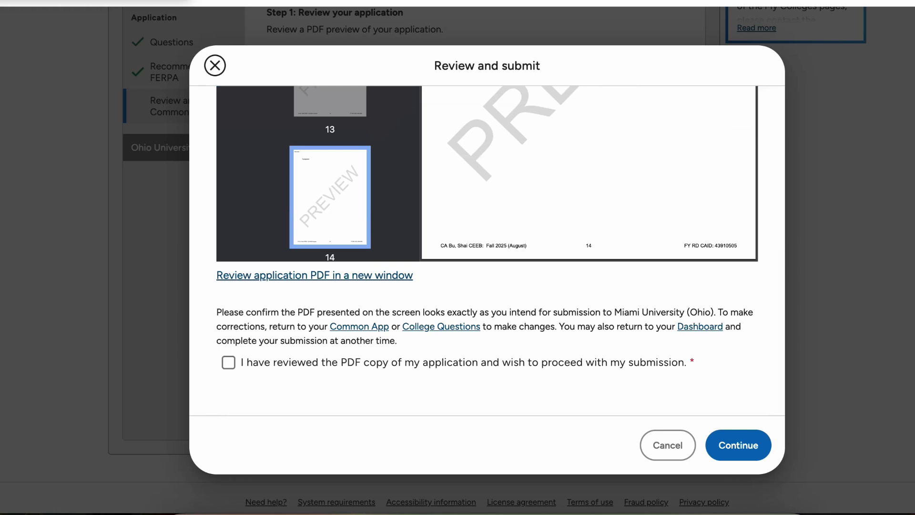
pyautogui.scroll(10, 588, 172)
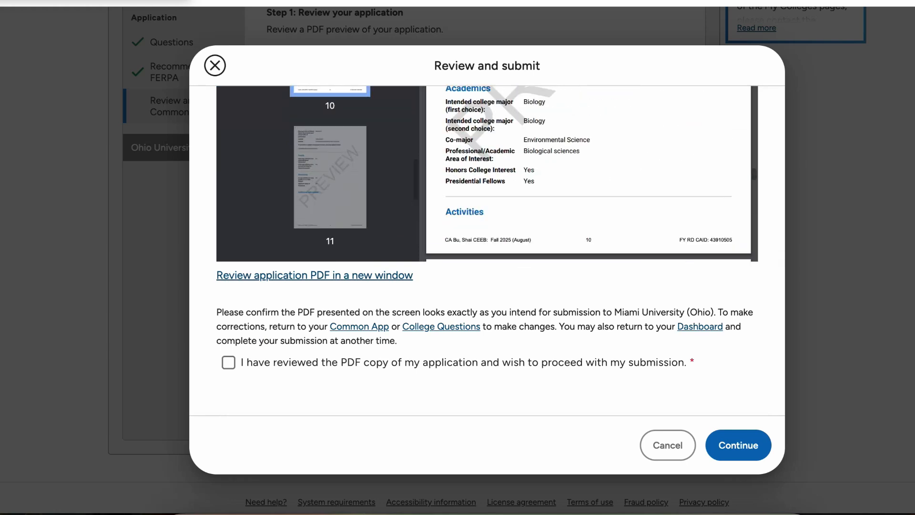
pyautogui.scroll(3, 487, 250)
pyautogui.scroll(3, 487, 250)
pyautogui.scroll(1, 588, 353)
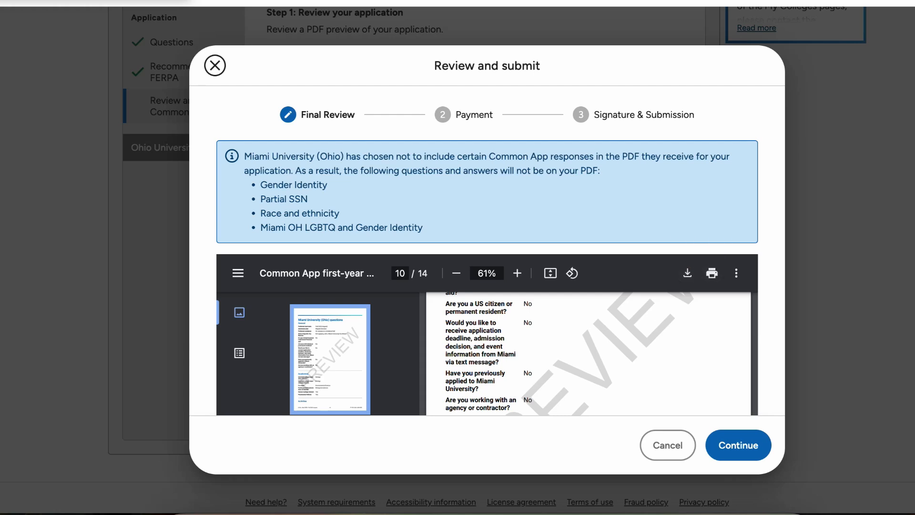
pyautogui.scroll(-5, 501, 251)
pyautogui.scroll(10, 501, 251)
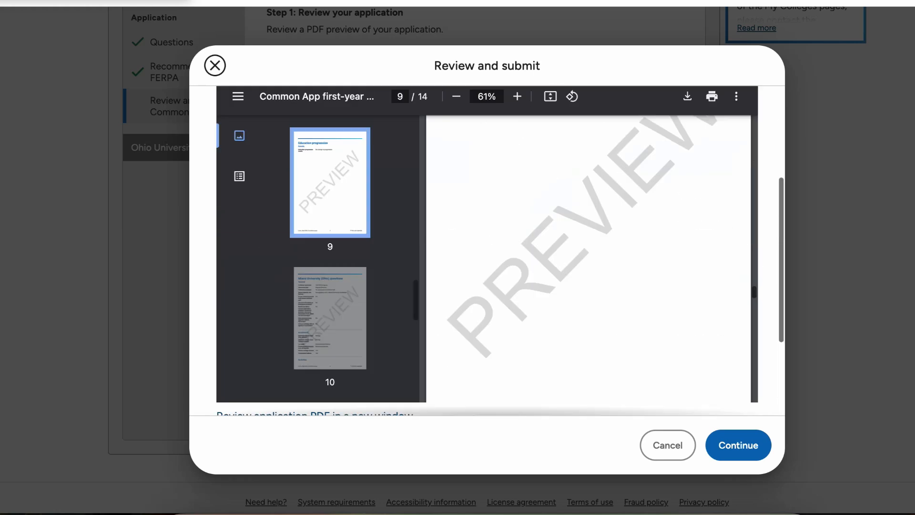
pyautogui.scroll(-6, 487, 251)
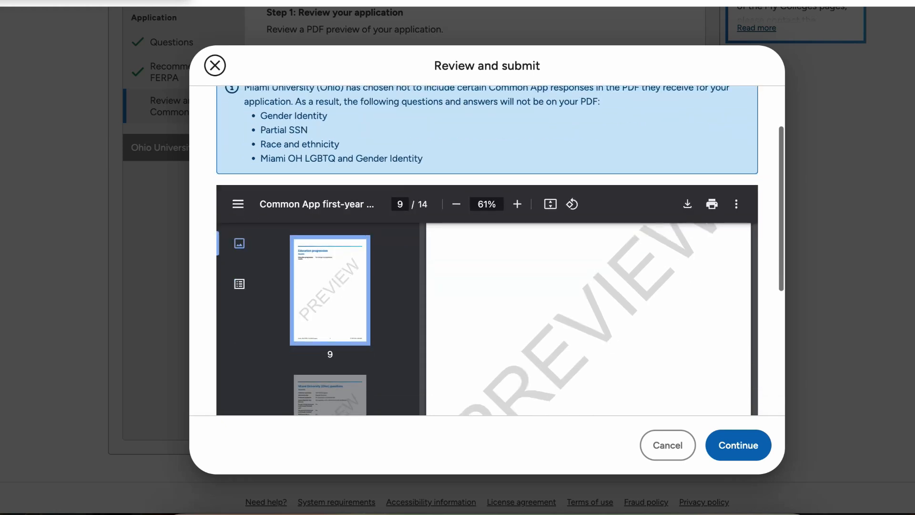
pyautogui.click(229, 362)
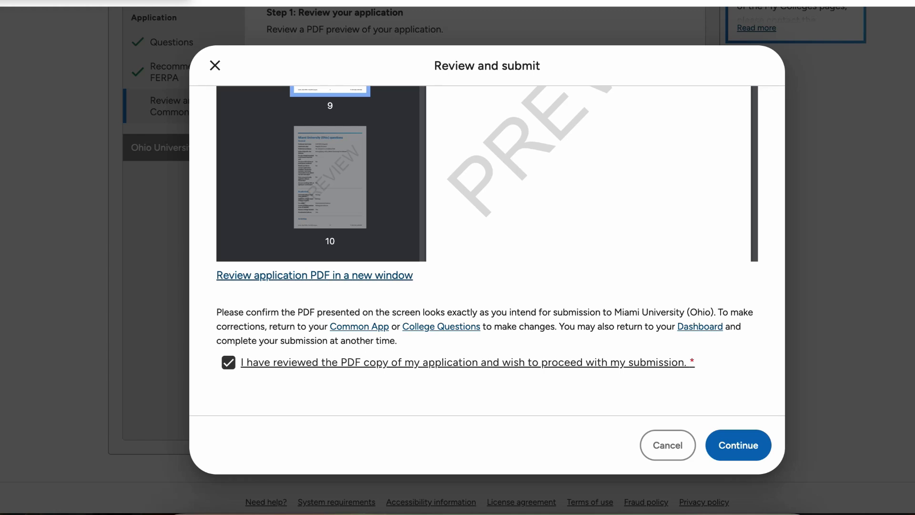
pyautogui.click(739, 445)
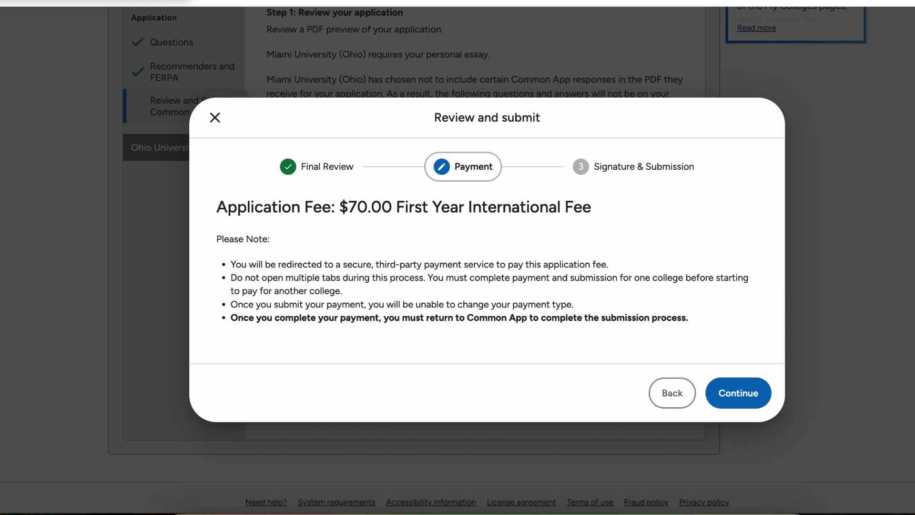
# Step: Proceed from the Payment step to the $70 application-fee payment page
pyautogui.click(738, 393)
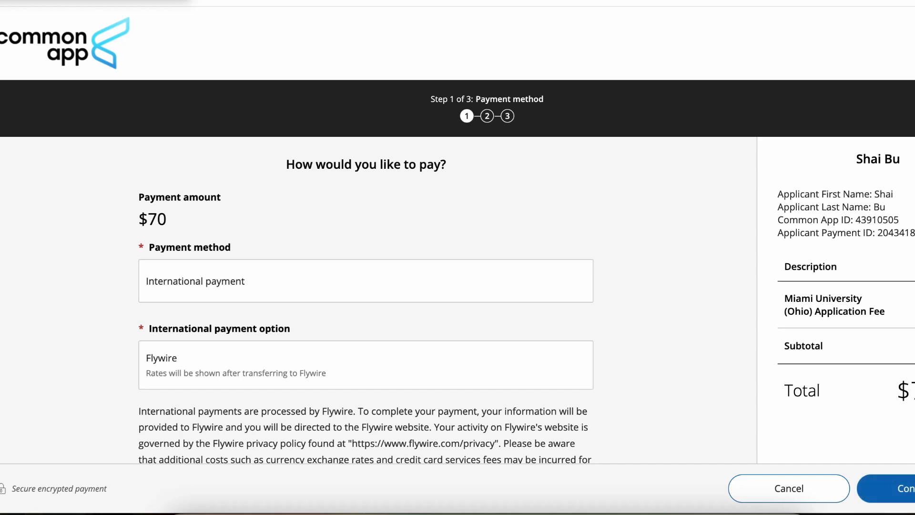
pyautogui.scroll(-2, 366, 286)
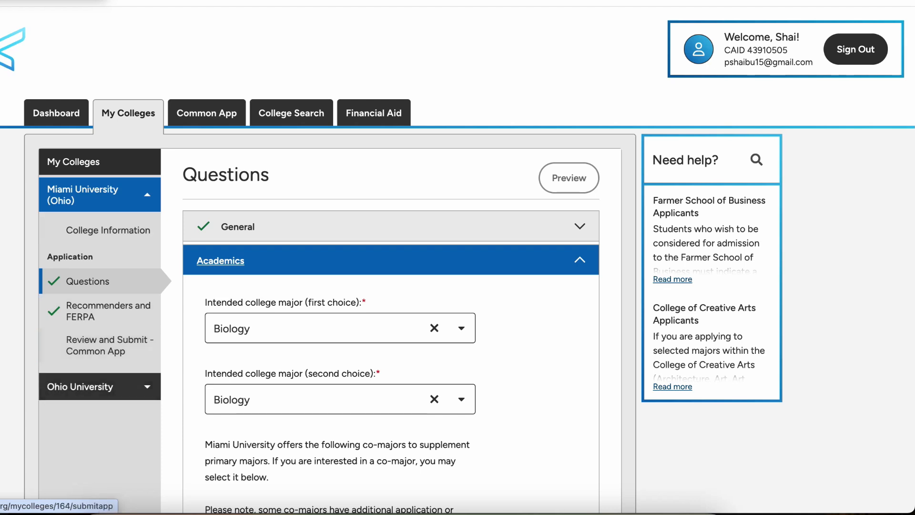
# Step: Switch from Miami to Ohio University's college information and open its application questions
pyautogui.click(100, 195)
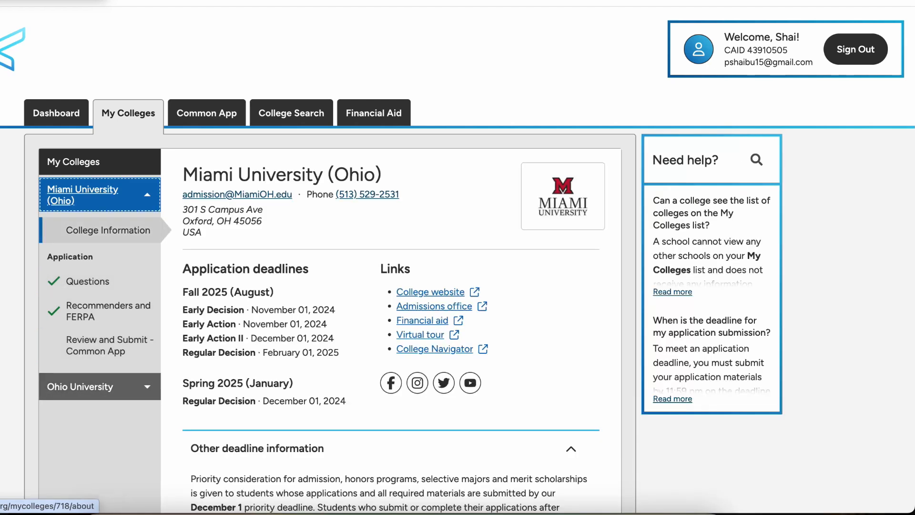
pyautogui.click(95, 386)
pyautogui.scroll(-3, 329, 286)
pyautogui.scroll(1, 329, 286)
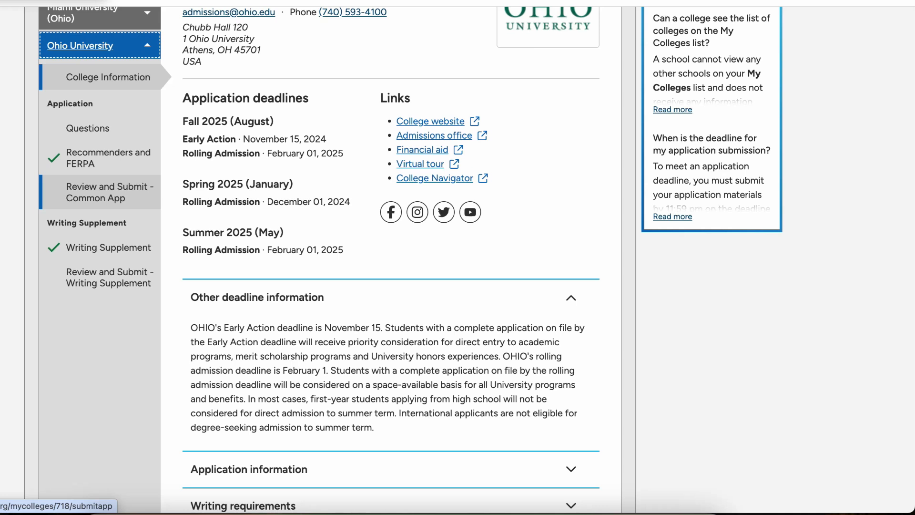
pyautogui.click(88, 128)
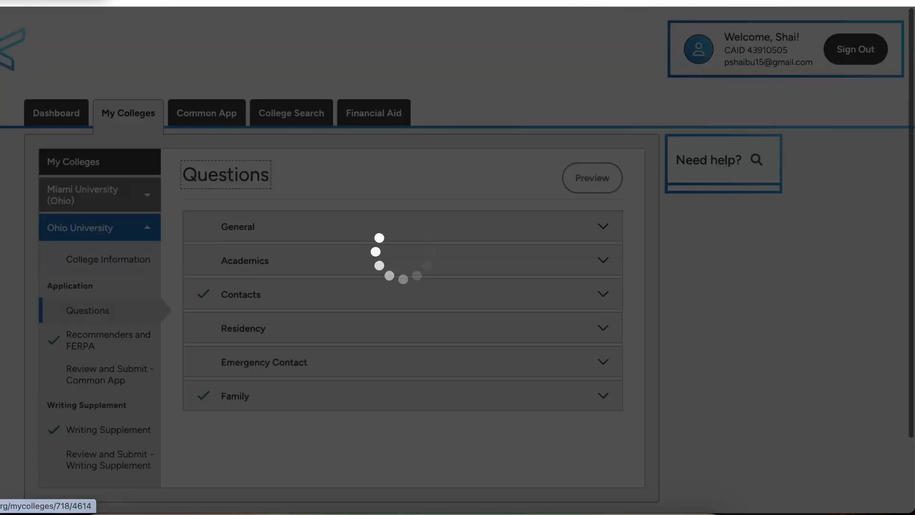
pyautogui.scroll(-4, 329, 286)
pyautogui.scroll(-2, 329, 286)
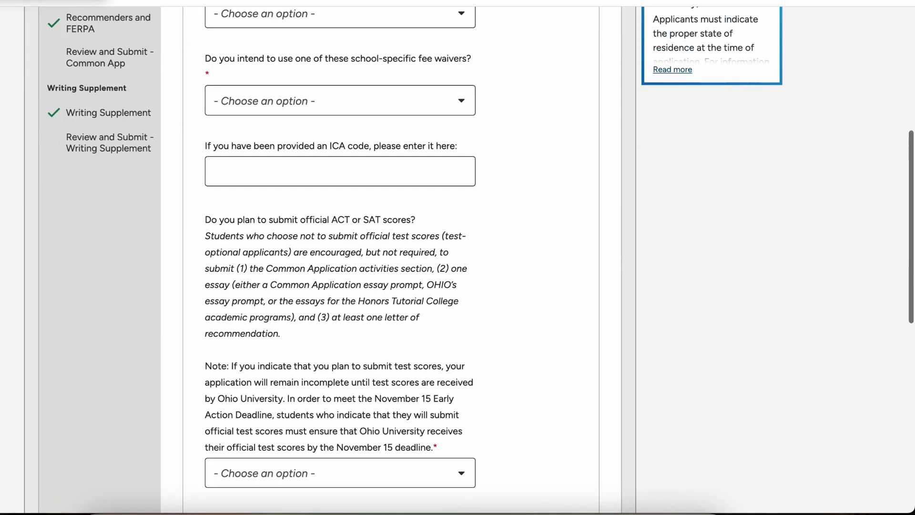
pyautogui.scroll(4, 329, 286)
# Step: Answer Fall 2025 (August) entry term, Rolling Admission plan, and no Ohio University fee waiver
pyautogui.click(329, 177)
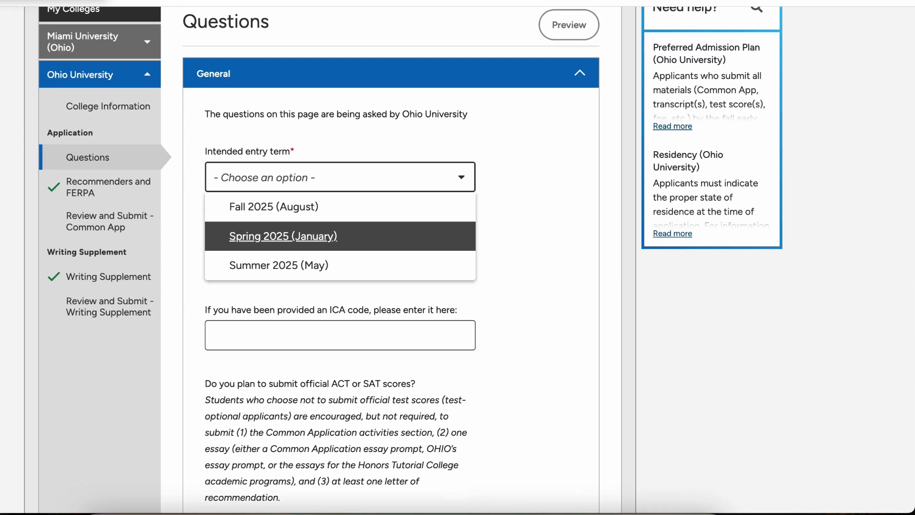
pyautogui.click(286, 206)
pyautogui.click(329, 248)
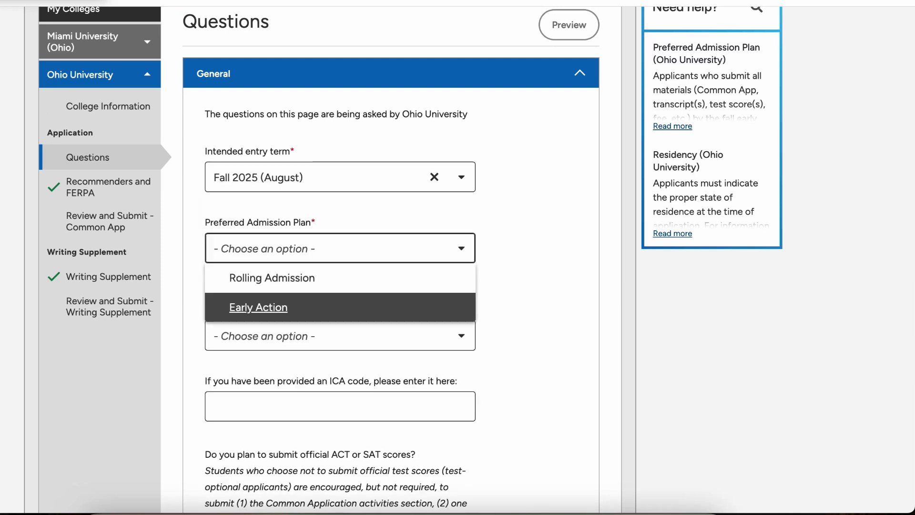
pyautogui.click(272, 278)
pyautogui.scroll(-3, 329, 286)
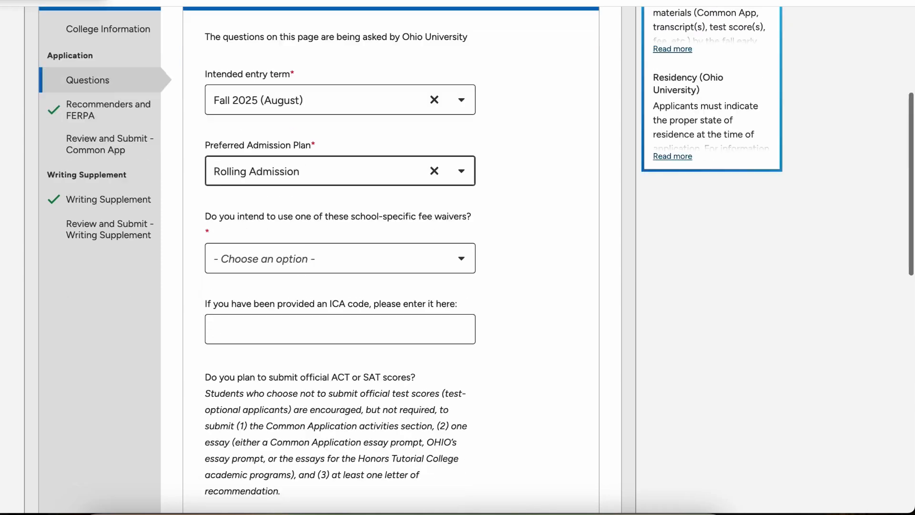
pyautogui.click(340, 203)
pyautogui.press('Down')
pyautogui.press('Down')
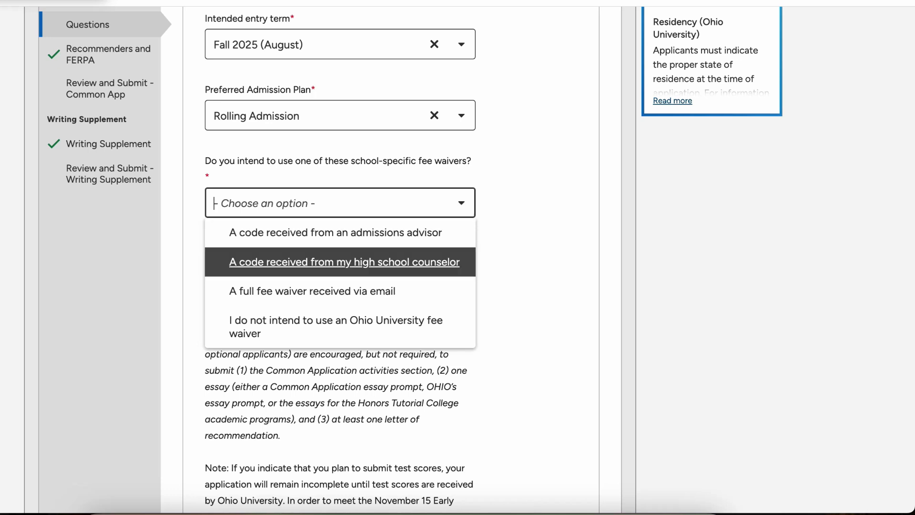
pyautogui.press('Down')
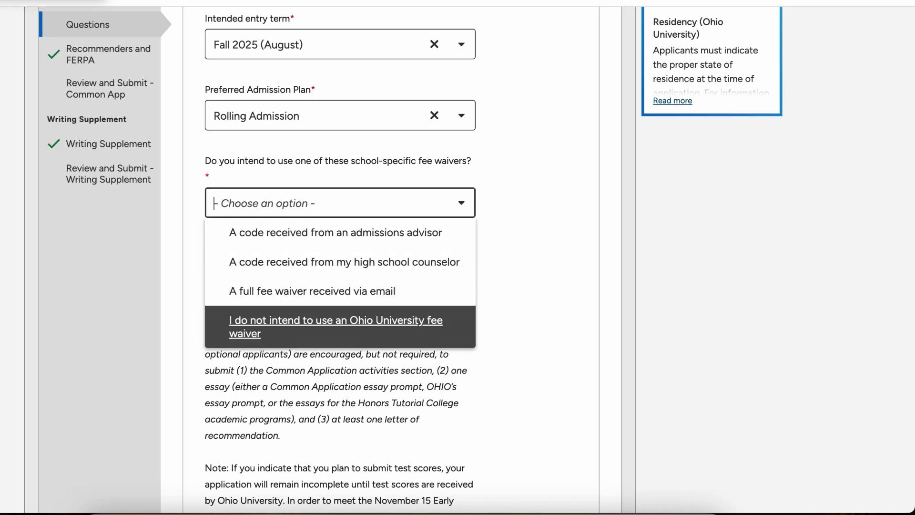
pyautogui.press('Return')
# Step: Allow application updates, choose not to submit ACT/SAT scores, and save the General answers
pyautogui.scroll(-9, 391, 257)
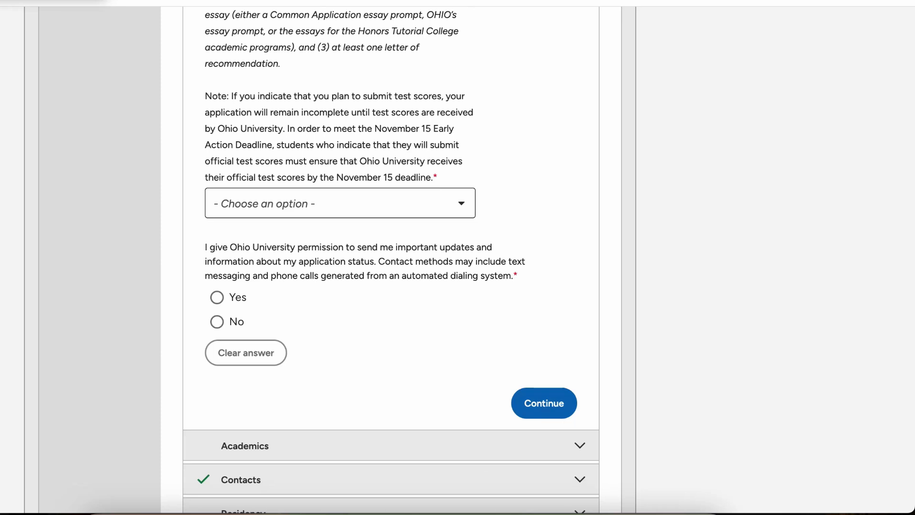
pyautogui.click(217, 298)
pyautogui.scroll(1, 217, 297)
pyautogui.click(333, 265)
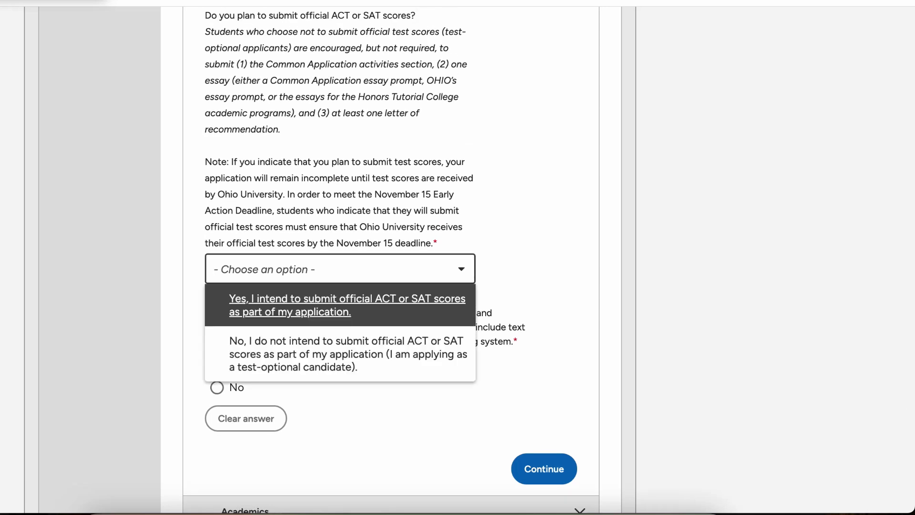
pyautogui.press('Down')
pyautogui.press('Return')
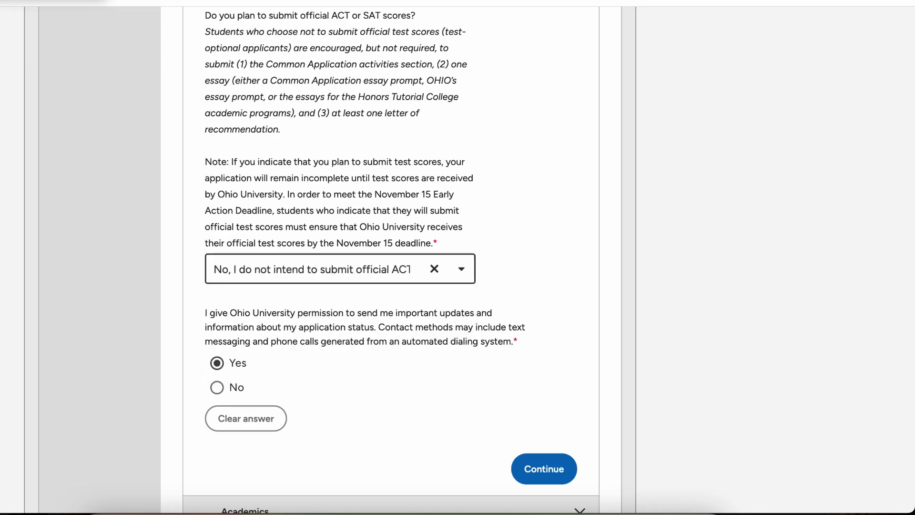
pyautogui.scroll(-5, 458, 257)
pyautogui.click(543, 225)
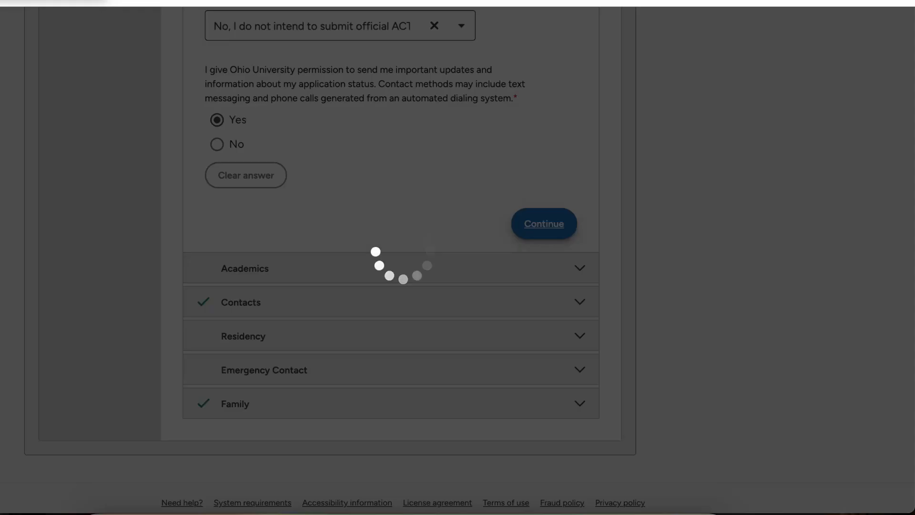
pyautogui.scroll(-4, 458, 257)
# Step: Scroll the Ohio University Academics questions, then go to the Writing Supplement review-and-submit page
pyautogui.scroll(2, 458, 257)
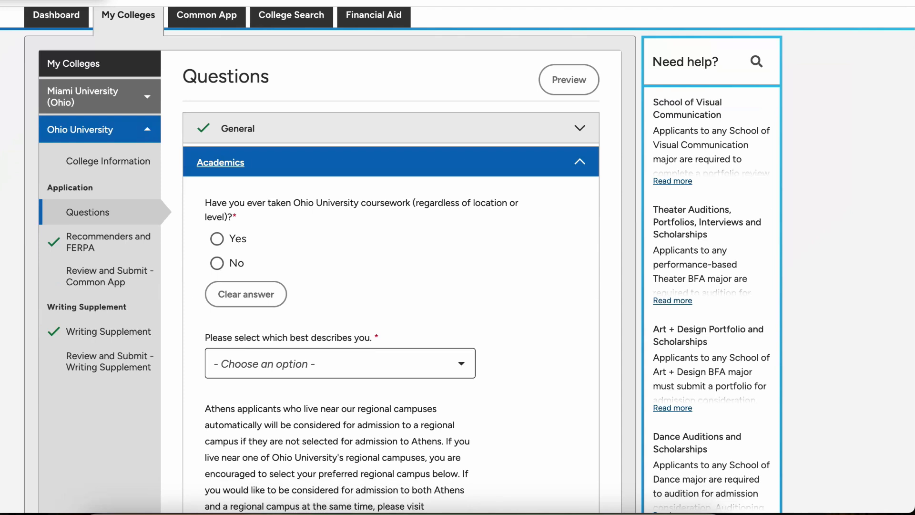
pyautogui.scroll(-2, 458, 258)
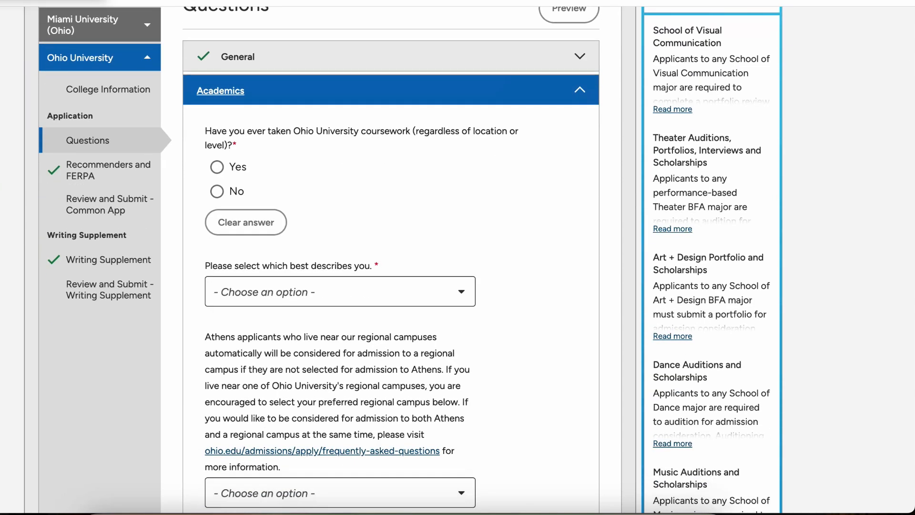
pyautogui.scroll(-7, 458, 258)
pyautogui.scroll(4, 457, 257)
pyautogui.scroll(-1, 457, 257)
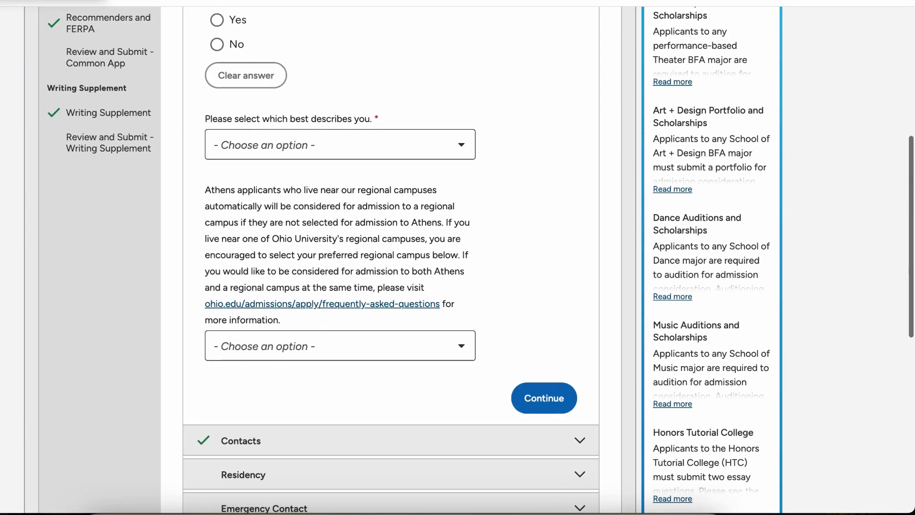
pyautogui.scroll(5, 458, 257)
pyautogui.scroll(-3, 458, 258)
pyautogui.click(110, 209)
# Step: Browse the Miami University homepage and go to its Apply page
pyautogui.scroll(-2, 457, 257)
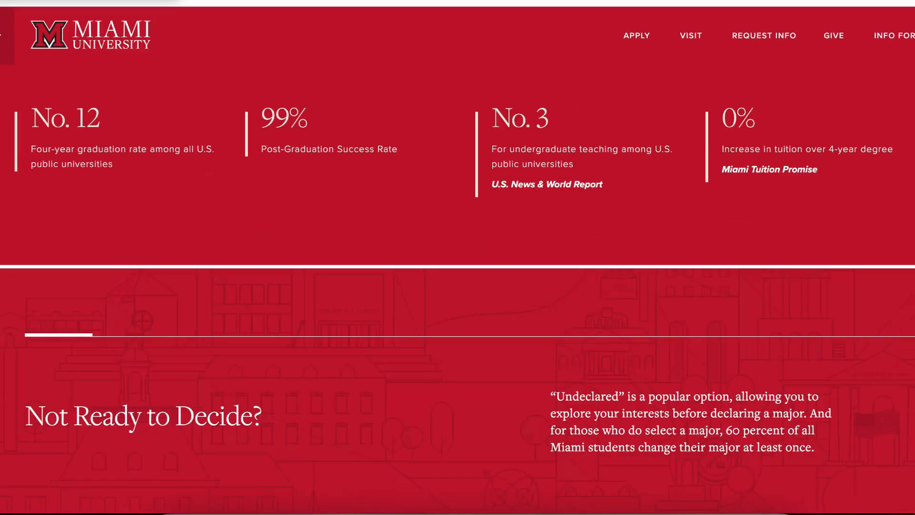
pyautogui.scroll(-2, 458, 289)
pyautogui.scroll(20, 457, 289)
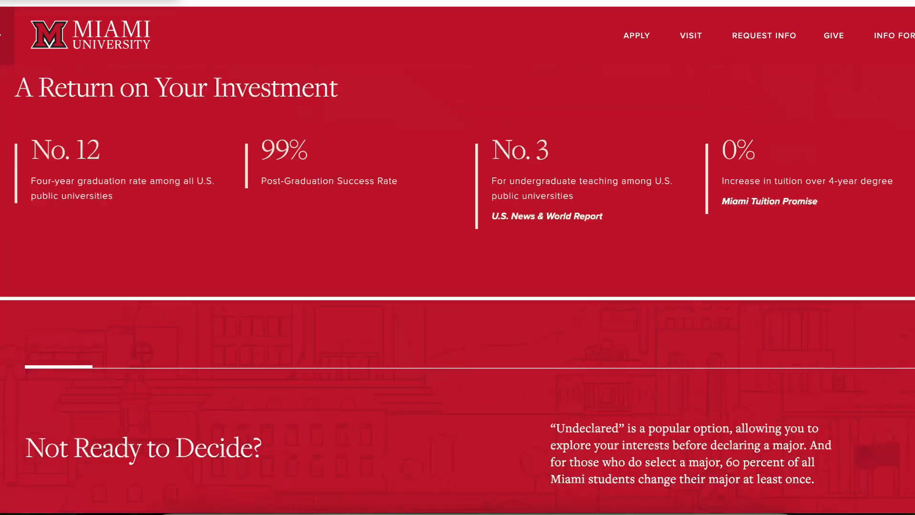
pyautogui.scroll(-5, 458, 288)
pyautogui.scroll(-4, 458, 288)
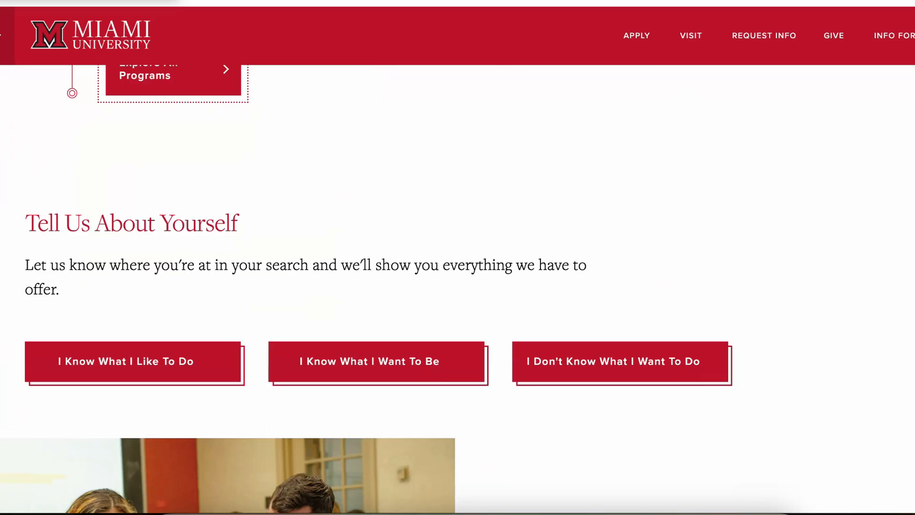
pyautogui.scroll(9, 458, 289)
pyautogui.click(636, 36)
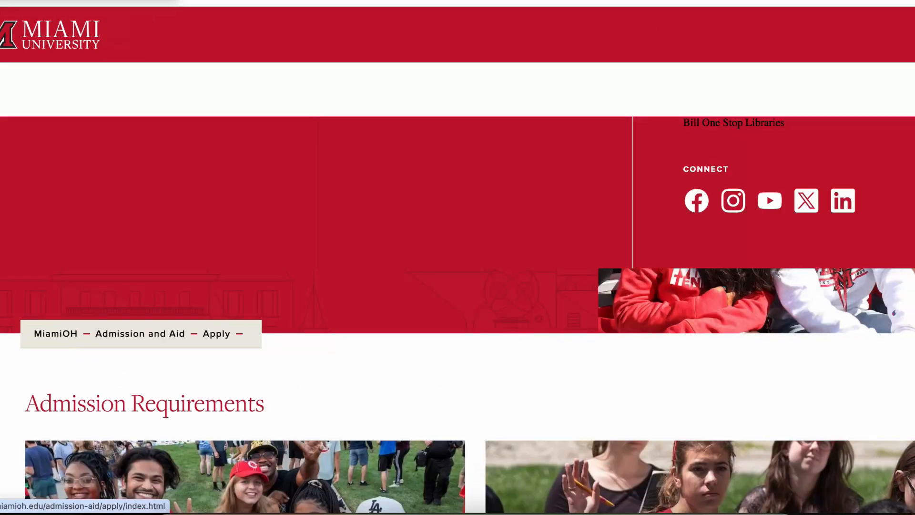
# Step: Scroll to the First-Year Students section and open its application requirements
pyautogui.scroll(-6, 457, 288)
pyautogui.scroll(-5, 457, 289)
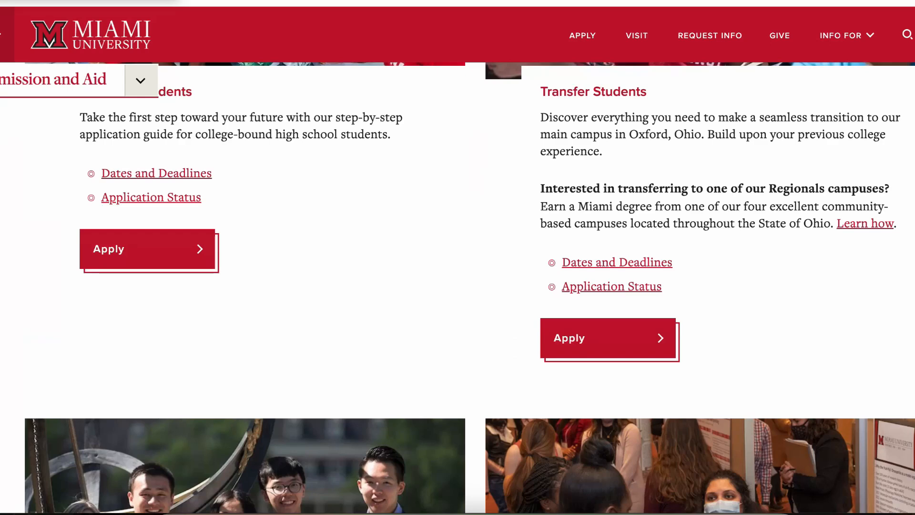
pyautogui.scroll(1, 457, 289)
pyautogui.scroll(-3, 458, 289)
pyautogui.scroll(-8, 458, 289)
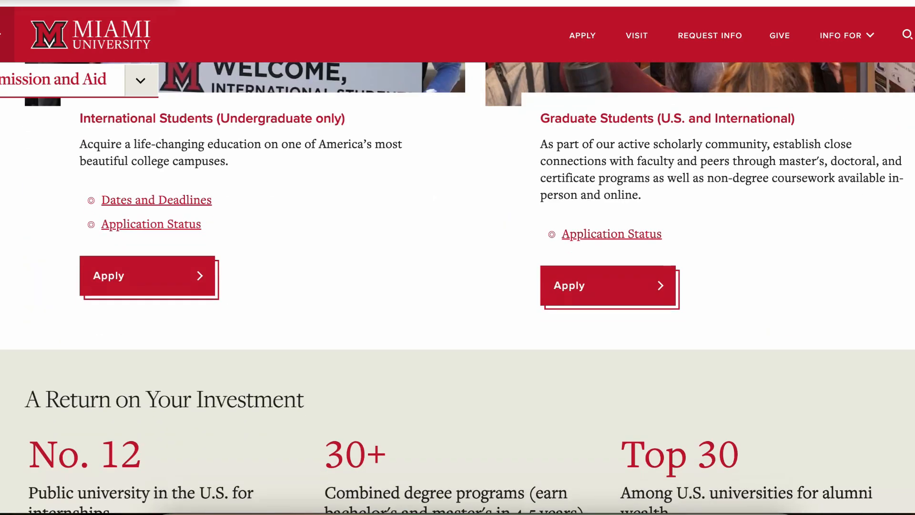
pyautogui.scroll(-7, 457, 289)
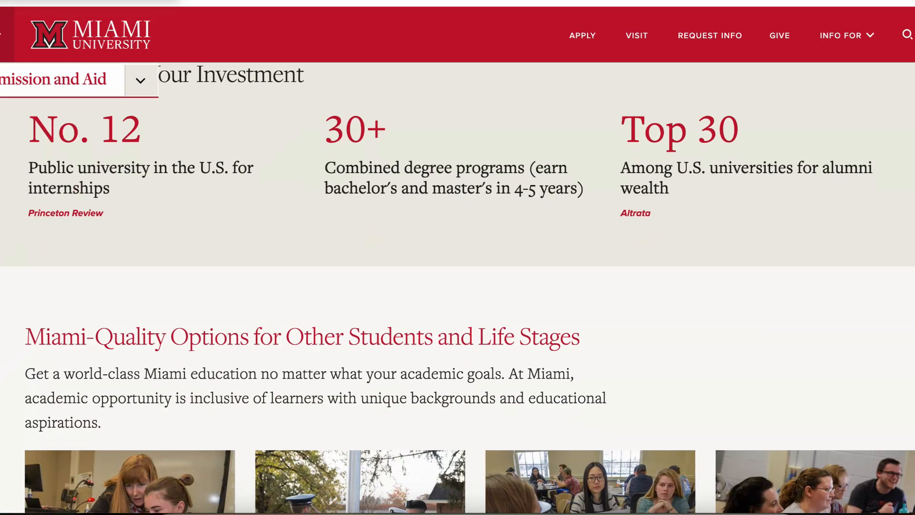
pyautogui.scroll(15, 457, 289)
pyautogui.scroll(5, 457, 289)
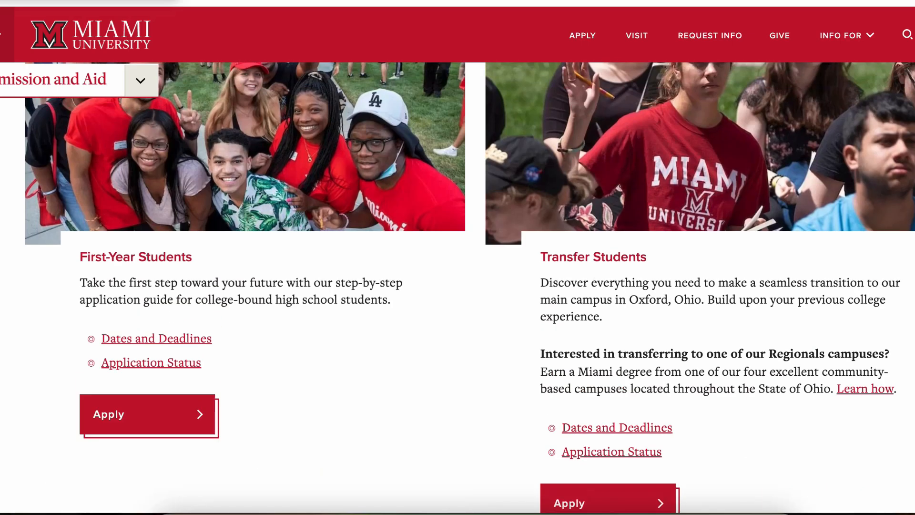
pyautogui.click(151, 415)
# Step: Choose the Coalition Application on Scoir, enter the applicant's e-mail address, and pass the reCAPTCHA check
pyautogui.scroll(-10, 458, 286)
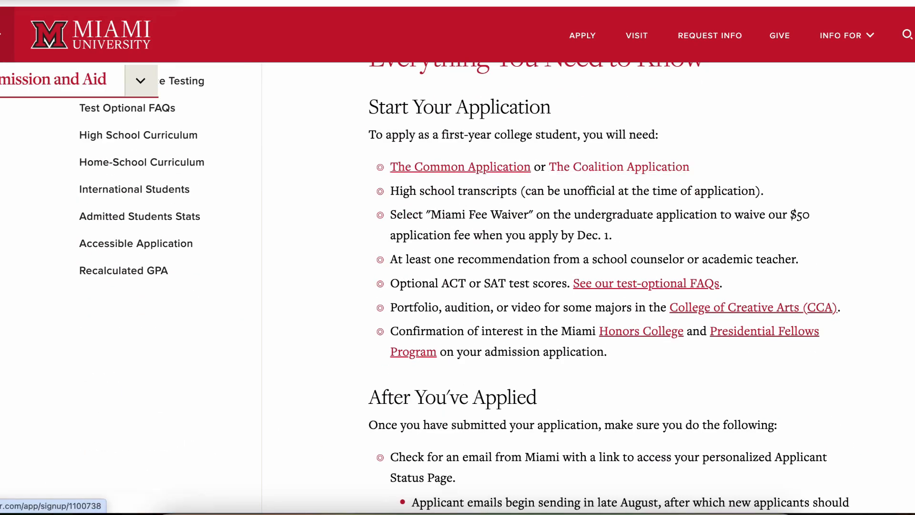
pyautogui.click(618, 166)
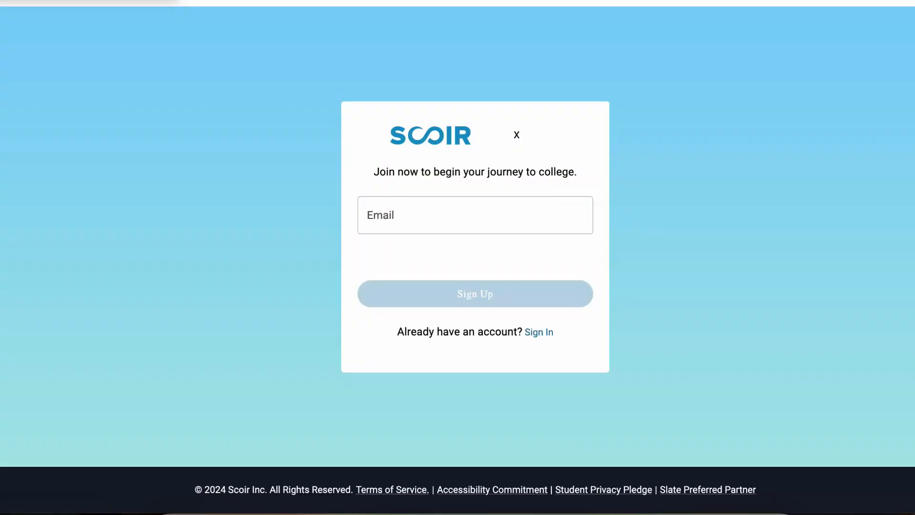
pyautogui.click(475, 251)
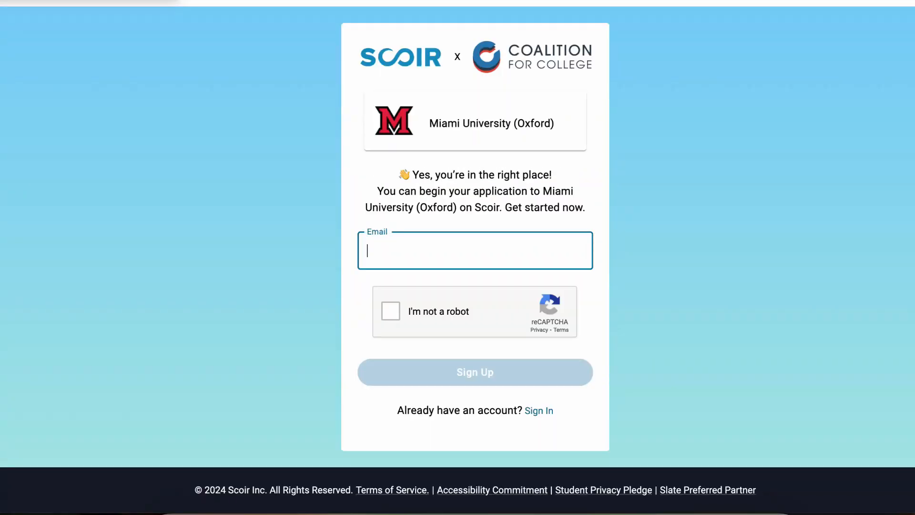
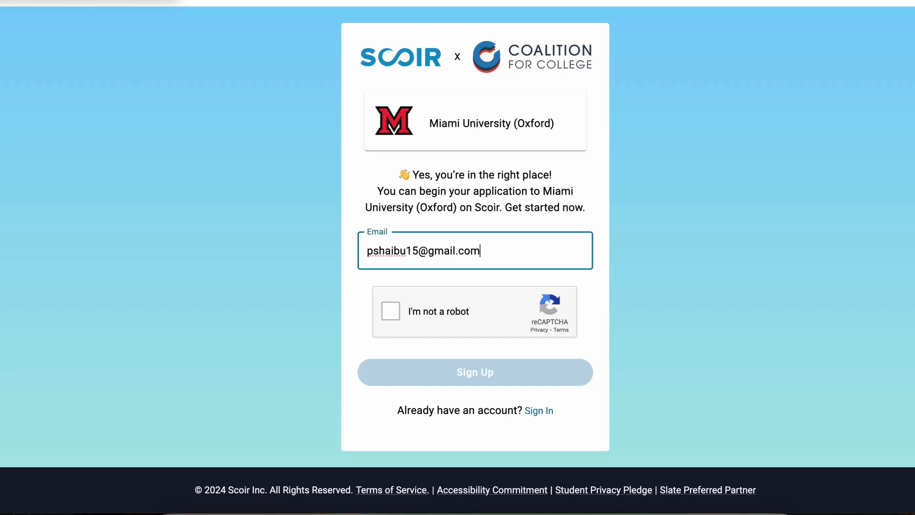
pyautogui.click(390, 310)
# Step: Submit the sign-up e-mail and enter the applicant's first and last name
pyautogui.click(476, 372)
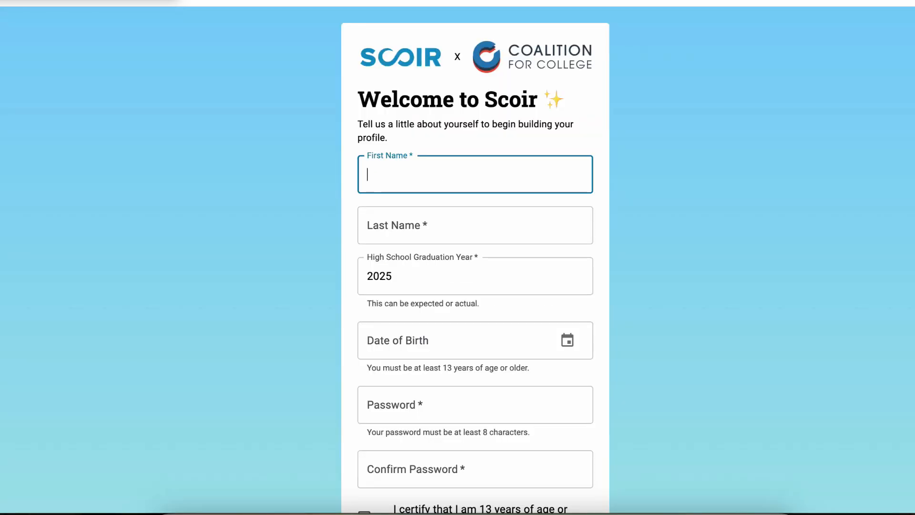
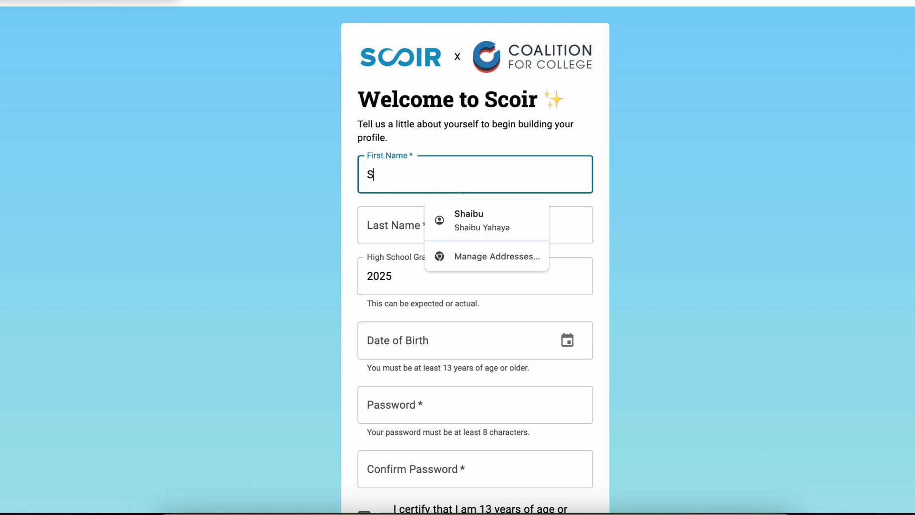
pyautogui.press('Tab')
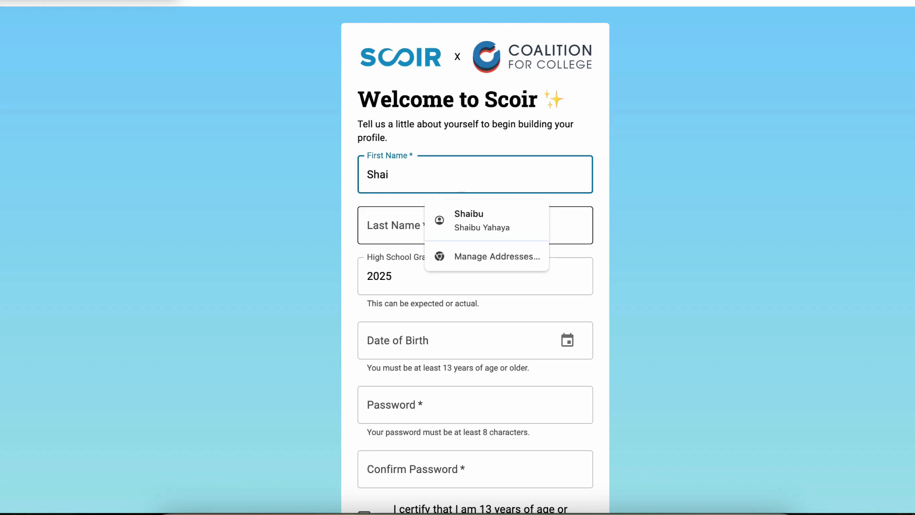
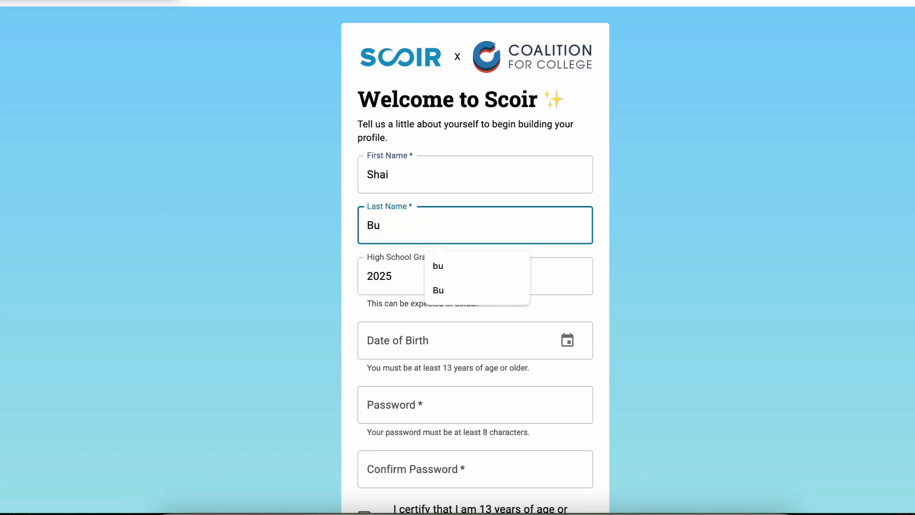
pyautogui.press('Tab')
# Step: Set the graduation year to 2024 and the birth date to 01/01/2000
pyautogui.click(475, 276)
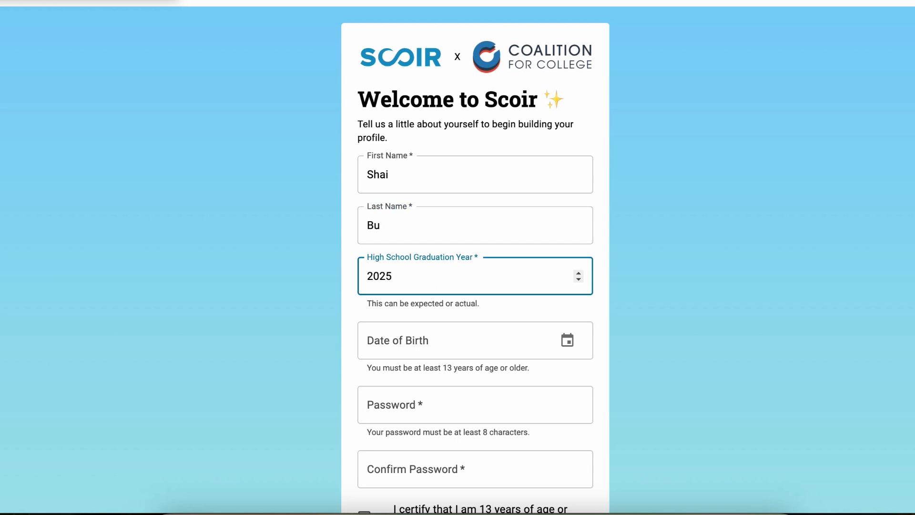
pyautogui.click(579, 279)
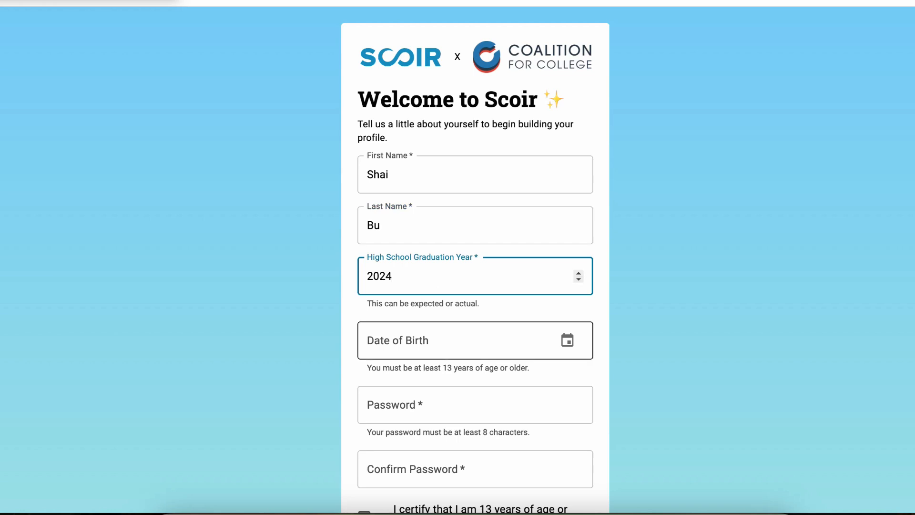
pyautogui.scroll(-2, 476, 340)
pyautogui.click(457, 253)
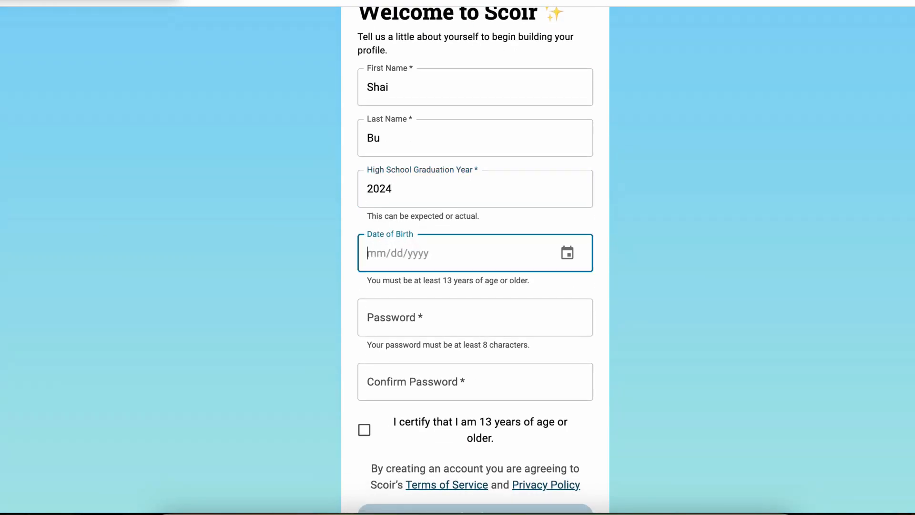
pyautogui.click(567, 252)
pyautogui.click(531, 365)
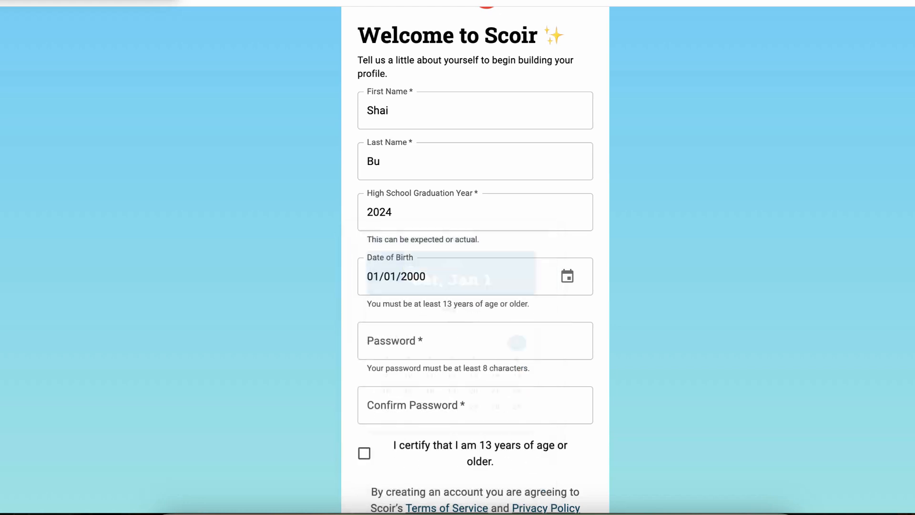
# Step: Enter the account password and certify being at least 13 years old
pyautogui.click(476, 340)
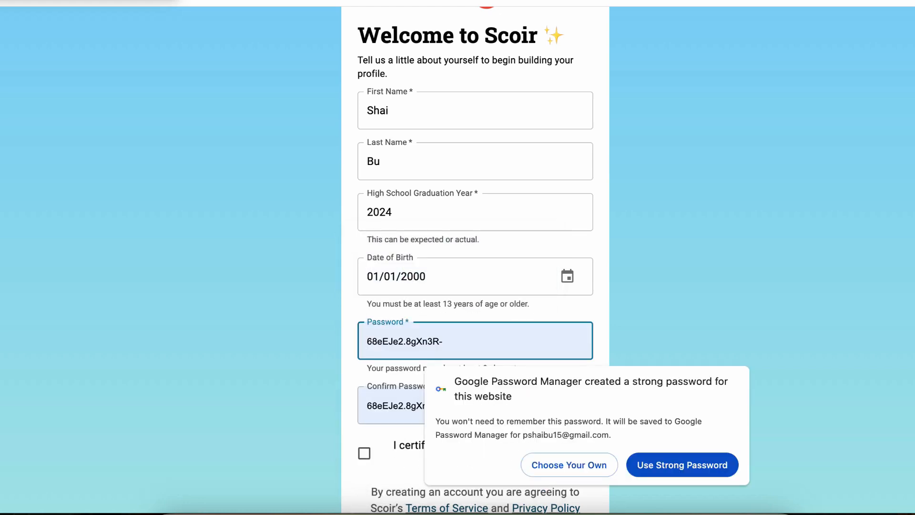
pyautogui.write('••••')
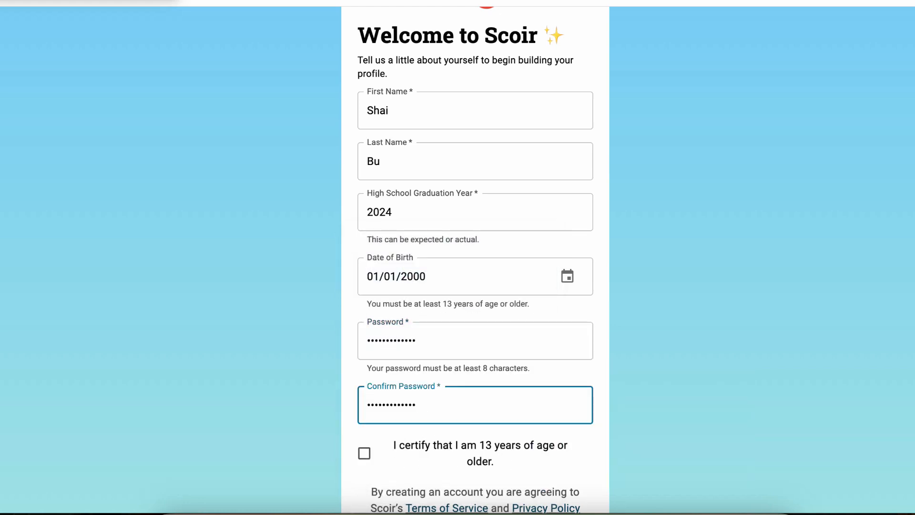
pyautogui.scroll(-2, 475, 257)
pyautogui.click(364, 364)
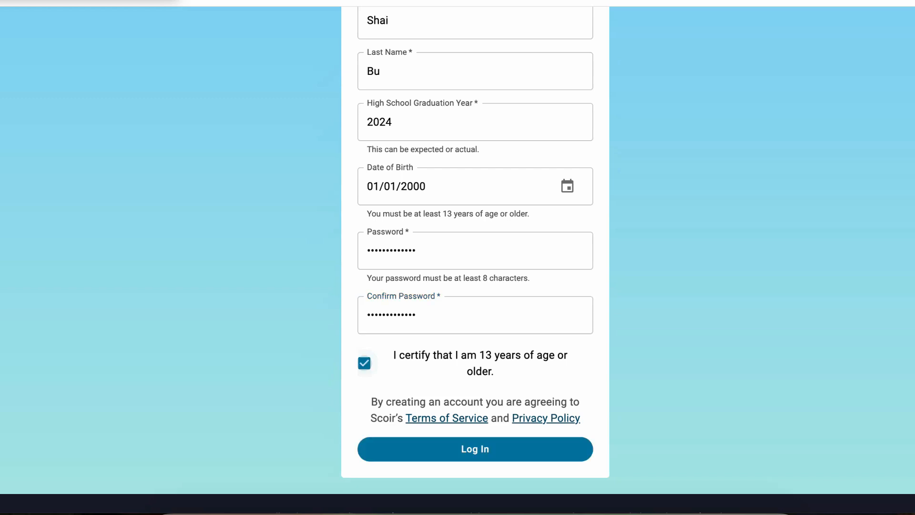
# Step: Create the account, save the password in Chrome, and save Regular Decision (February 1) as the plan
pyautogui.click(475, 449)
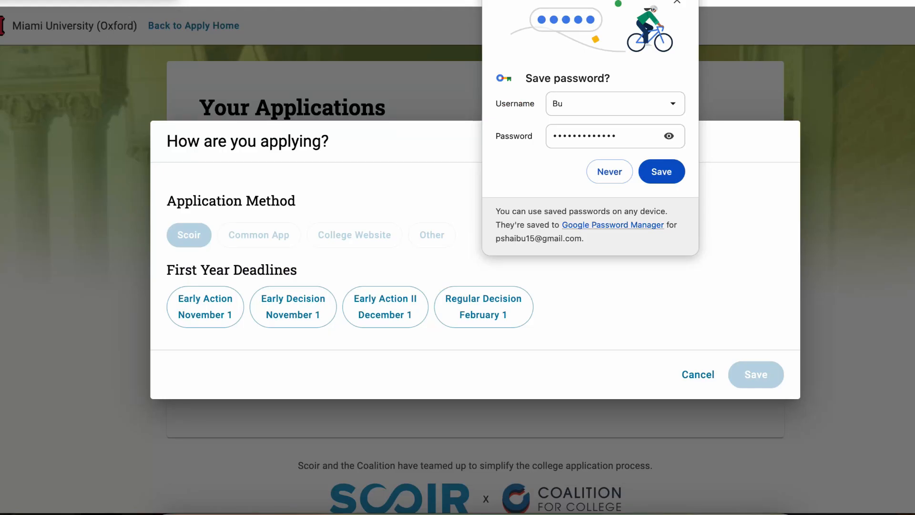
pyautogui.click(661, 172)
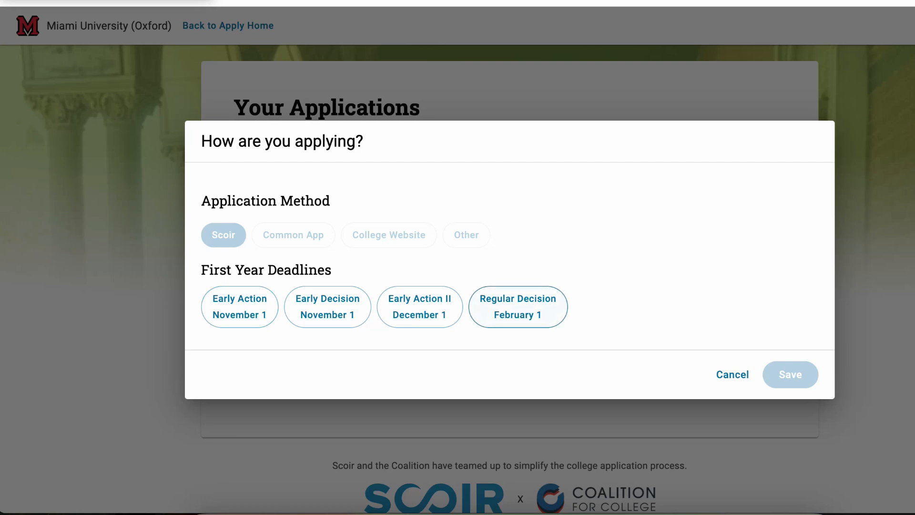
pyautogui.click(518, 307)
pyautogui.click(791, 375)
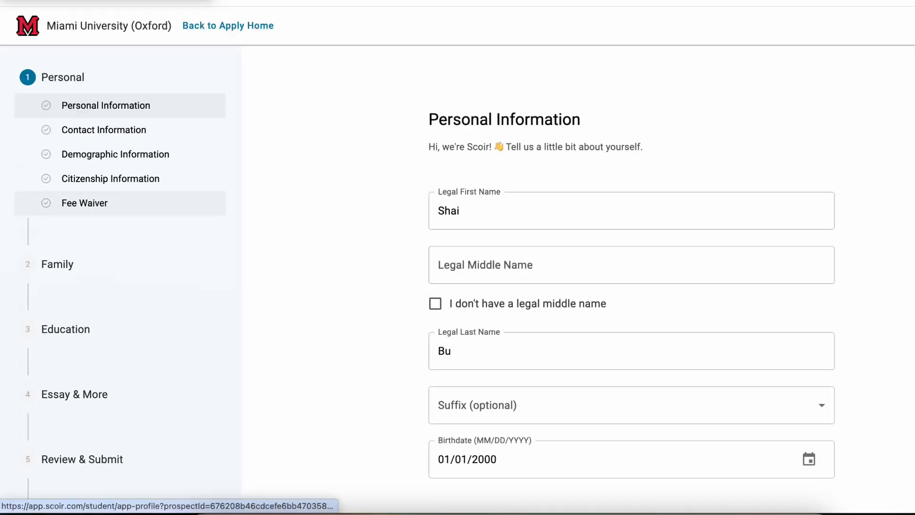
# Step: Browse the Family and Essay sections of the Miami application
pyautogui.scroll(-2, 629, 264)
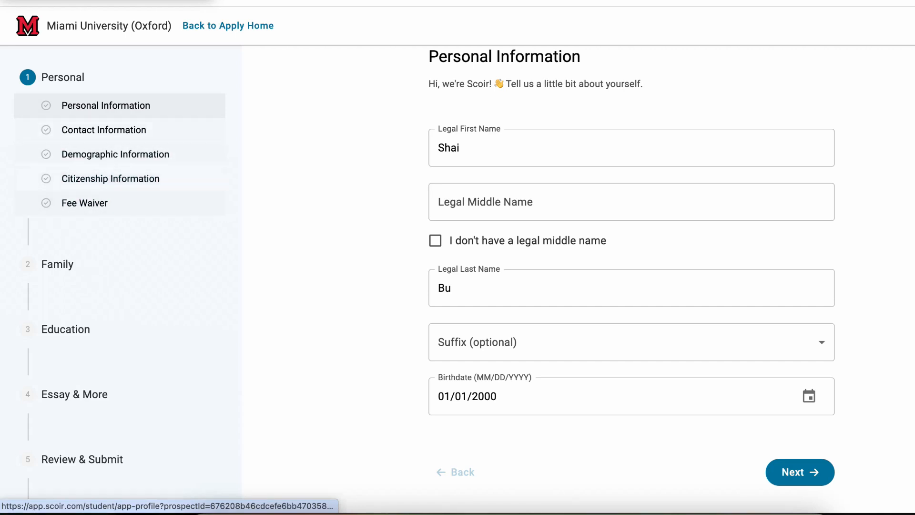
pyautogui.scroll(-2, 120, 105)
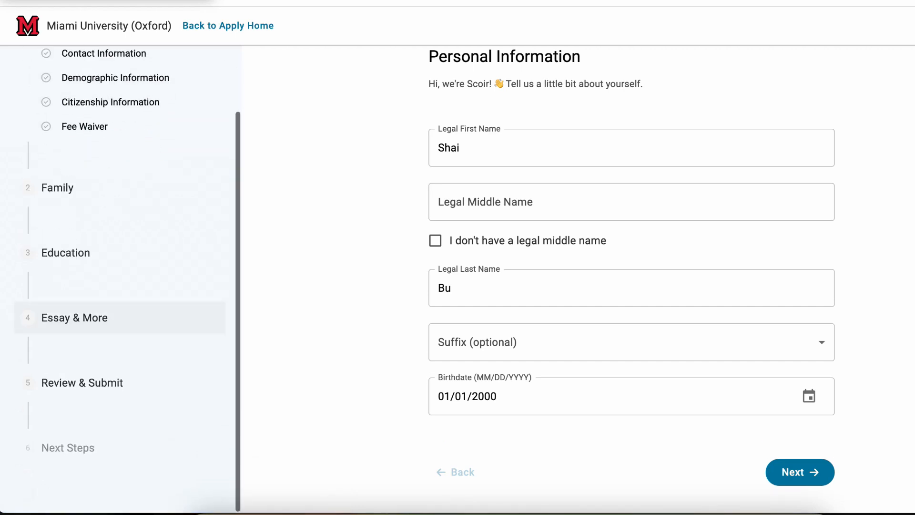
pyautogui.click(57, 187)
pyautogui.scroll(-1, 632, 312)
pyautogui.scroll(1, 631, 312)
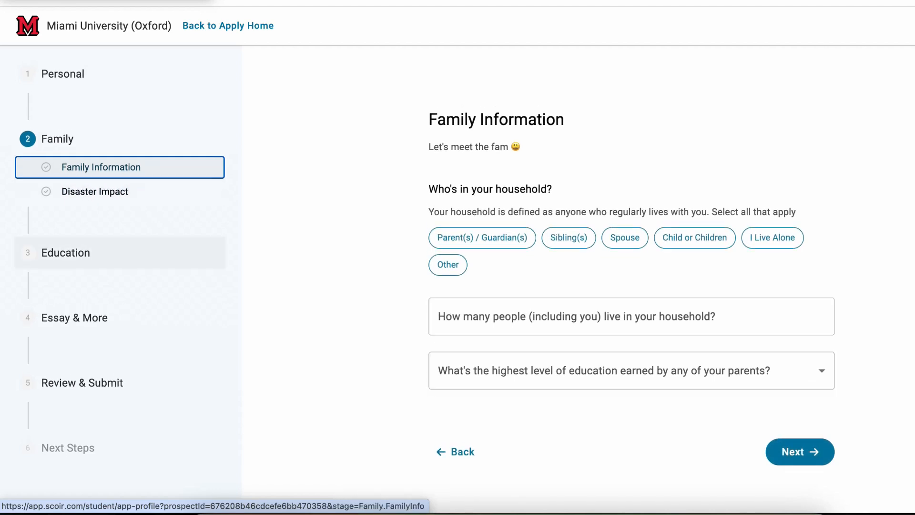
pyautogui.click(65, 255)
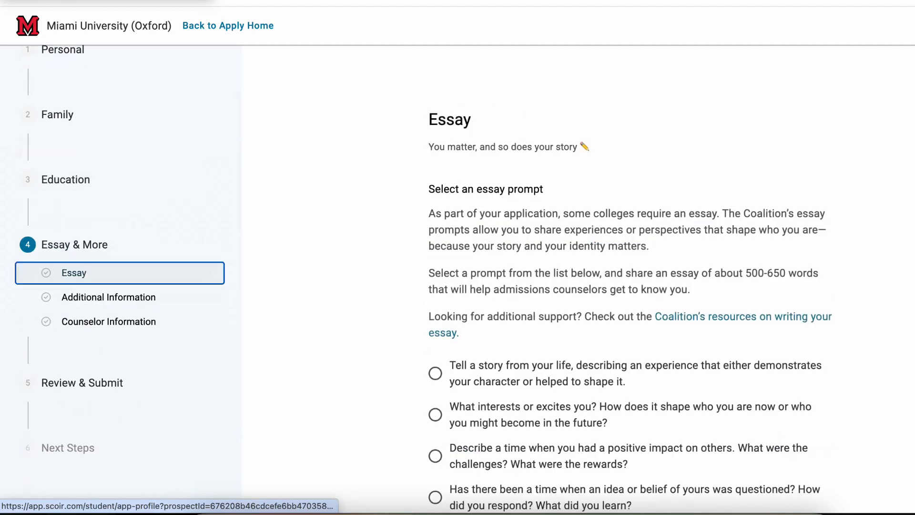
# Step: Open Additional Information and expand the Review & Submit steps in the sidebar
pyautogui.scroll(-5, 632, 312)
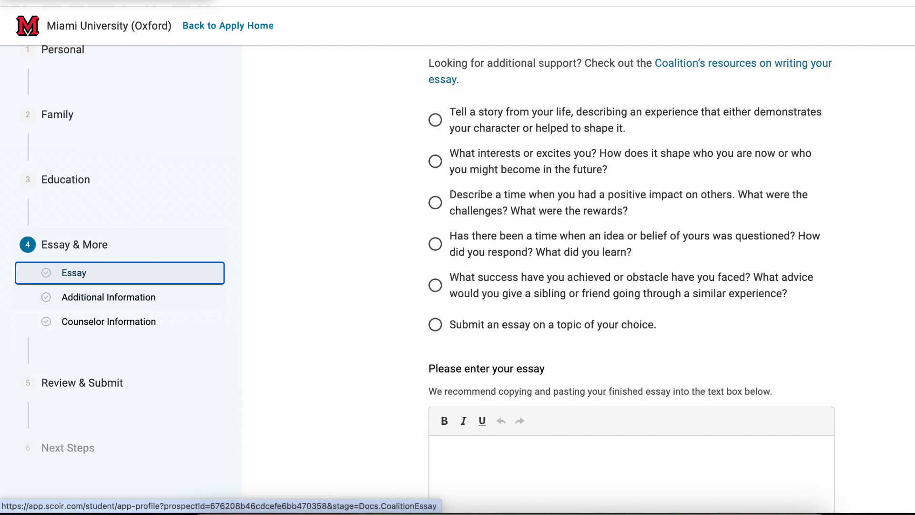
pyautogui.press('Tab')
pyautogui.press('Return')
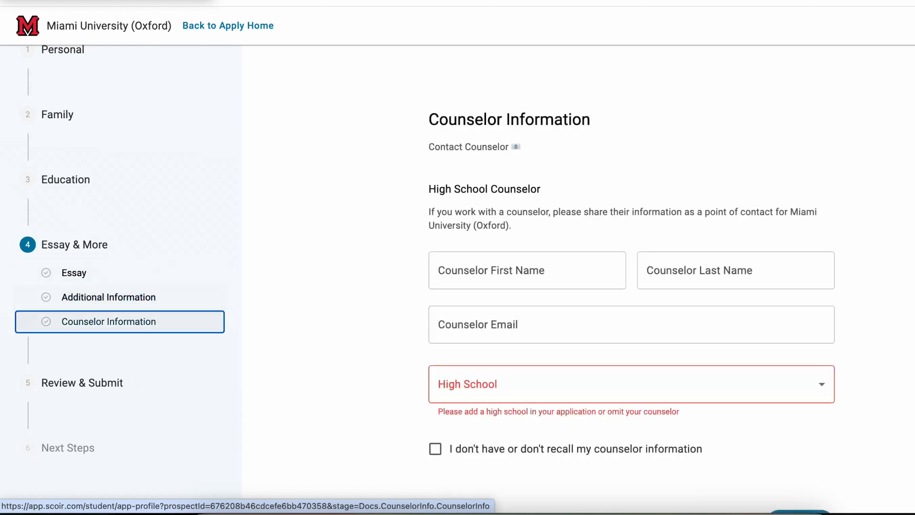
pyautogui.scroll(-2, 631, 286)
pyautogui.scroll(1, 632, 286)
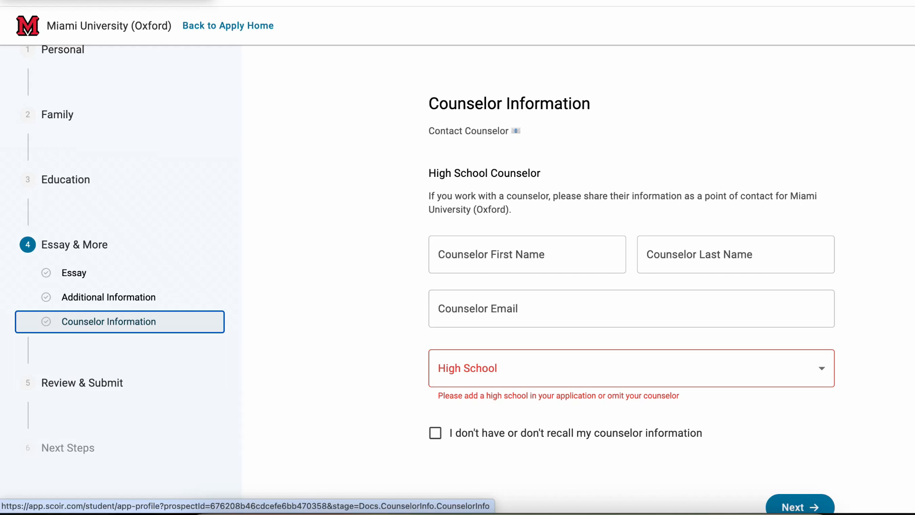
pyautogui.scroll(-1, 95, 381)
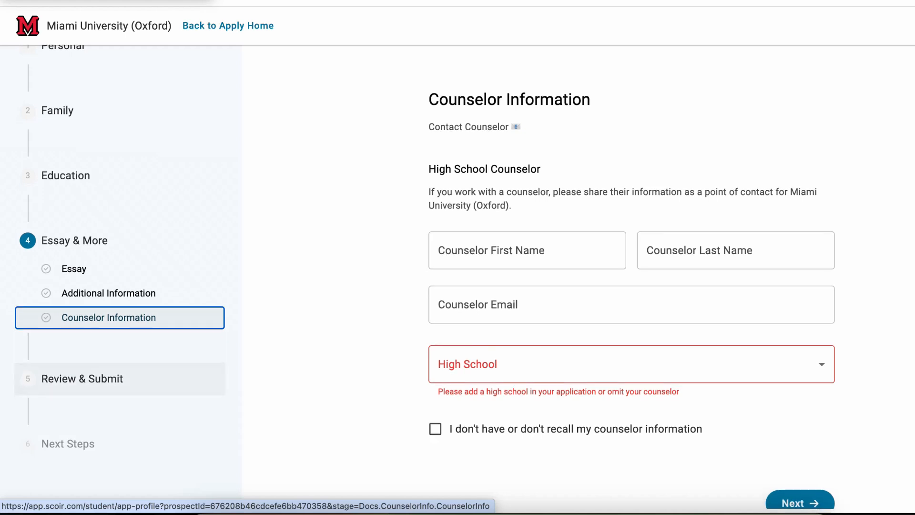
pyautogui.click(95, 382)
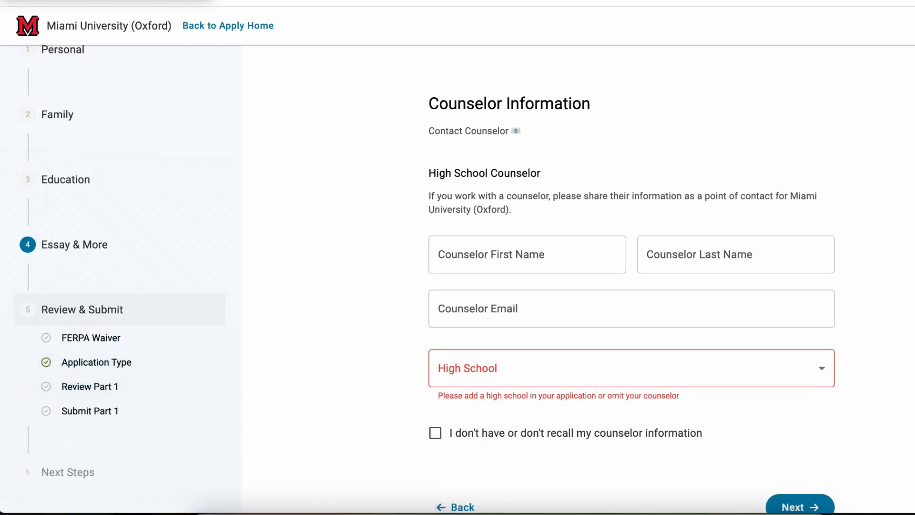
# Step: Step through FERPA Waiver, Application Type and Review Part 1, ending on Submit Part 1
pyautogui.click(91, 337)
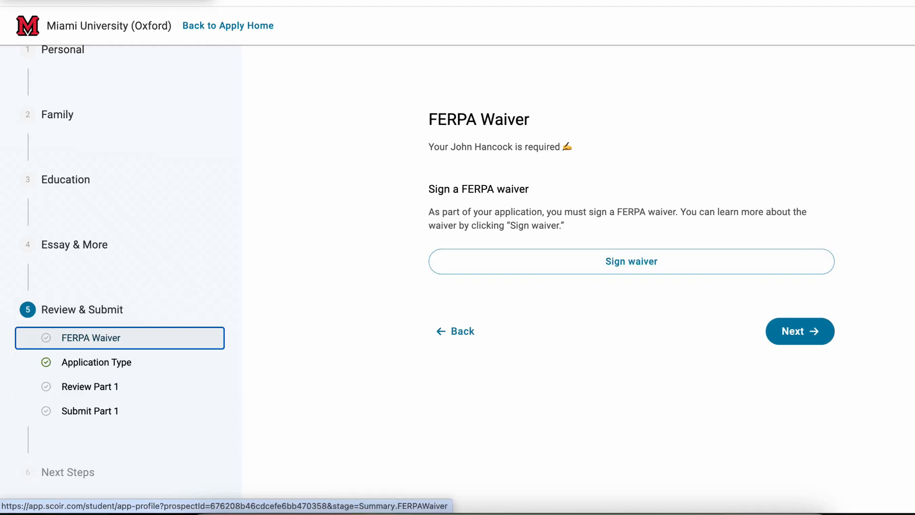
pyautogui.click(96, 362)
pyautogui.scroll(-1, 96, 362)
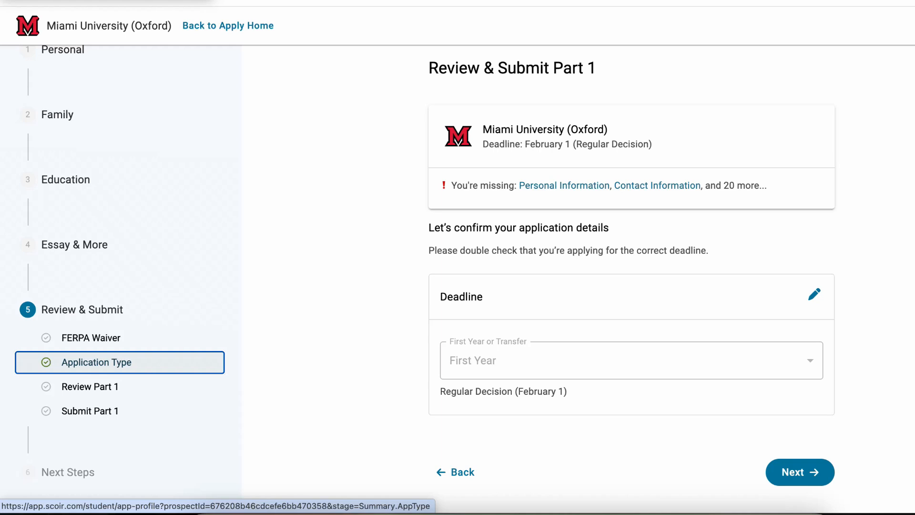
pyautogui.click(90, 387)
pyautogui.scroll(-3, 90, 386)
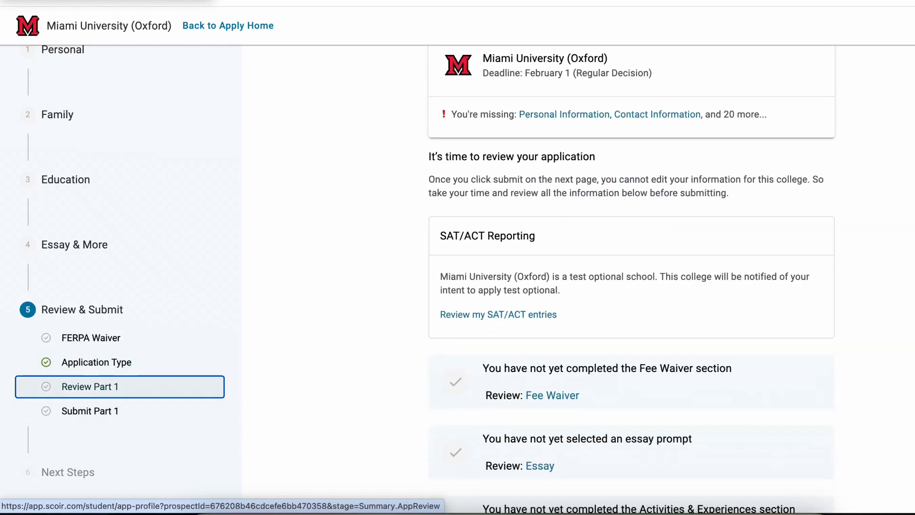
pyautogui.scroll(-4, 91, 386)
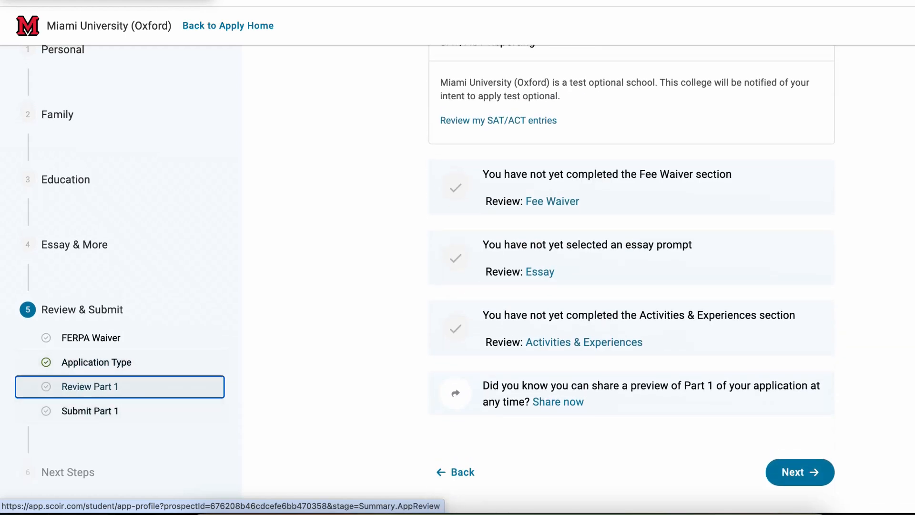
pyautogui.click(89, 411)
# Step: Tick the Application Acknowledgement confirming Part 1 is true and accurate
pyautogui.scroll(-3, 89, 411)
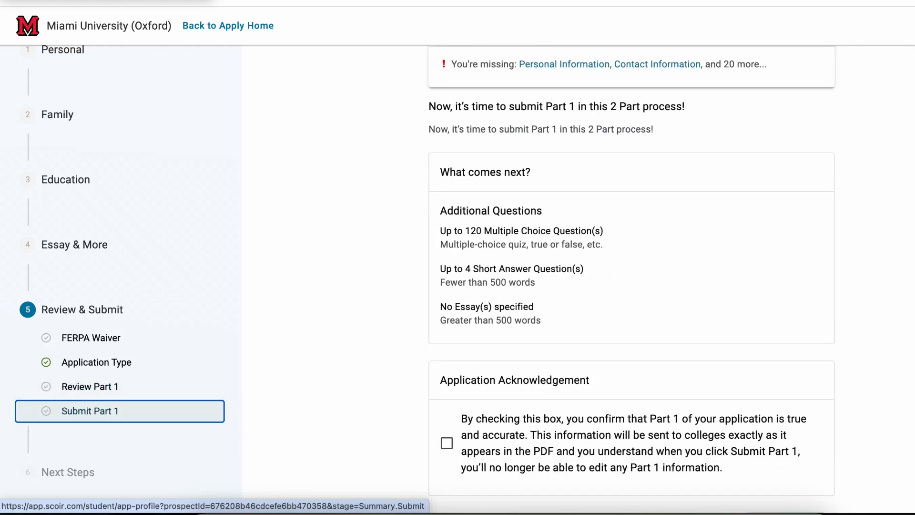
pyautogui.scroll(-1, 90, 411)
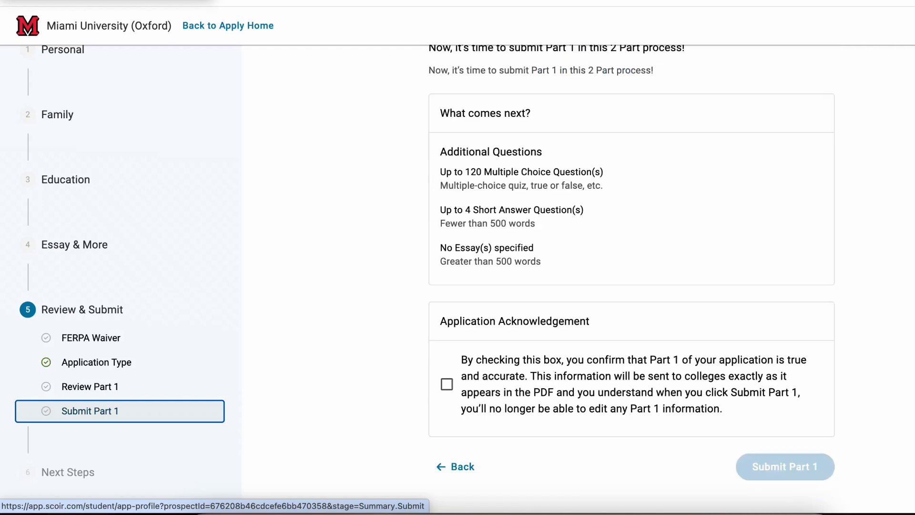
pyautogui.scroll(3, 90, 411)
pyautogui.scroll(-3, 90, 411)
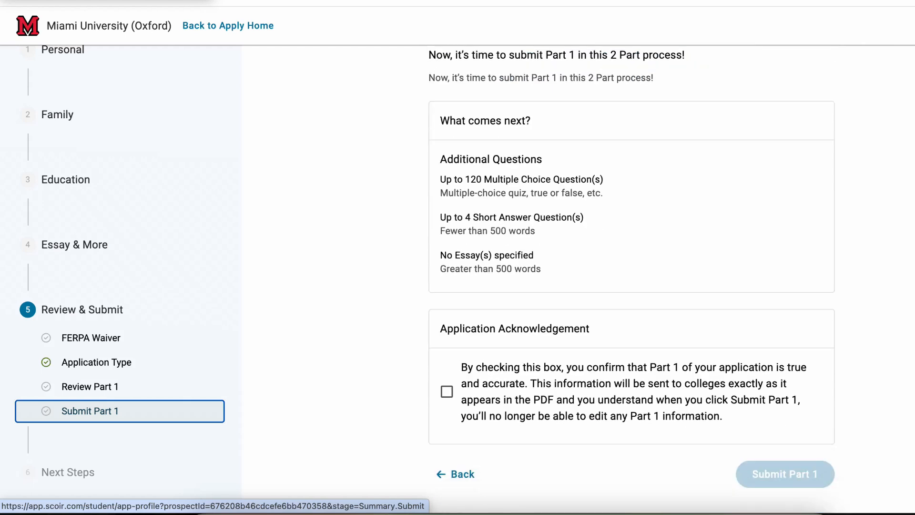
pyautogui.scroll(1, 90, 411)
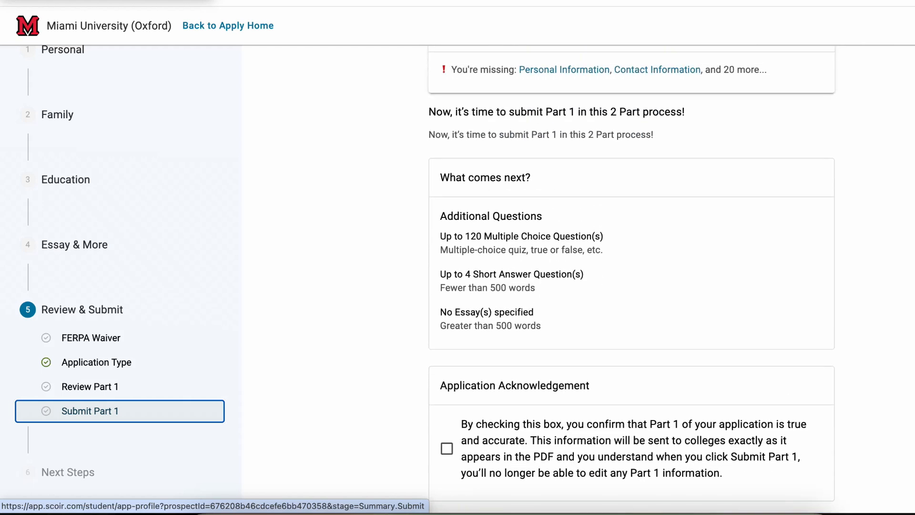
pyautogui.scroll(-1, 89, 411)
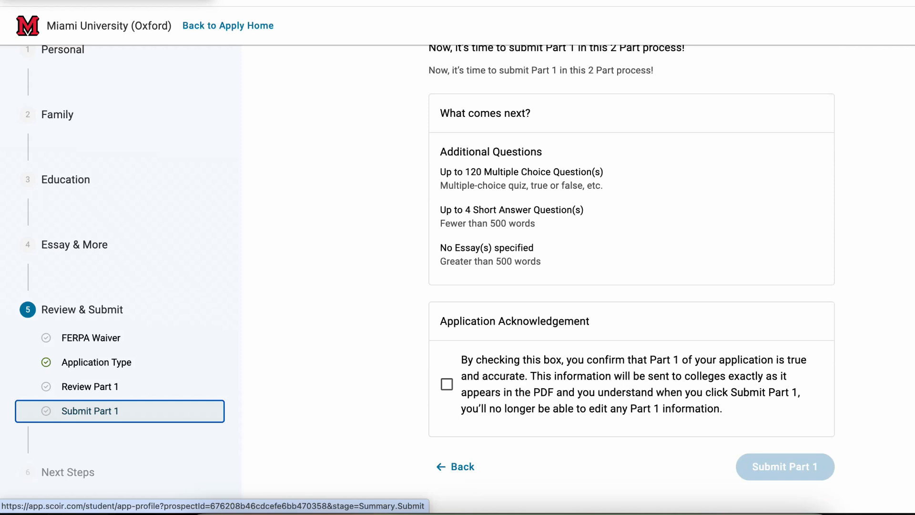
pyautogui.scroll(1, 89, 411)
pyautogui.scroll(-1, 90, 411)
pyautogui.click(447, 384)
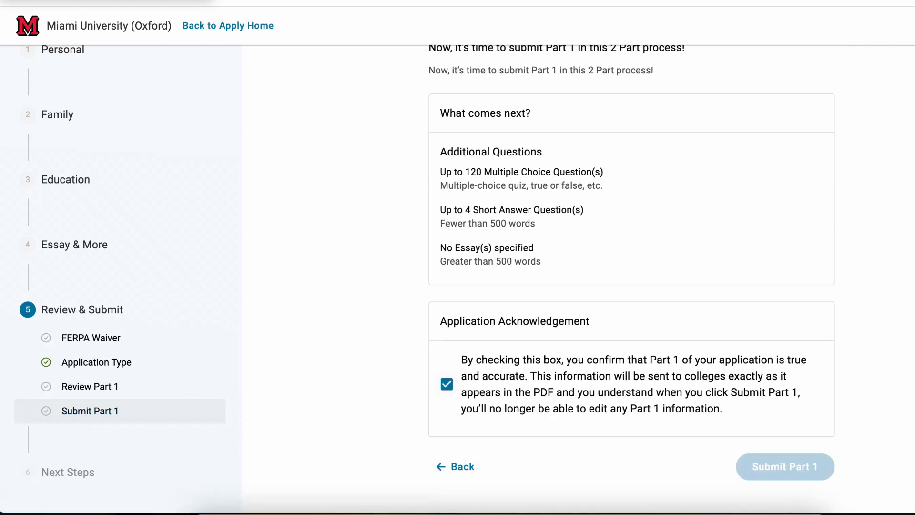
pyautogui.scroll(-1, 90, 411)
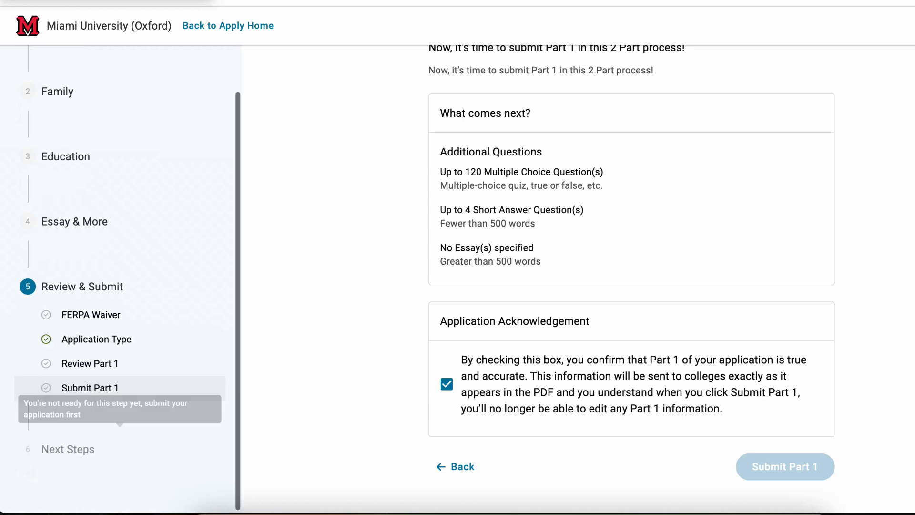
pyautogui.scroll(5, 632, 286)
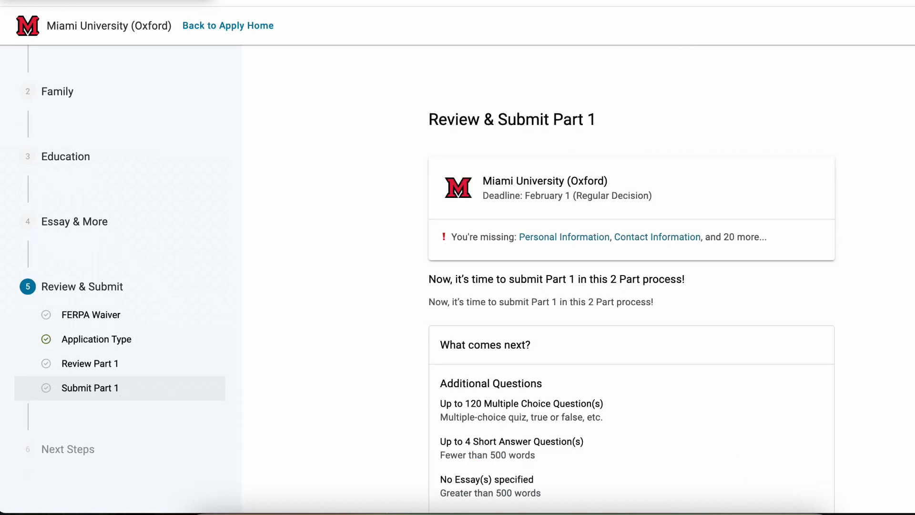